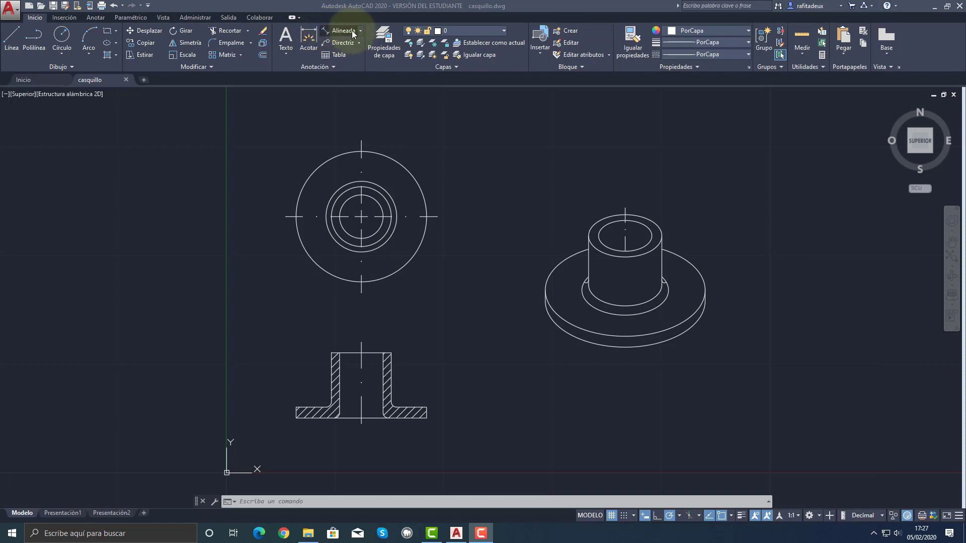
Try a diameter dimension on the section view's top edge and the plan view's outer circle, and cancel the command.
left_click(309, 36)
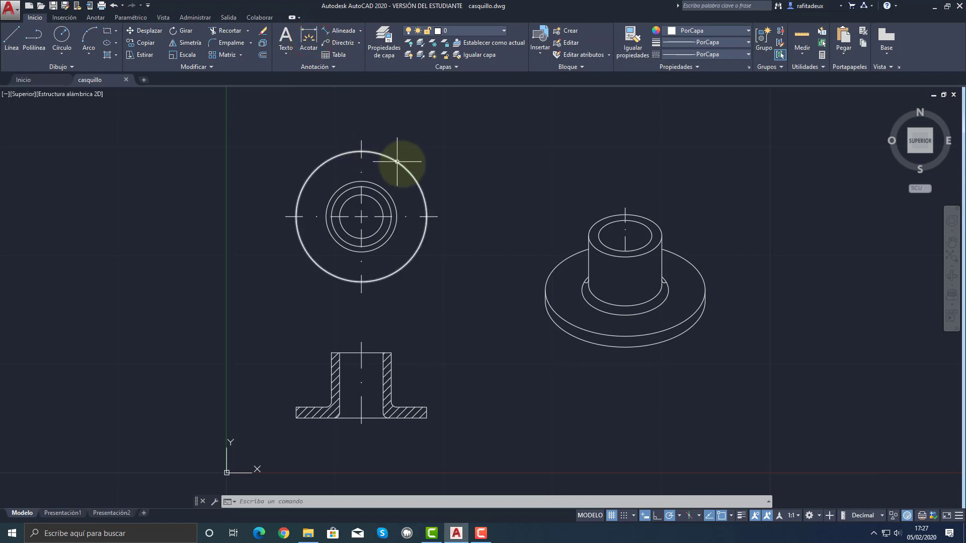
left_click(302, 38)
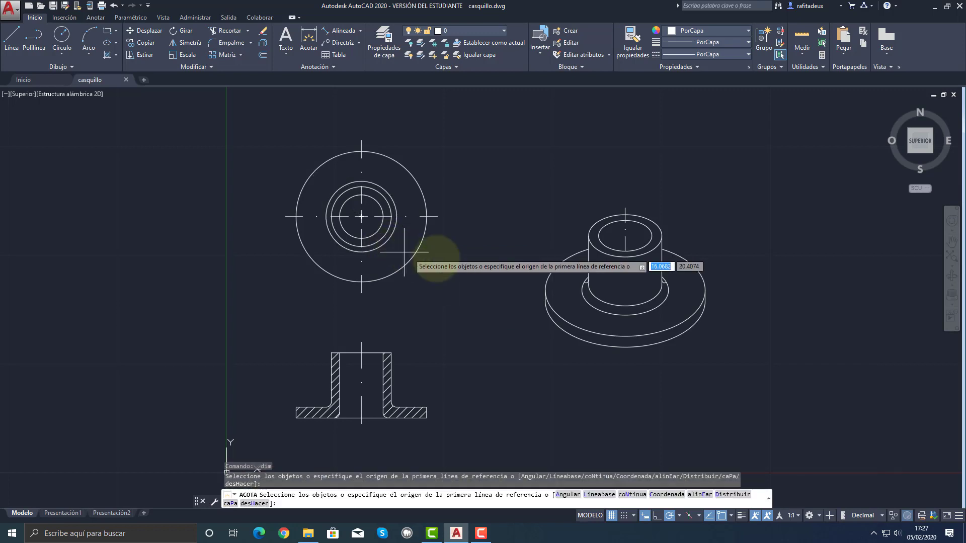
left_click(359, 31)
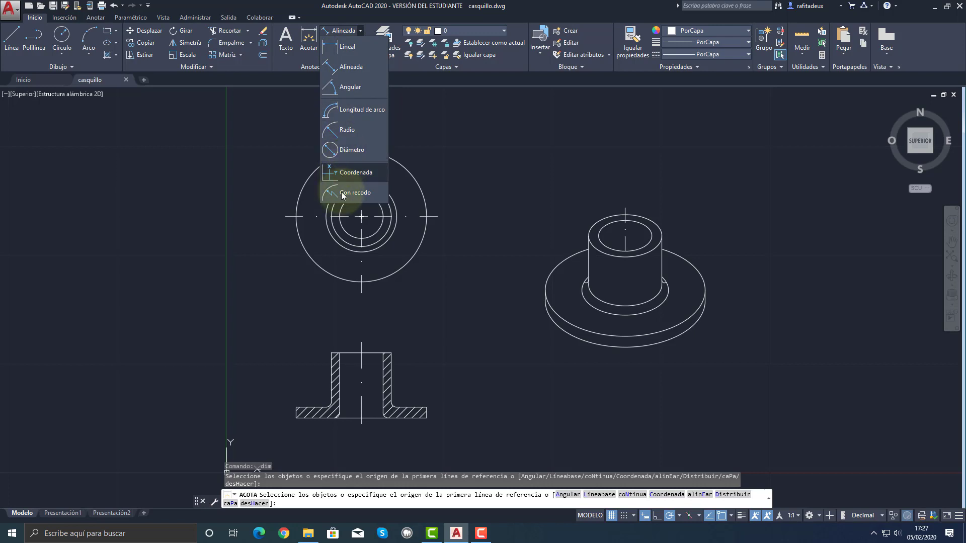
left_click(351, 154)
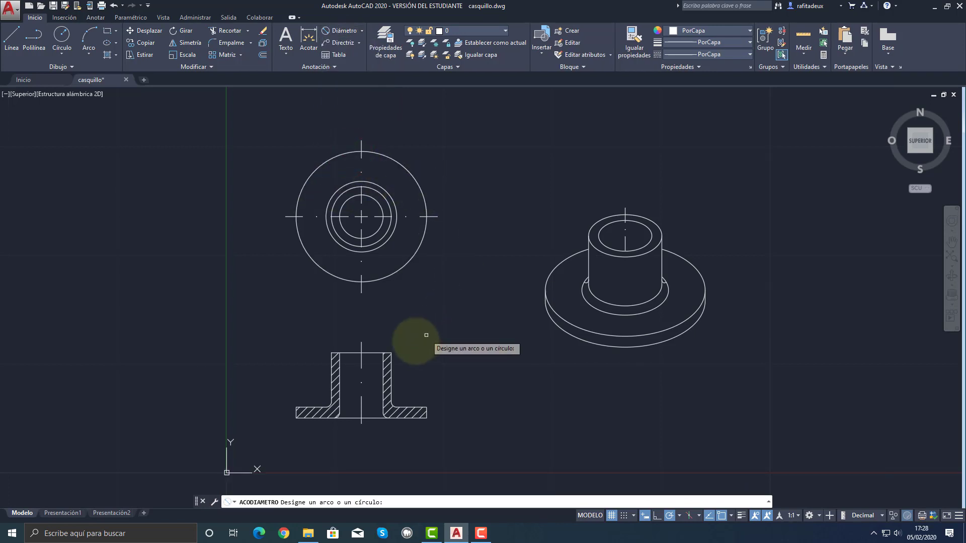
left_click(373, 352)
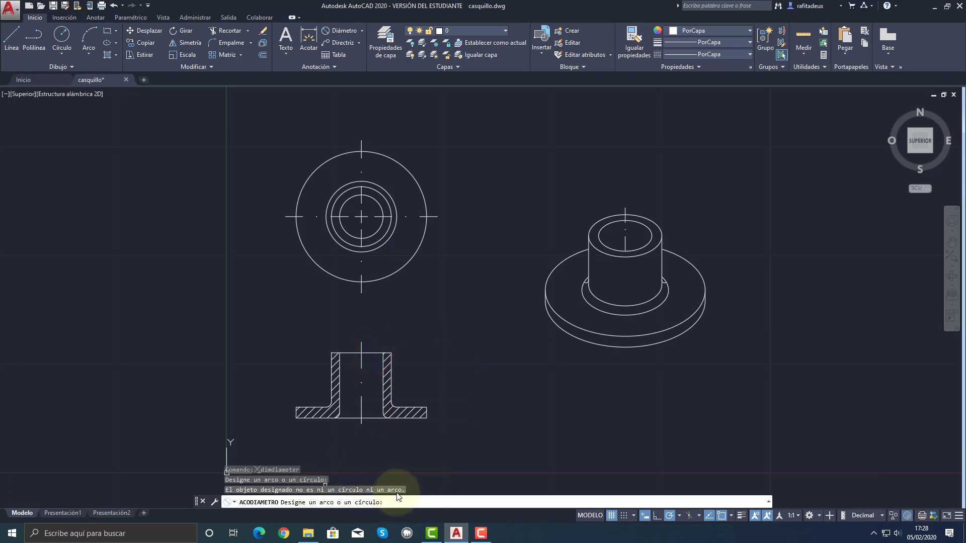
left_click(416, 255)
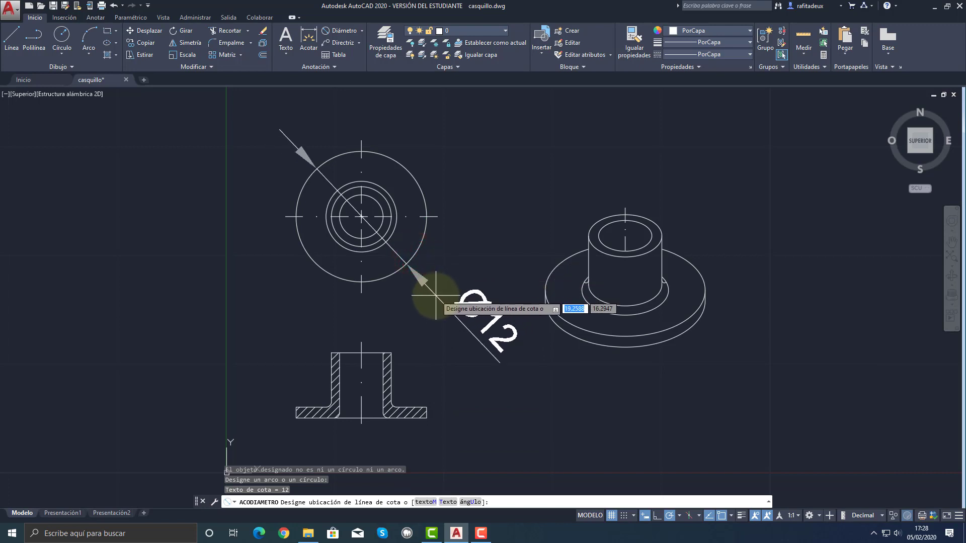
key("Escape")
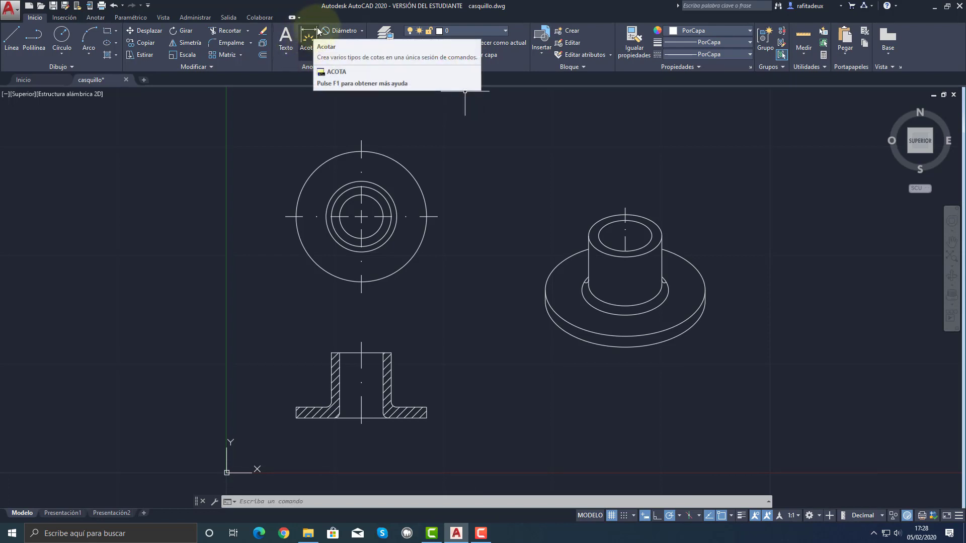
Dimension the diameter of the plan view's outer circle with the general Dimension command, placing the text outside at its upper right.
left_click(362, 31)
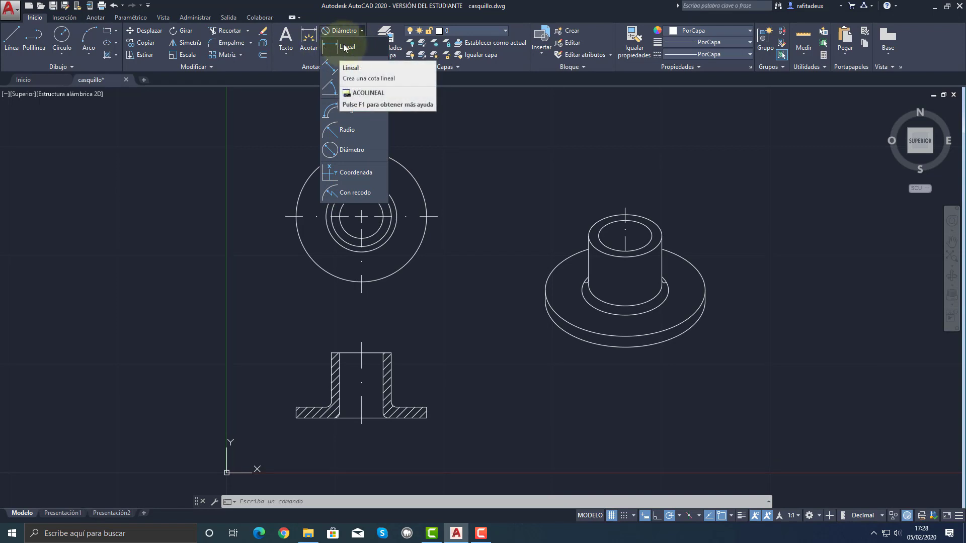
left_click(308, 38)
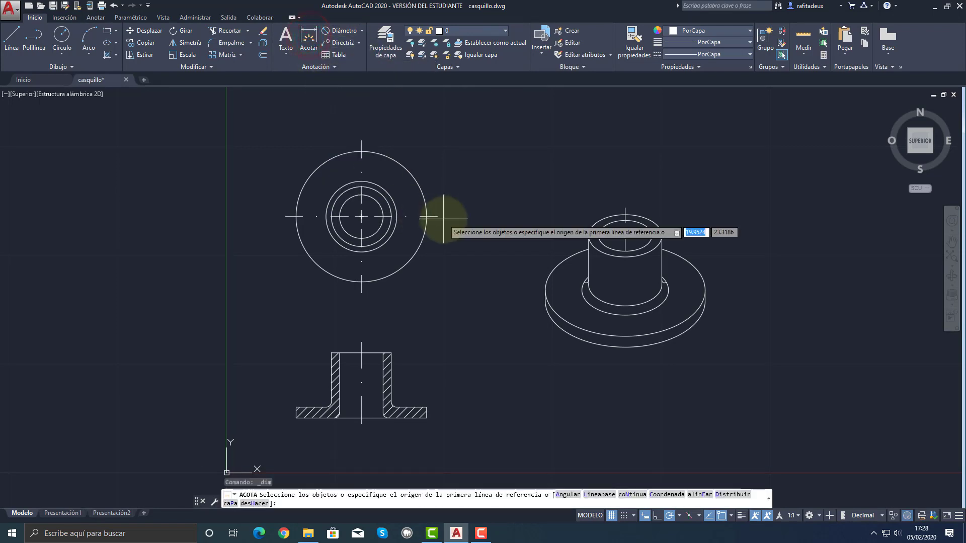
left_click(422, 191)
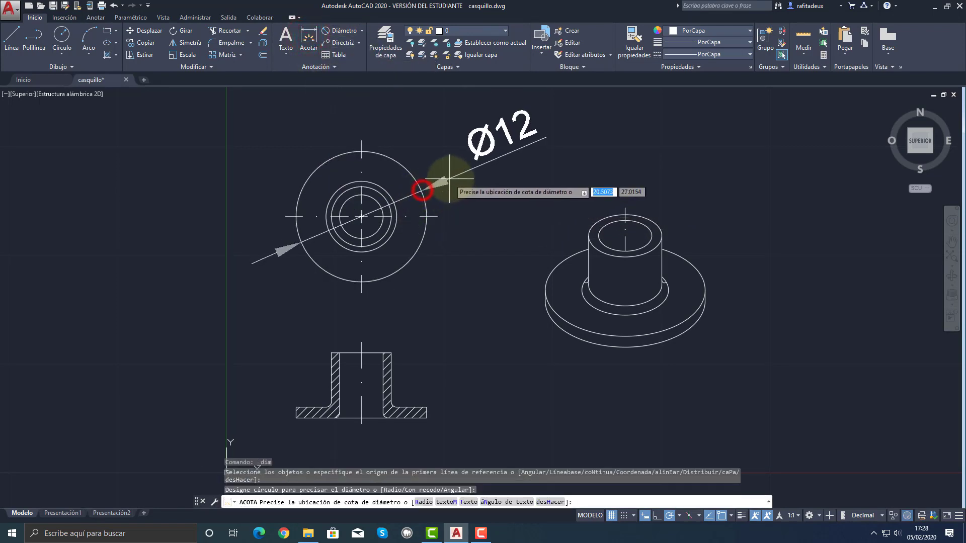
left_click(452, 184)
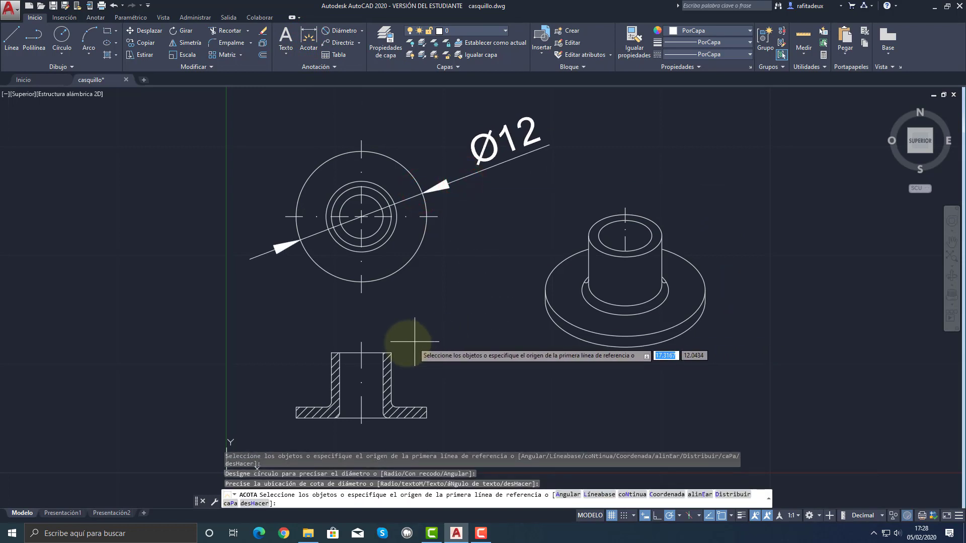
Try the general Dimension command from the section's upper right corner to the flange's lower right corner, and cancel it.
left_click(391, 353)
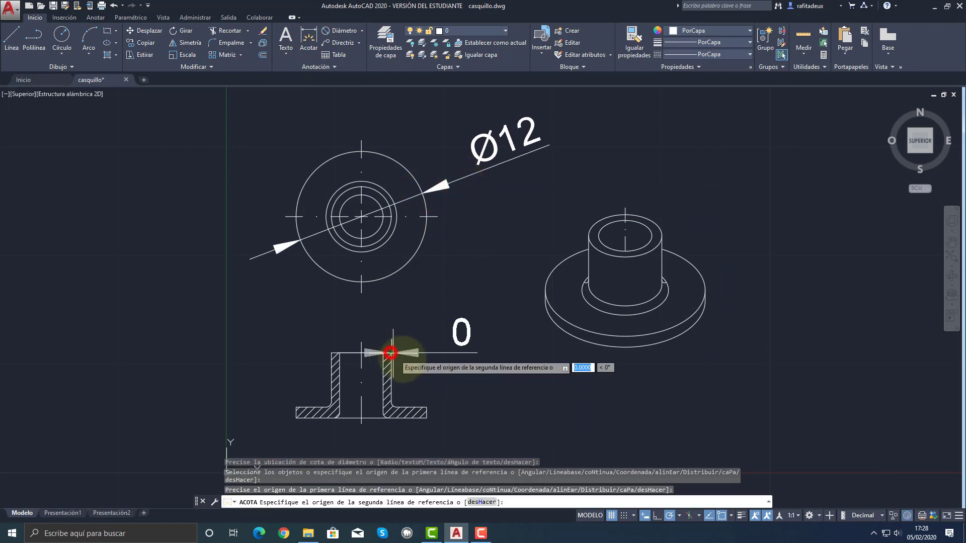
left_click(427, 418)
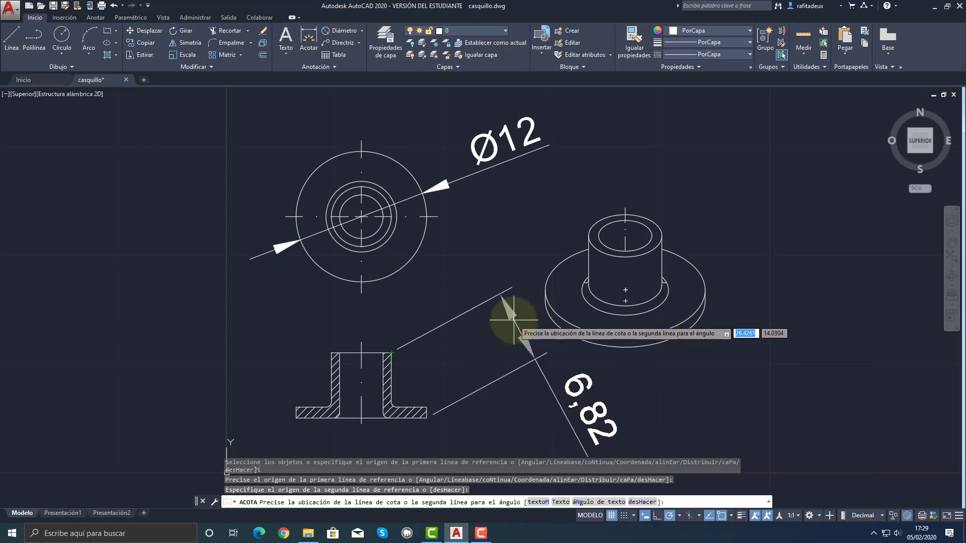
key("Escape")
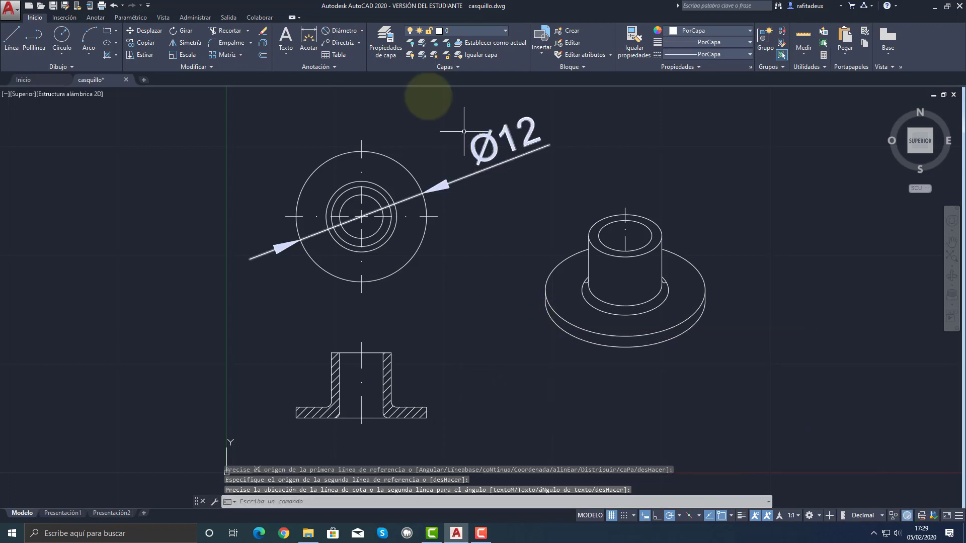
Try a linear dimension of the section view's height between its upper right and lower right corners, and cancel it.
left_click(362, 33)
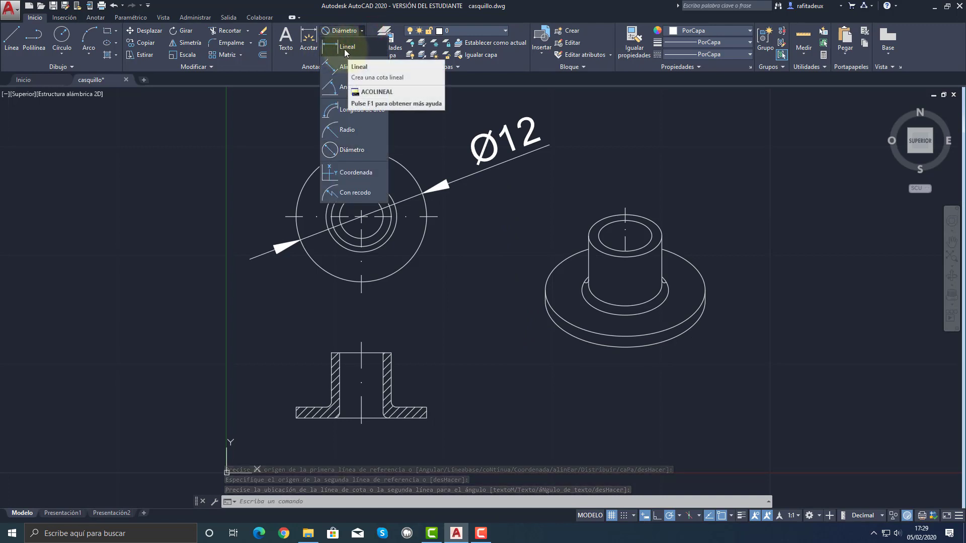
left_click(344, 50)
left_click(396, 351)
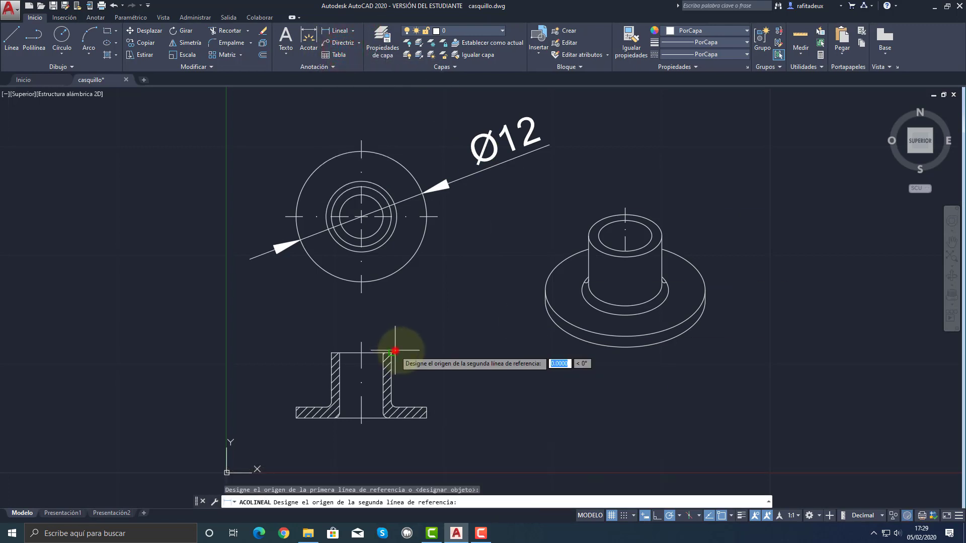
left_click(427, 418)
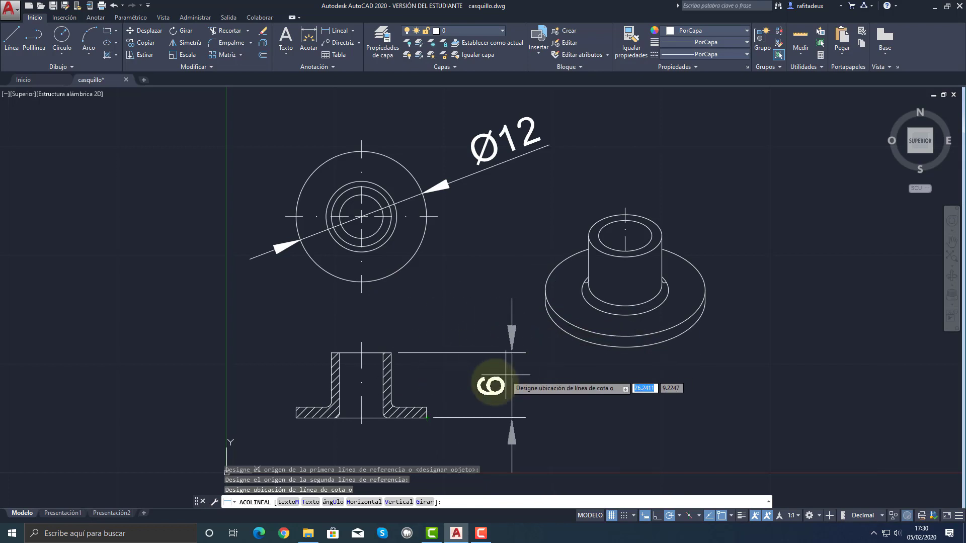
key("Escape")
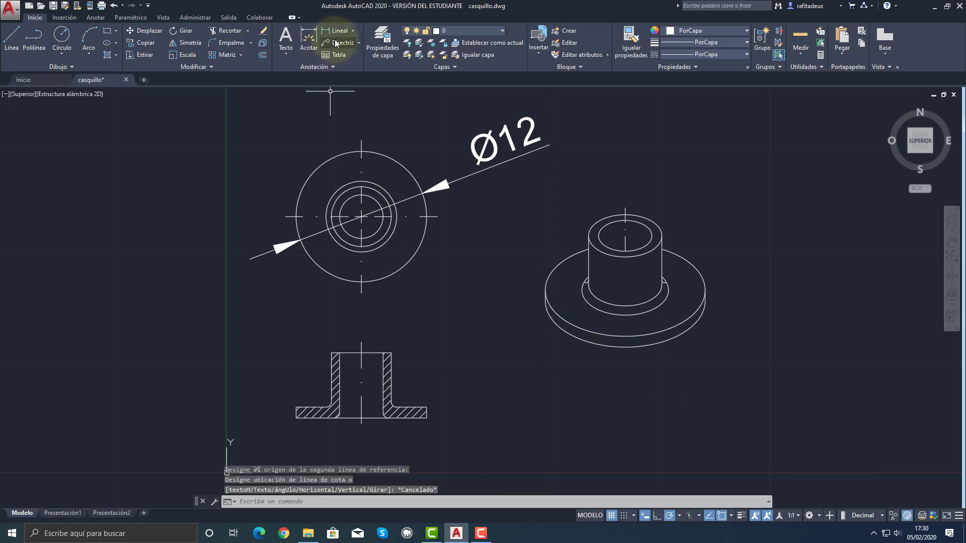
Try an aligned dimension between the section's upper right corner and the flange's lower right corner, and cancel it.
left_click(354, 31)
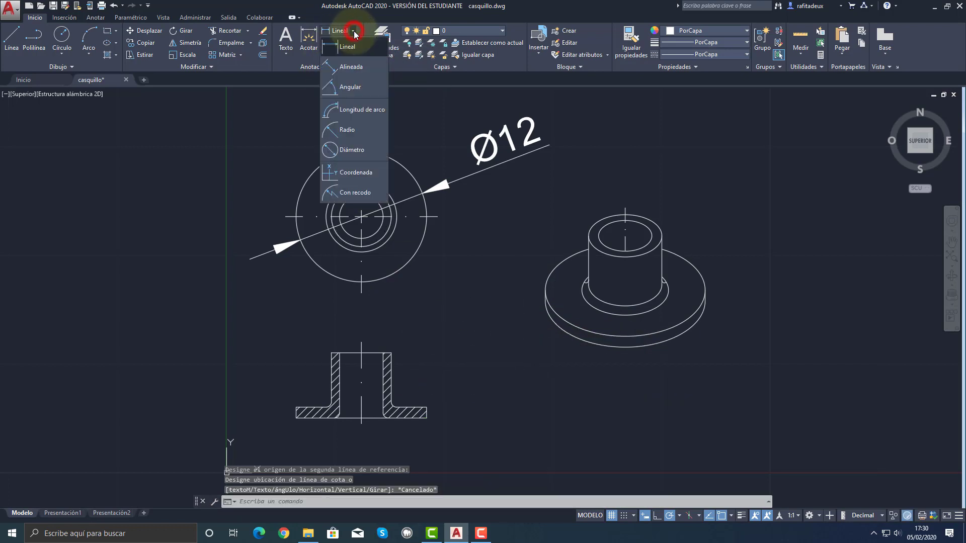
left_click(345, 68)
left_click(391, 353)
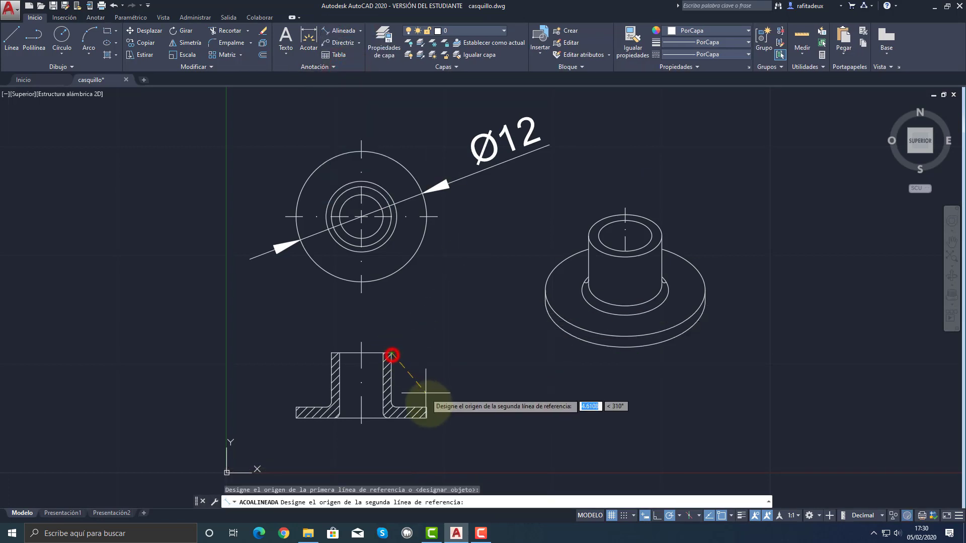
left_click(427, 419)
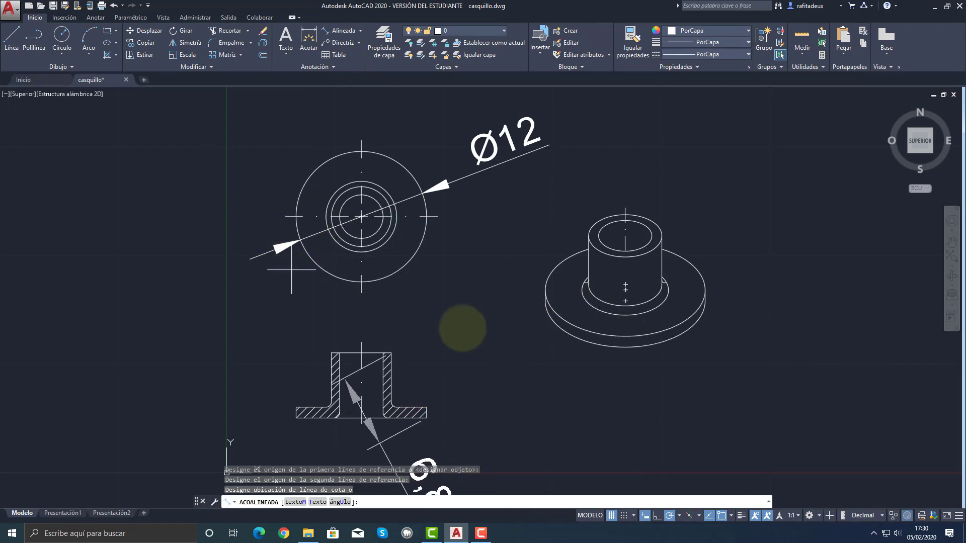
key("Escape")
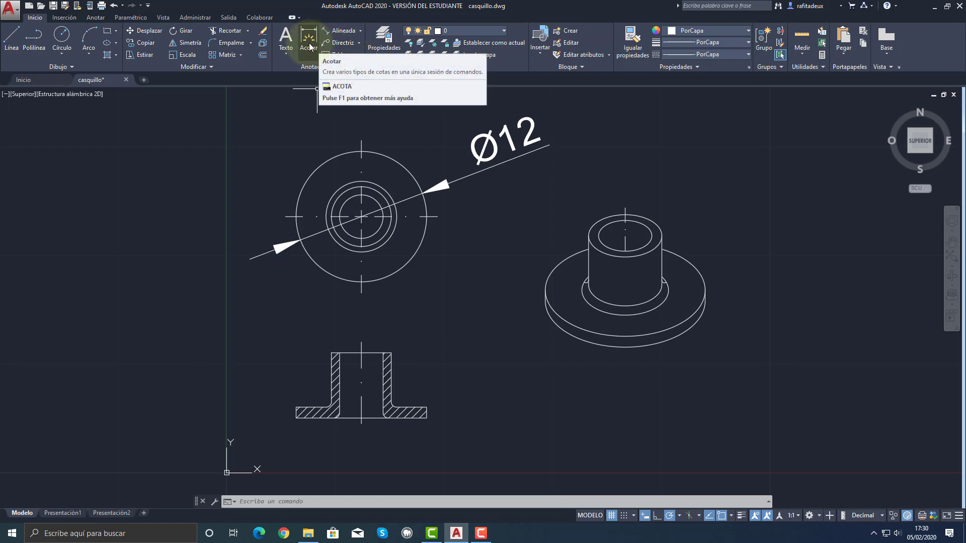
Place a radius dimension on the plan view's outer circle with the Radius command, and undo it.
left_click(360, 32)
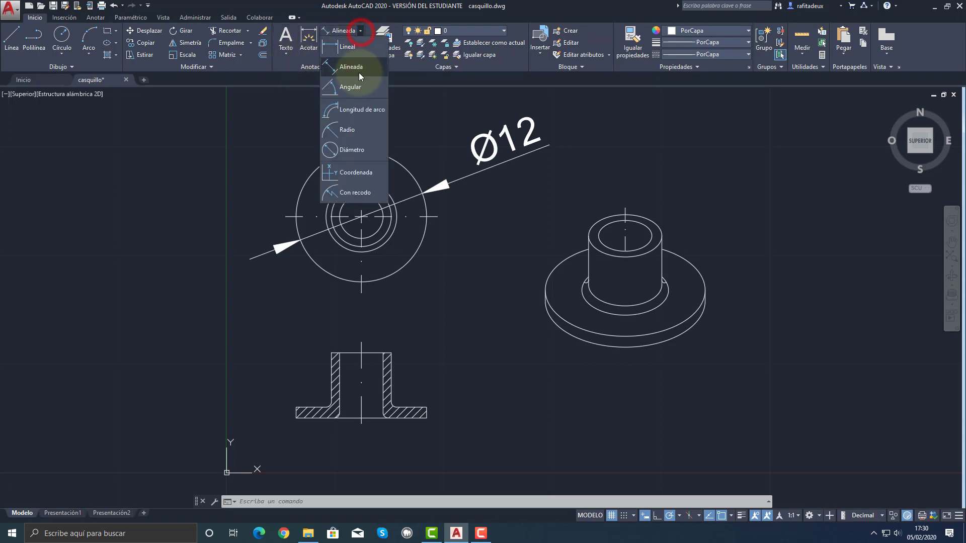
left_click(342, 131)
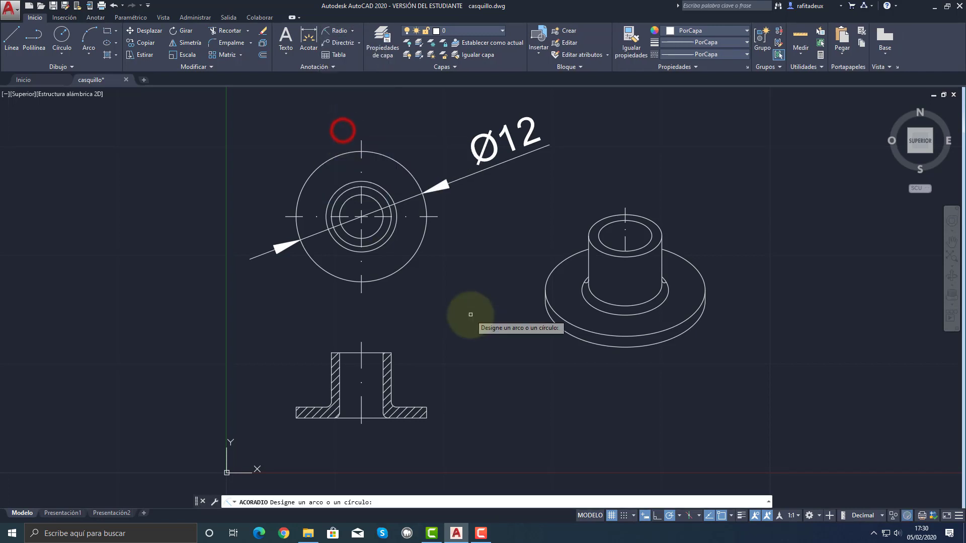
left_click(411, 258)
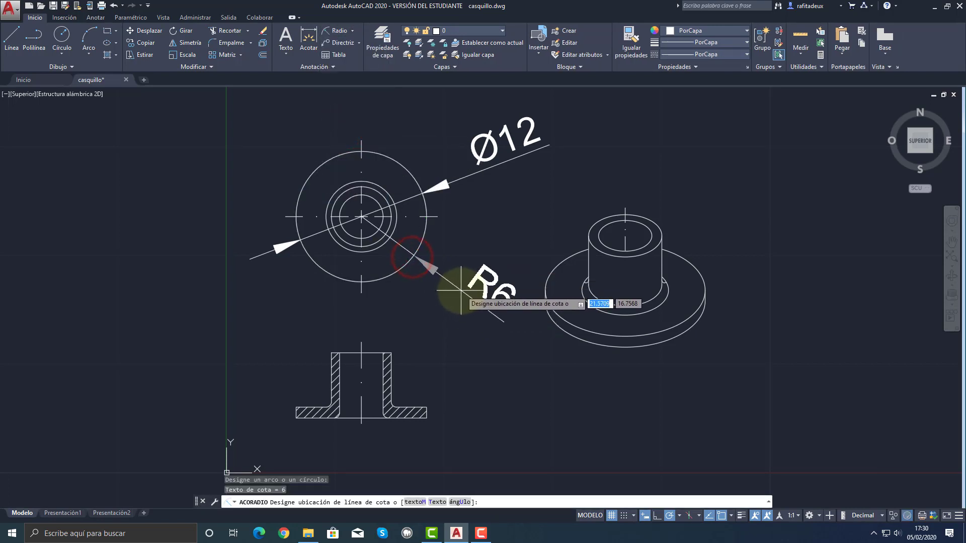
left_click(455, 283)
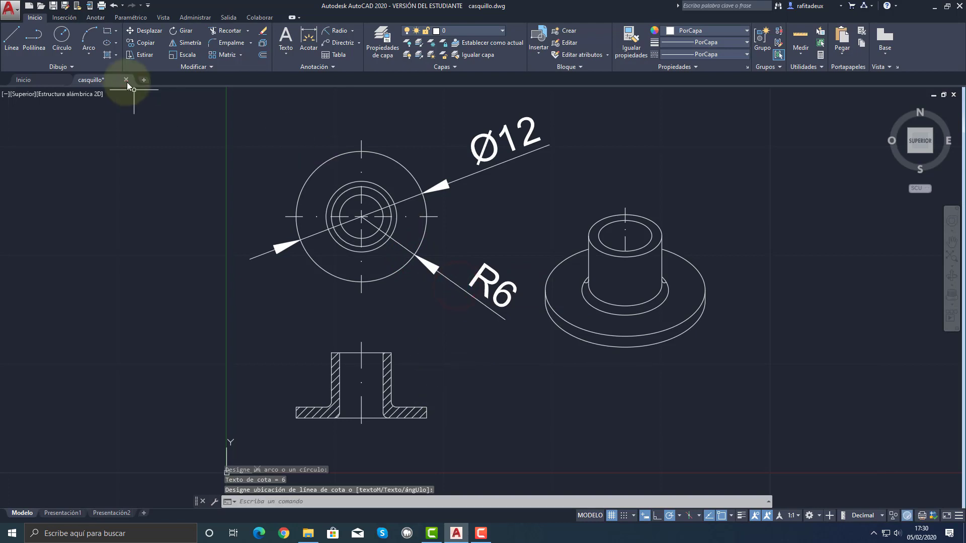
left_click(114, 5)
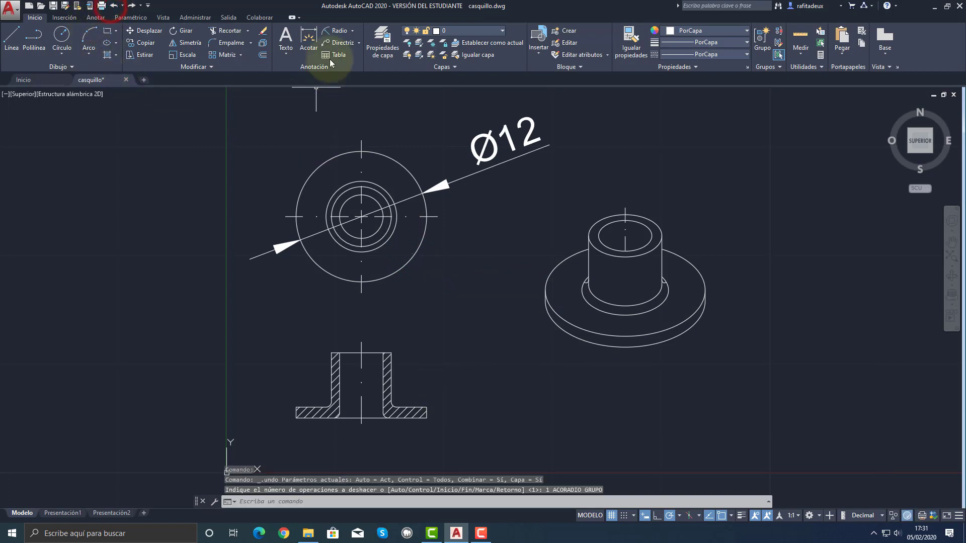
Try the general Dimension command on the plan view's outer circle, switching to its Radius option and back to Diameter, and cancel it.
left_click(308, 39)
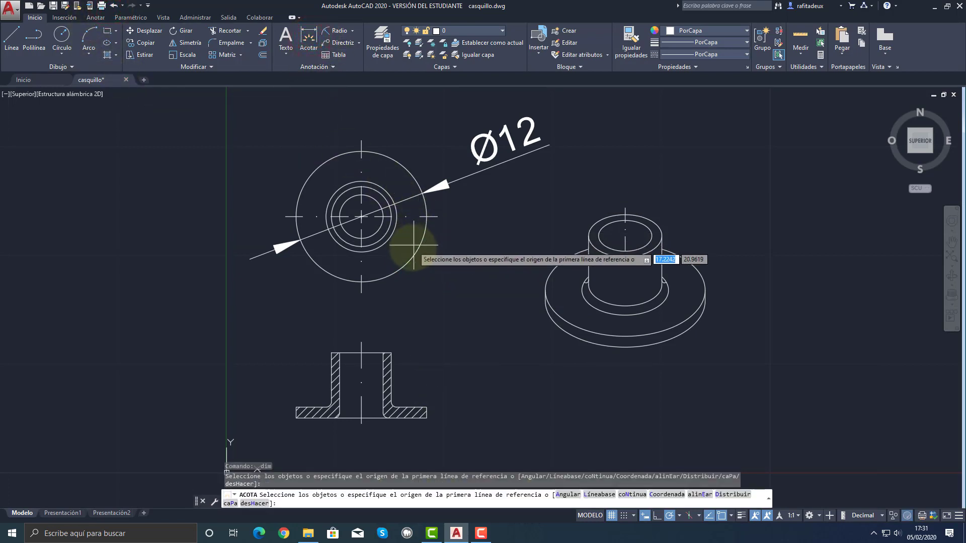
left_click(413, 255)
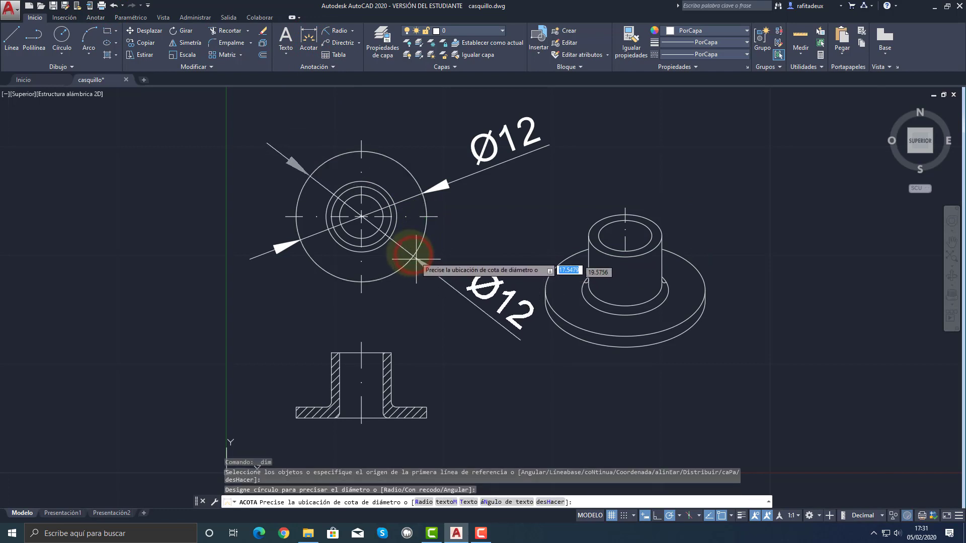
right_click(444, 247)
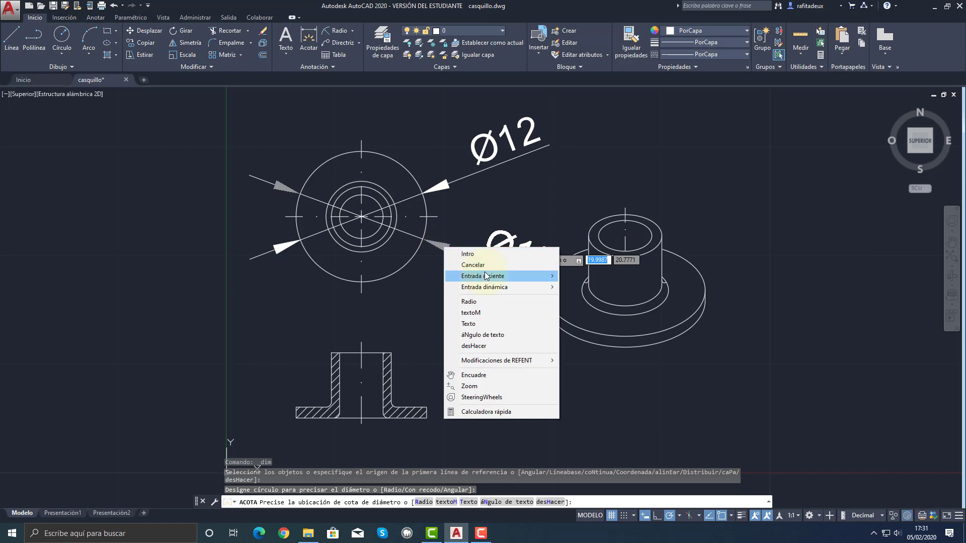
mouse_move(492, 287)
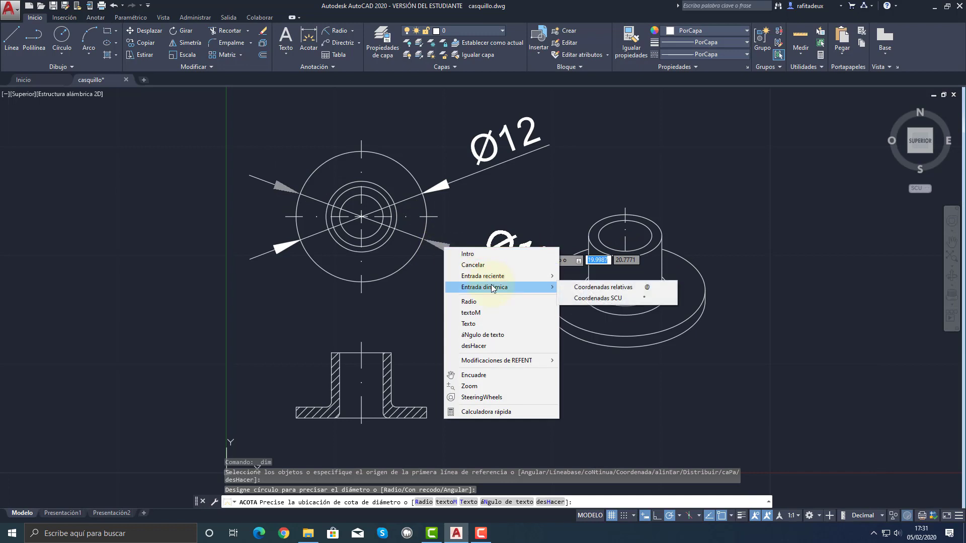
mouse_move(506, 360)
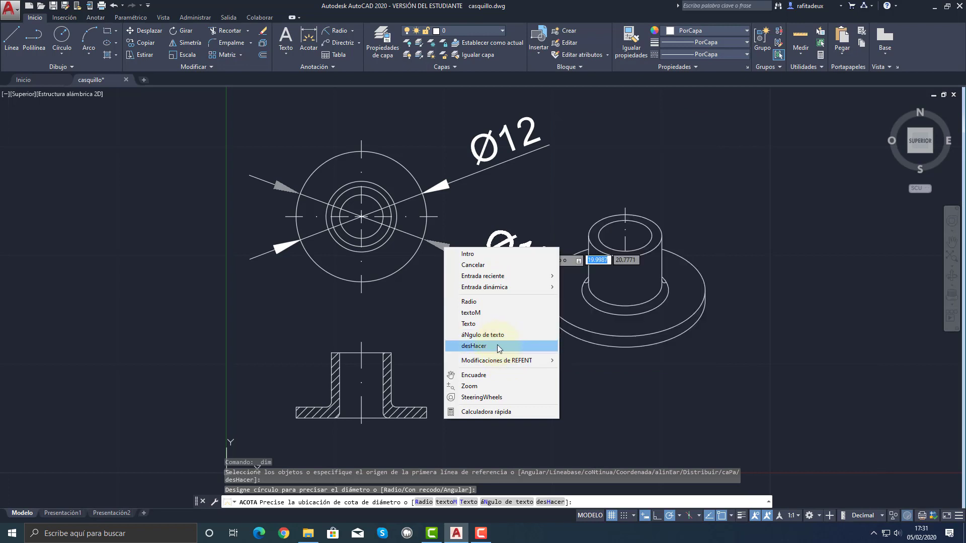
left_click(473, 302)
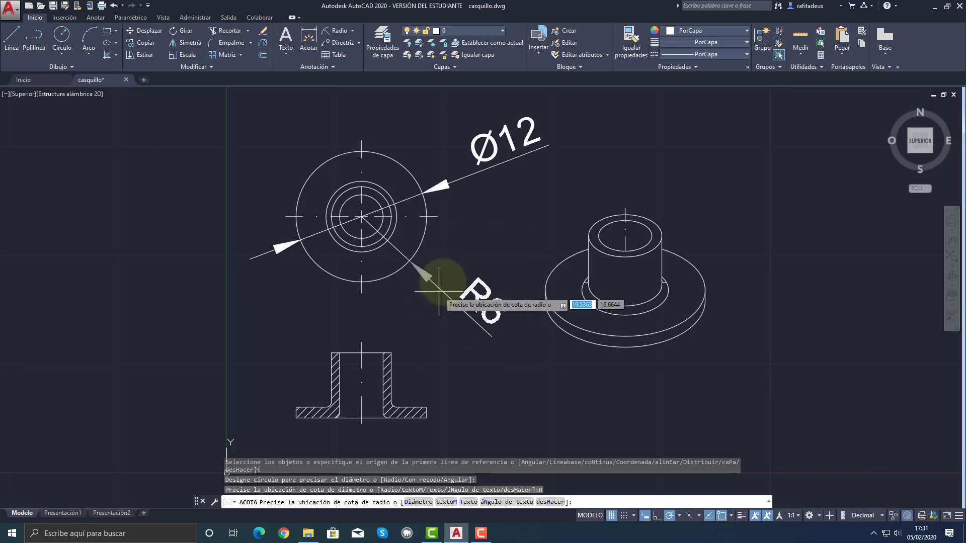
right_click(446, 270)
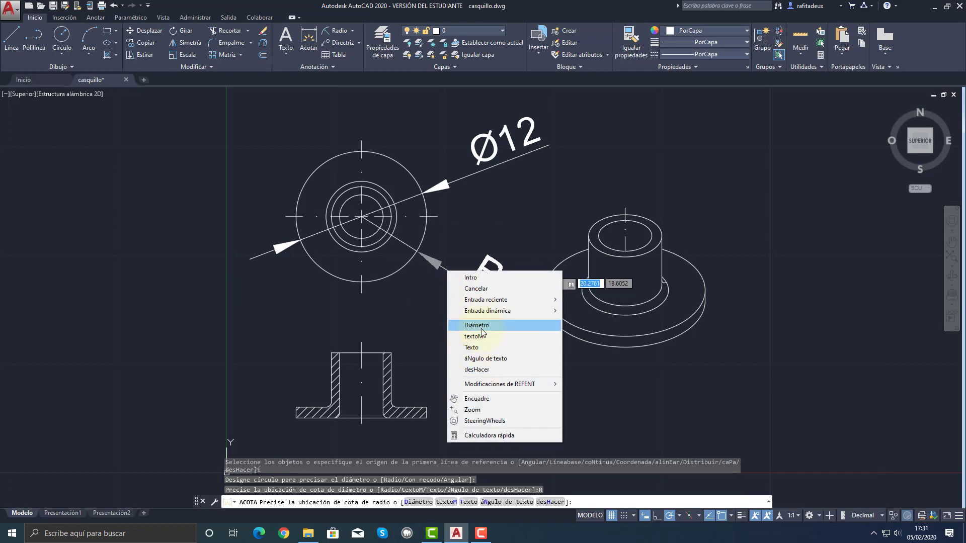
left_click(501, 327)
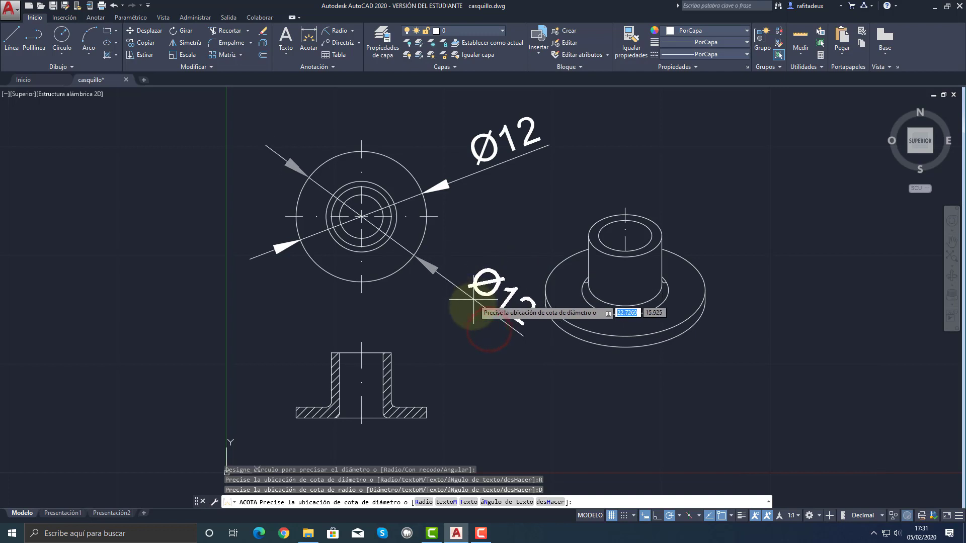
key("Escape")
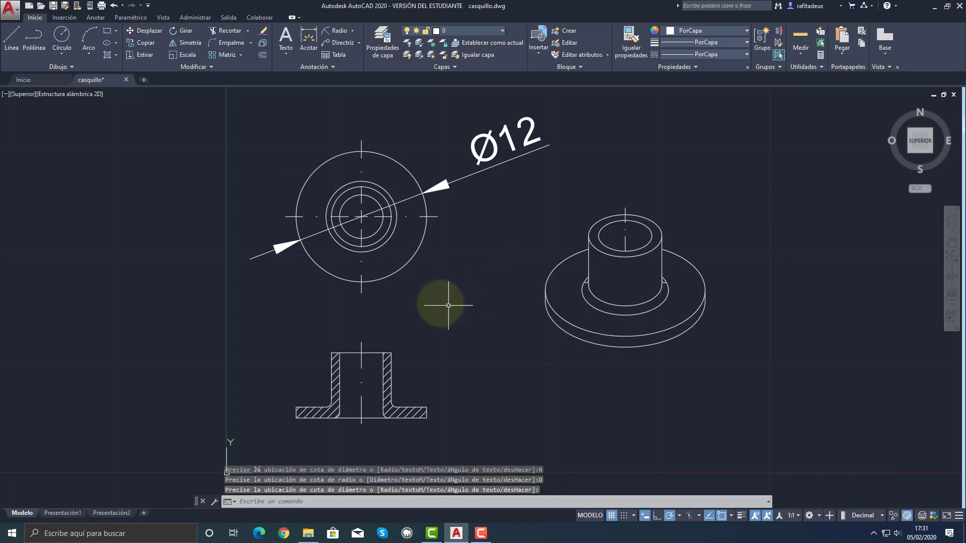
Add a vertical dimension of the section view's height from its upper right corner to the flange's lower right corner with the general Dimension command.
left_click(353, 31)
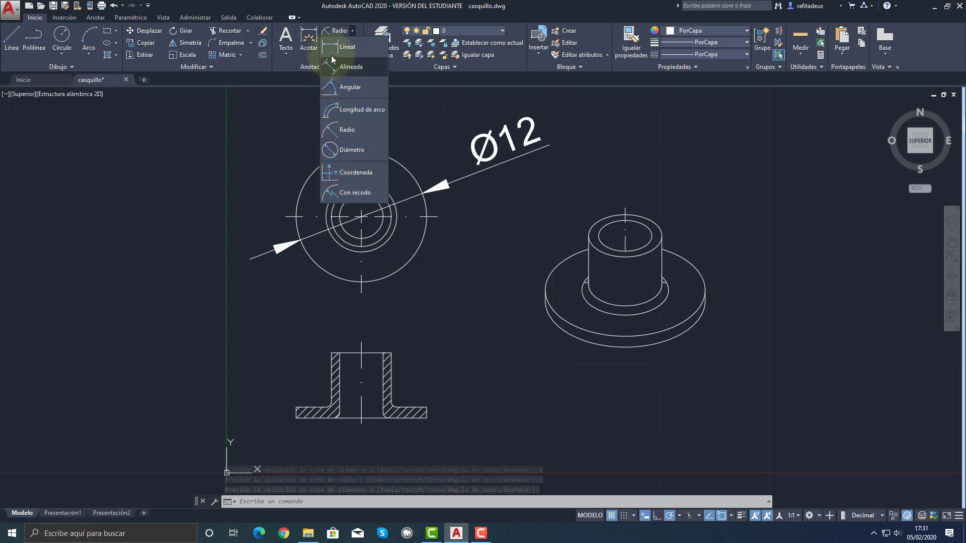
left_click(316, 18)
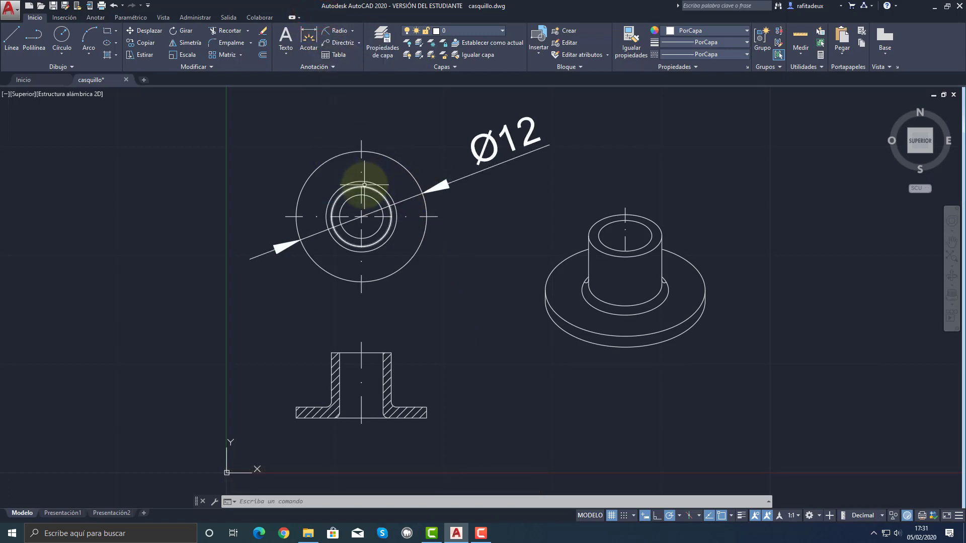
left_click(309, 41)
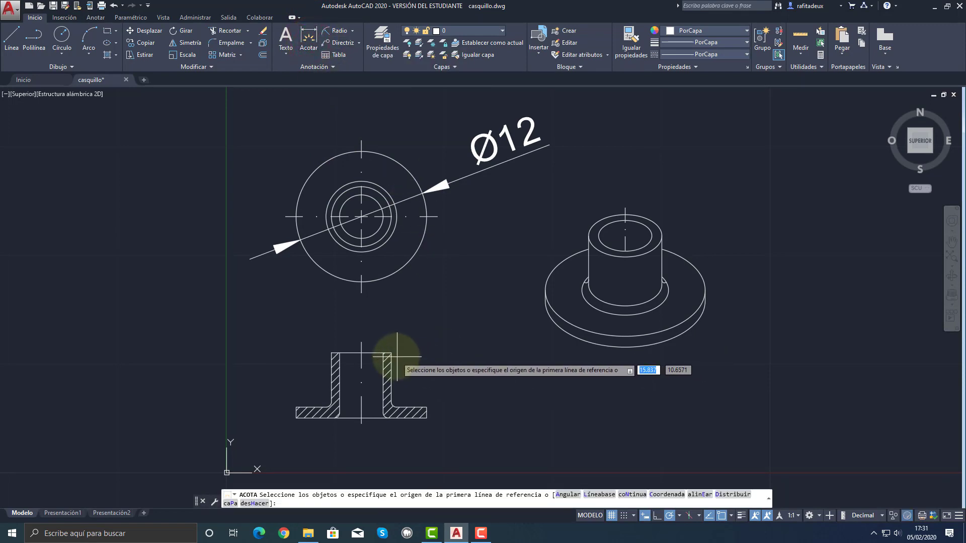
left_click(392, 353)
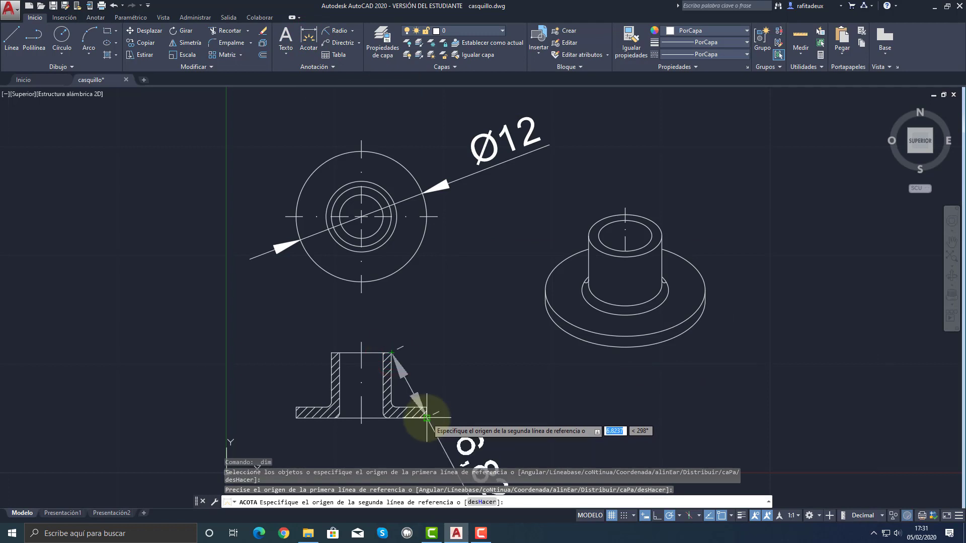
left_click(427, 418)
left_click(492, 406)
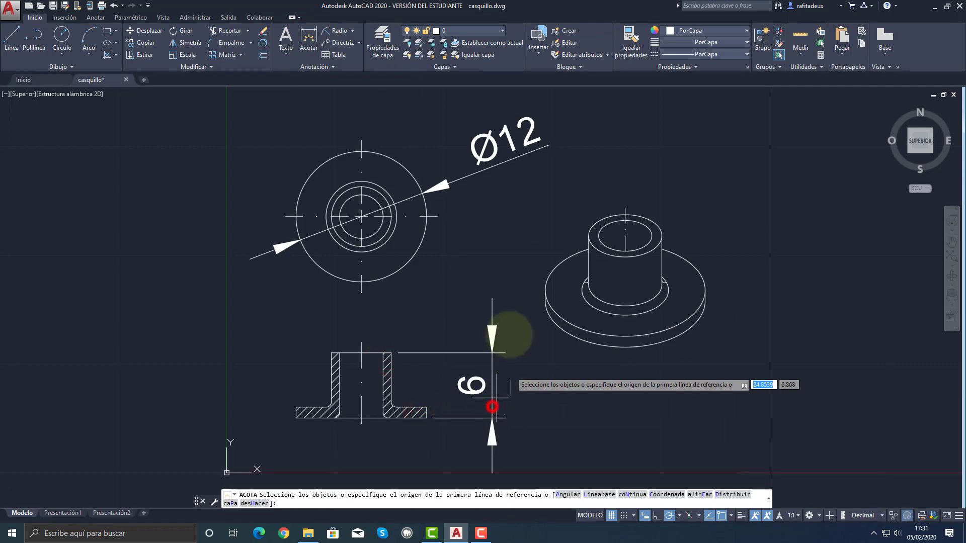
key("Return")
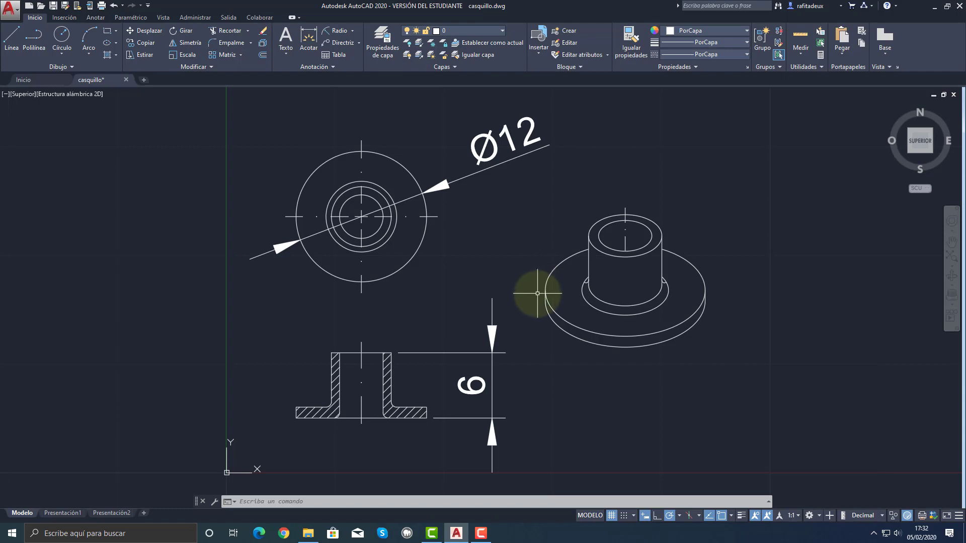
Dimension the overall width of the small floor plan below its lower wall, from the lower left corner to the projecting lower right corner.
scroll(537, 294, "down", 6)
mouse_move(745, 328)
middle_mouse_down()
mouse_move(568, 340)
mouse_move(554, 324)
middle_mouse_up()
scroll(558, 312, "up", 8)
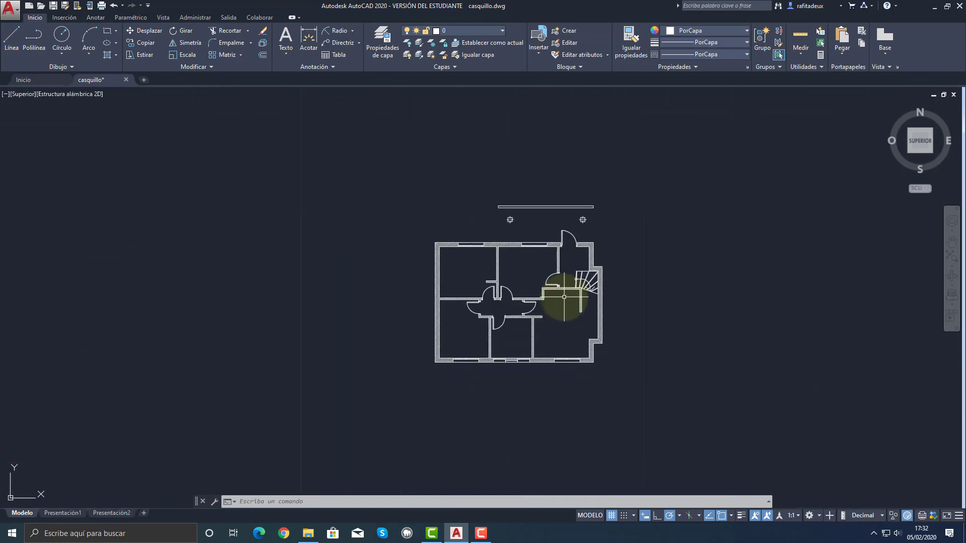
scroll(564, 297, "up", 4)
scroll(565, 295, "down", 2)
scroll(575, 282, "up", 1)
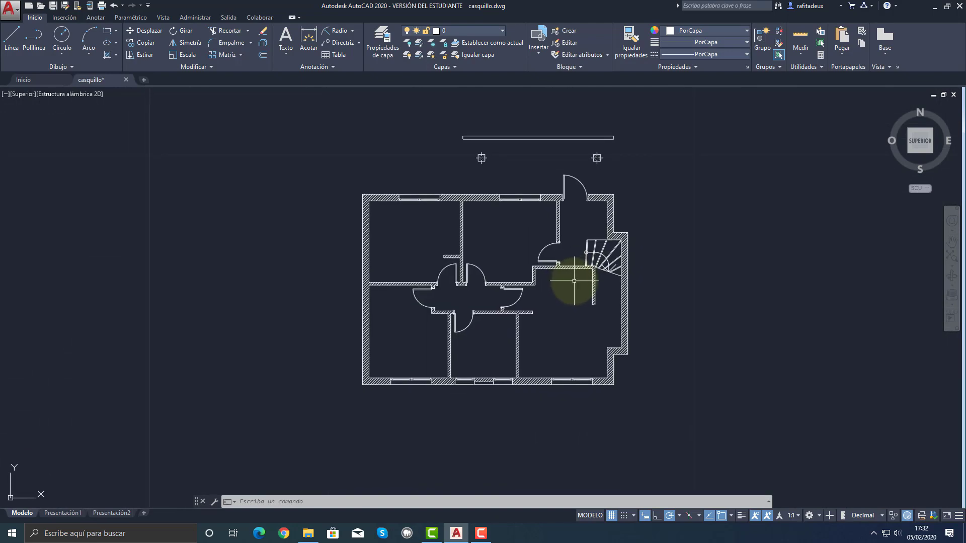
left_click(311, 50)
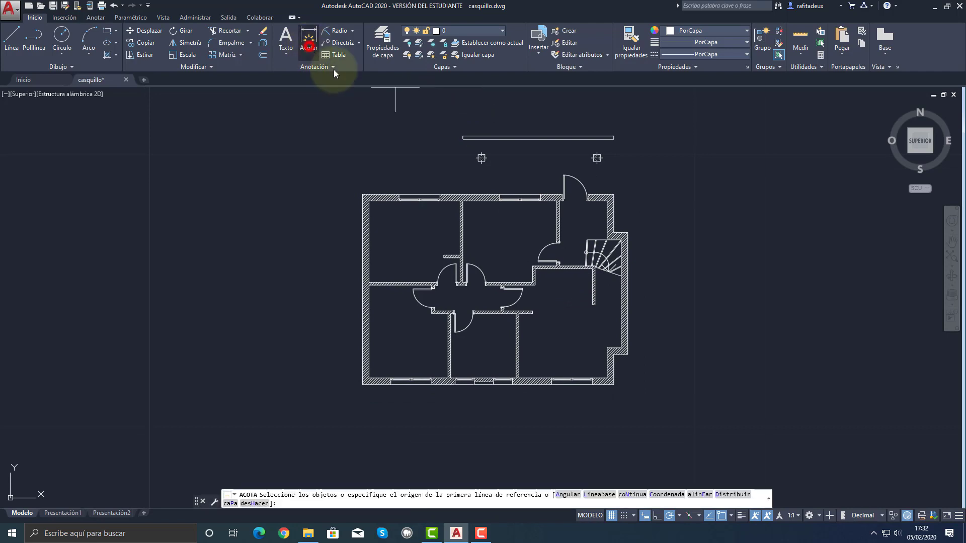
left_click(363, 384)
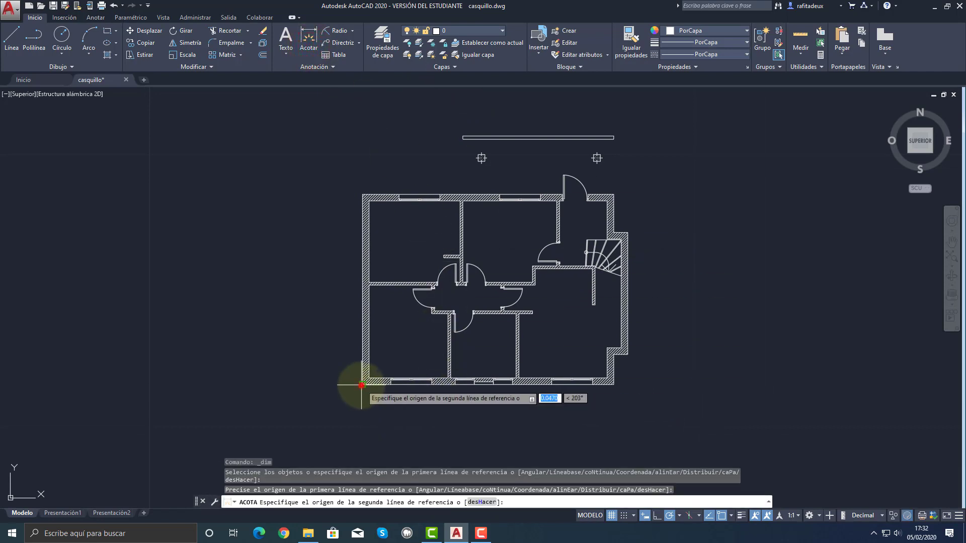
left_click(628, 354)
middle_click_drag(365, 425, 367, 352)
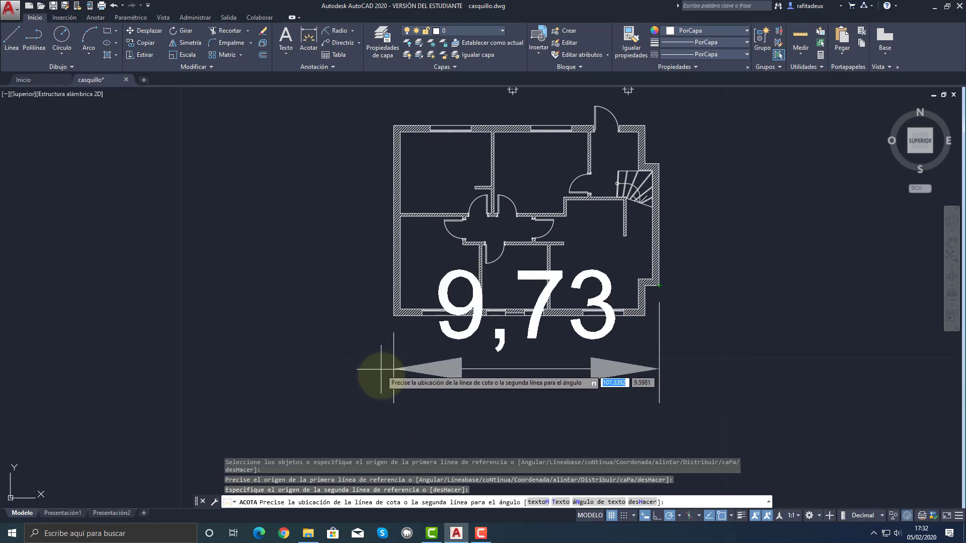
left_click(380, 435)
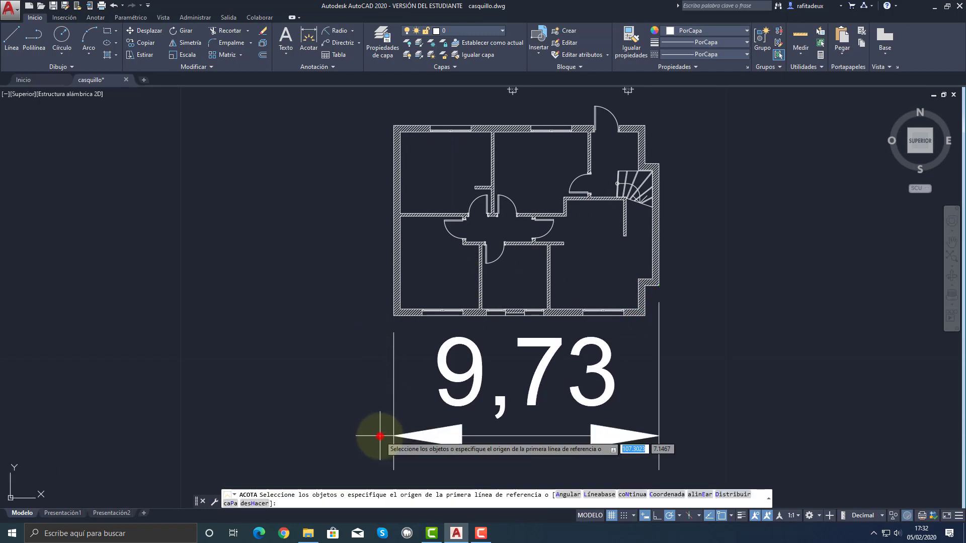
right_click(282, 260)
left_click(302, 269)
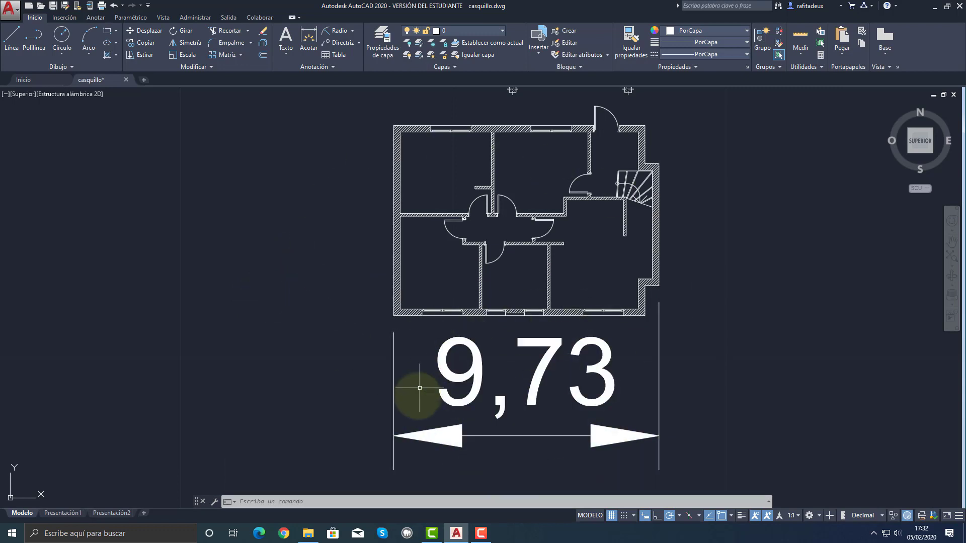
Dimension the overall width of the large floor plan just below its lower wall, from the lower left corner to the projecting lower right corner.
mouse_move(327, 377)
middle_mouse_down()
mouse_move(523, 371)
mouse_move(609, 347)
mouse_move(675, 345)
middle_mouse_up()
scroll(523, 370, "down", 2)
scroll(609, 348, "down", 2)
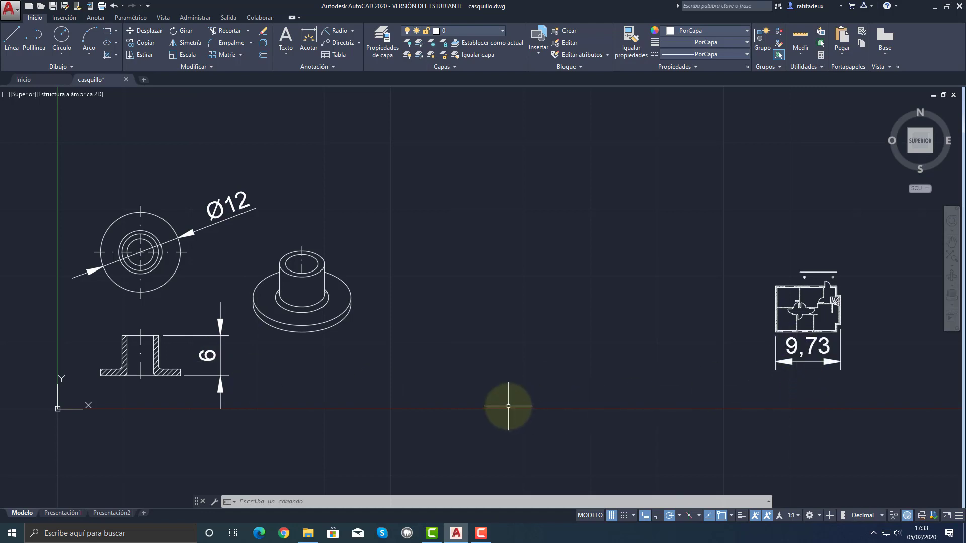
middle_click_drag(751, 442, 418, 405)
middle_click_drag(726, 410, 416, 405)
middle_click_drag(841, 375, 423, 403)
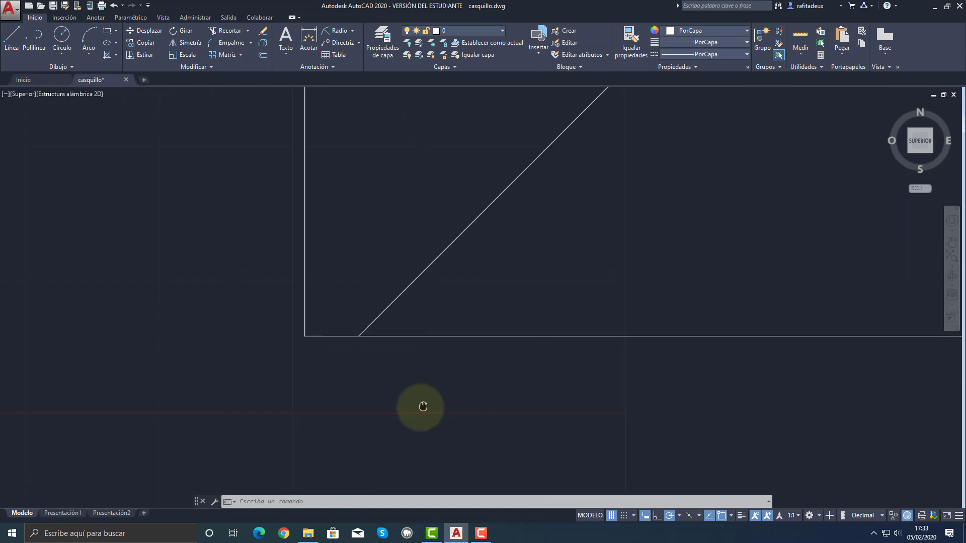
scroll(466, 390, "down", 5)
scroll(467, 391, "down", 10)
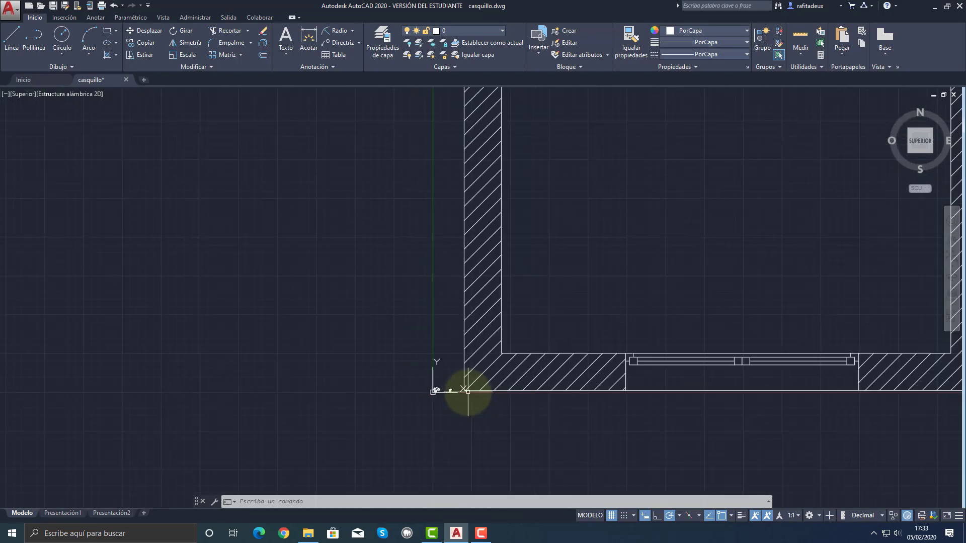
mouse_move(609, 387)
middle_mouse_down()
mouse_move(519, 389)
mouse_move(565, 441)
middle_mouse_up()
scroll(519, 390, "up", 2)
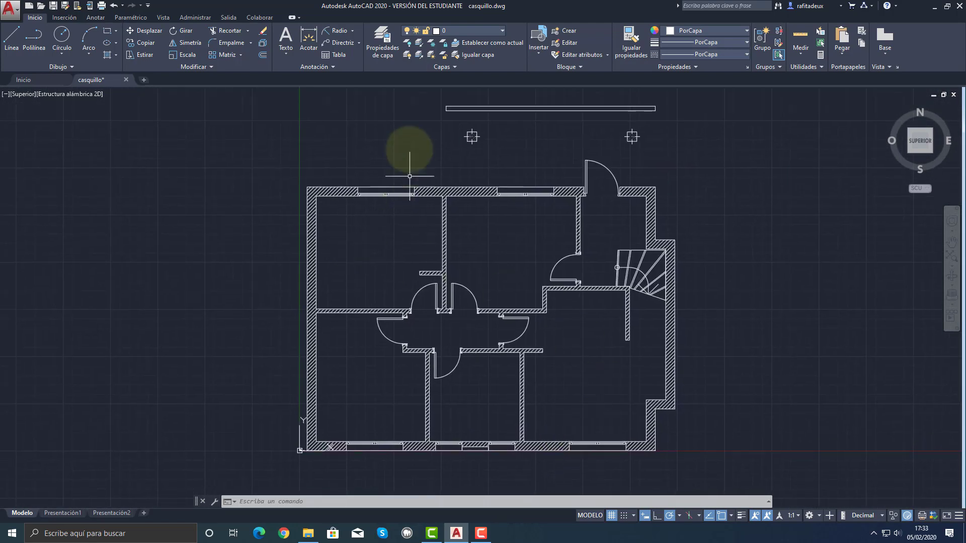
left_click(308, 39)
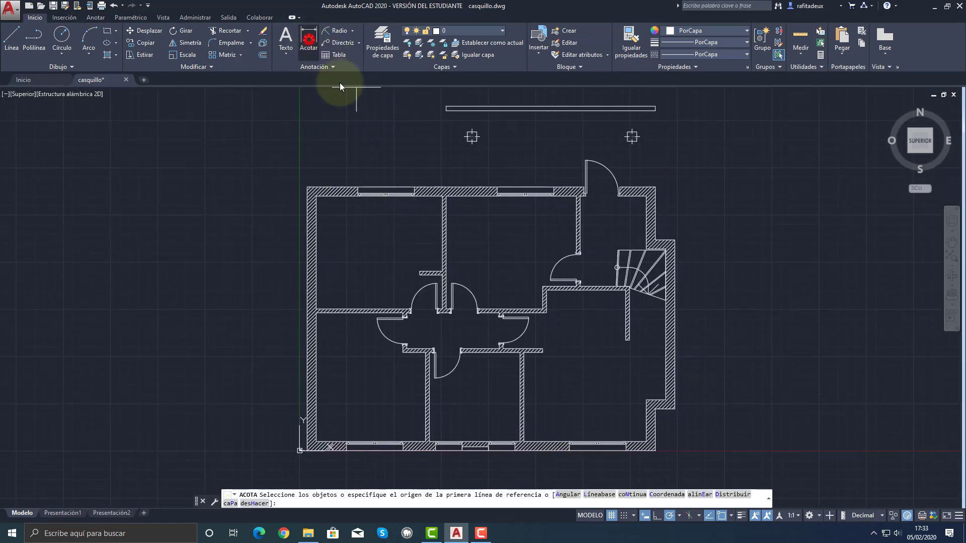
left_click(300, 451)
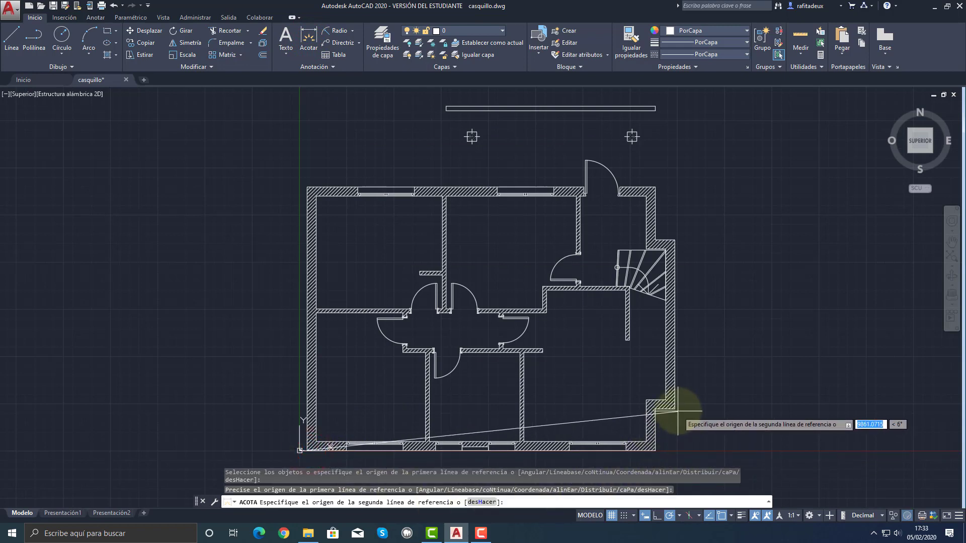
left_click(675, 406)
middle_click_drag(614, 405, 595, 290)
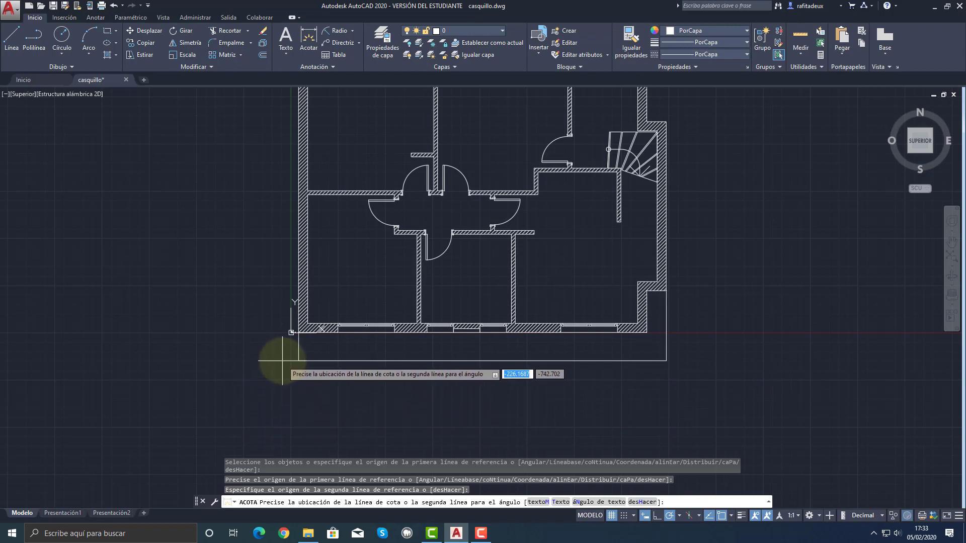
left_click(285, 351)
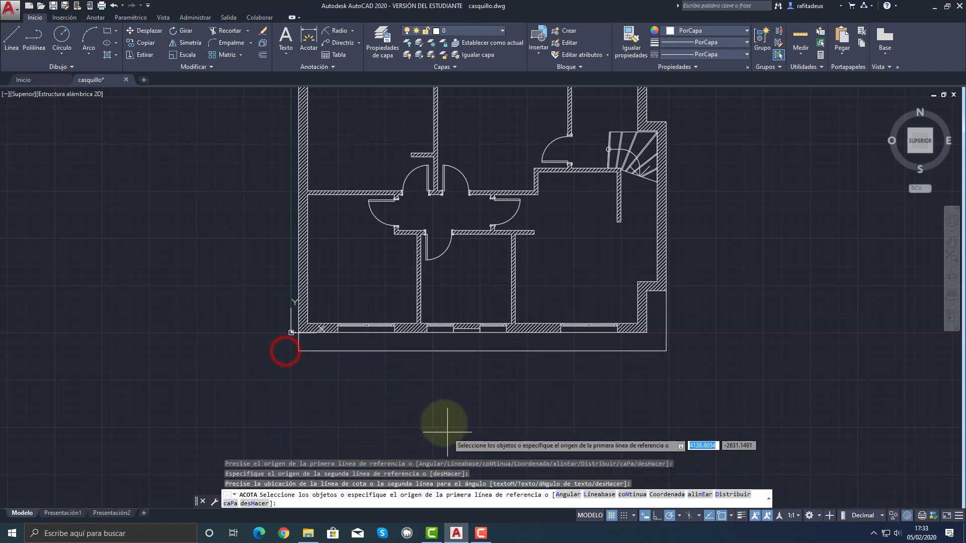
key("Escape")
key("Escape")
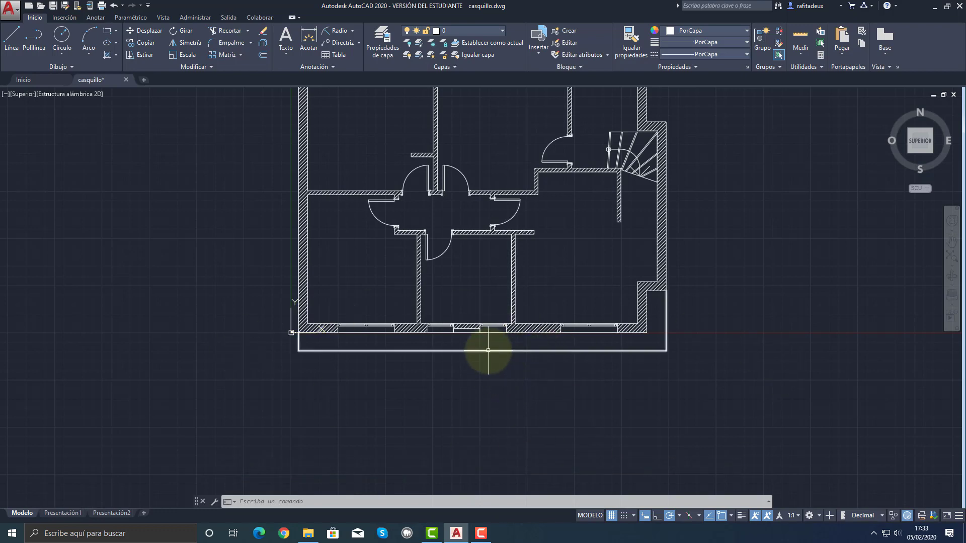
Examine the text size of the large floor plan's overall width dimension up close, and return to the bushing drawing.
scroll(488, 350, "up", 10)
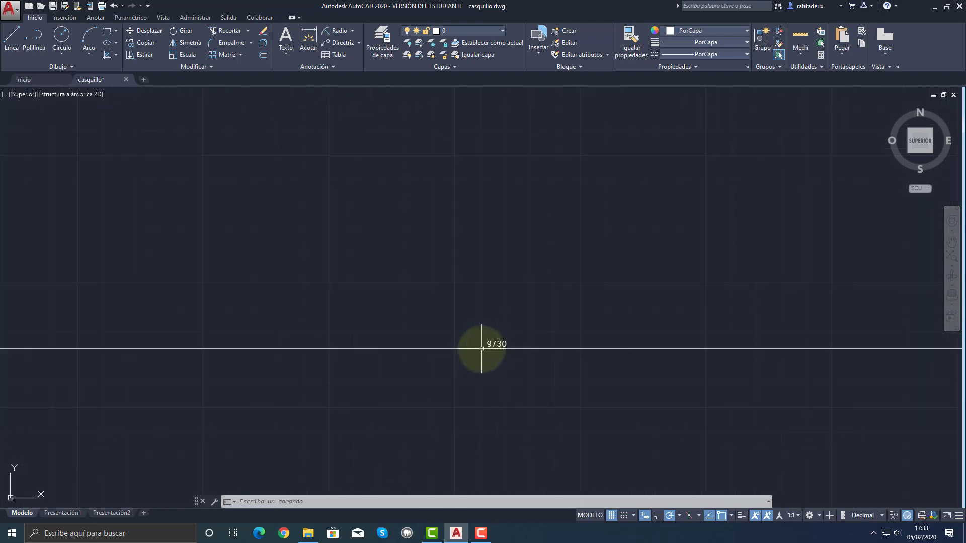
scroll(481, 348, "up", 4)
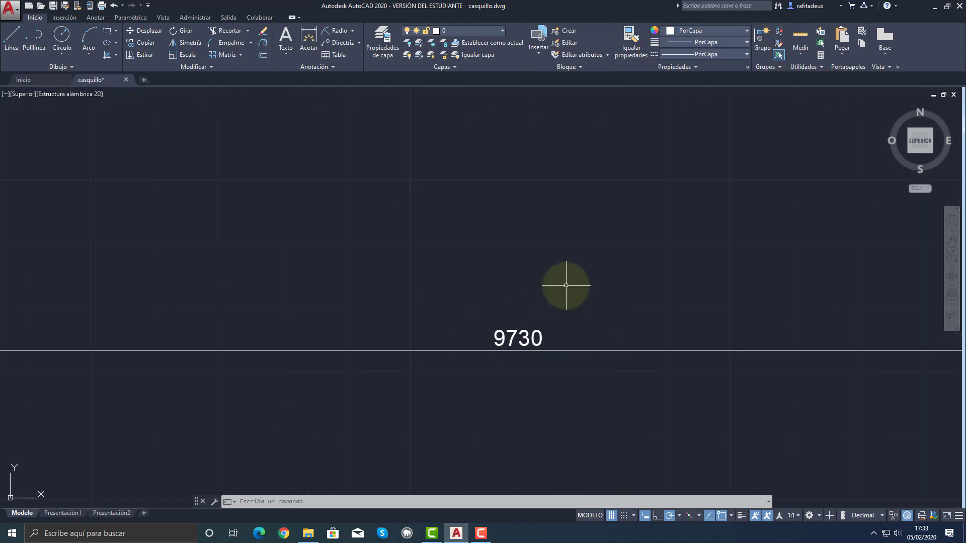
scroll(566, 302, "down", 8)
middle_click_drag(532, 312, 812, 354)
scroll(408, 324, "up", 10)
scroll(447, 337, "up", 6)
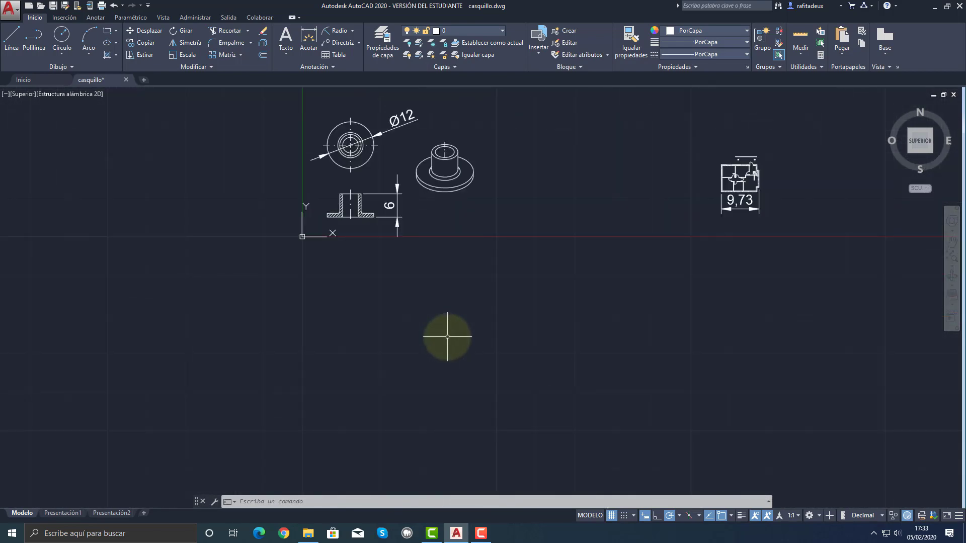
Move the bushing drawing and the small floor plan, with their dimensions, beside the large floor plan's overall width text, and undo the move.
middle_click_drag(447, 337, 335, 420)
left_click(137, 29)
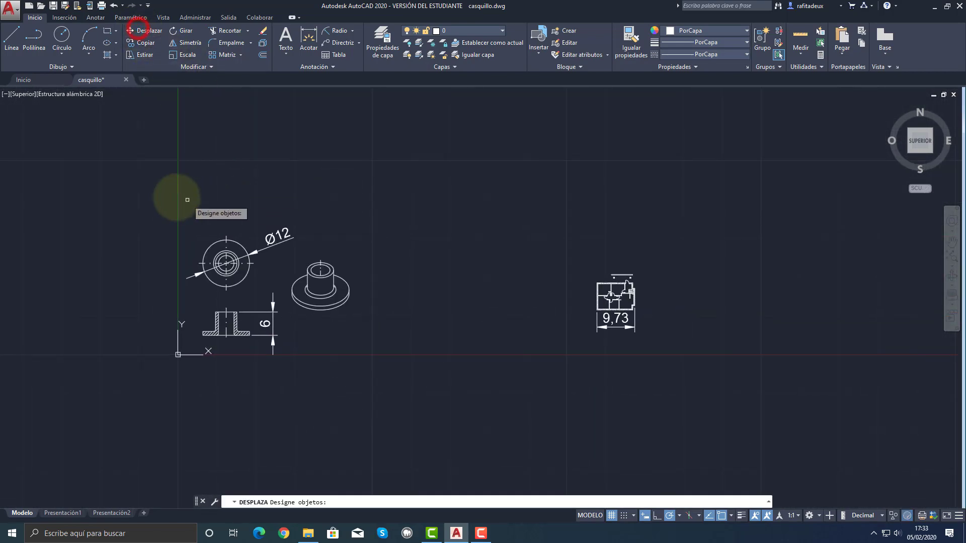
left_click(173, 195)
left_click(671, 428)
right_click(674, 436)
left_click(382, 310)
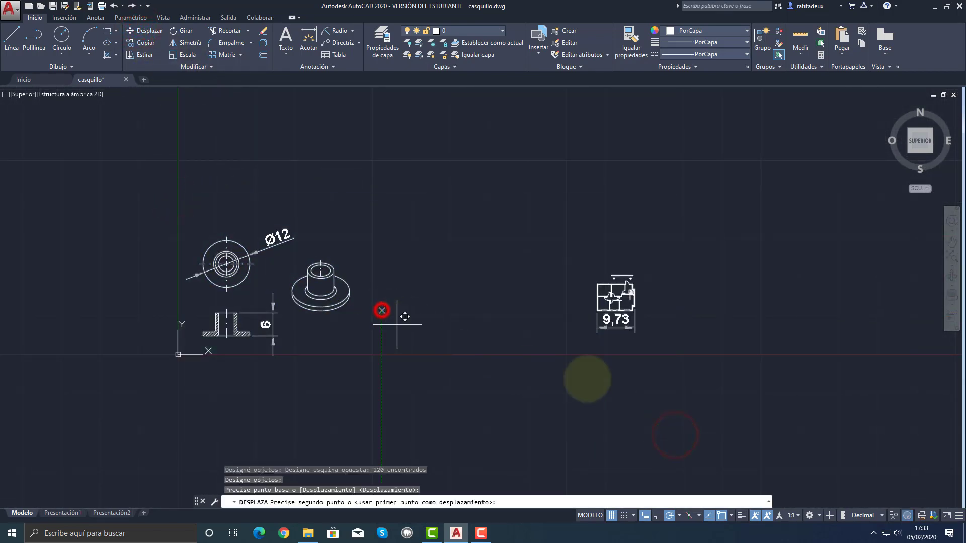
scroll(744, 370, "up", 12)
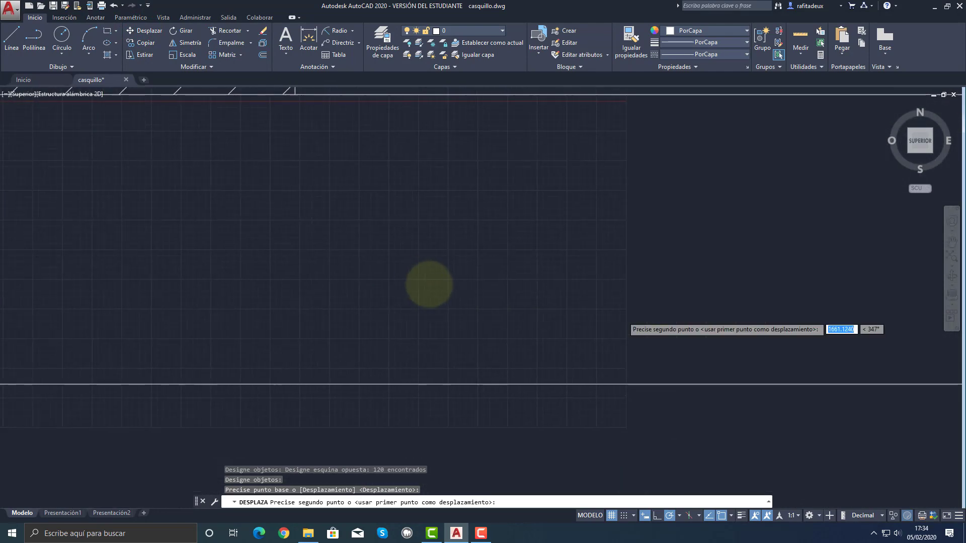
scroll(429, 285, "down", 8)
middle_click_drag(511, 308, 282, 336)
scroll(427, 312, "up", 6)
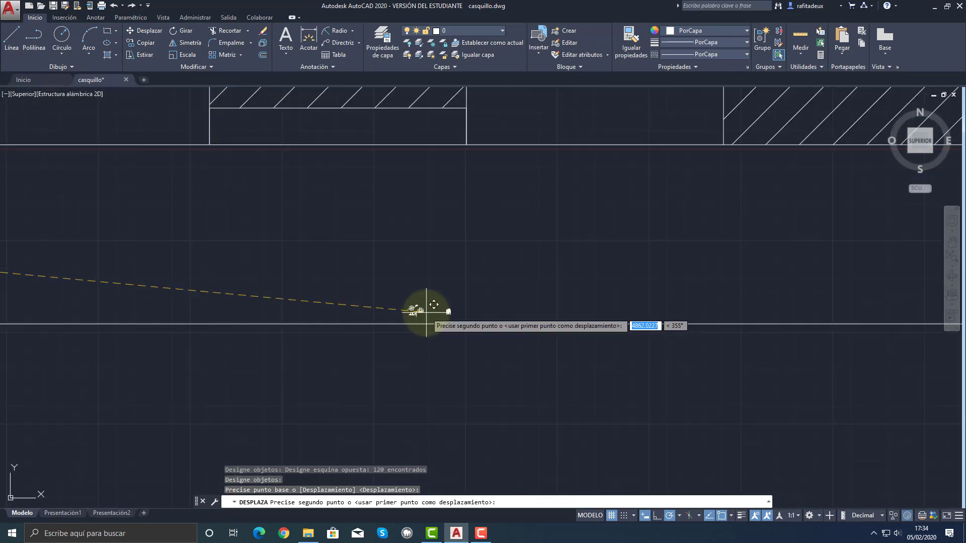
scroll(485, 320, "down", 5)
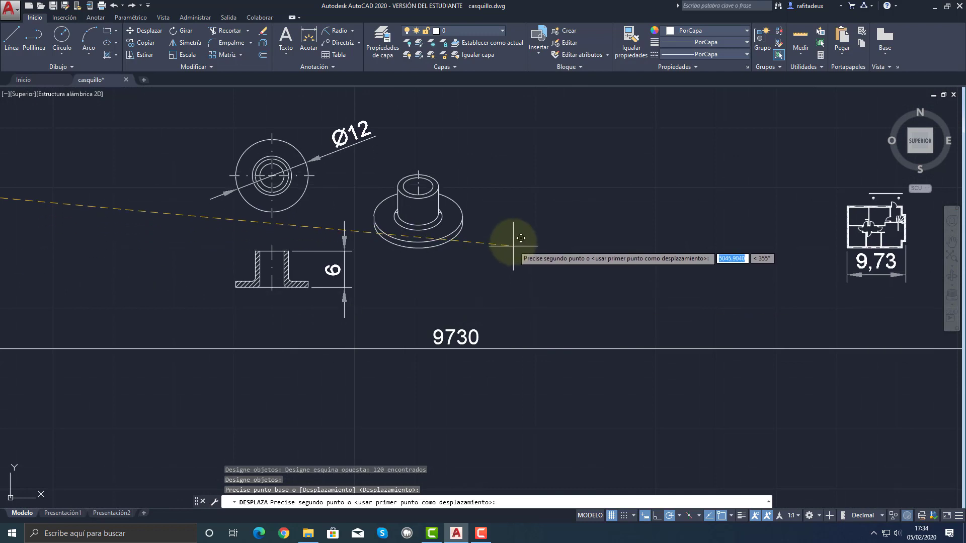
left_click(512, 236)
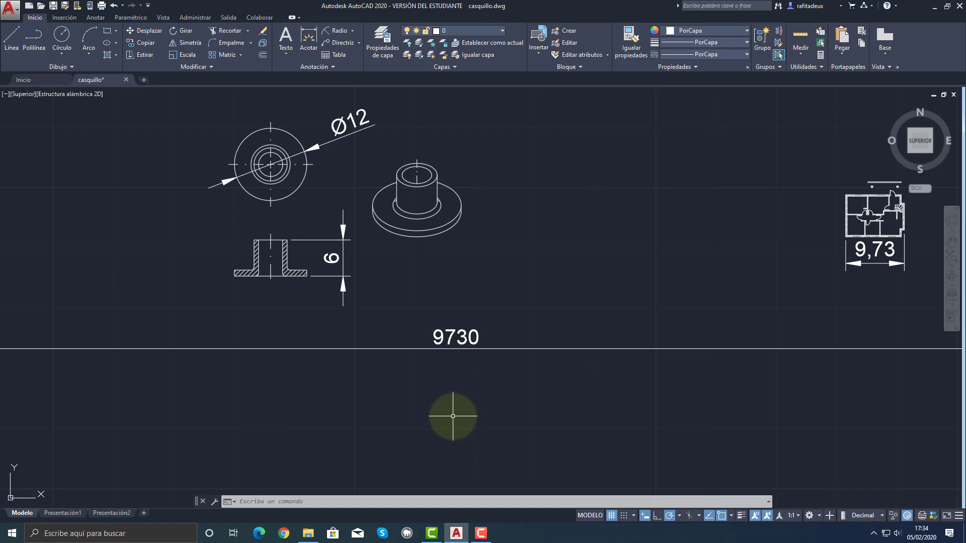
left_click(114, 6)
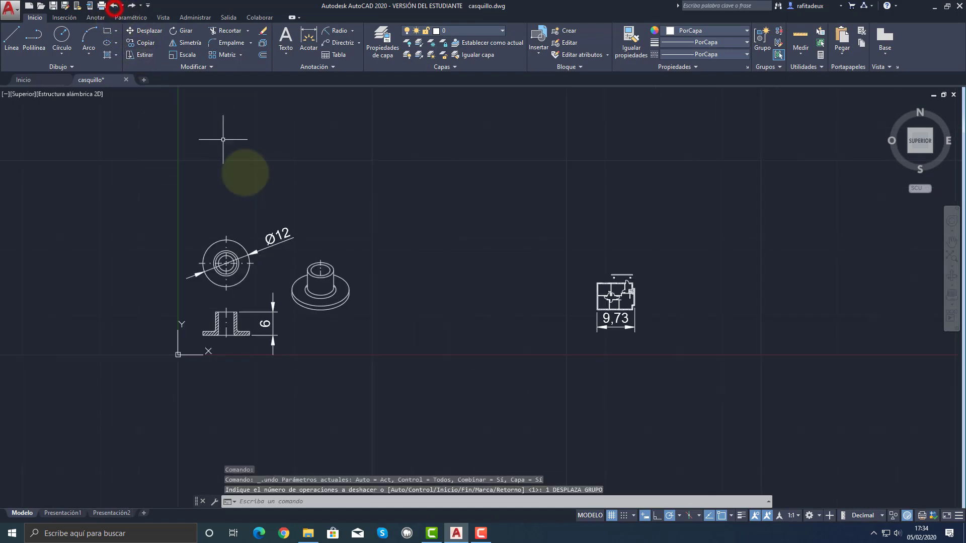
Compare the large floor plan's size with the tiny drawings at the origin, and return to the bushing drawing.
scroll(348, 281, "down", 8)
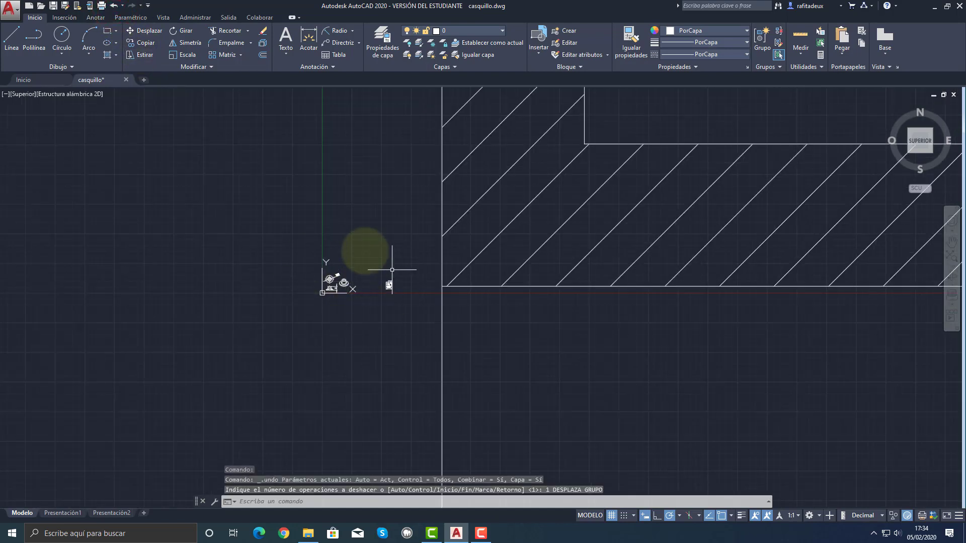
scroll(391, 270, "down", 6)
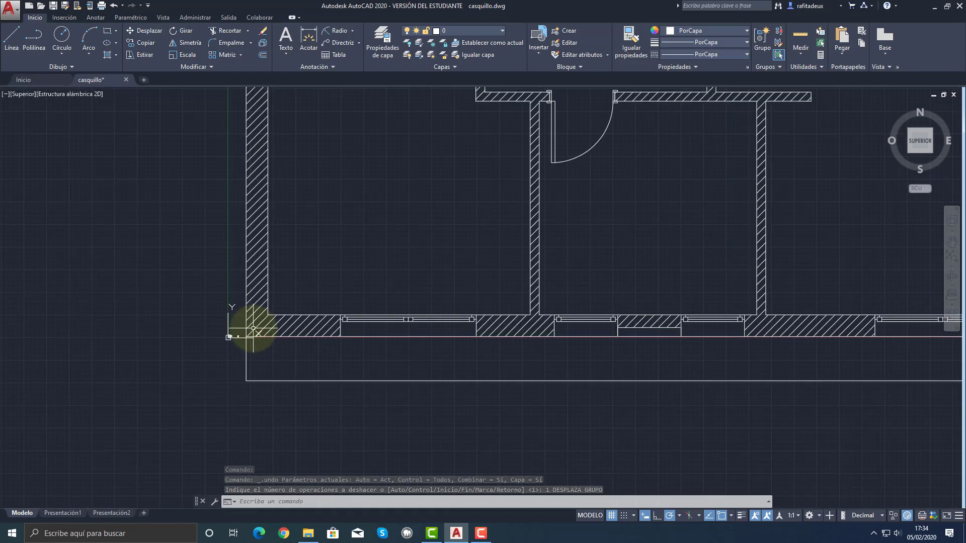
scroll(253, 329, "down", 3)
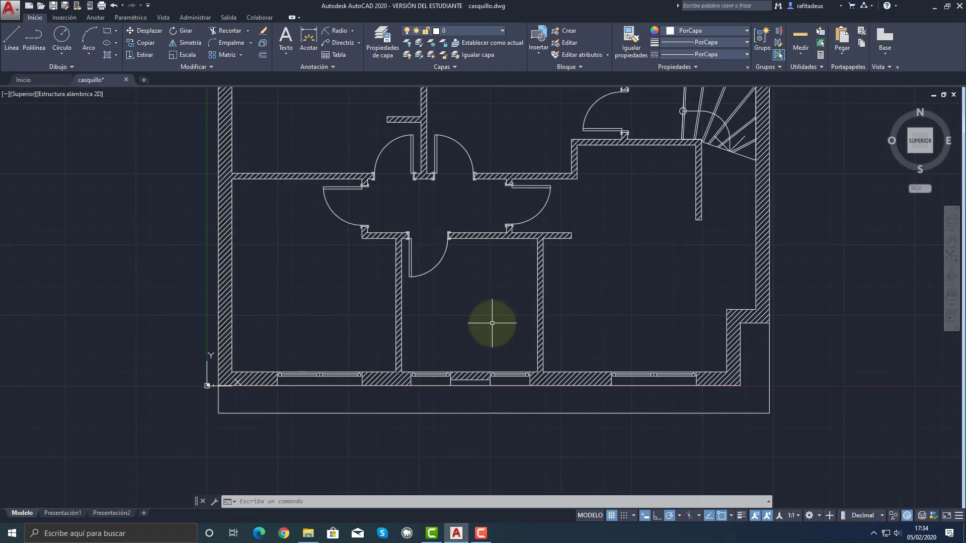
middle_click_drag(493, 323, 707, 317)
scroll(416, 388, "up", 5)
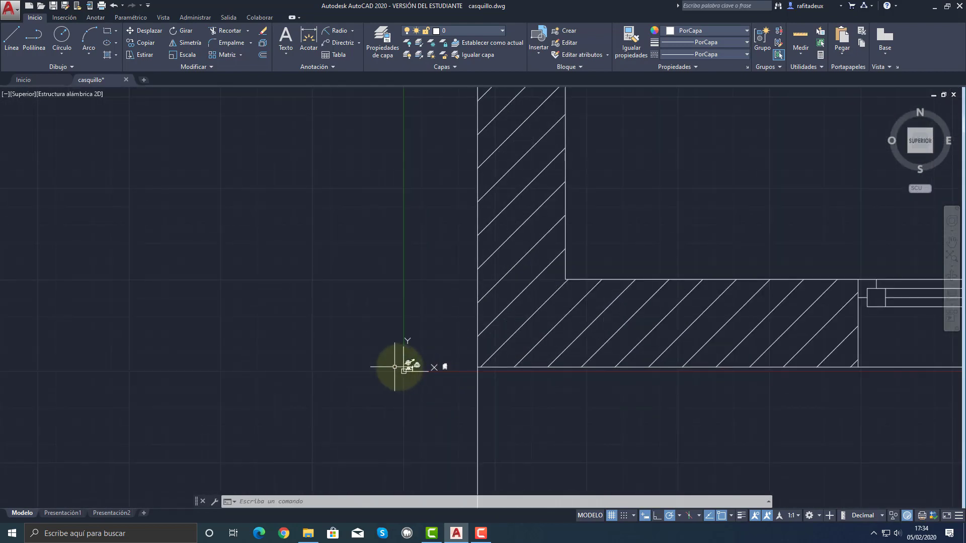
scroll(395, 366, "down", 5)
scroll(443, 375, "up", 4)
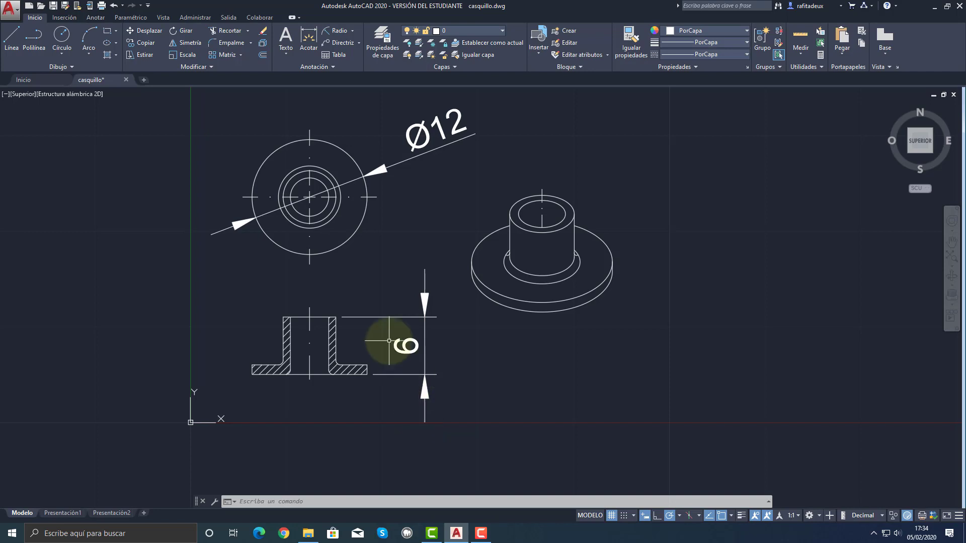
Draw a horizontal line 1 unit long in the empty area below the bushing's isometric view.
left_click(13, 42)
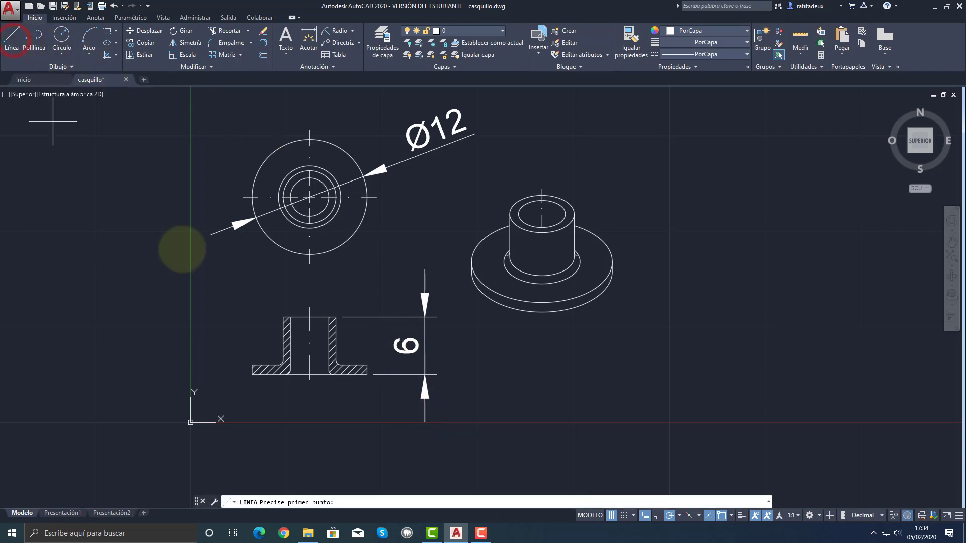
left_click(572, 396)
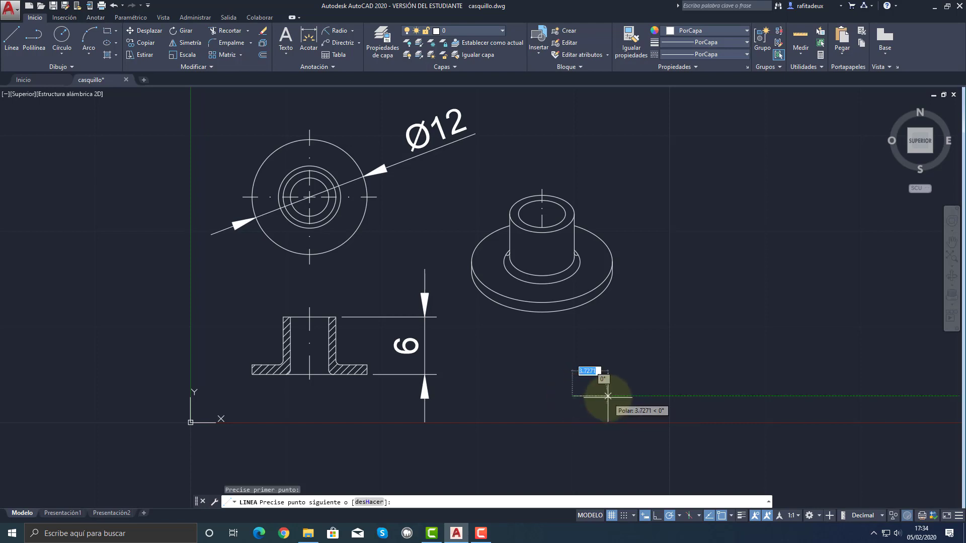
key("Return")
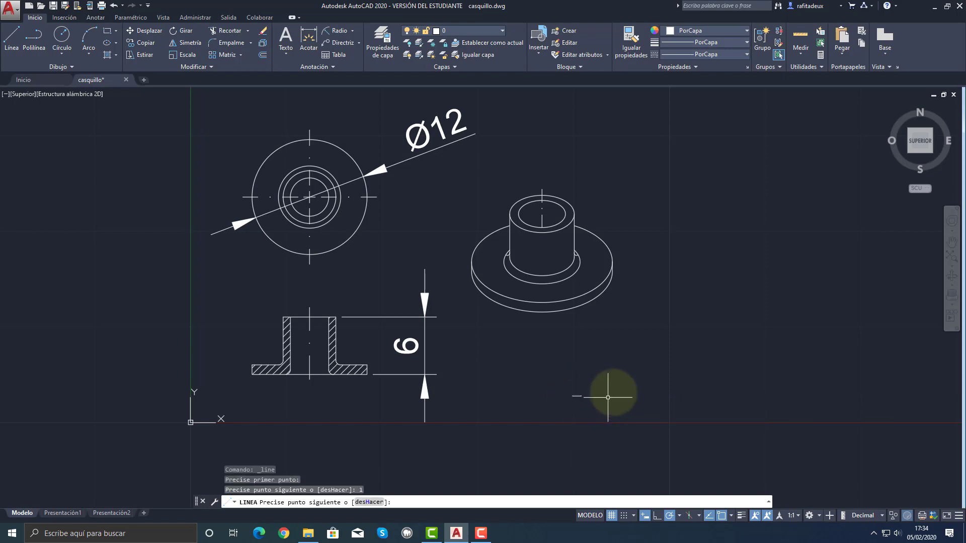
key("Escape")
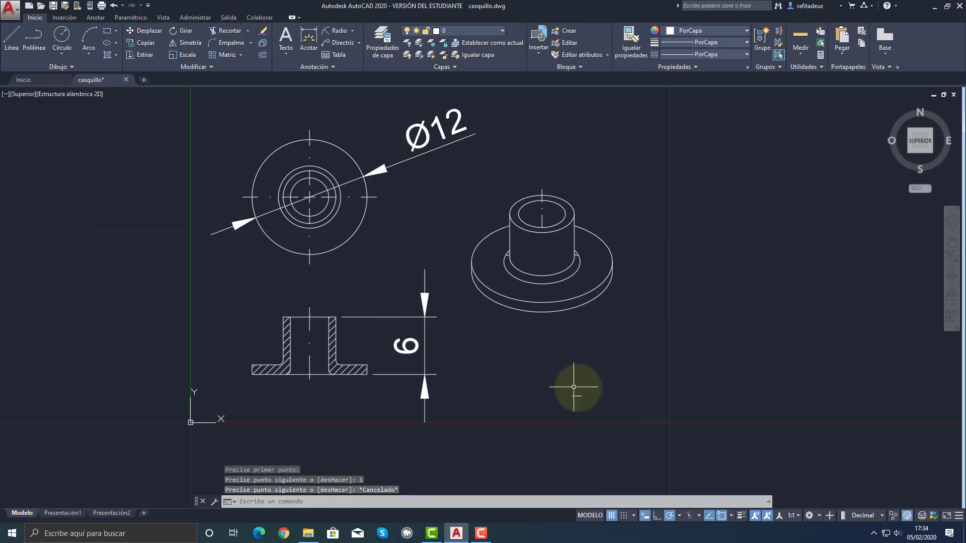
Dimension the short line's length with the general Dimension command, placing the dimension line just below it.
left_click(303, 38)
left_click(571, 397)
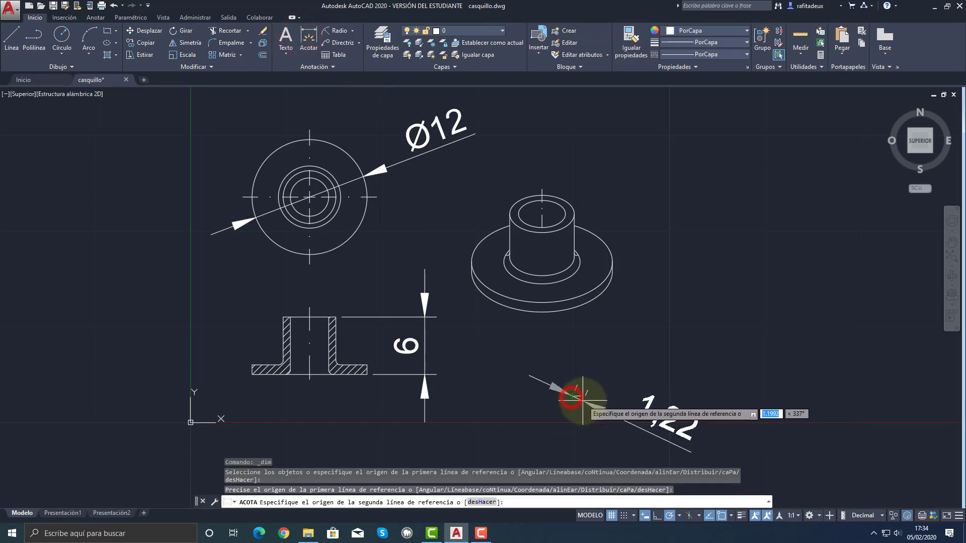
left_click(579, 397)
left_click(583, 431)
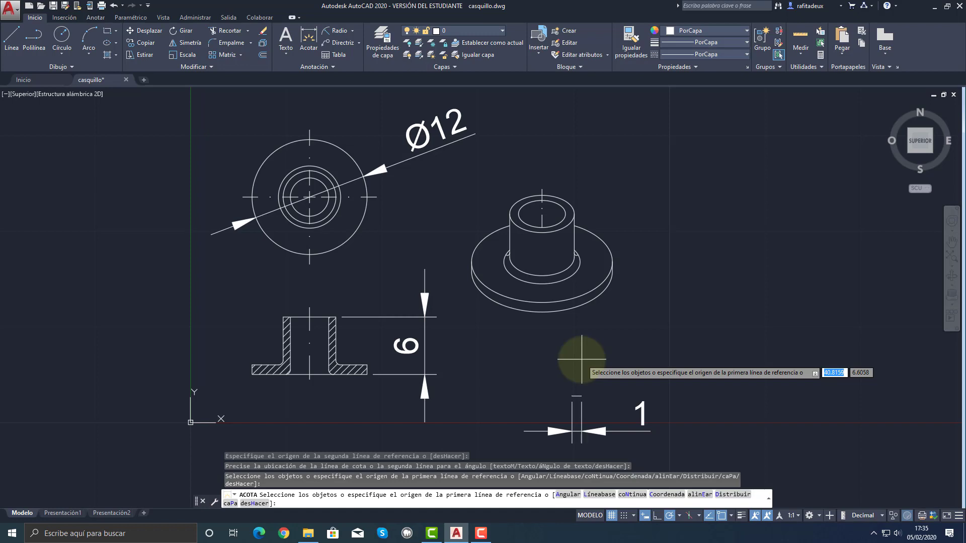
key("Return")
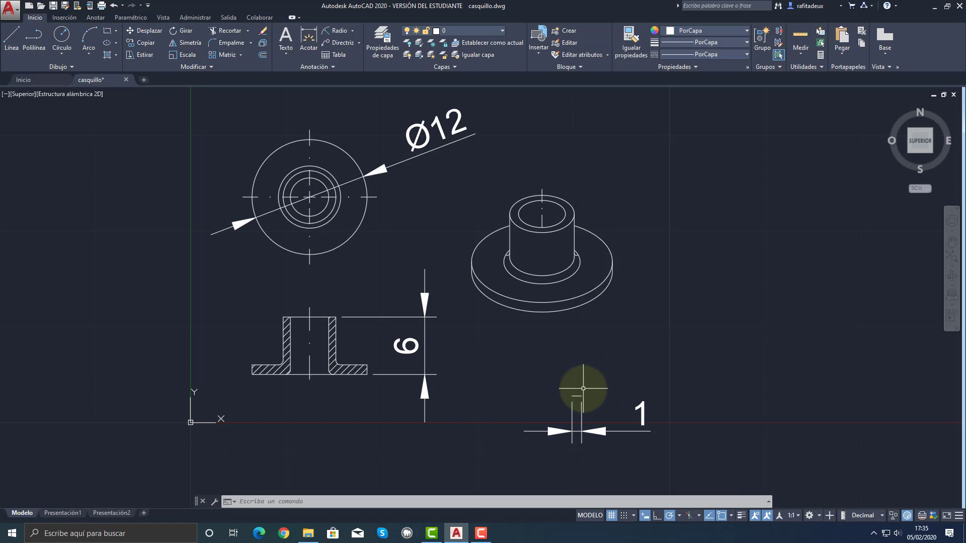
Delete the short line together with its dimension below the isometric view.
left_click(518, 371)
left_click(700, 471)
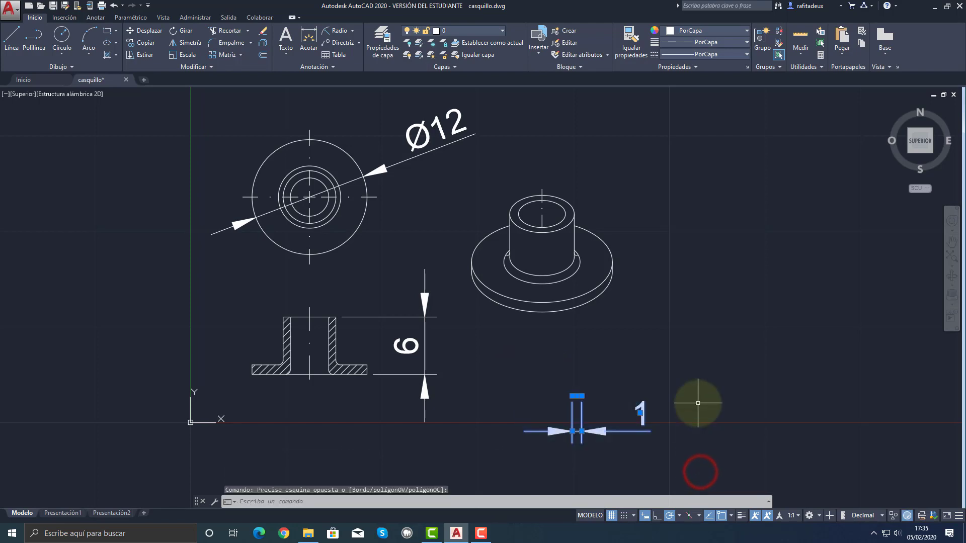
key("Delete")
Compare the dimension text size on the small floor plan with the text size on the bushing drawing.
scroll(712, 382, "down", 4)
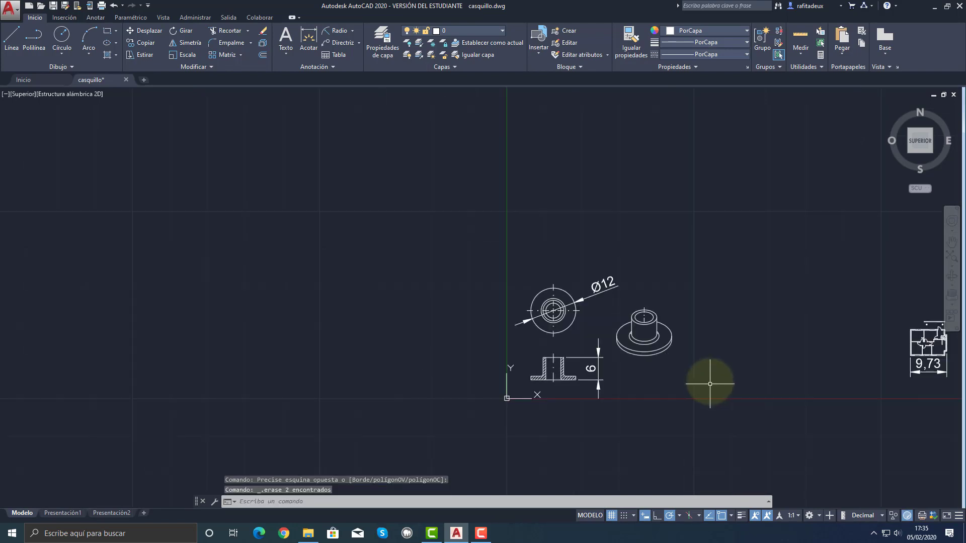
middle_click_drag(806, 354, 602, 339)
scroll(714, 332, "up", 5)
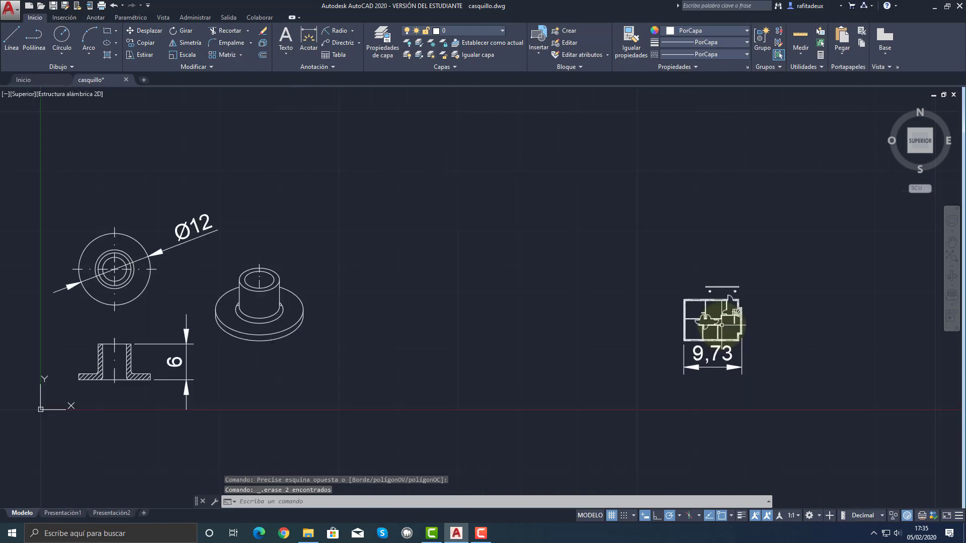
scroll(722, 325, "up", 2)
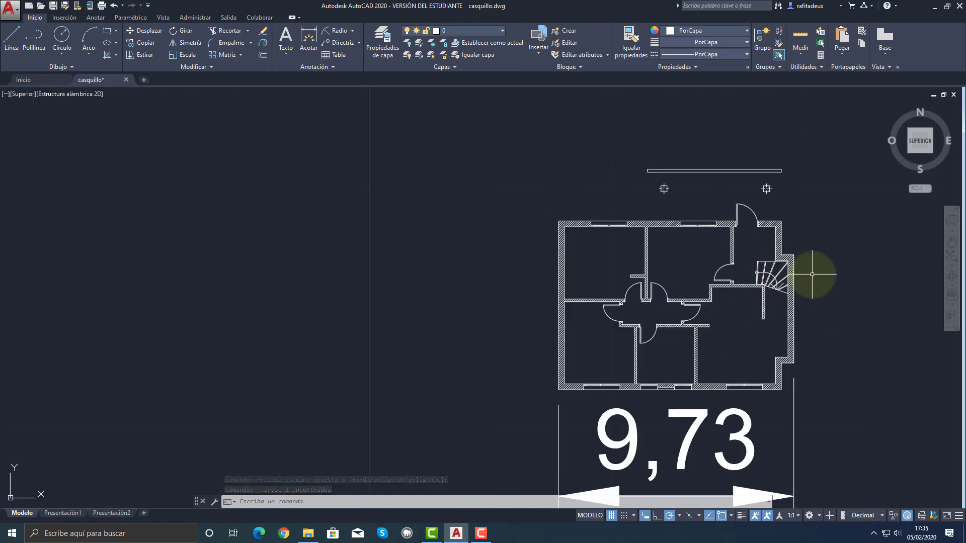
scroll(722, 292, "down", 4)
middle_click_drag(675, 291, 824, 297)
scroll(679, 302, "down", 2)
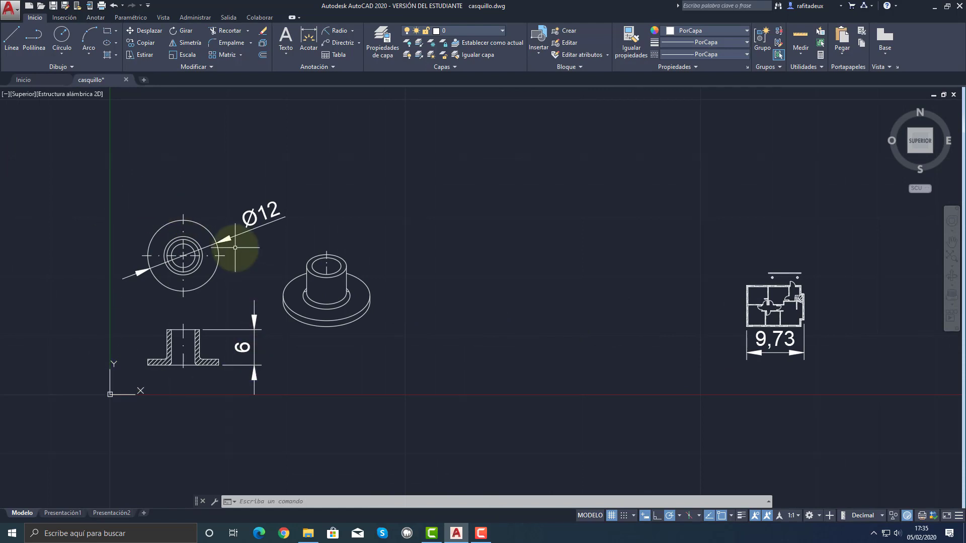
scroll(799, 326, "up", 5)
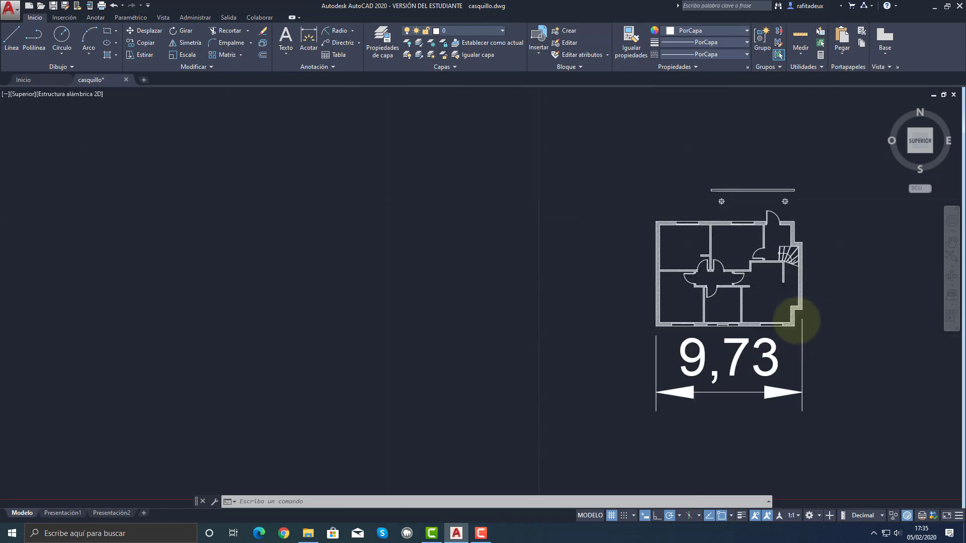
middle_click_drag(774, 330, 667, 323)
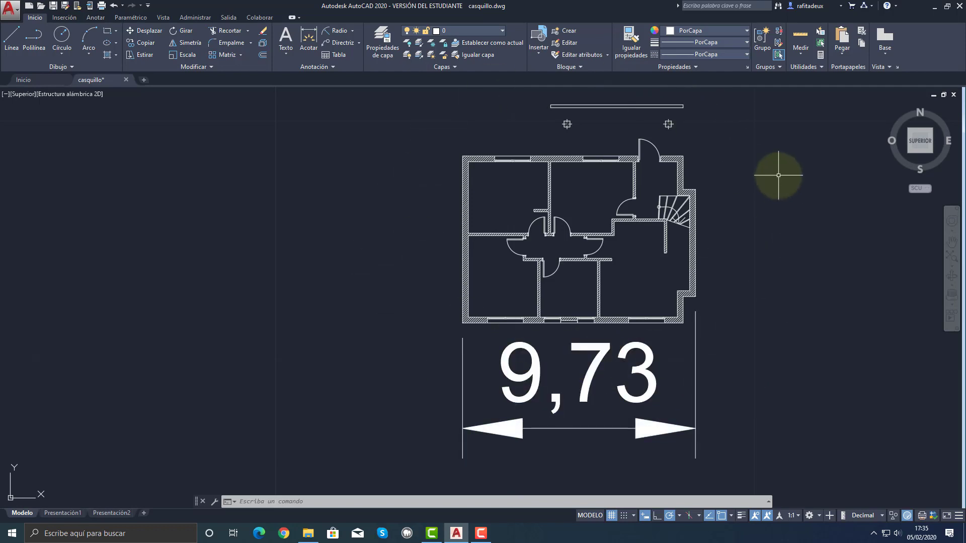
scroll(715, 356, "down", 6)
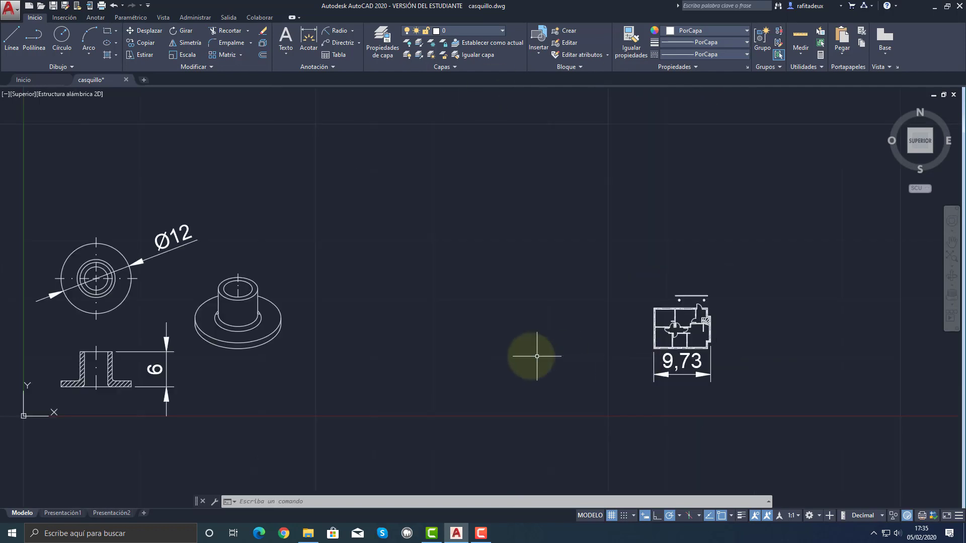
Draw a vertical line 6 units long in the empty area to the left of the bushing's section view.
middle_click_drag(535, 349, 735, 349)
scroll(307, 317, "up", 2)
scroll(307, 317, "up", 2)
scroll(431, 302, "down", 2)
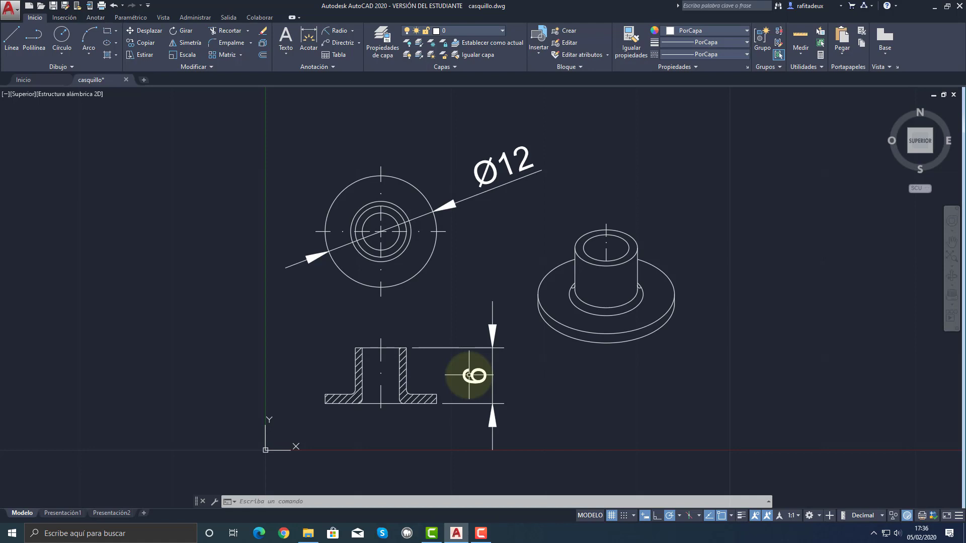
mouse_move(554, 370)
middle_mouse_down()
mouse_move(541, 355)
mouse_move(480, 359)
middle_mouse_up()
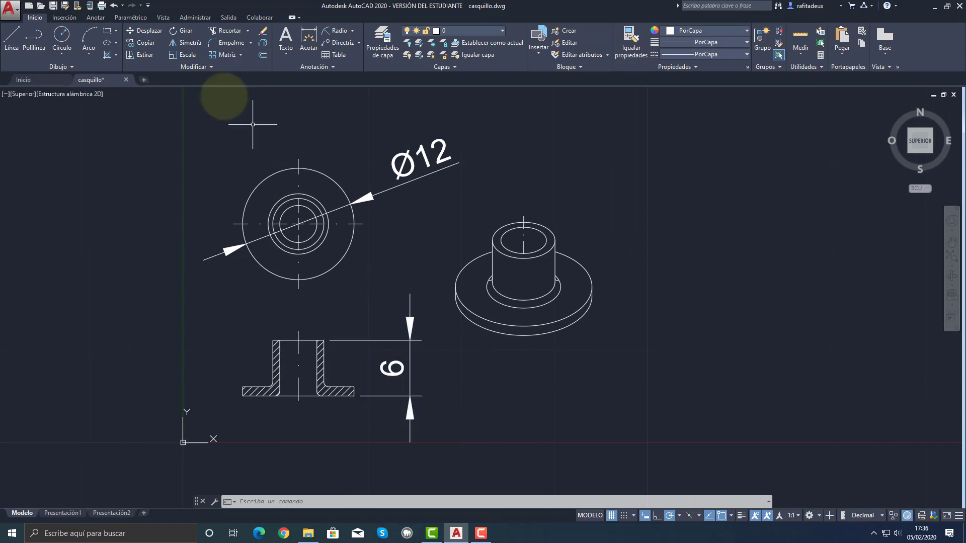
left_click(11, 36)
left_click(134, 403)
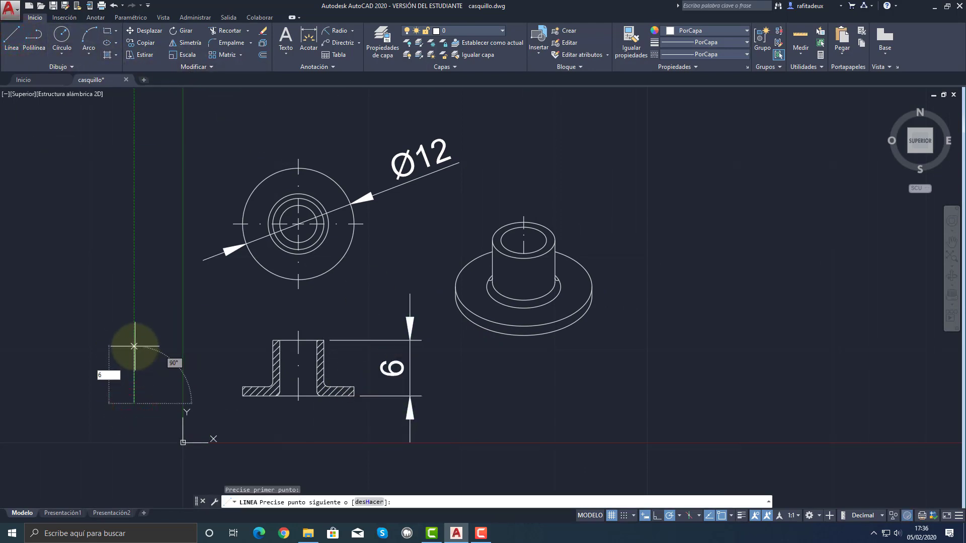
key("Return")
key("Escape")
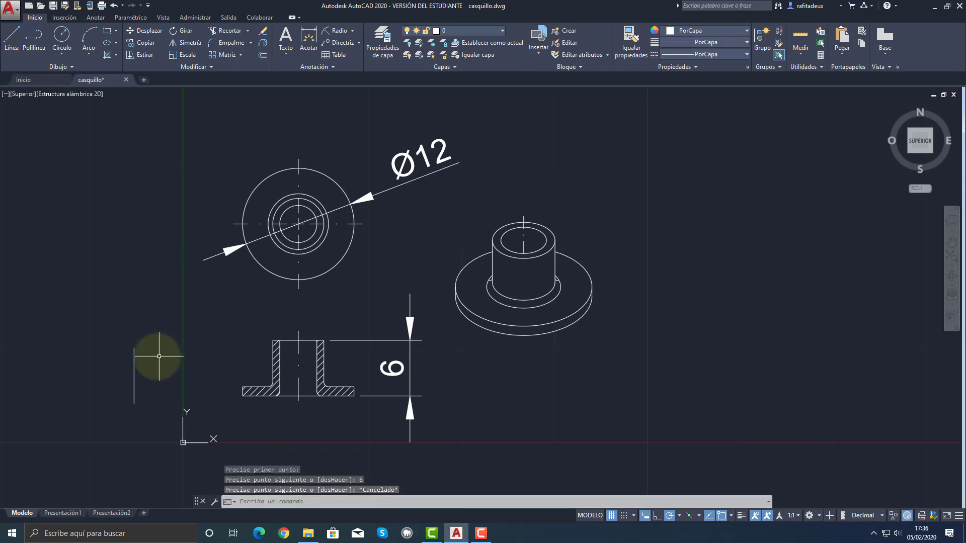
Draw a horizontal line 9 units long in the empty area to the right of the small floor plan.
middle_click_drag(704, 412, 405, 404)
middle_click_drag(765, 395, 495, 391)
middle_click_drag(636, 388, 483, 377)
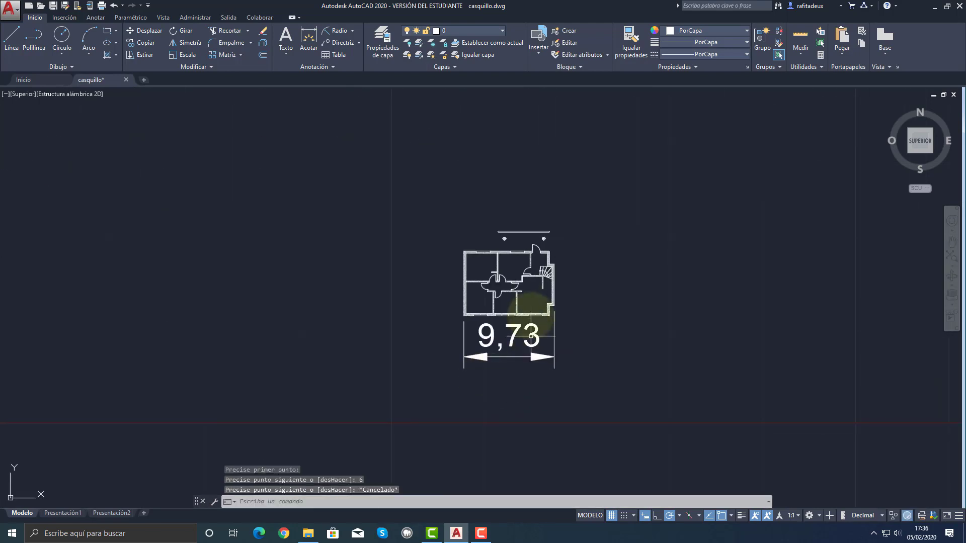
scroll(503, 307, "up", 2)
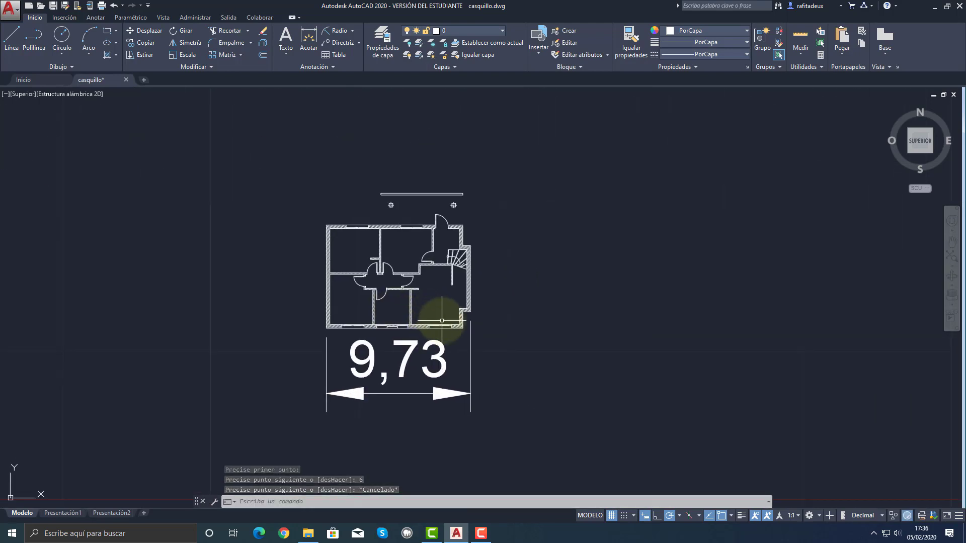
left_click(18, 43)
left_click(526, 330)
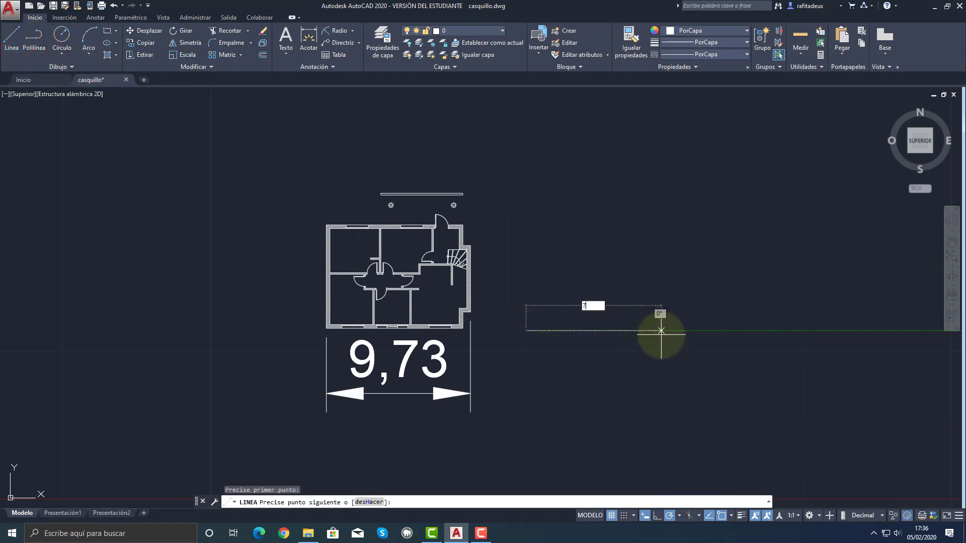
key("Return")
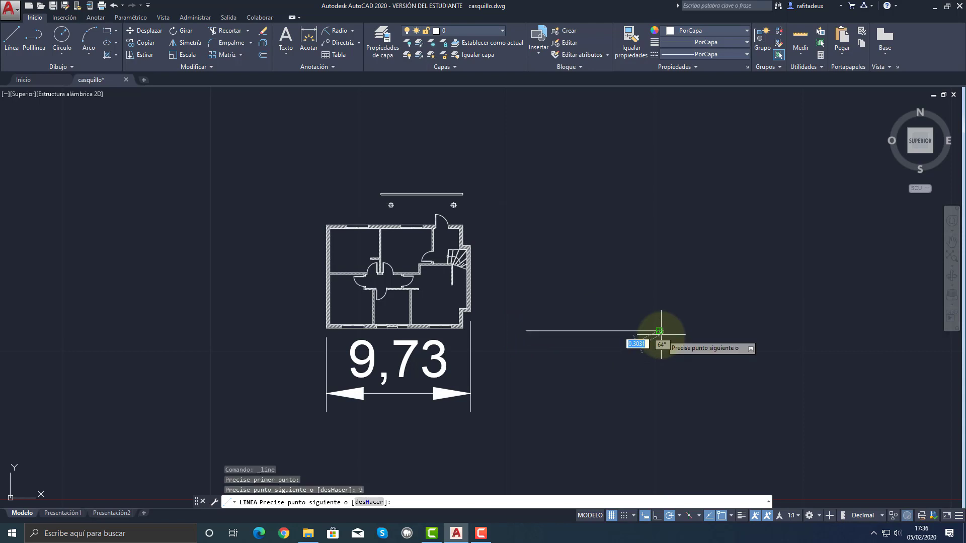
Finish the line command and delete the horizontal line to the right of the small floor plan.
key("Escape")
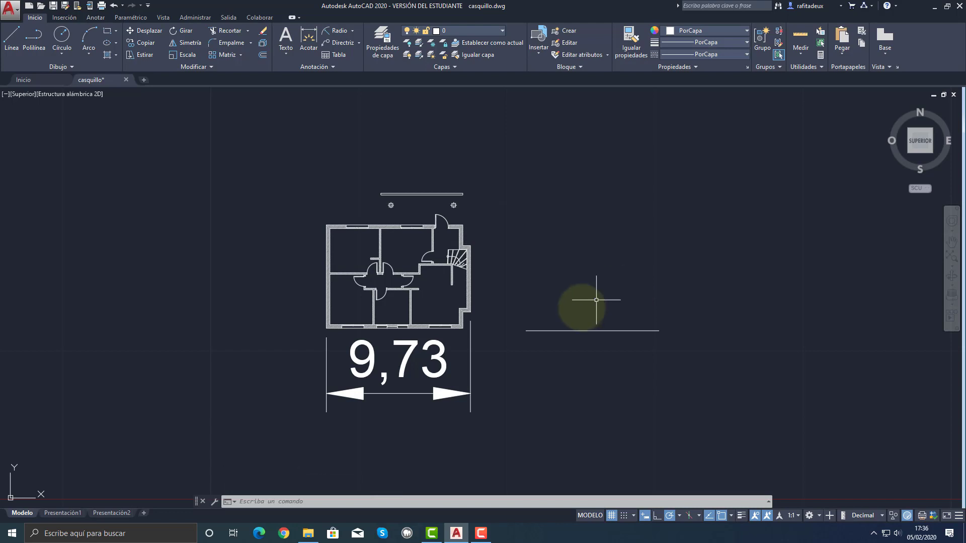
left_click(513, 302)
left_click(733, 401)
key("Delete")
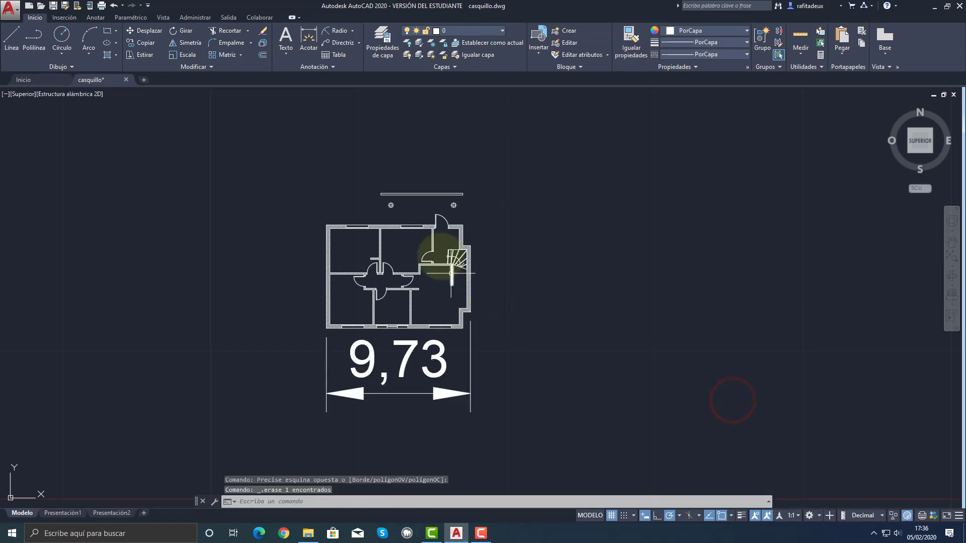
Examine the bushing views and their dimension text for comparison with the floor plans.
middle_click_drag(309, 327, 517, 327)
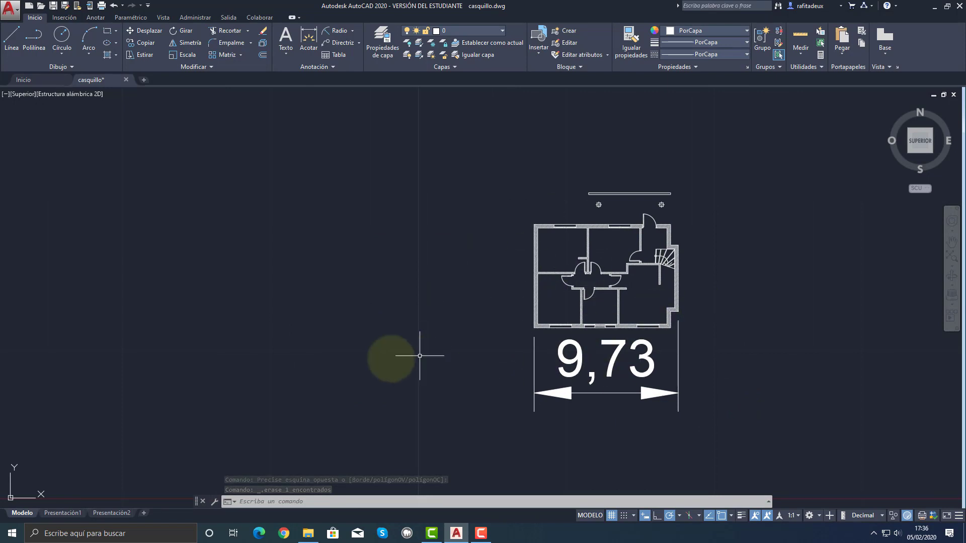
scroll(339, 356, "down", 2)
middle_click_drag(264, 364, 566, 387)
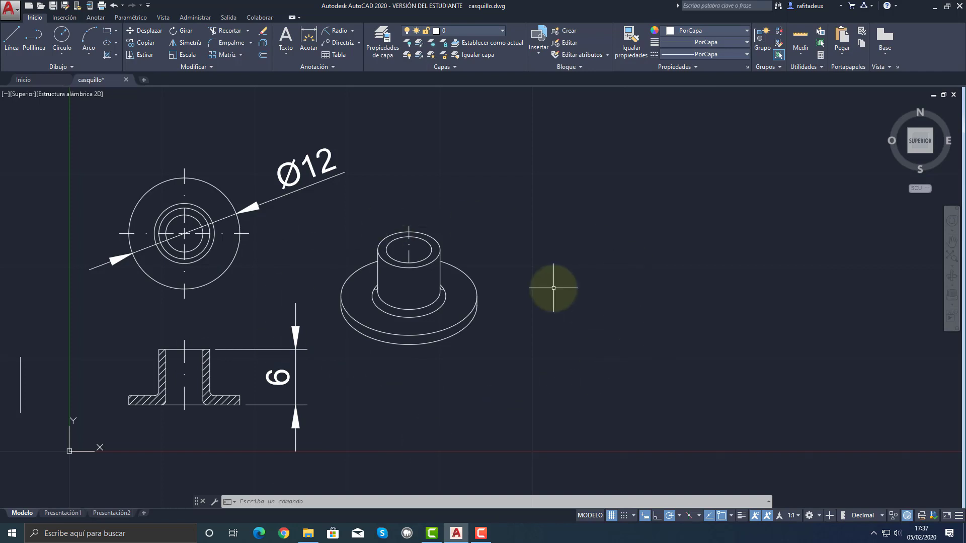
middle_click_drag(762, 333, 571, 326)
mouse_move(748, 347)
middle_mouse_down()
mouse_move(430, 348)
mouse_move(551, 335)
middle_mouse_up()
scroll(551, 335, "down", 4)
mouse_move(691, 356)
middle_mouse_down()
mouse_move(654, 326)
mouse_move(435, 290)
middle_mouse_up()
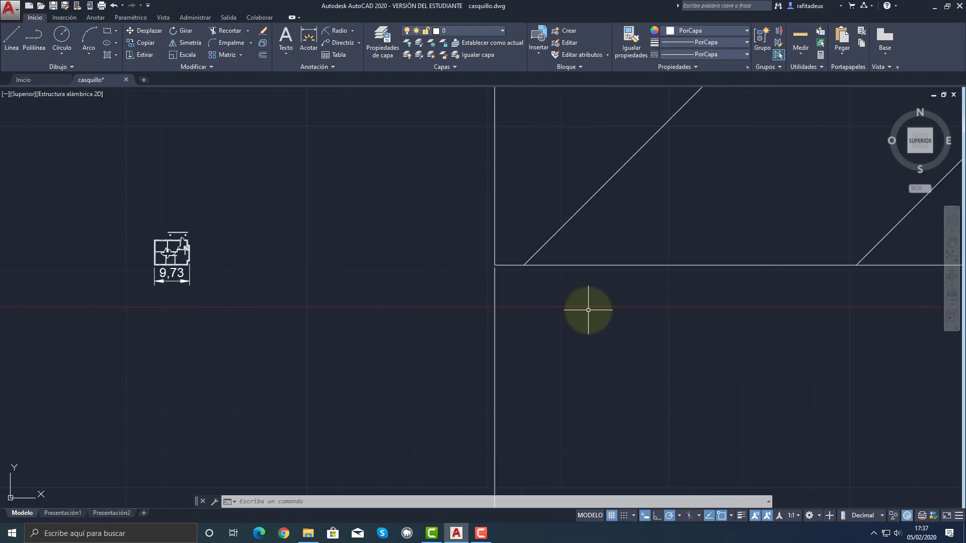
Draw a horizontal line 9000 units long in the empty area below the large floor plan.
scroll(588, 310, "down", 5)
scroll(589, 310, "down", 2)
middle_click_drag(742, 311, 490, 296)
scroll(489, 296, "down", 4)
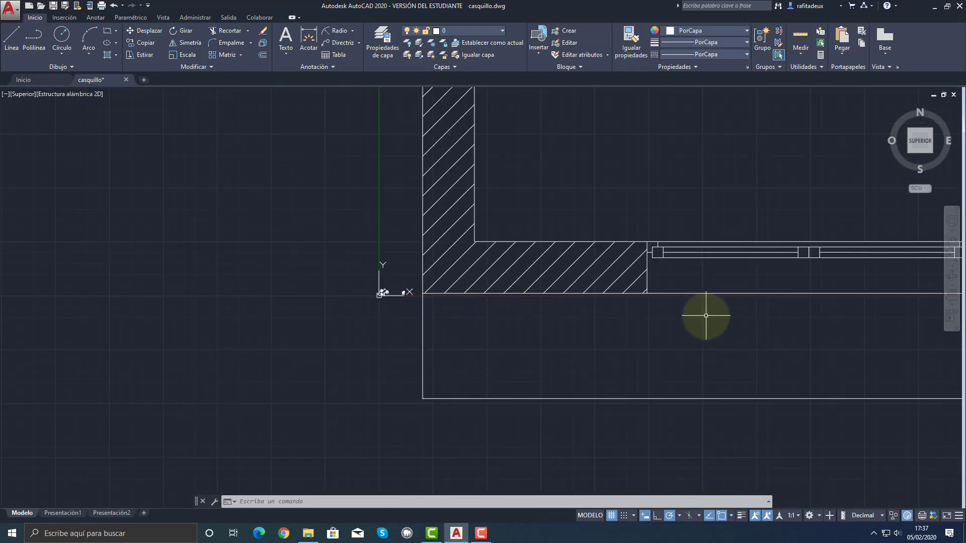
middle_click_drag(705, 317, 419, 317)
scroll(579, 288, "down", 4)
mouse_move(641, 295)
middle_mouse_down()
mouse_move(427, 359)
mouse_move(390, 358)
mouse_move(424, 346)
middle_mouse_up()
scroll(399, 355, "down", 2)
scroll(423, 346, "up", 2)
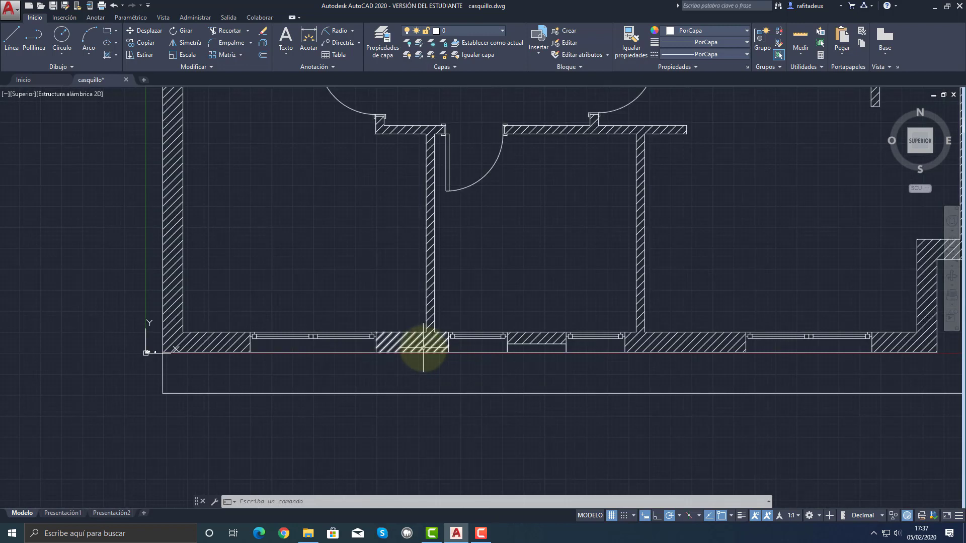
left_click(13, 42)
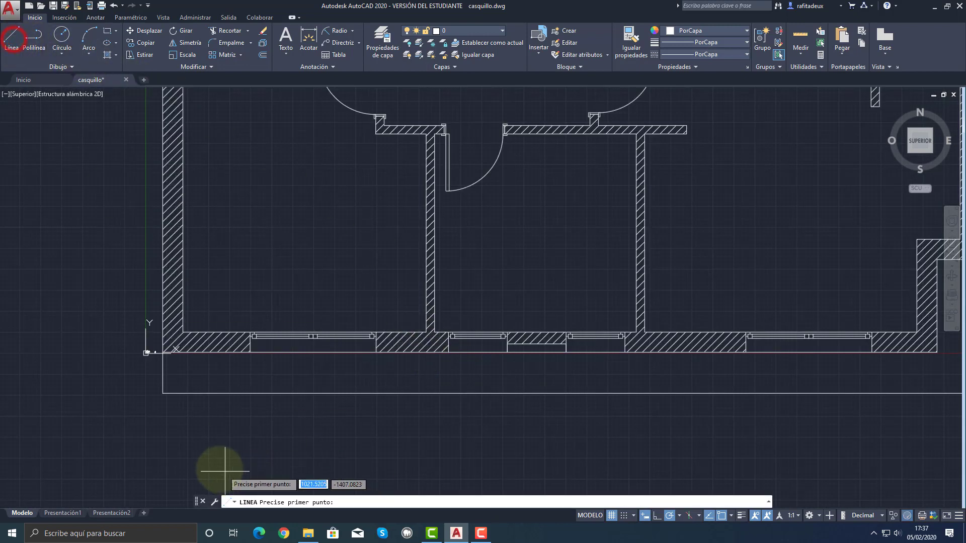
left_click(190, 429)
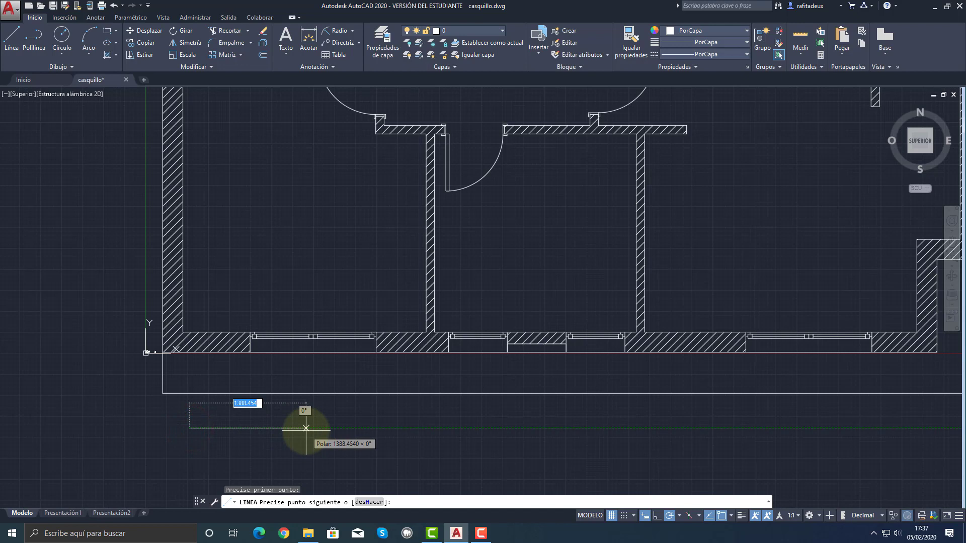
type("9000")
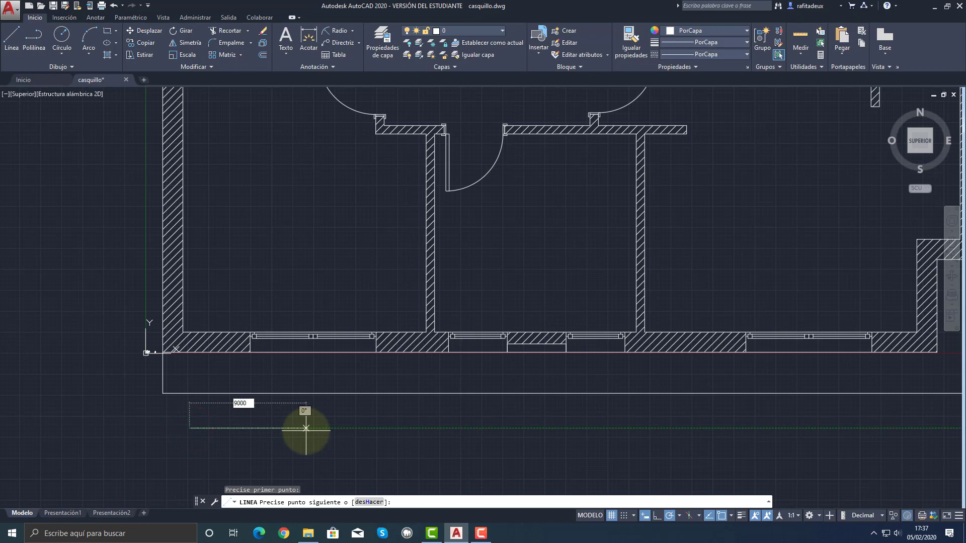
key("Return")
key("Escape")
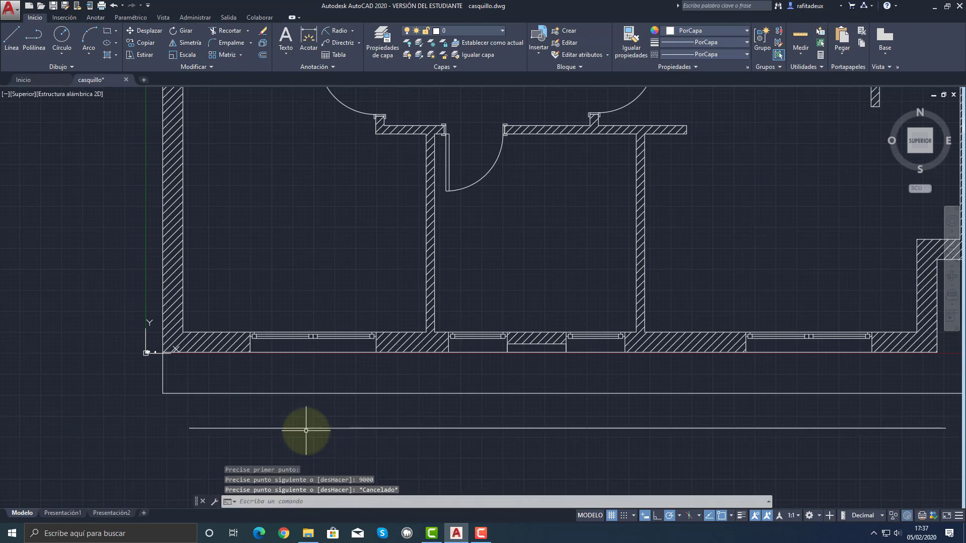
Delete the horizontal reference line below the large floor plan.
scroll(335, 422, "down", 4)
scroll(401, 422, "up", 2)
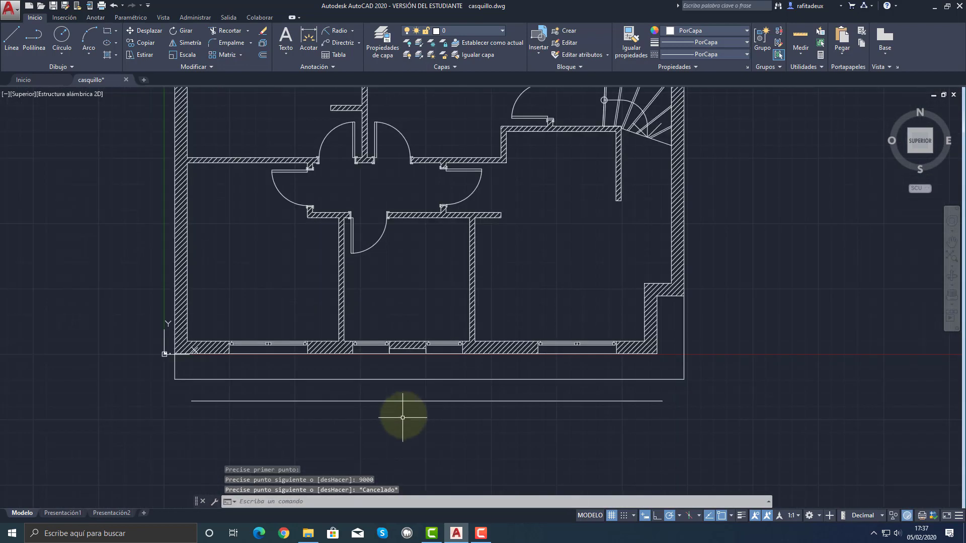
left_click(405, 401)
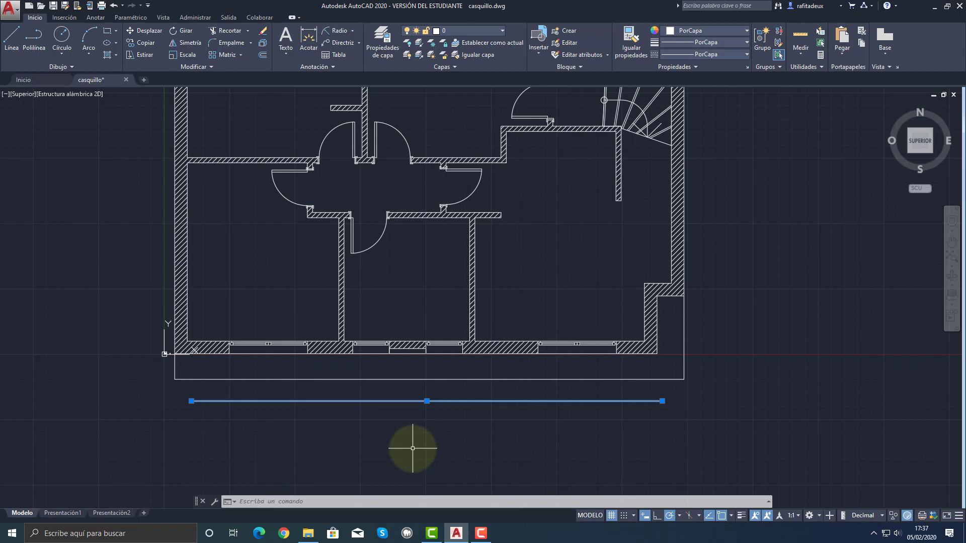
key("Escape")
left_click(457, 395)
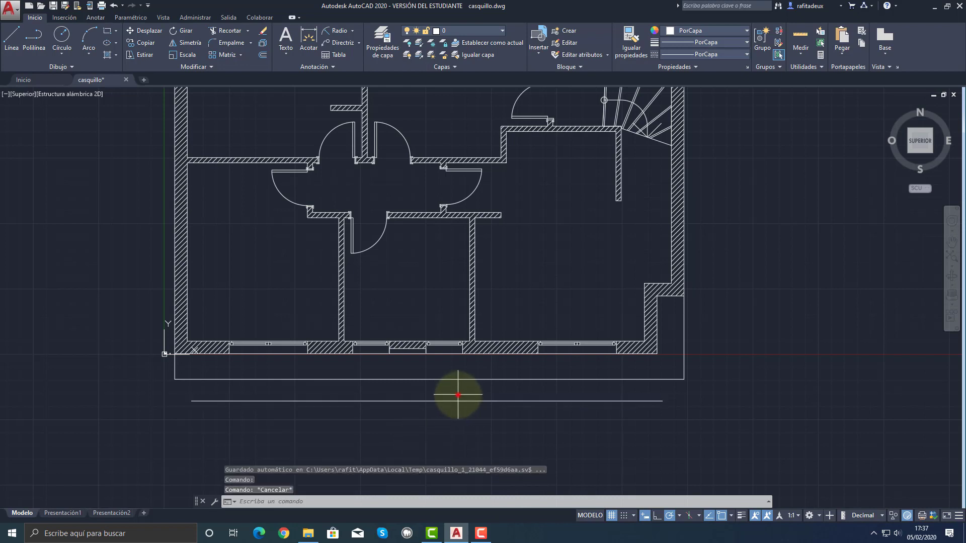
left_click(412, 415)
key("Delete")
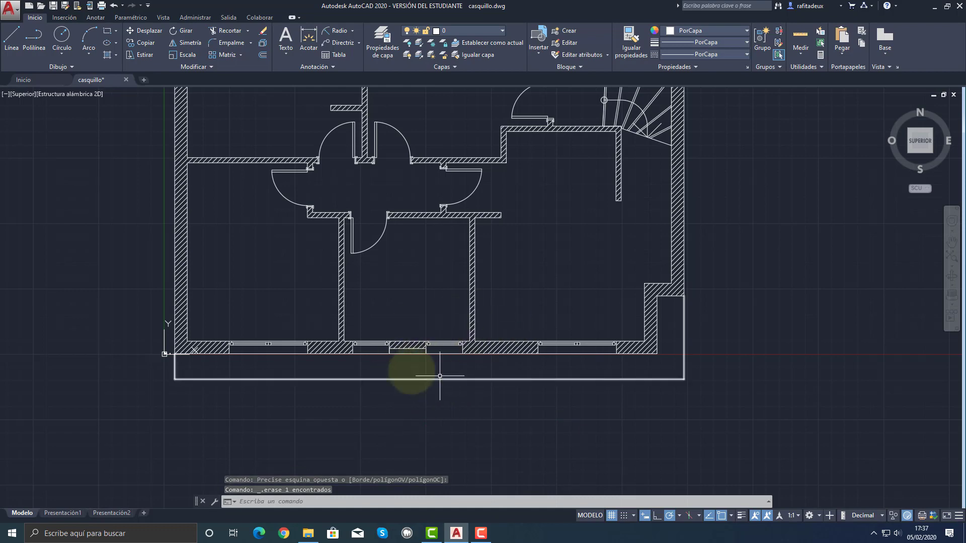
Examine the overall width dimension text below the large floor plan in proportion to the plan.
scroll(397, 385, "up", 10)
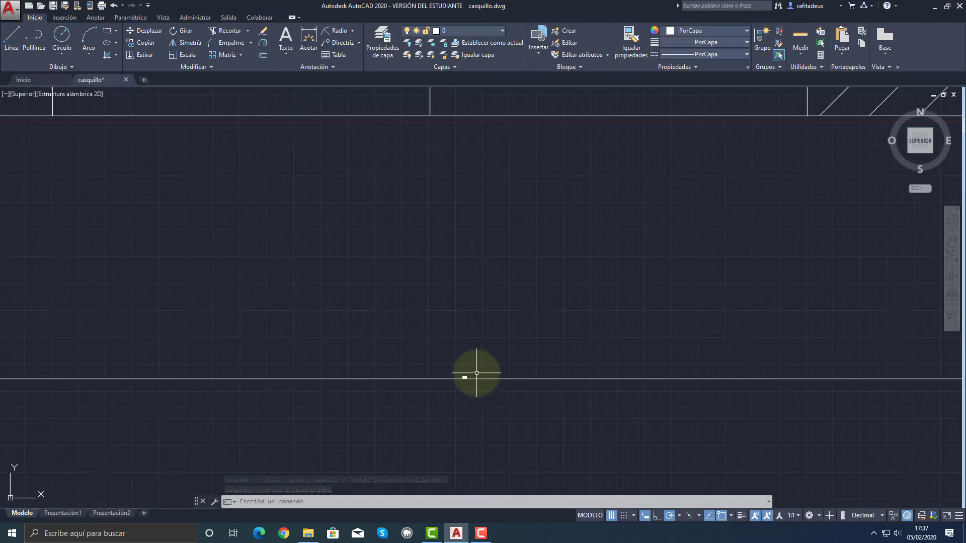
scroll(433, 366, "up", 4)
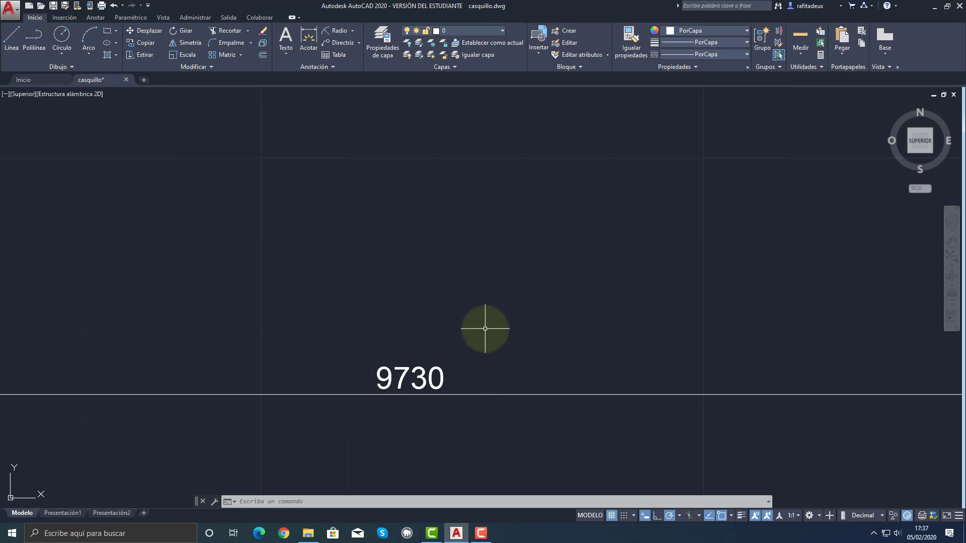
scroll(441, 338, "down", 5)
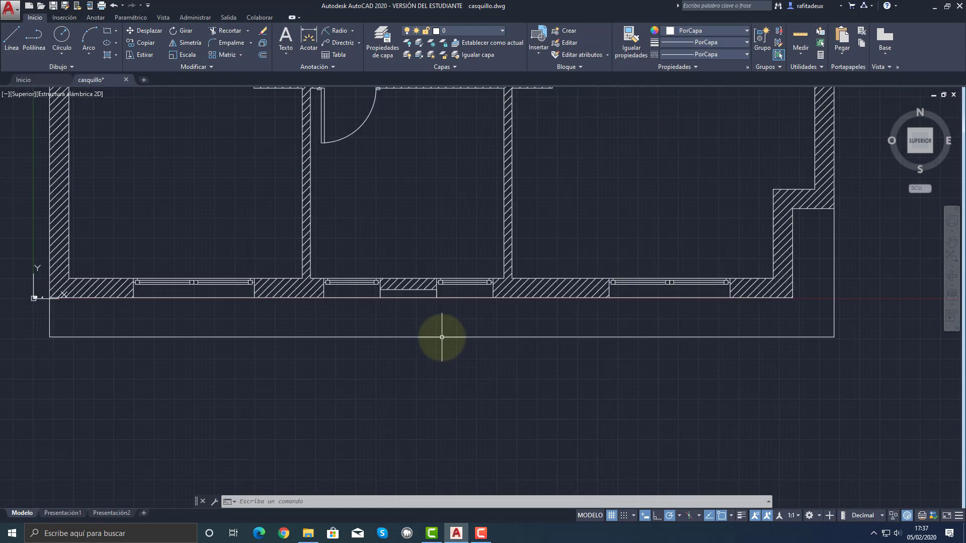
scroll(379, 287, "down", 3)
middle_click_drag(380, 287, 492, 323)
scroll(437, 323, "up", 6)
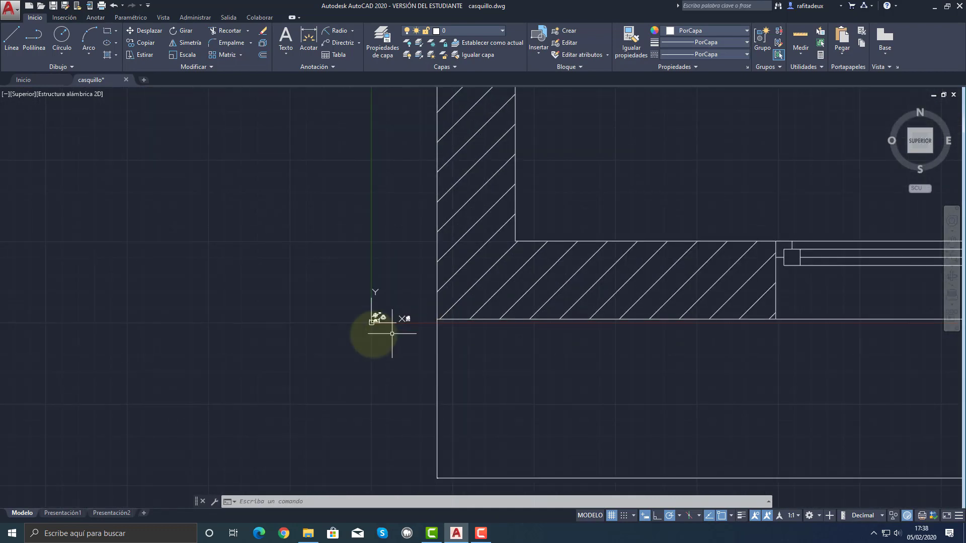
Examine the small floor plan and the size of its width dimension text, leaving nothing selected.
scroll(392, 333, "down", 6)
scroll(395, 317, "up", 3)
scroll(745, 225, "up", 2)
mouse_move(742, 210)
left_mouse_down()
mouse_move(693, 212)
mouse_move(589, 413)
mouse_move(751, 232)
mouse_move(746, 224)
left_mouse_up()
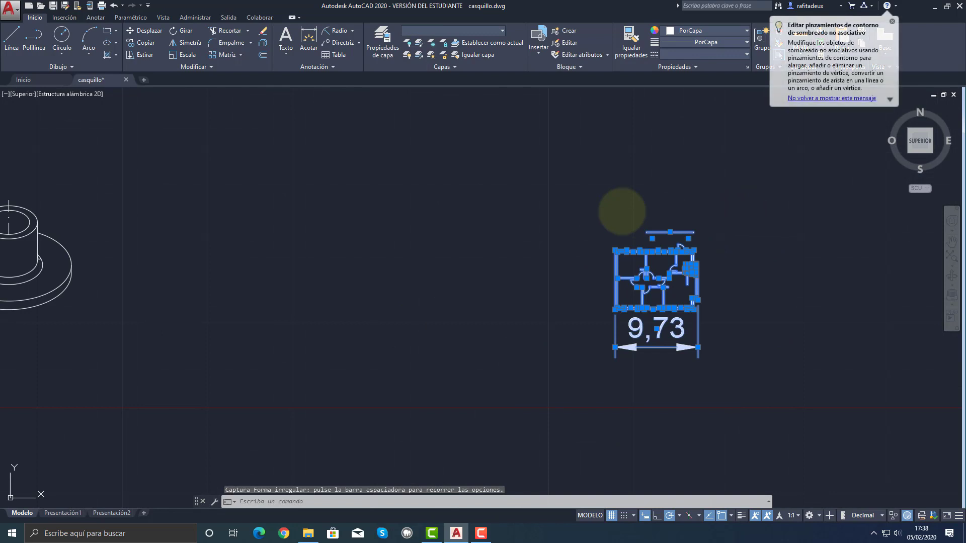
key("Escape")
key("Escape")
key("Escape")
mouse_move(770, 259)
middle_mouse_down()
mouse_move(405, 285)
mouse_move(442, 291)
middle_mouse_up()
scroll(372, 308, "up", 5)
scroll(427, 290, "down", 2)
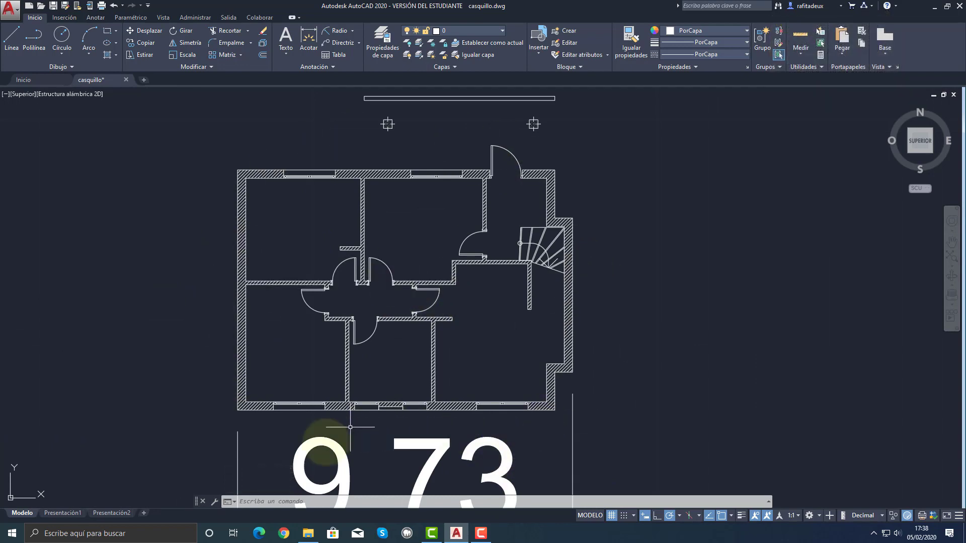
Inspect the large floor plan's width dimension again and compare its text size with the small plan's.
scroll(718, 381, "down", 6)
middle_click_drag(780, 371, 408, 360)
middle_click_drag(705, 358, 362, 354)
middle_click_drag(705, 350, 387, 348)
scroll(487, 329, "down", 16)
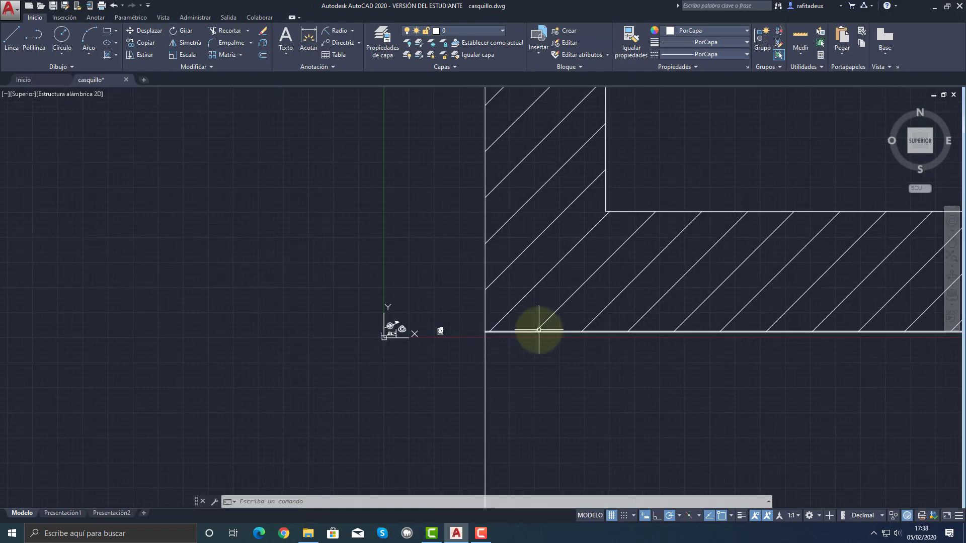
middle_click_drag(539, 333, 293, 357)
scroll(419, 346, "down", 5)
scroll(557, 383, "up", 2)
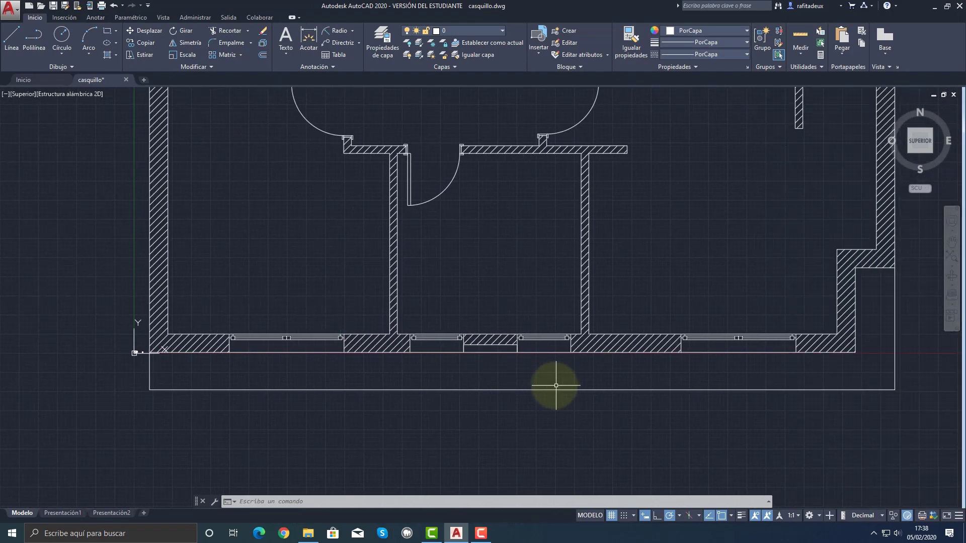
scroll(464, 406, "up", 6)
scroll(595, 369, "up", 3)
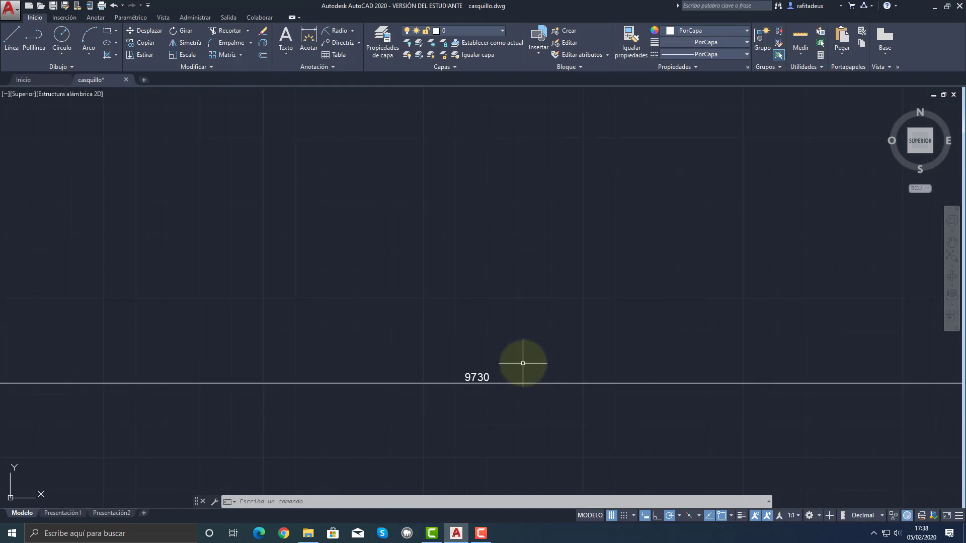
mouse_move(523, 363)
left_mouse_down()
mouse_move(389, 437)
mouse_move(443, 412)
mouse_move(567, 317)
left_mouse_up()
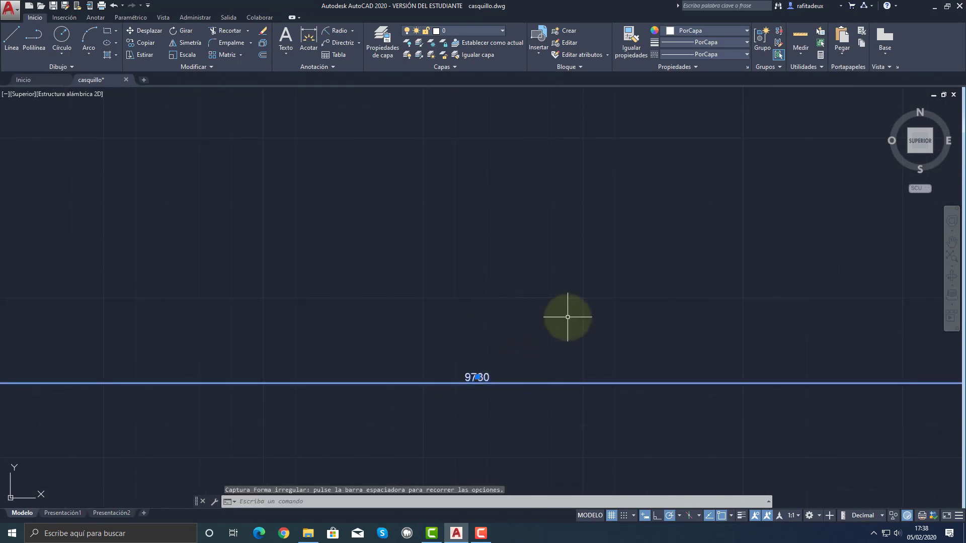
key("Escape")
key("Escape")
key("Escape")
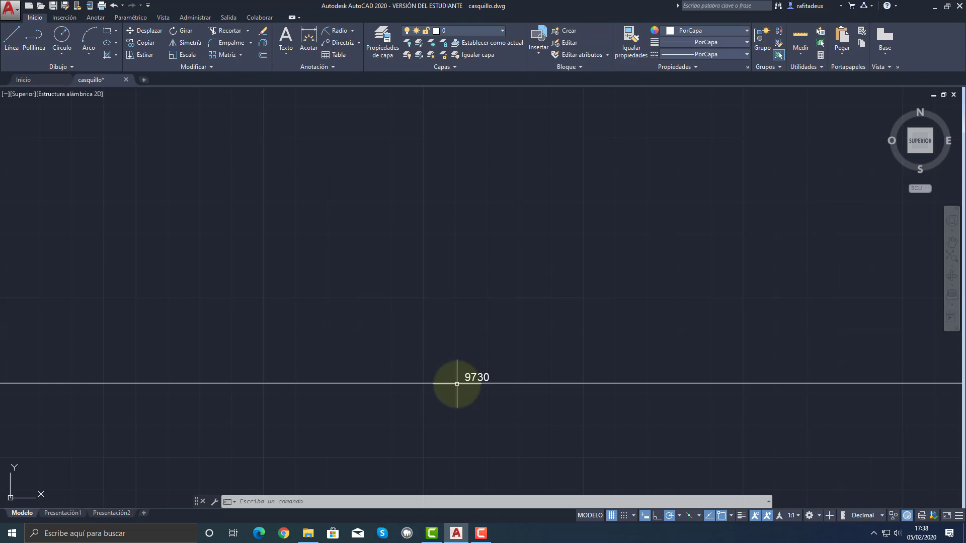
mouse_move(458, 345)
left_mouse_down()
mouse_move(517, 443)
mouse_move(525, 417)
left_mouse_up()
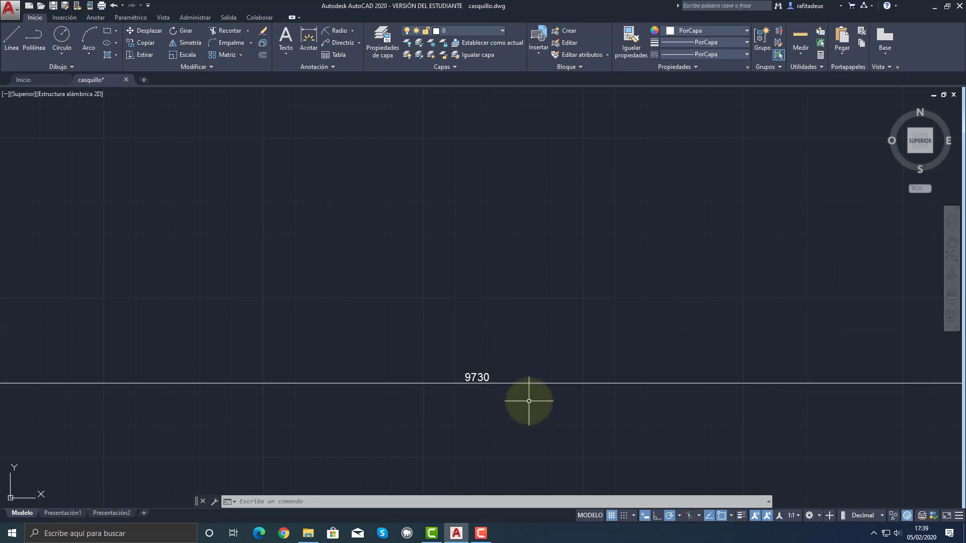
Delete the vertical reference line to the left of the bushing's section view.
scroll(528, 400, "down", 8)
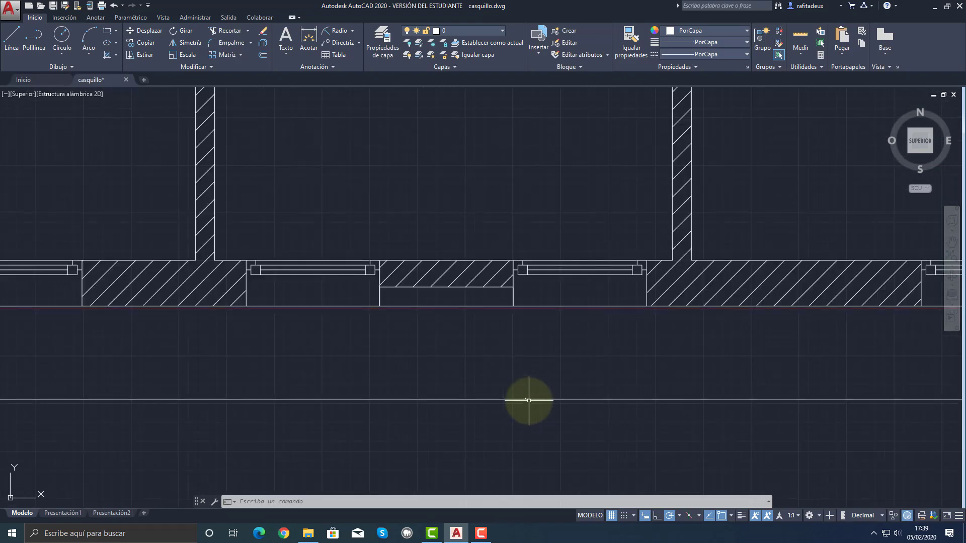
scroll(287, 381, "down", 15)
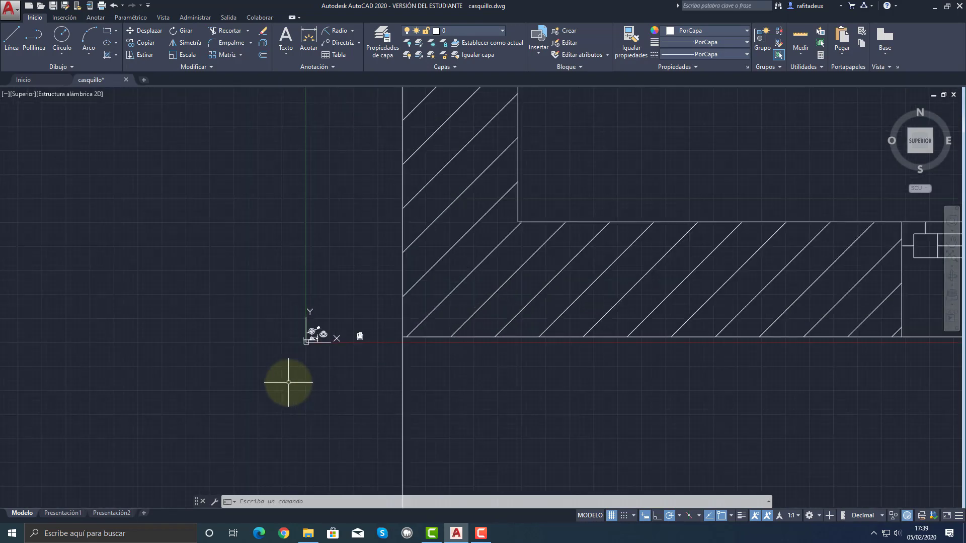
scroll(319, 333, "up", 7)
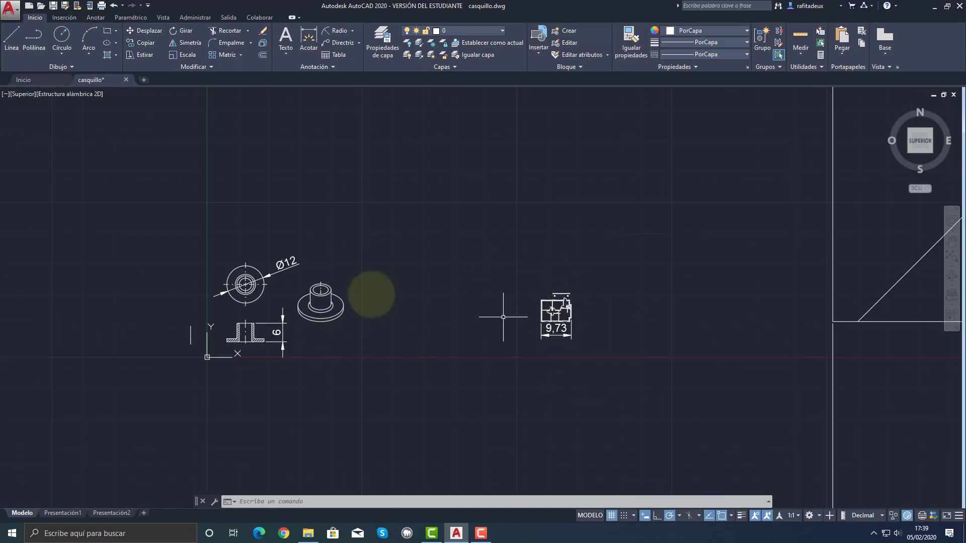
scroll(327, 299, "up", 3)
middle_click_drag(312, 306, 334, 312)
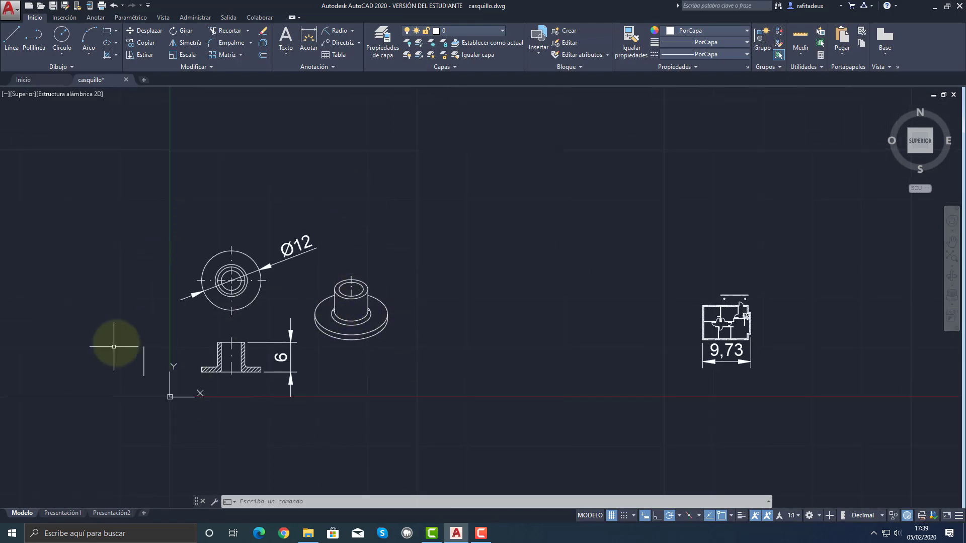
left_click(119, 328)
left_click(164, 405)
key("Delete")
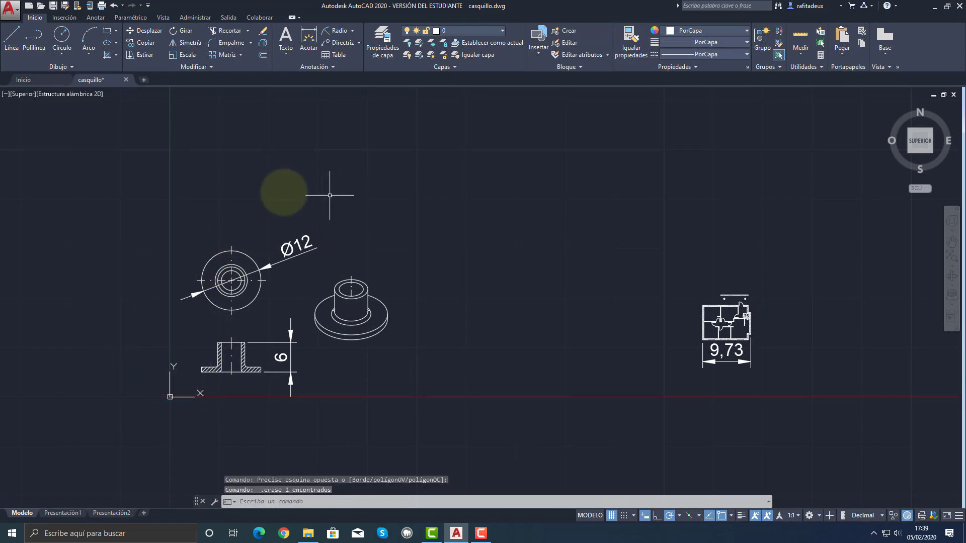
Start plotting the bushing drawing from model space with the AutoCAD PDF (High Quality Print).pc3 plotter.
mouse_move(238, 306)
middle_mouse_down()
mouse_move(330, 308)
mouse_move(327, 281)
middle_mouse_up()
scroll(330, 308, "up", 2)
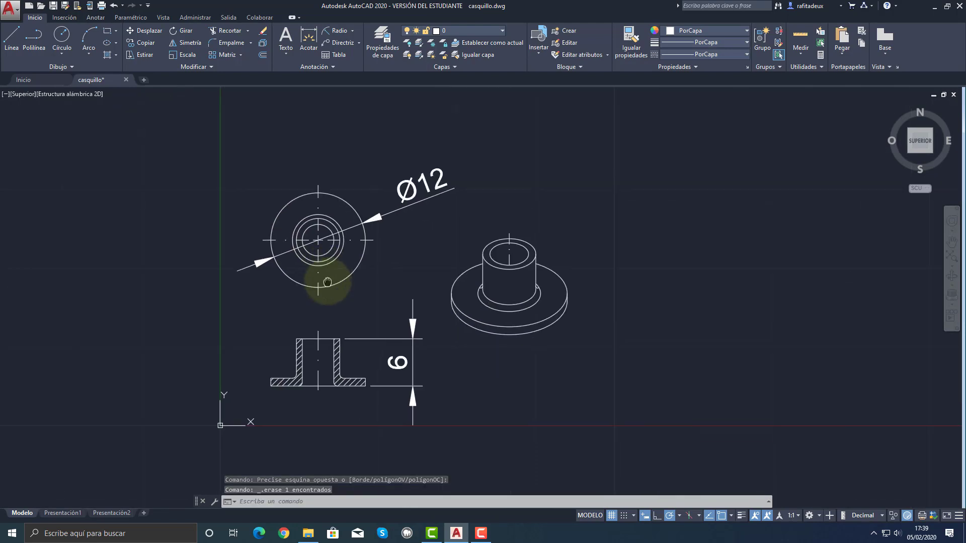
left_click(13, 11)
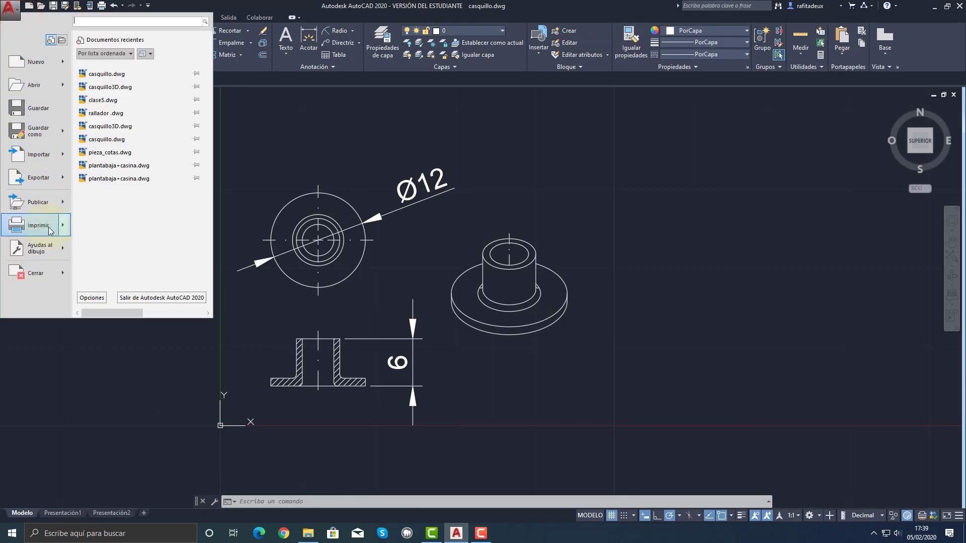
mouse_move(51, 231)
left_click(132, 82)
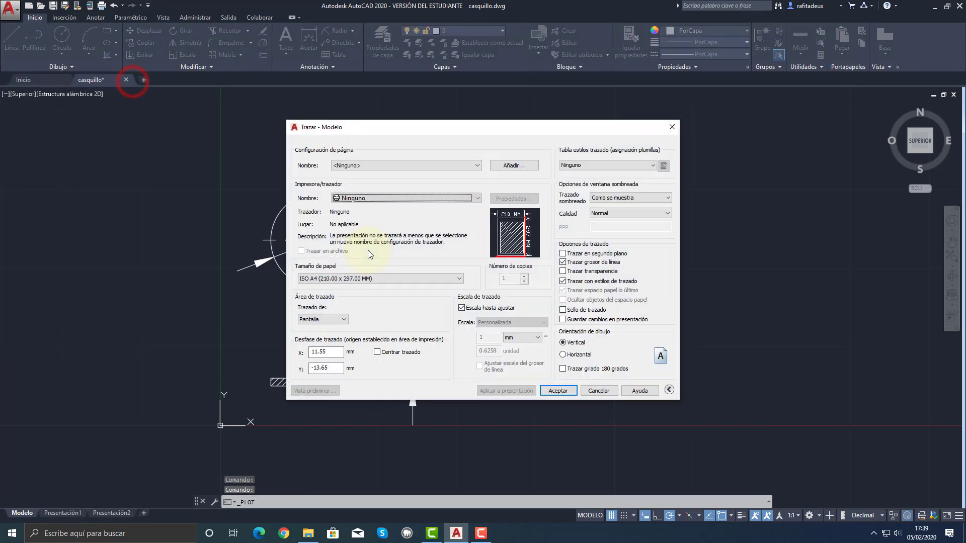
left_click(466, 198)
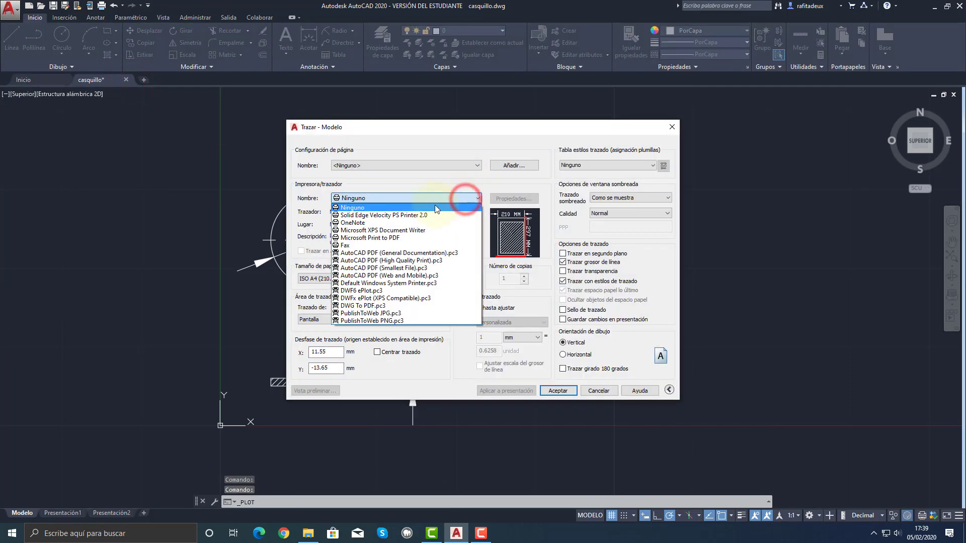
left_click(412, 261)
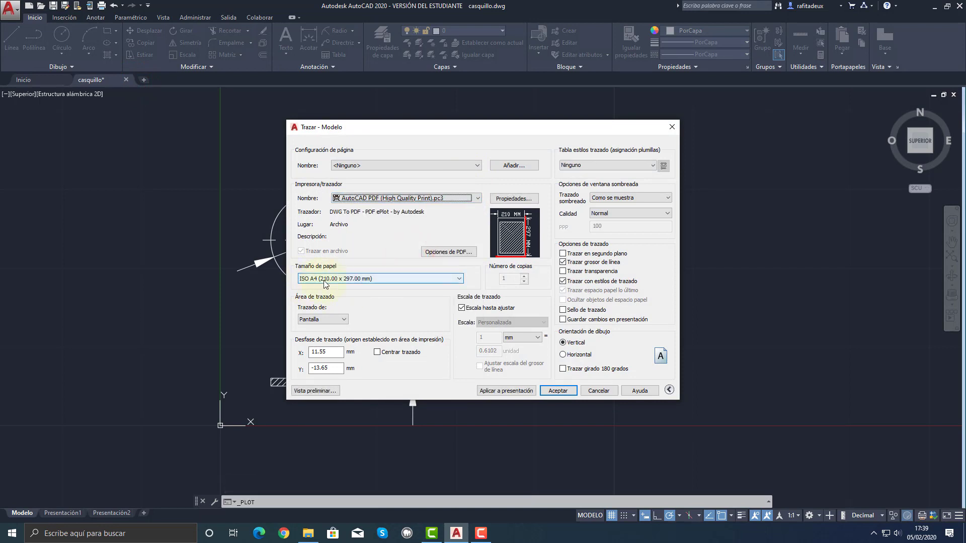
Set the plot's paper size to ISO A4 (297.00 x 210.00 mm) with horizontal orientation.
left_click(361, 280)
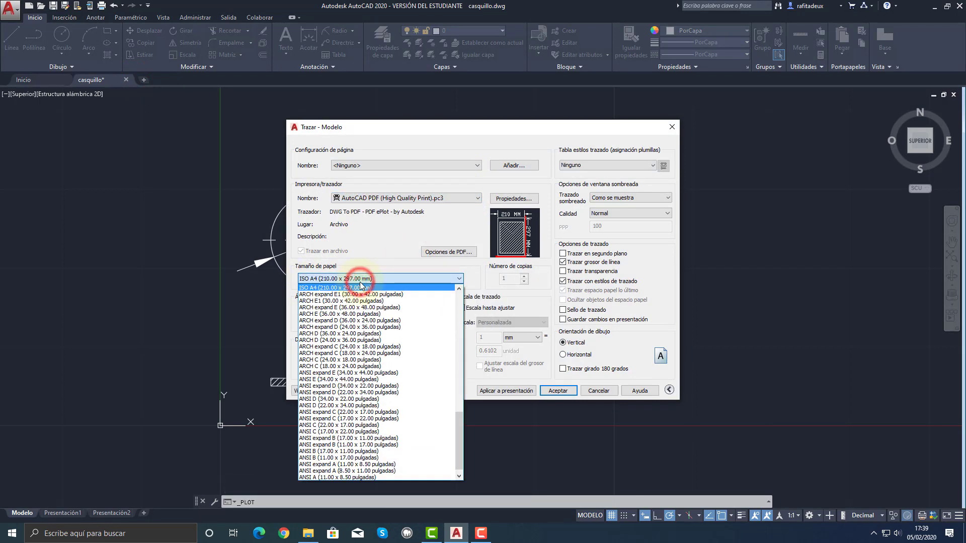
scroll(342, 299, "up", 1)
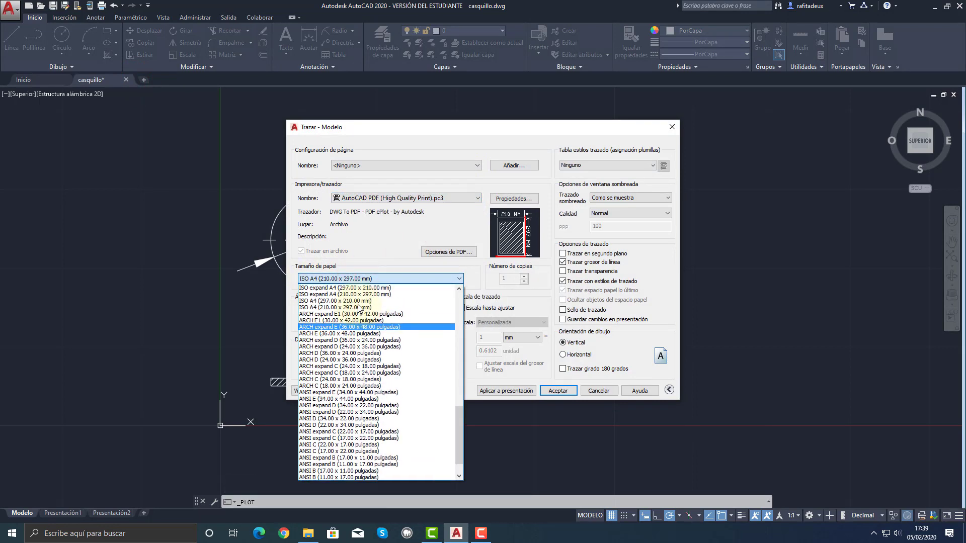
left_click(327, 301)
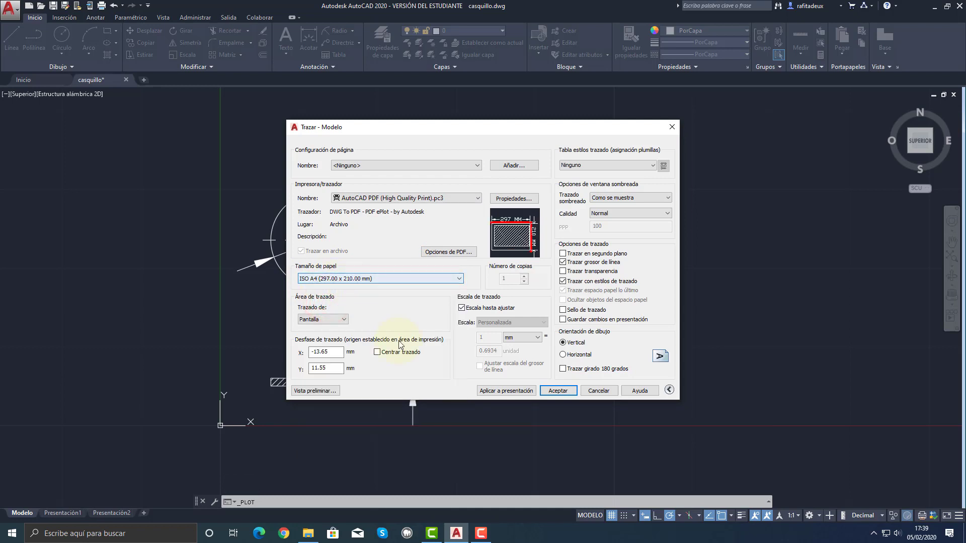
left_click(563, 355)
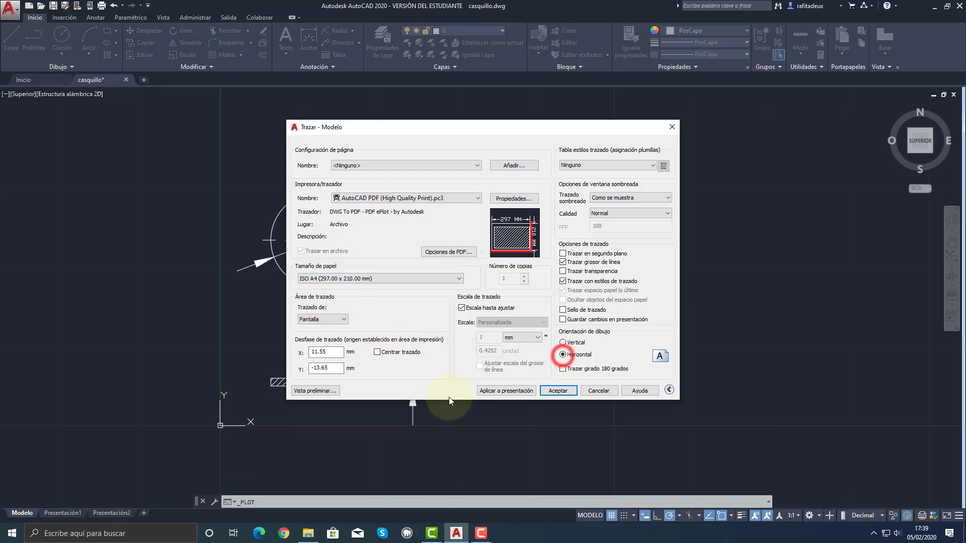
Define the plot area as a window enclosing all three bushing views and center the plot on the sheet.
left_click(343, 321)
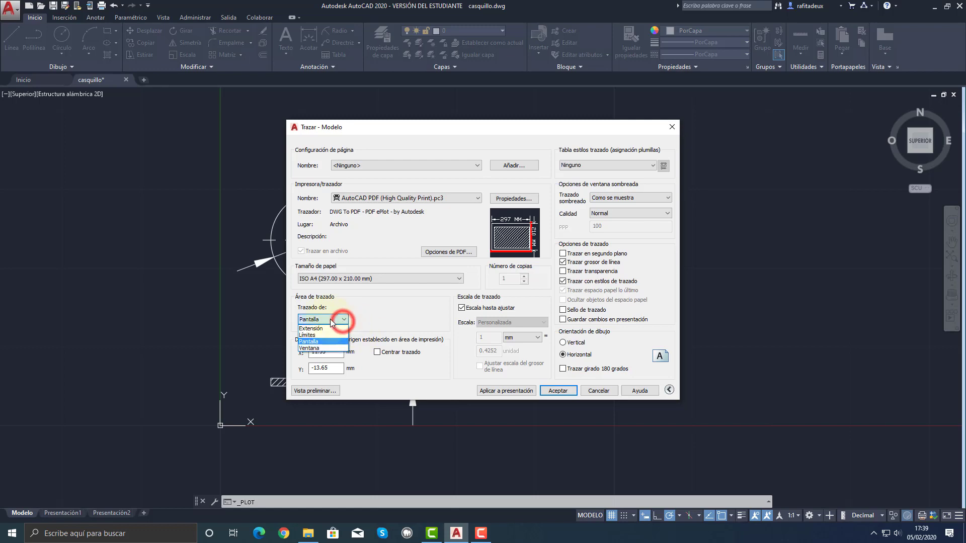
left_click(318, 348)
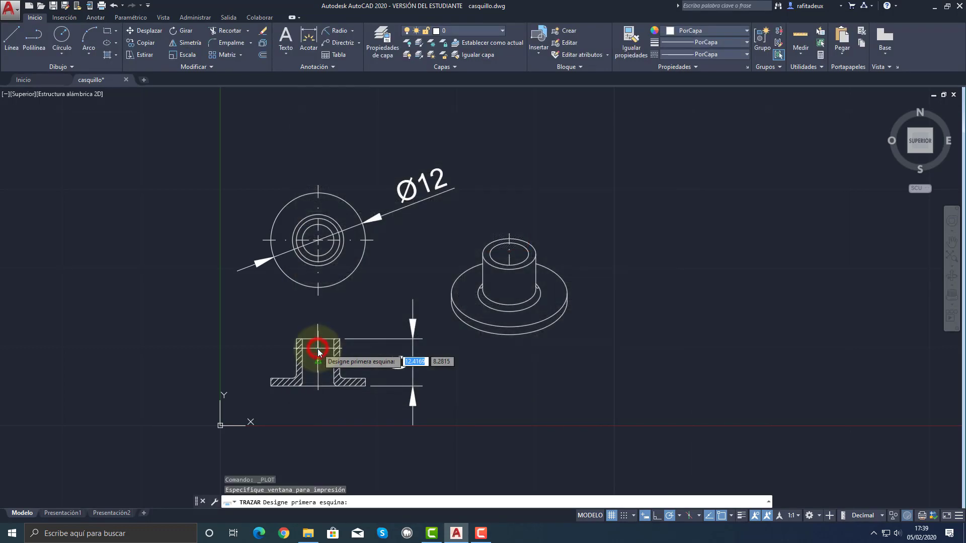
left_click(213, 135)
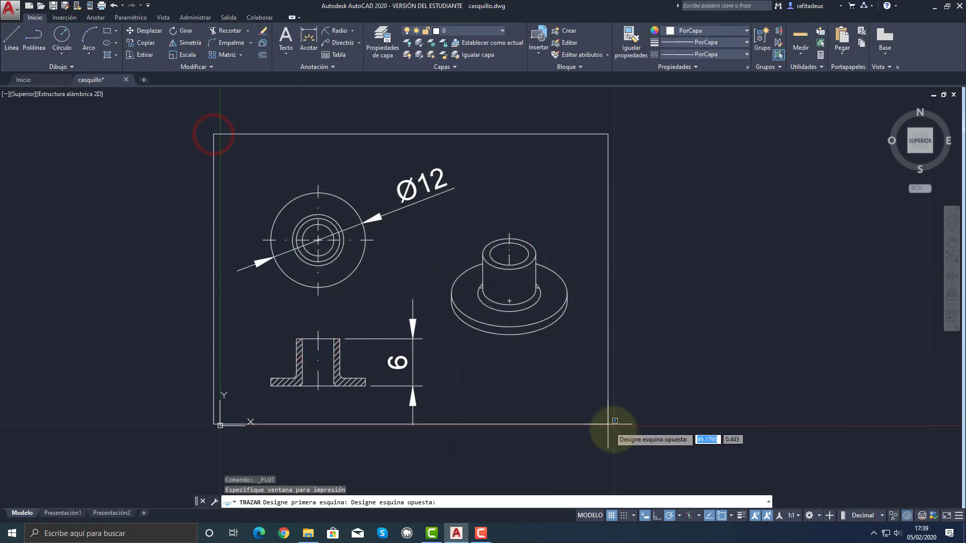
left_click(635, 458)
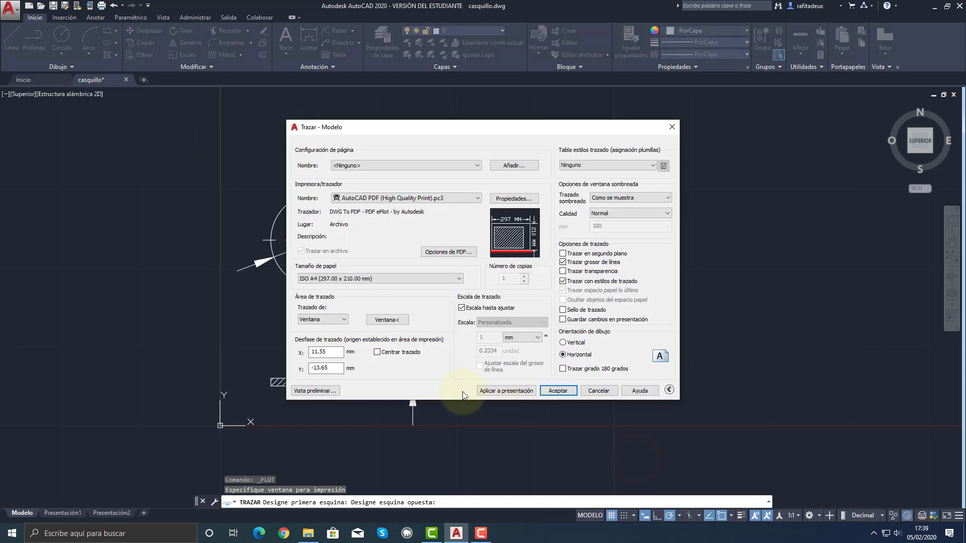
left_click(377, 352)
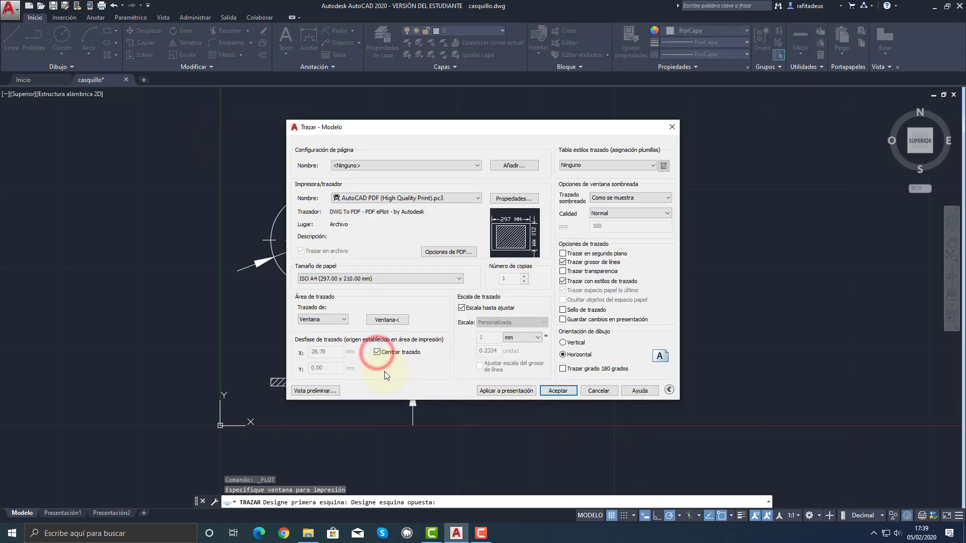
Turn off fit-to-paper scaling and set the plot scale to 1:1.
left_click(462, 309)
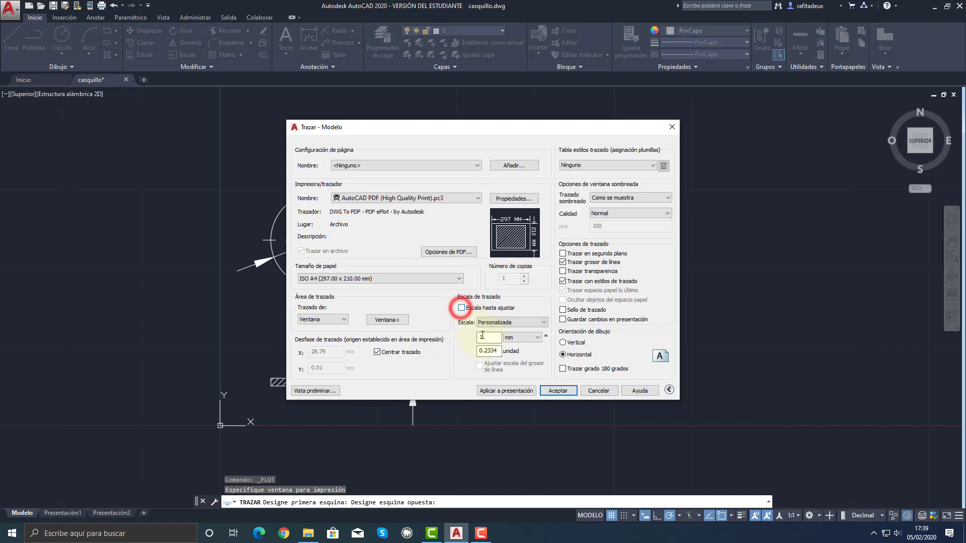
left_click(506, 322)
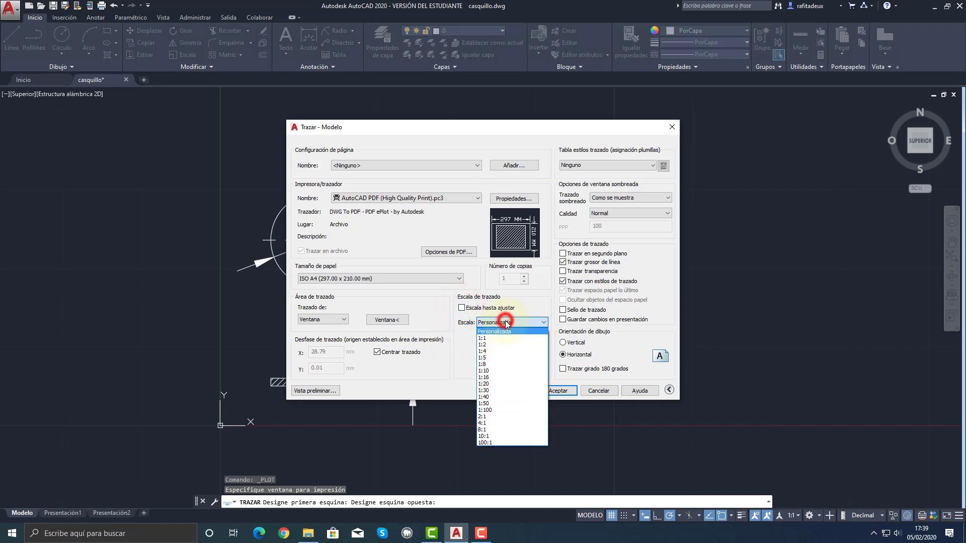
left_click(483, 338)
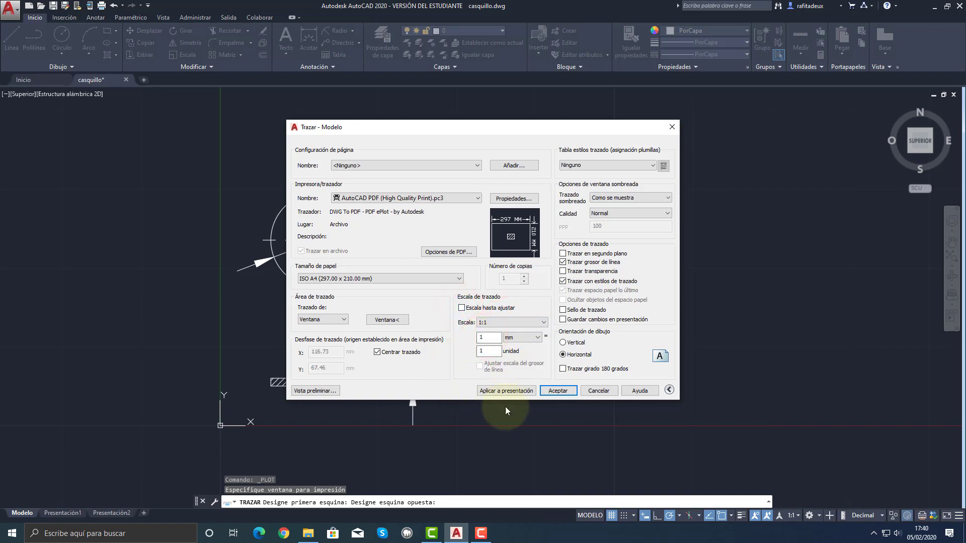
Run the plot and save it as casquillo01.pdf.
left_click(558, 391)
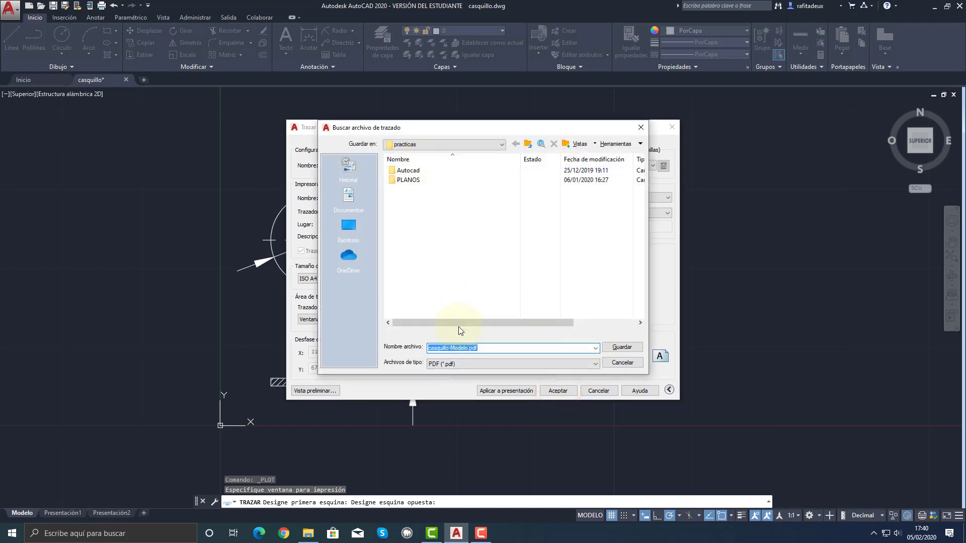
double_click(467, 348)
left_click(469, 348)
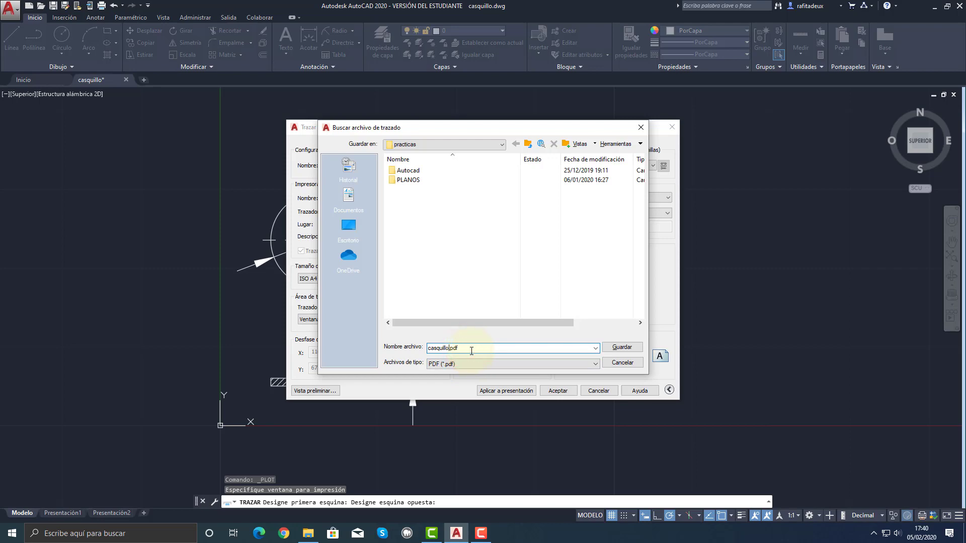
key("Return")
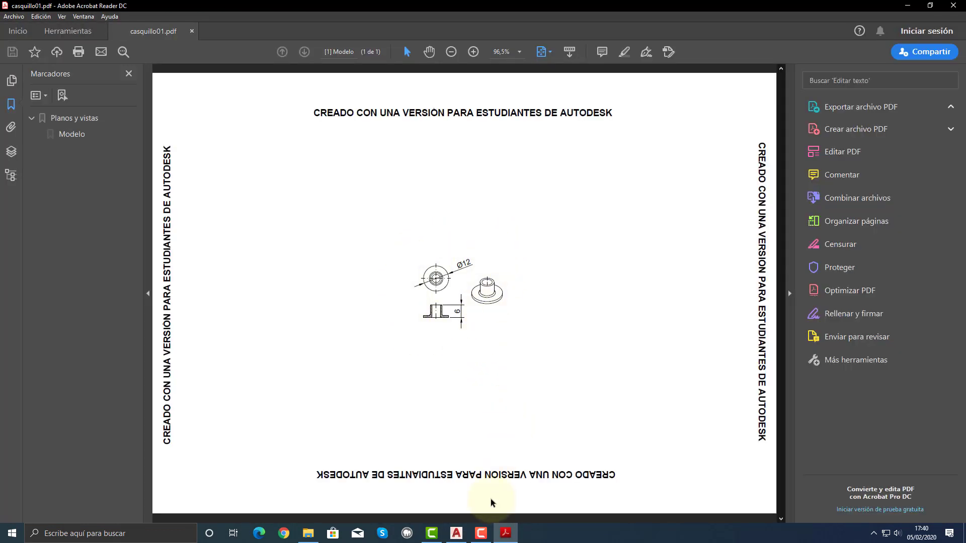
Return to AutoCAD and measure the height of the section view's 6 dimension text with a temporary line, keeping no line and dismissing the plot notification.
left_click(457, 535)
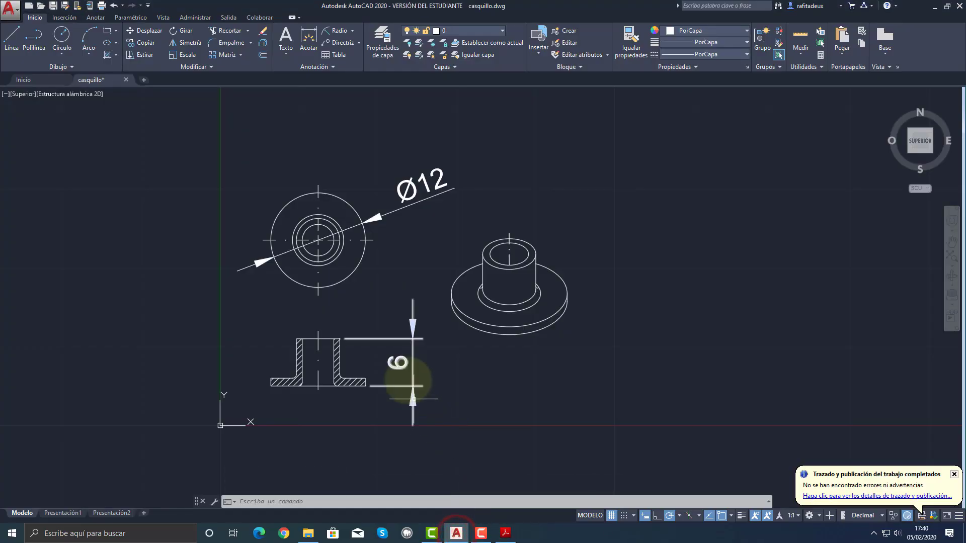
scroll(397, 373, "up", 5)
scroll(397, 372, "up", 4)
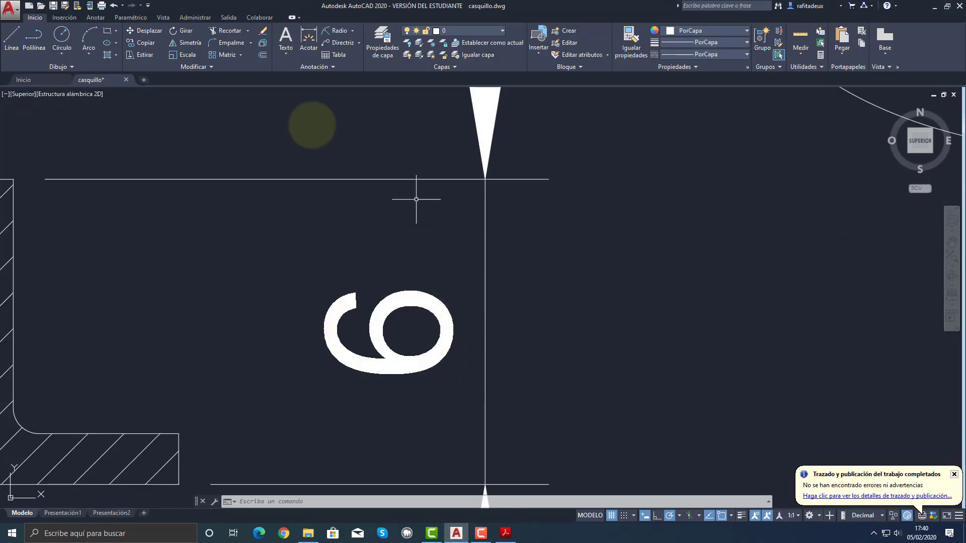
left_click(18, 39)
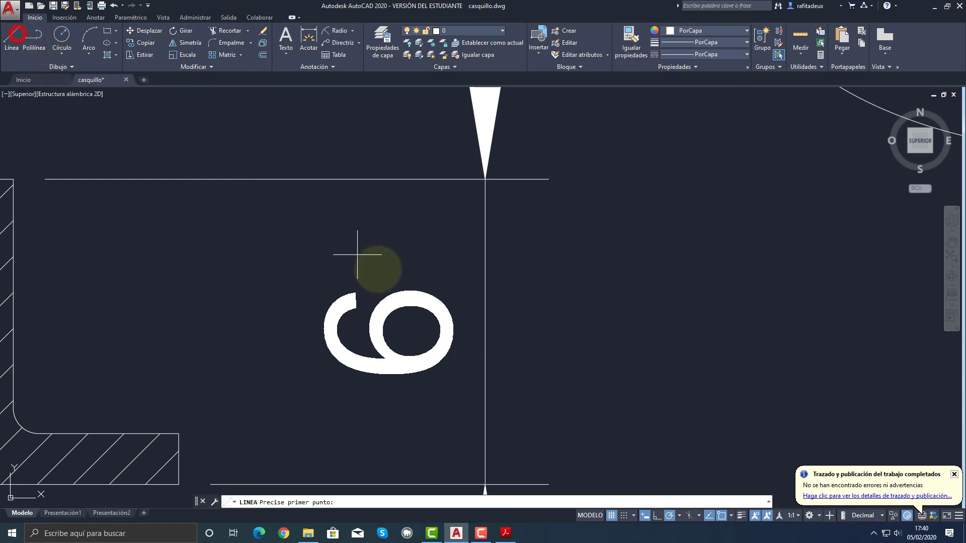
left_click(453, 331)
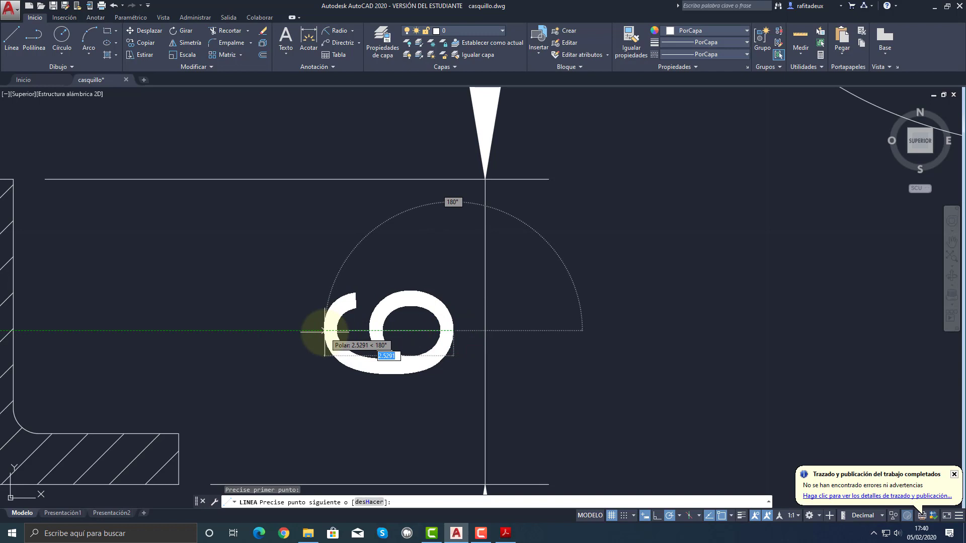
key("Escape")
key("Escape")
key("Escape")
scroll(324, 332, "down", 6)
mouse_move(330, 323)
middle_mouse_down()
mouse_move(384, 384)
mouse_move(403, 377)
middle_mouse_up()
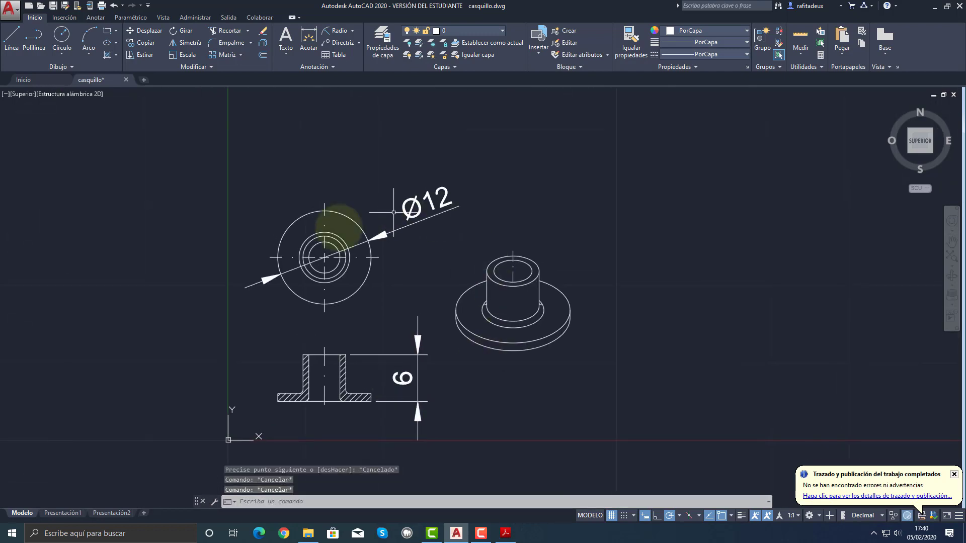
left_click(955, 475)
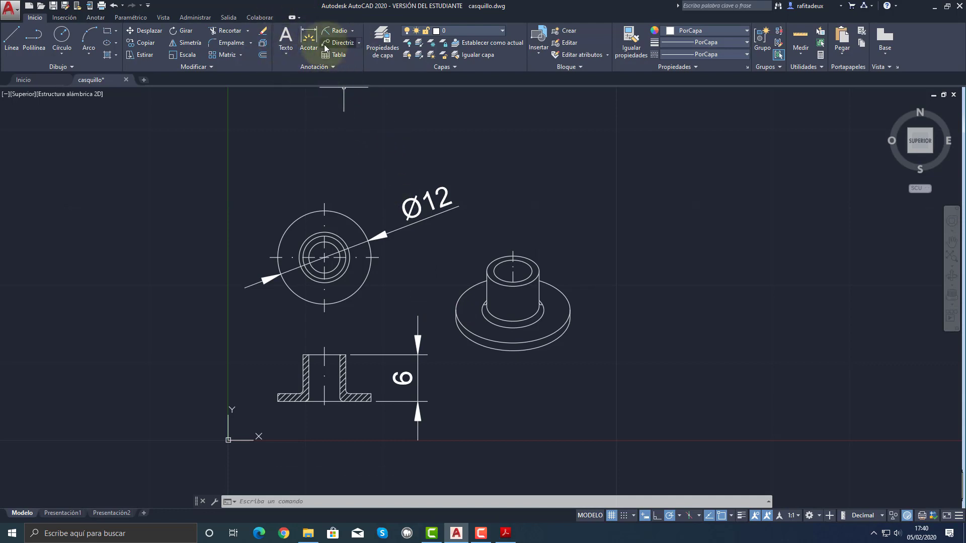
Turn on the display of the classic menu bar.
left_click(325, 67)
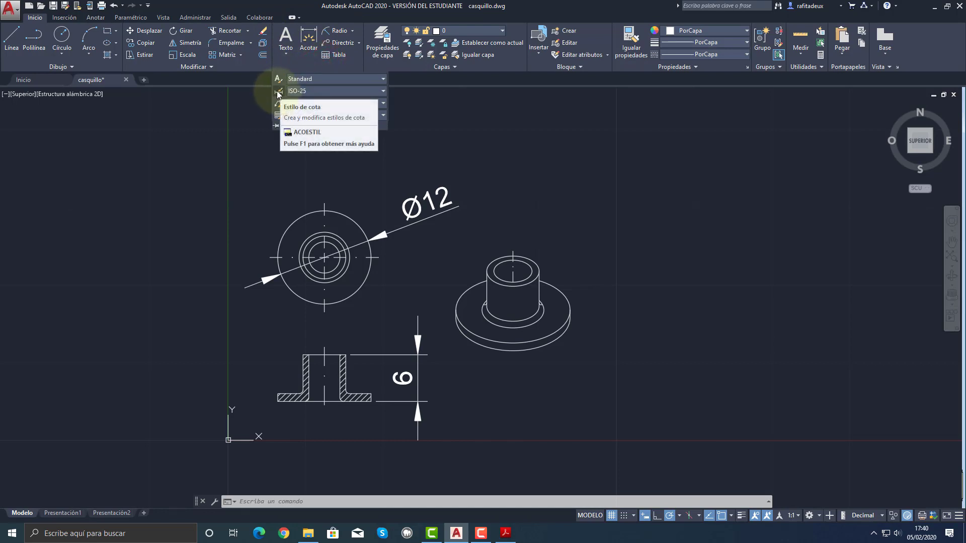
left_click(261, 8)
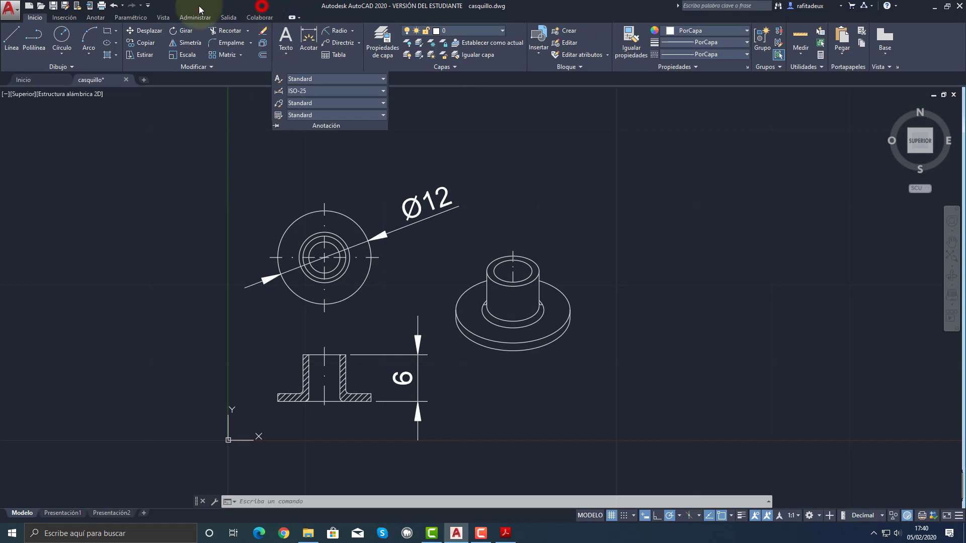
left_click(150, 6)
left_click(185, 247)
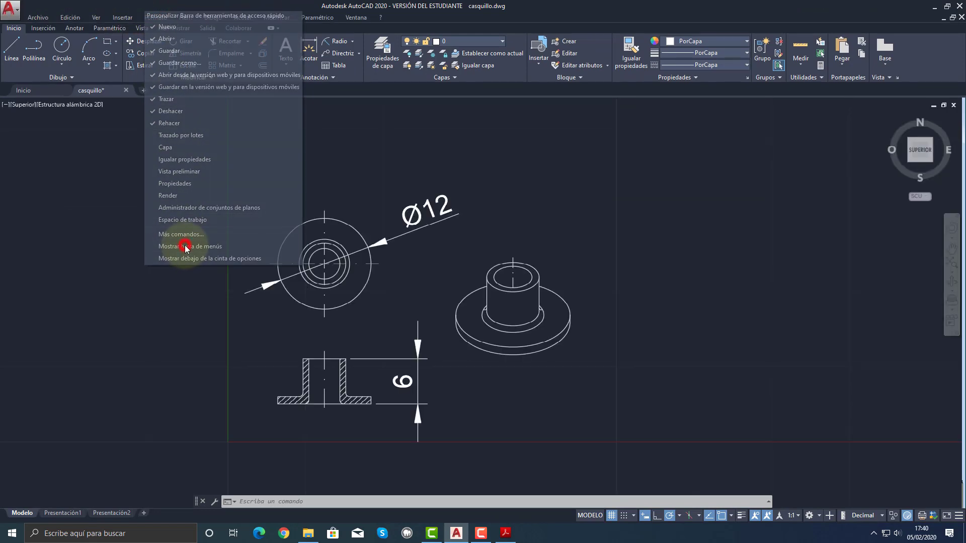
Open the Dimension Style Manager and preview the Anotativo, Standard, Standard 360 and Estilo_Generado__2 styles, ending with ISO-25 selected.
left_click(162, 19)
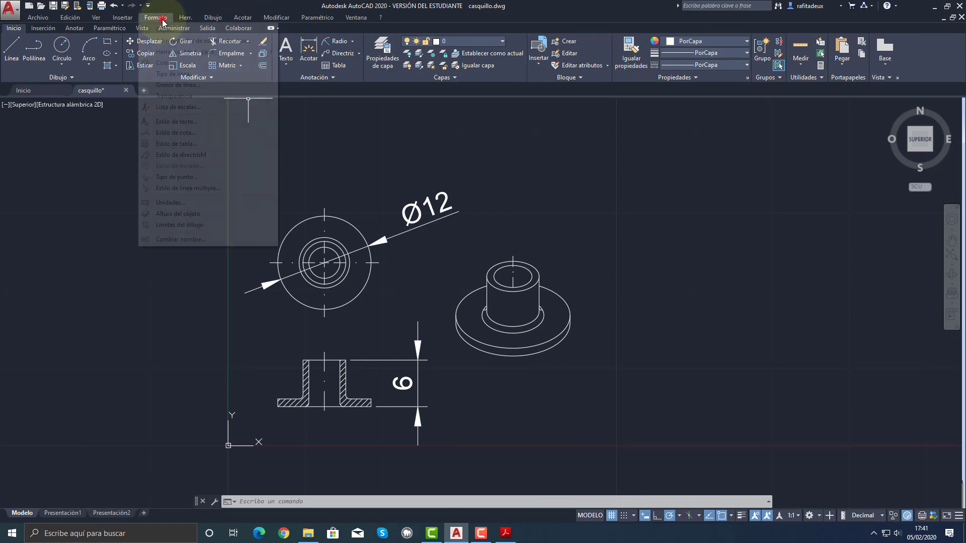
left_click(170, 135)
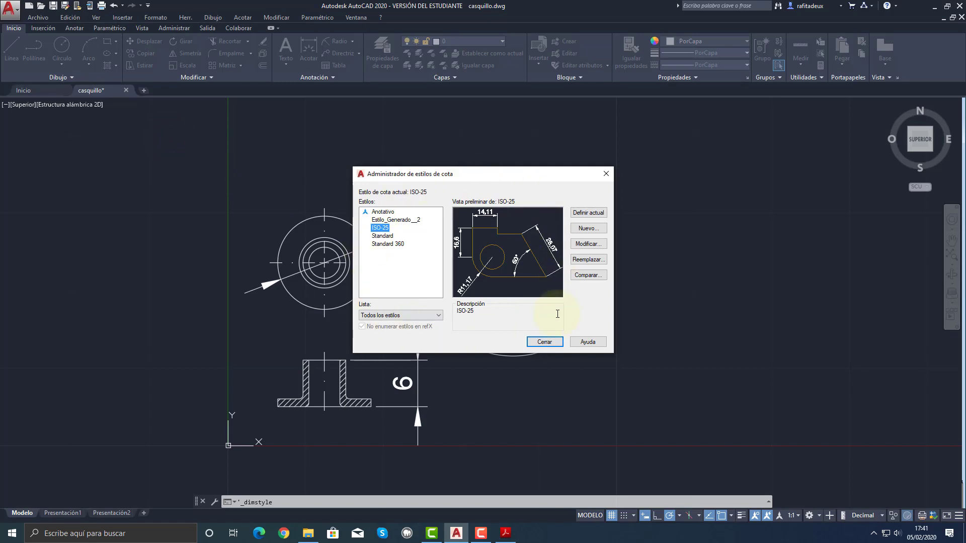
left_click(388, 214)
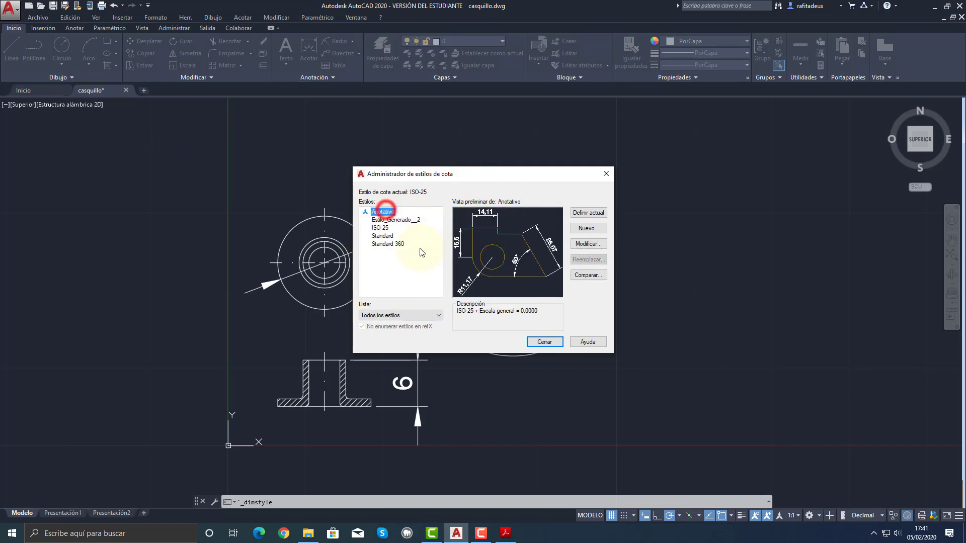
left_click(386, 228)
left_click(388, 236)
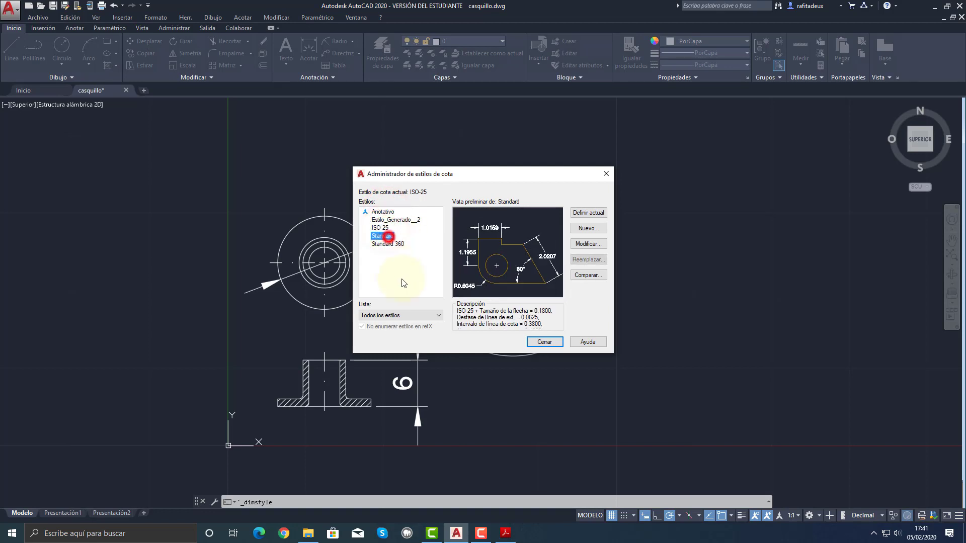
left_click(395, 244)
left_click(409, 220)
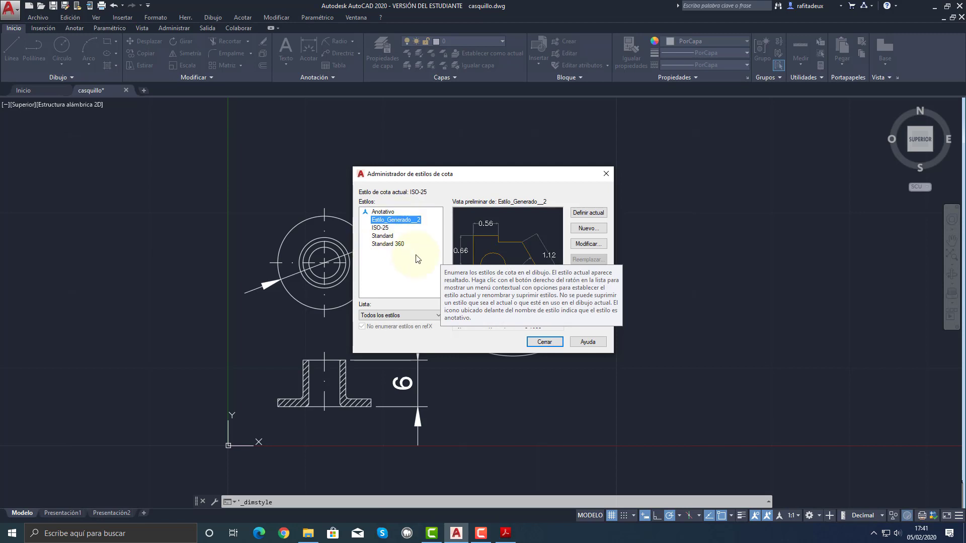
left_click(382, 229)
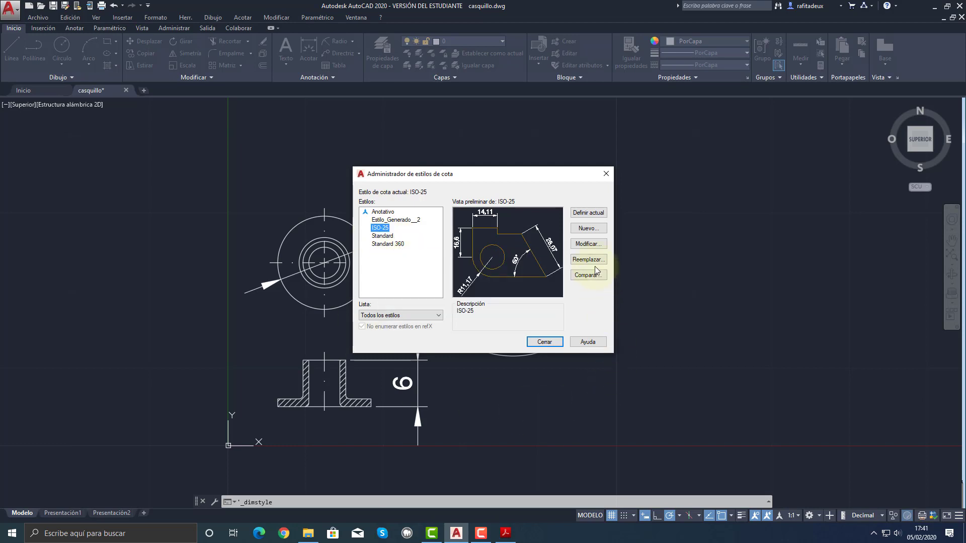
Open the ISO-25 dimension style for modification and examine its text height setting.
left_click(590, 245)
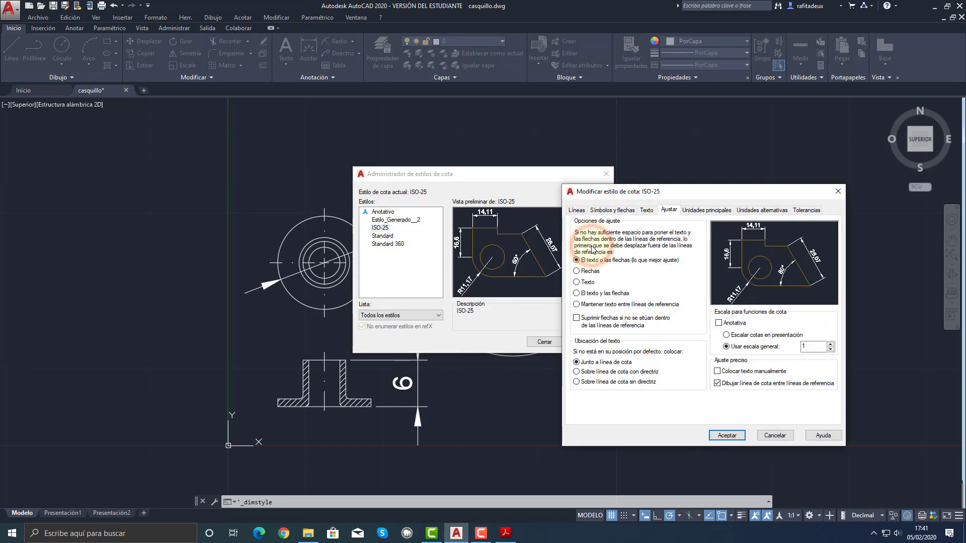
left_click(647, 211)
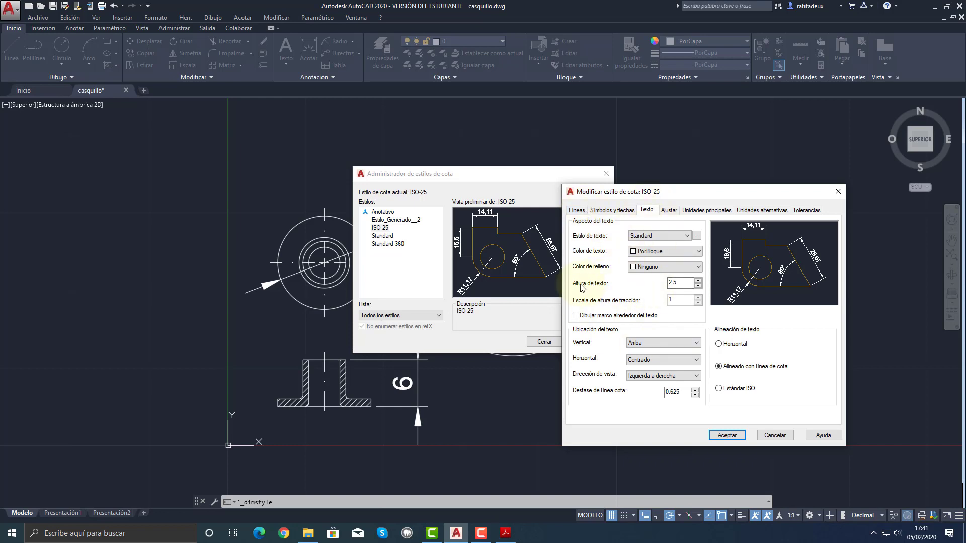
double_click(679, 284)
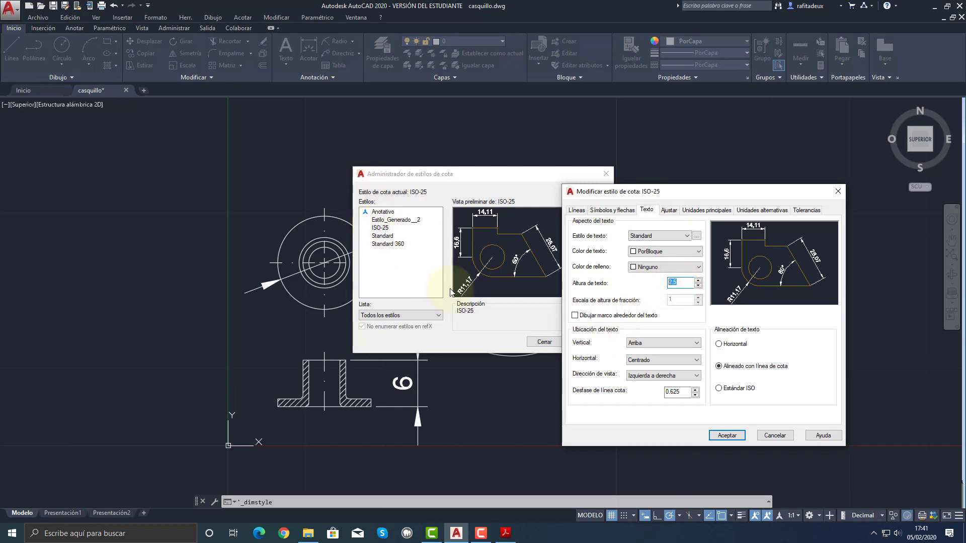
double_click(684, 284)
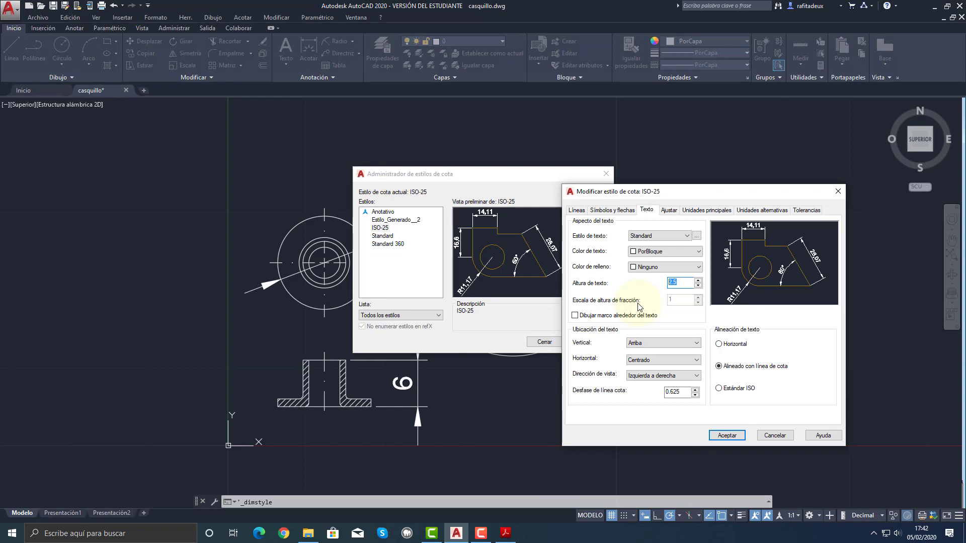
Review the ISO-25 line, arrow and text height settings, then accept the style unchanged and close the Dimension Style Manager.
left_click(578, 211)
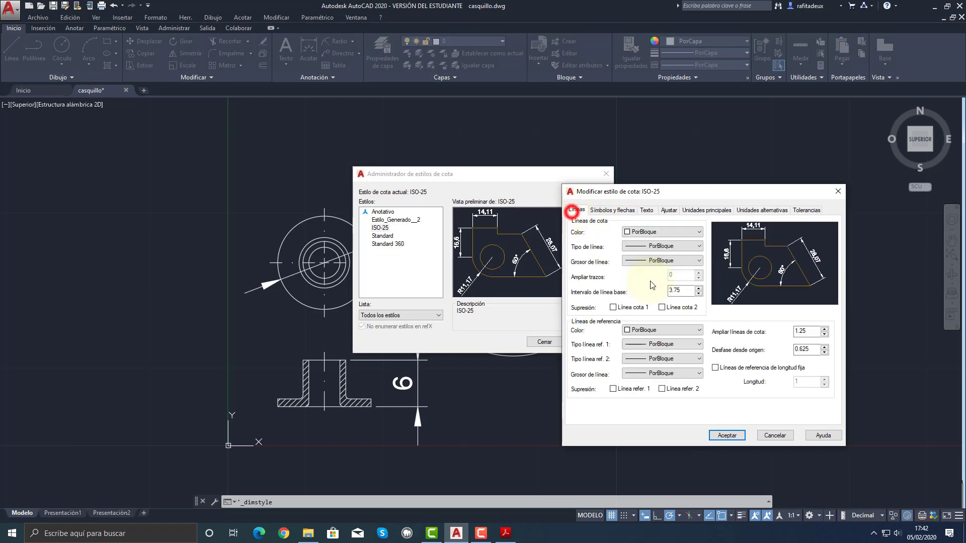
left_click(619, 211)
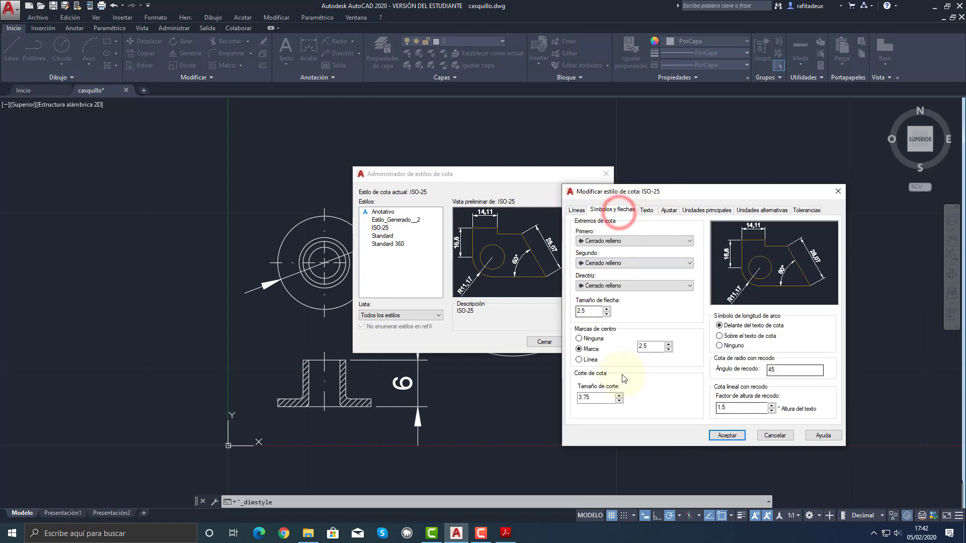
left_click(647, 210)
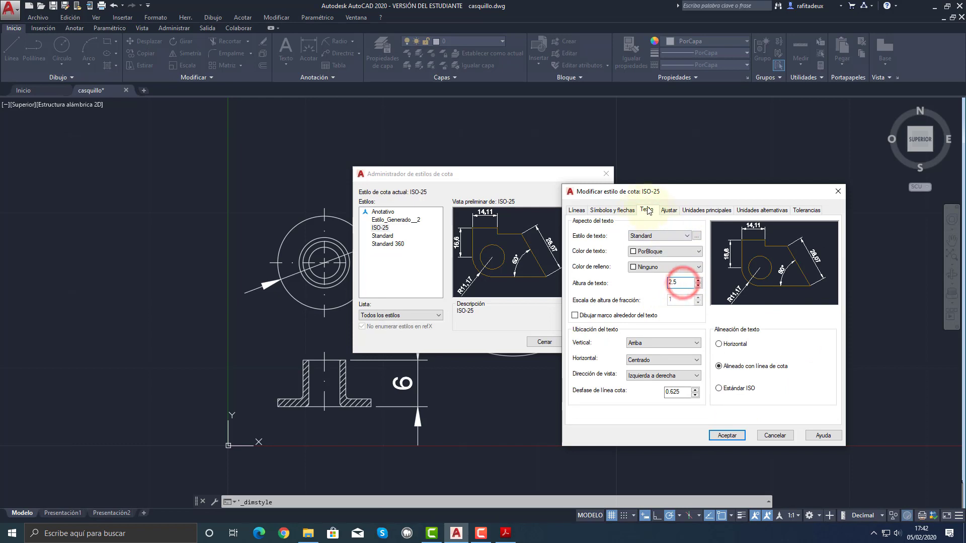
left_click_drag(686, 280, 660, 282)
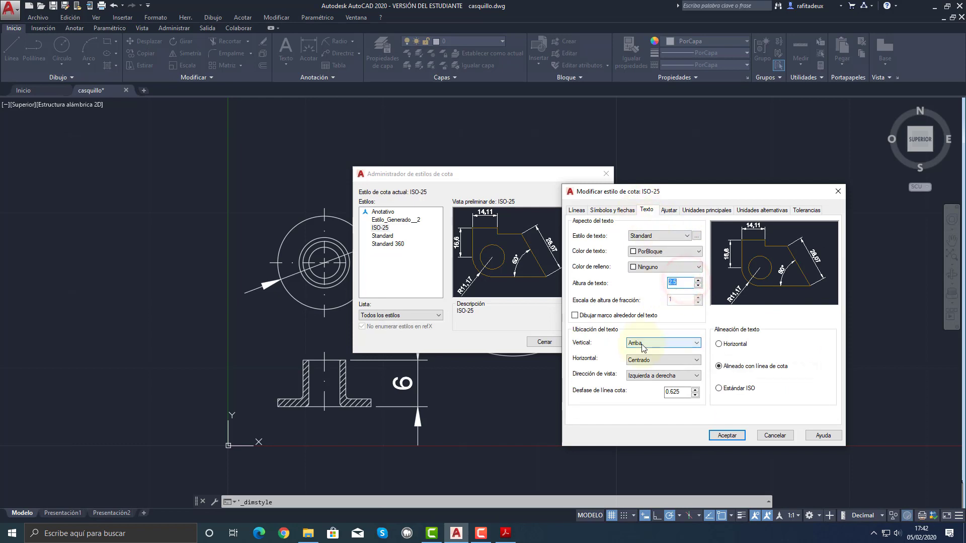
left_click(727, 436)
left_click(545, 341)
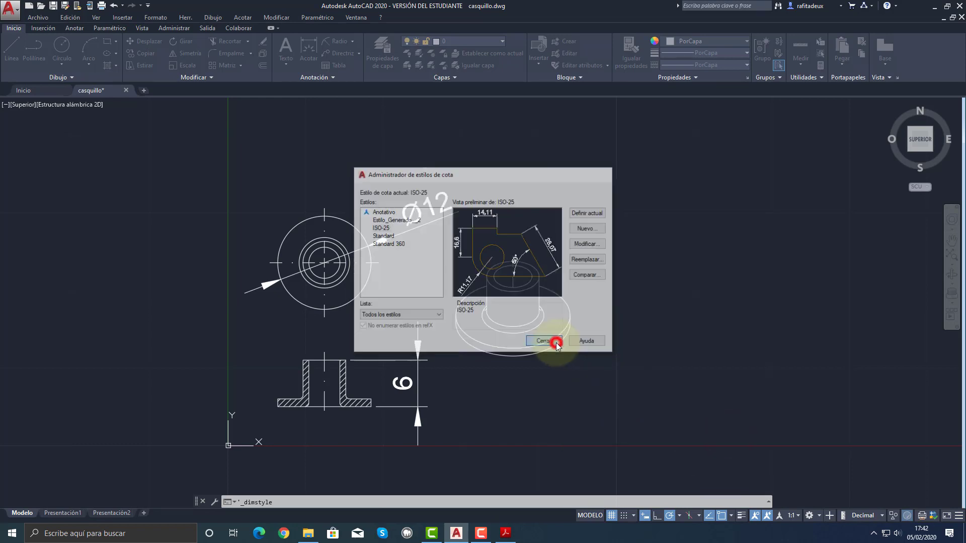
Switch to casquillo01.pdf in Acrobat Reader and examine the section view's 6 dimension at 800% zoom.
left_click(506, 534)
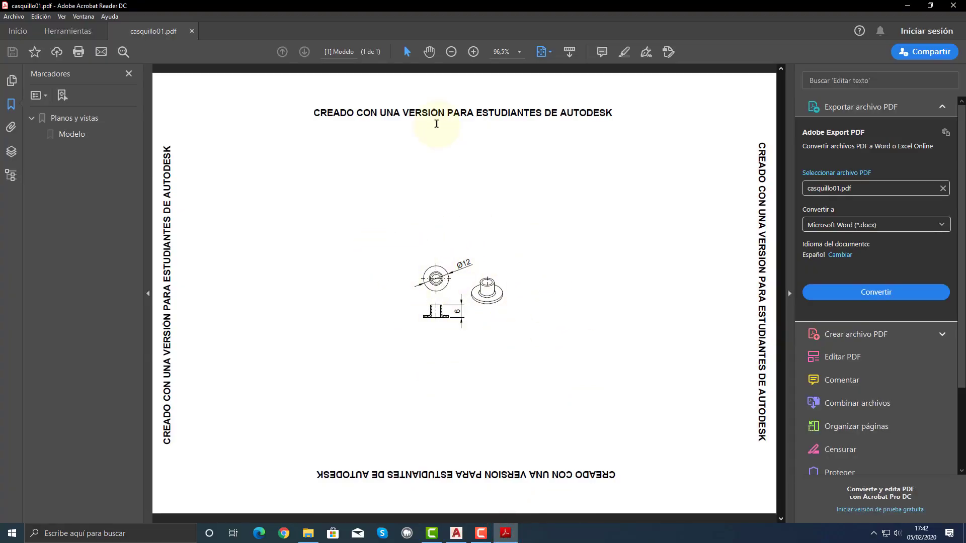
left_click(475, 52)
left_click(476, 54)
left_click(475, 52)
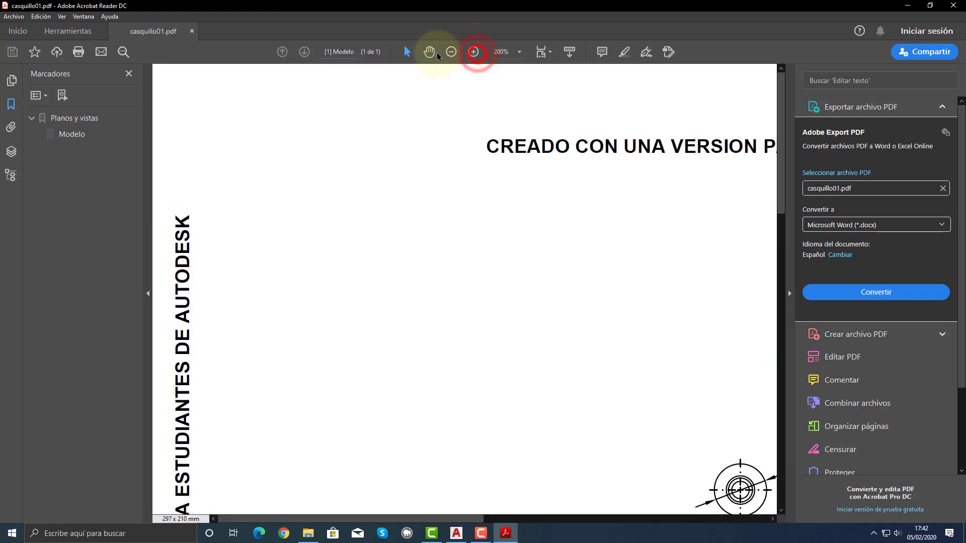
left_click(430, 52)
left_click_drag(624, 292, 537, 278)
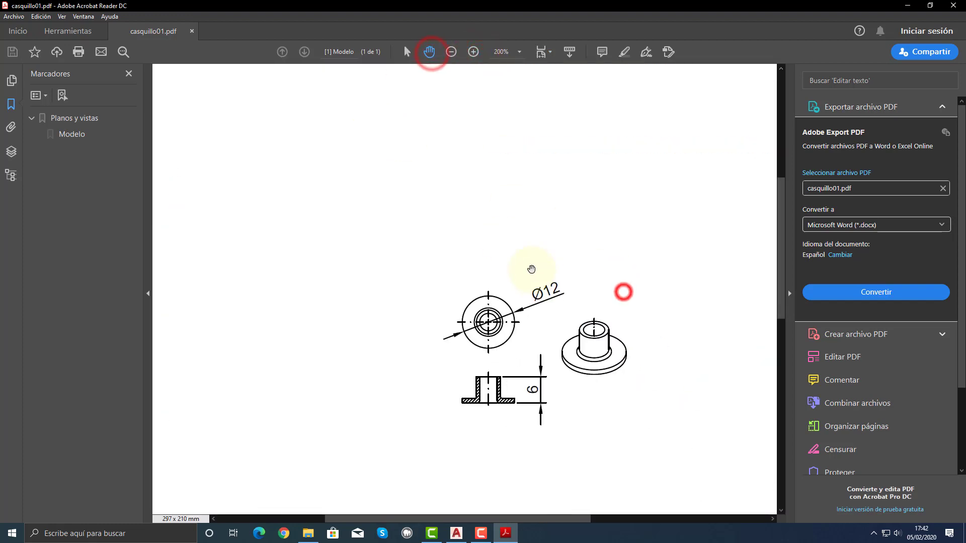
left_click(473, 52)
mouse_move(679, 332)
left_mouse_down()
mouse_move(588, 308)
mouse_move(494, 201)
left_mouse_up()
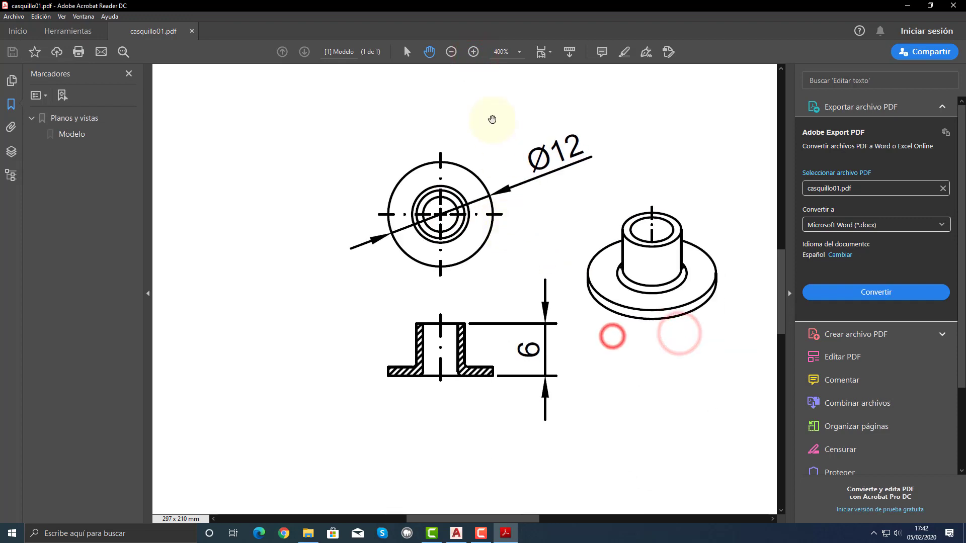
left_click(474, 52)
left_click_drag(354, 188, 292, 141)
left_click_drag(552, 343, 478, 259)
left_click_drag(515, 311, 508, 282)
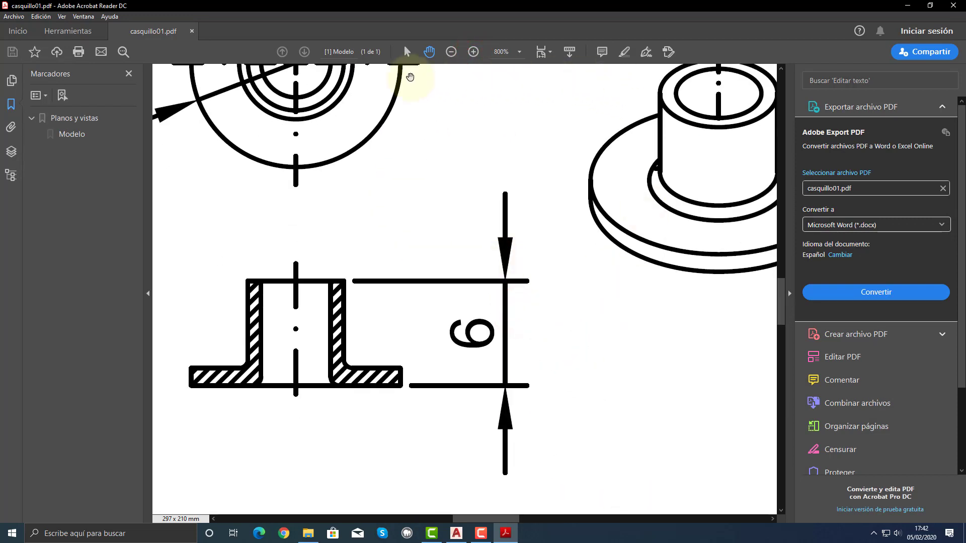
Measure the height of the section view's 6 dimension text with the Distance tool, placing the measurement above it.
left_click(71, 32)
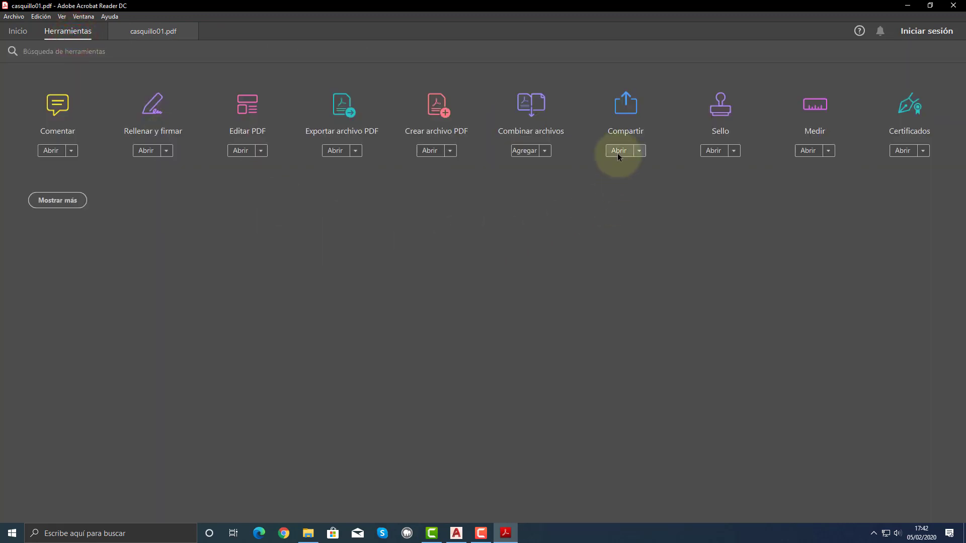
left_click(812, 106)
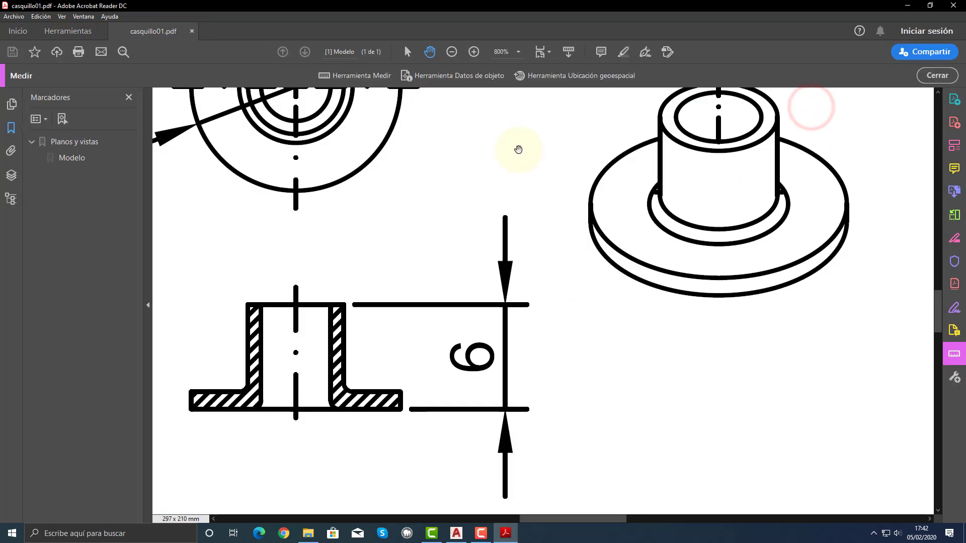
left_click(370, 76)
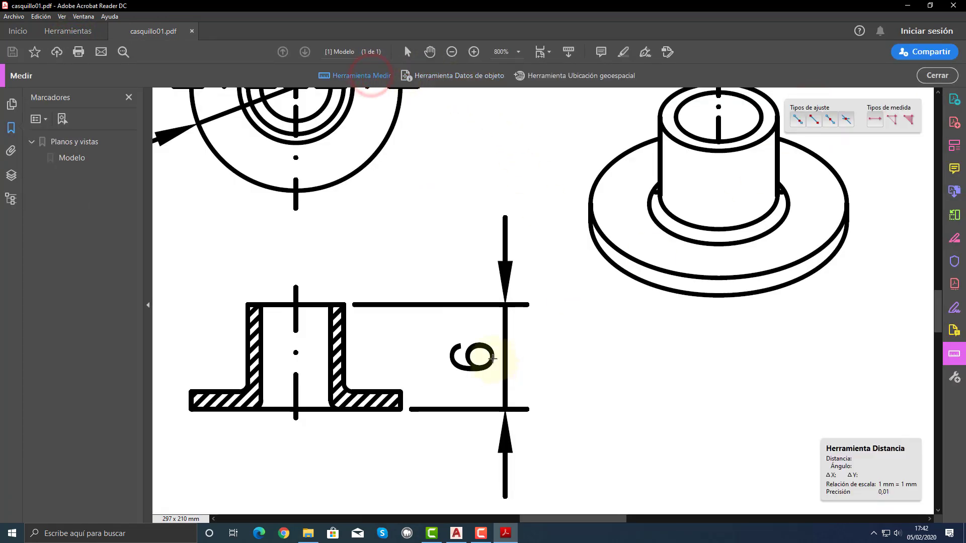
left_click(494, 357)
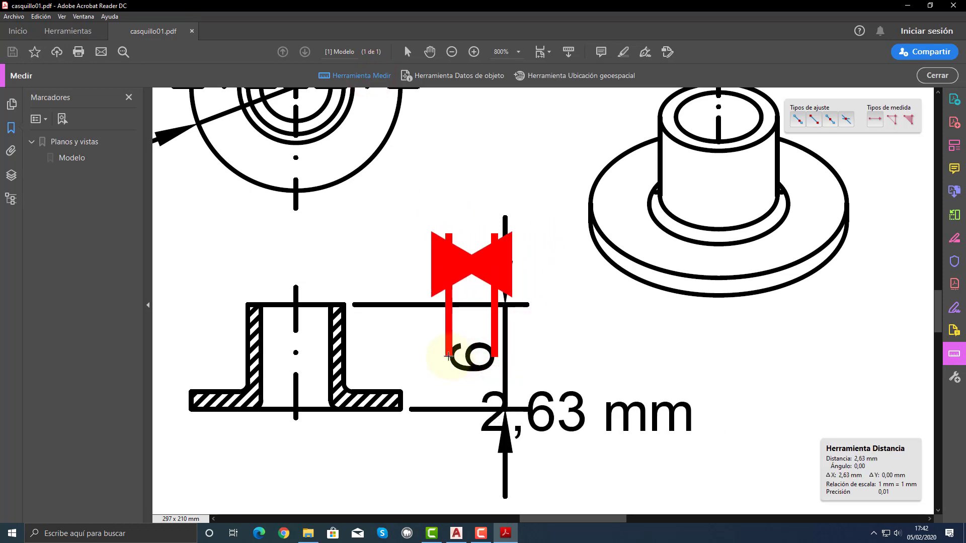
left_click(450, 356)
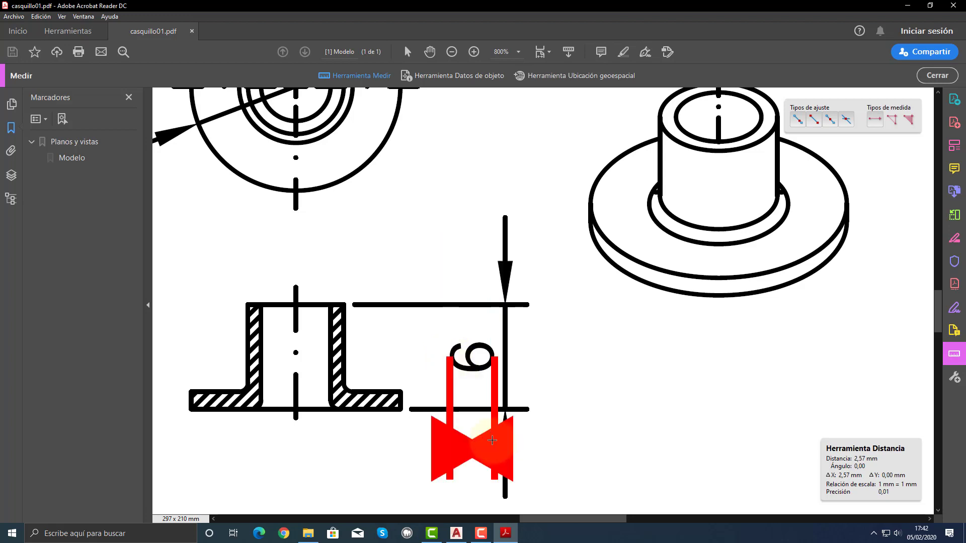
left_click(473, 304)
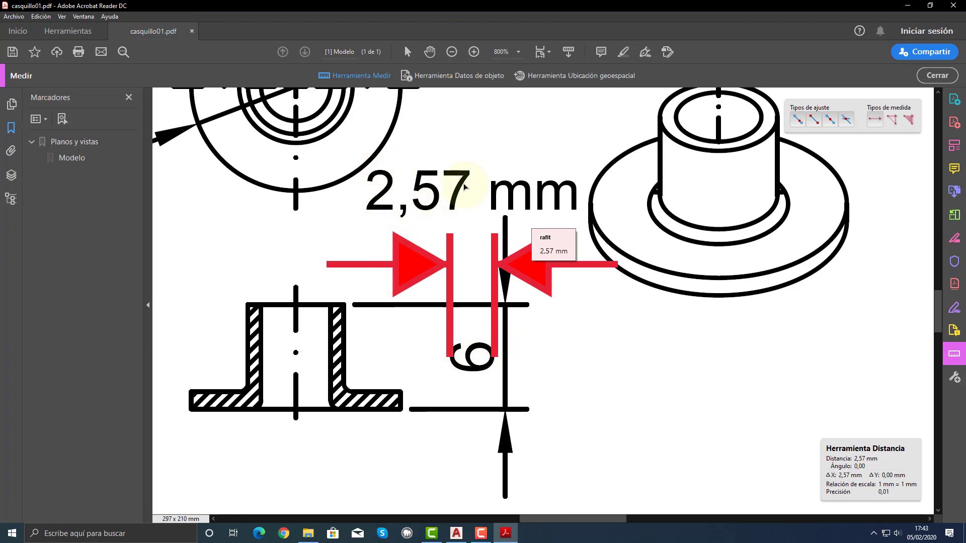
key("Escape")
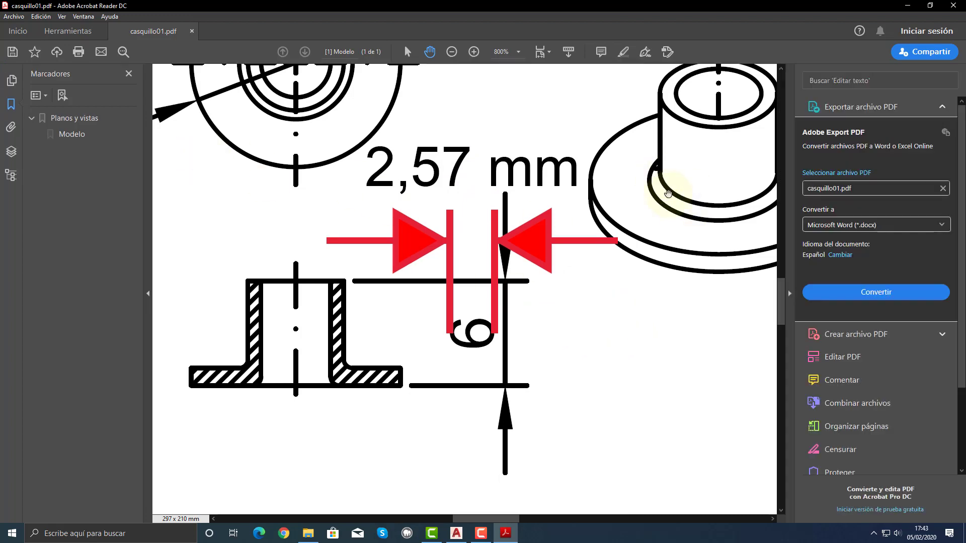
Hide both side panes, examine the measured sheet at 125% zoom, and close Acrobat Reader to return to AutoCAD.
left_click(789, 293)
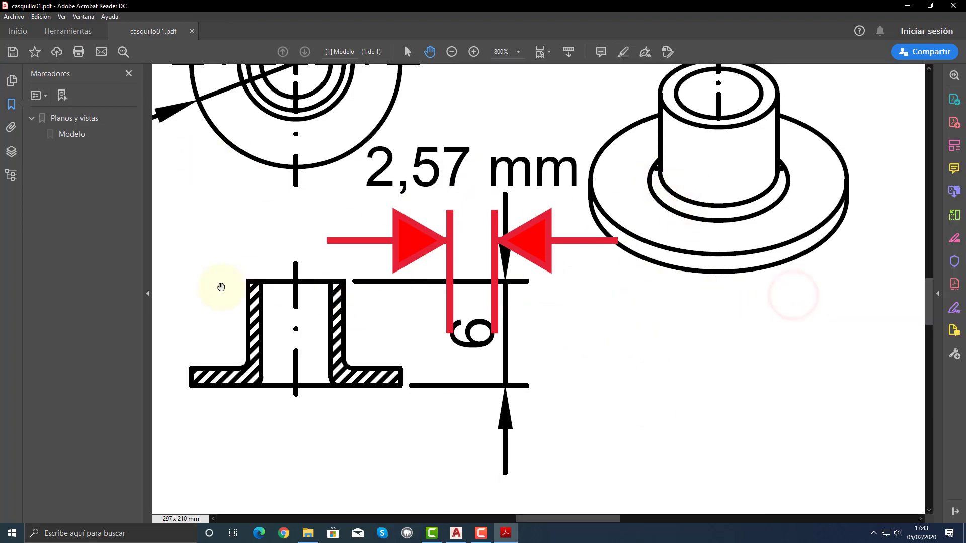
left_click(148, 293)
left_click(448, 55)
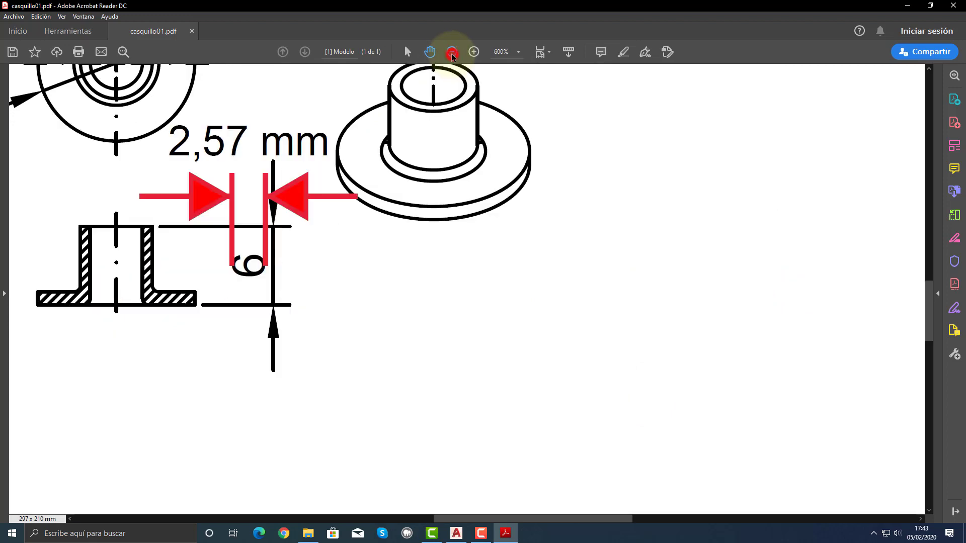
left_click(448, 55)
left_click(448, 54)
left_click(447, 55)
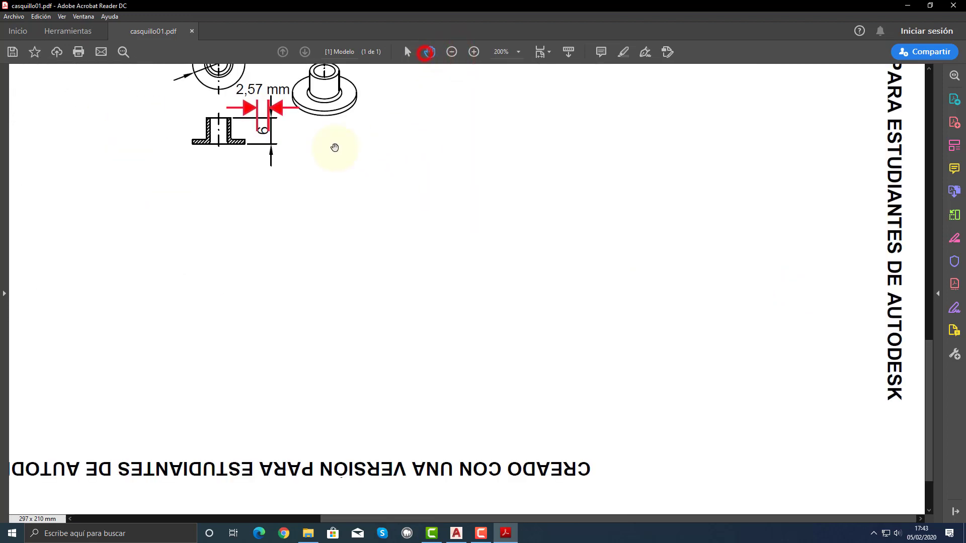
left_click_drag(332, 146, 499, 296)
left_click(451, 53)
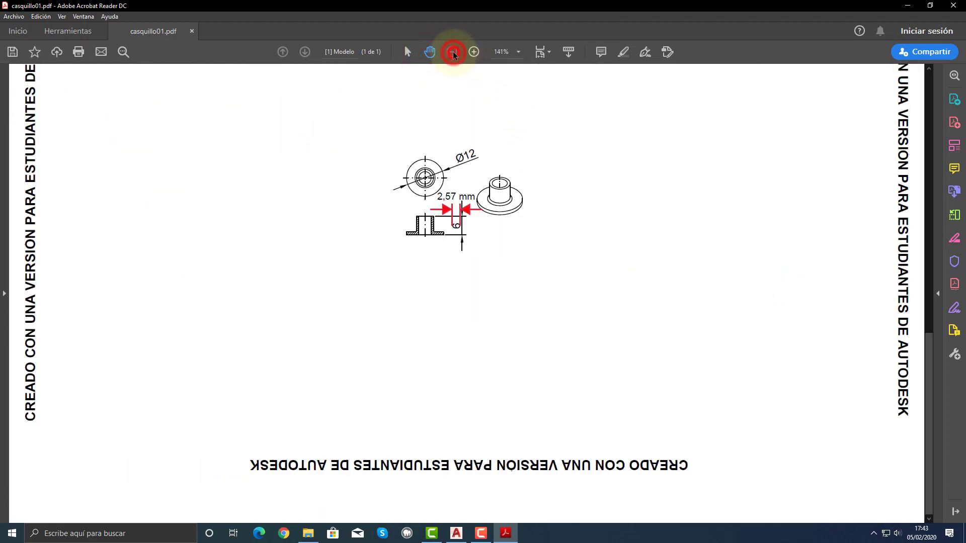
left_click(452, 53)
left_click_drag(498, 154, 451, 258)
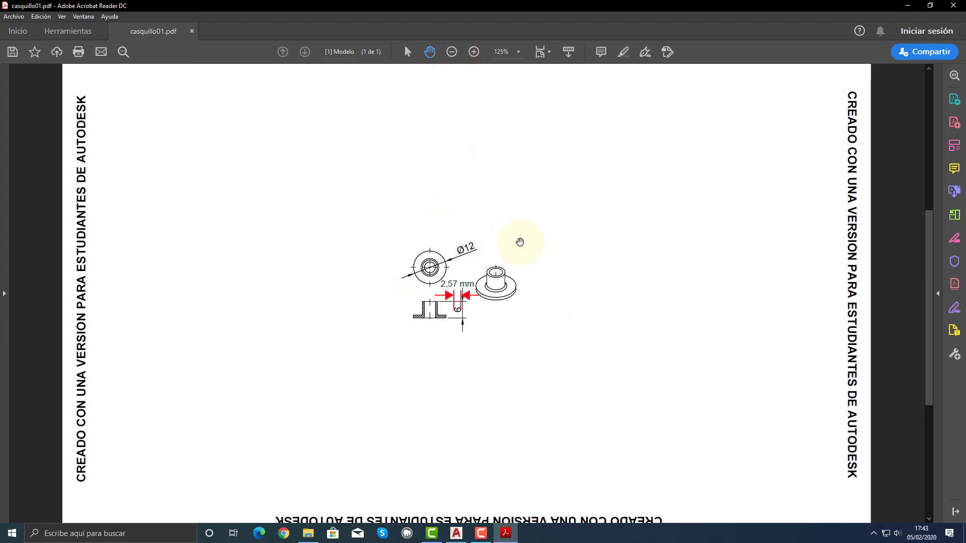
left_click(535, 288)
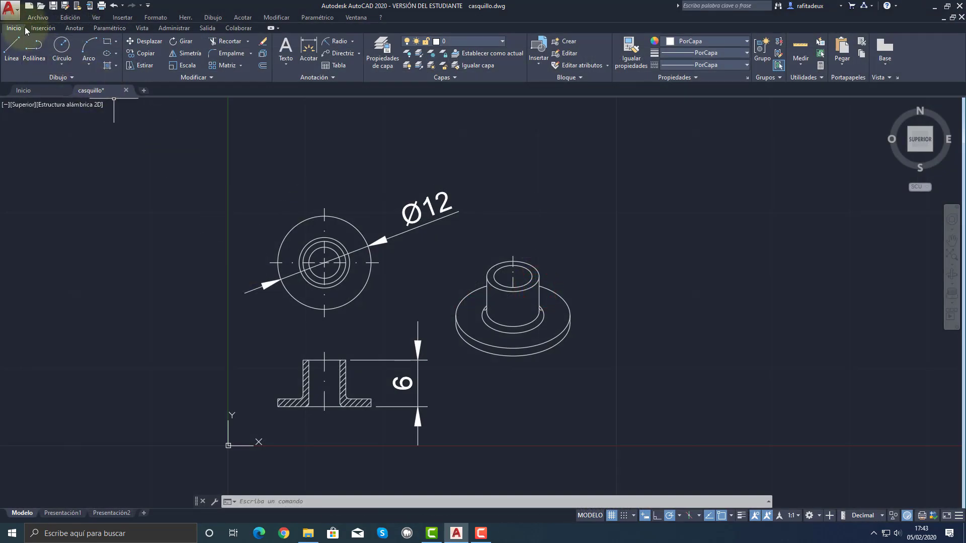
Open the plot settings for the model and reuse the previous plot's configuration (Trazado previo).
left_click(10, 9)
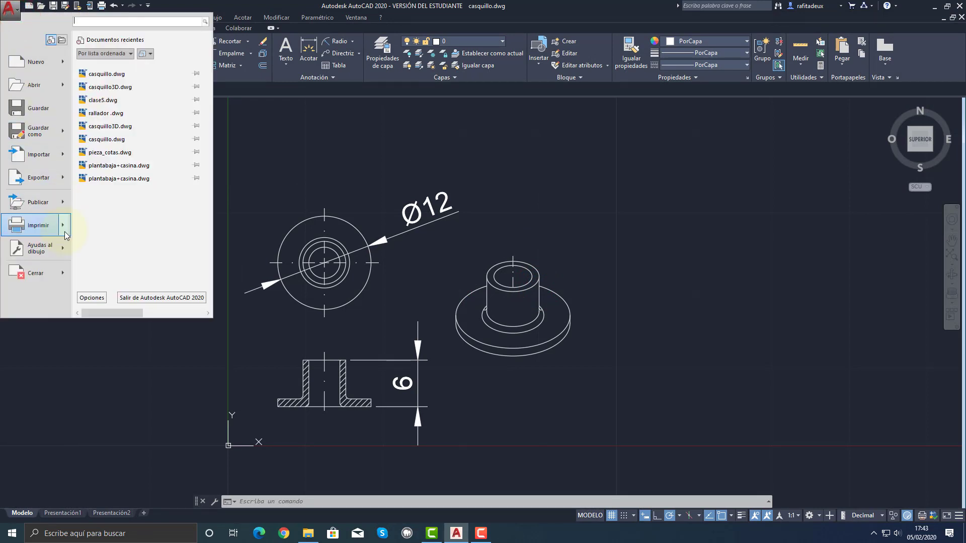
mouse_move(45, 226)
left_click(113, 85)
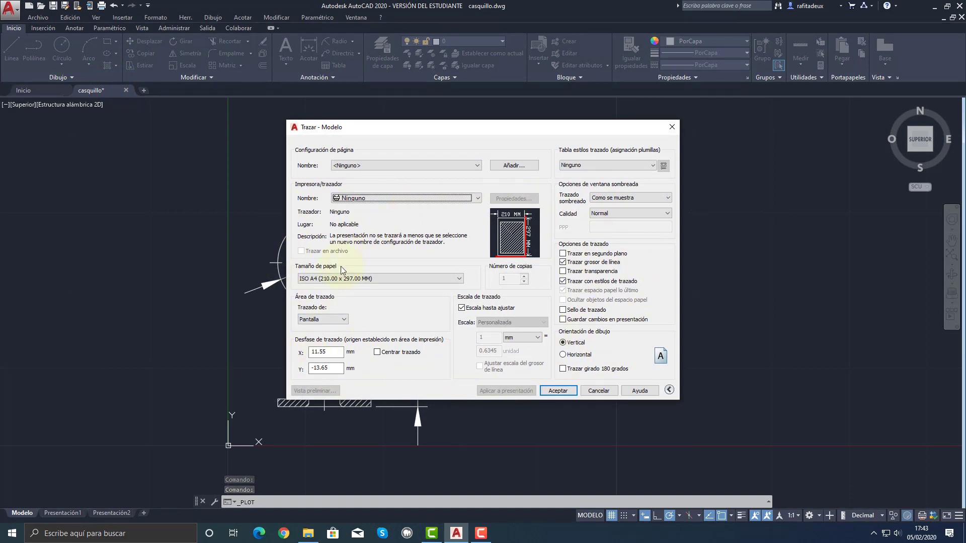
left_click(479, 165)
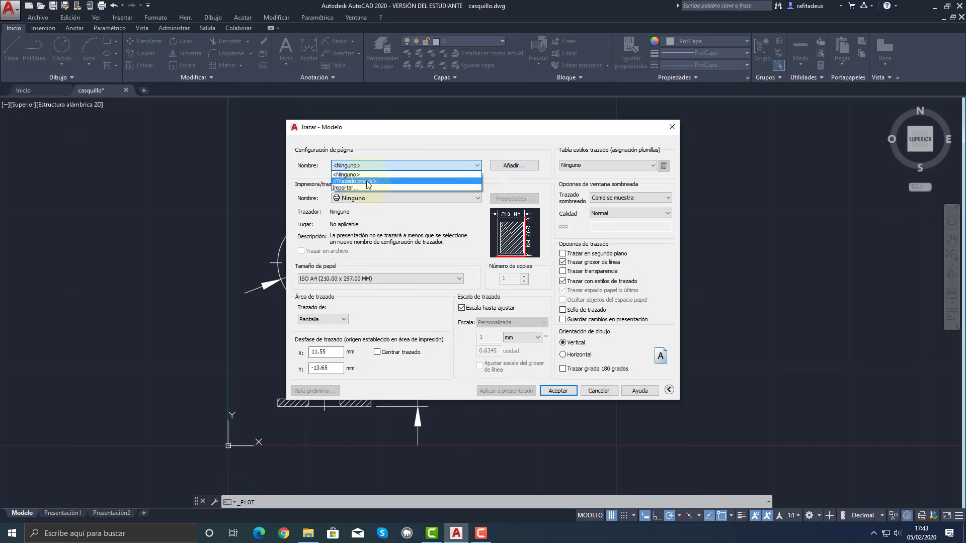
left_click(368, 182)
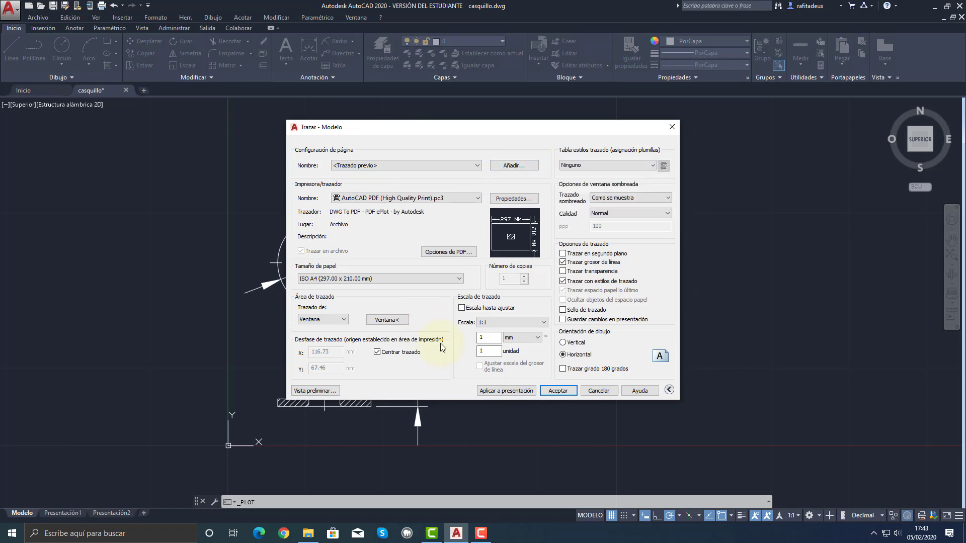
Set the plot scale to 4:1, preview the sheet, and plot it to PDF from the preview.
left_click(499, 325)
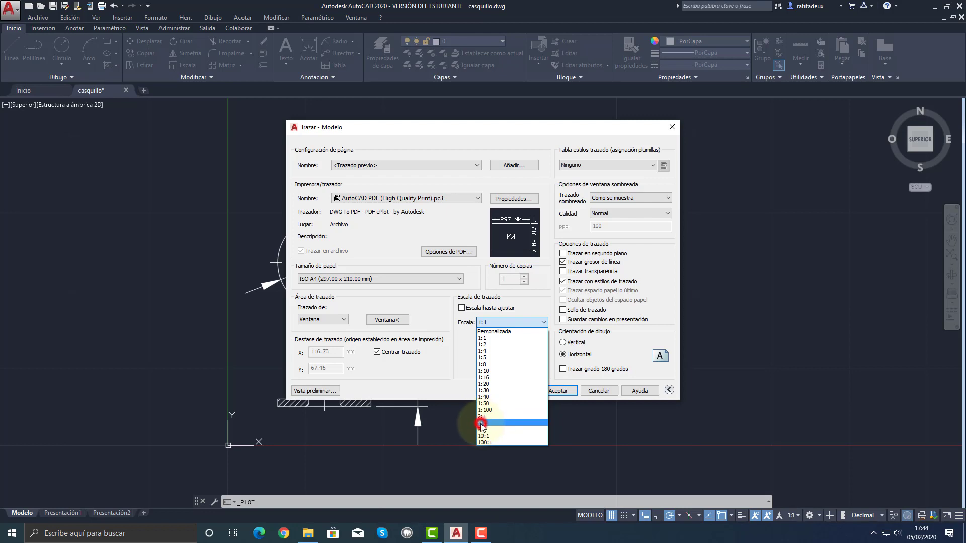
left_click(481, 423)
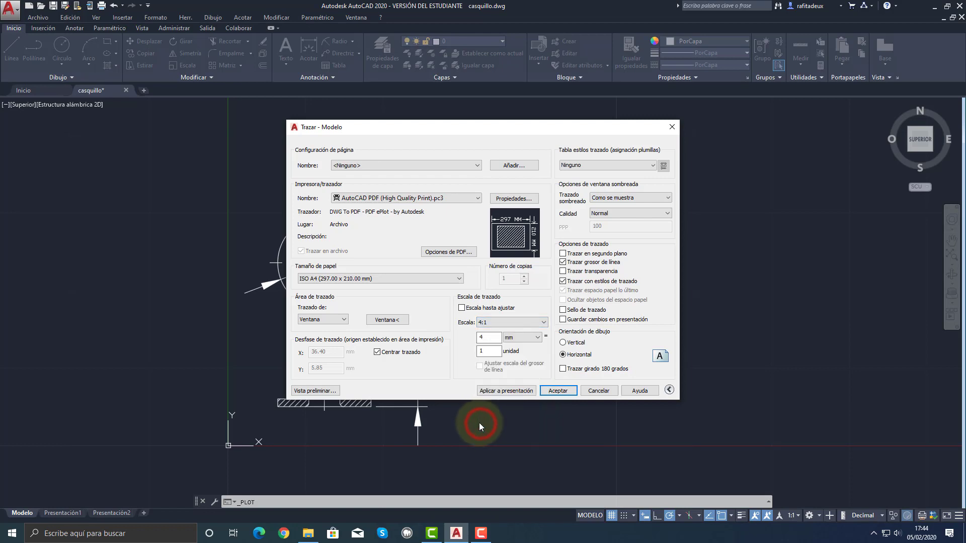
left_click(315, 391)
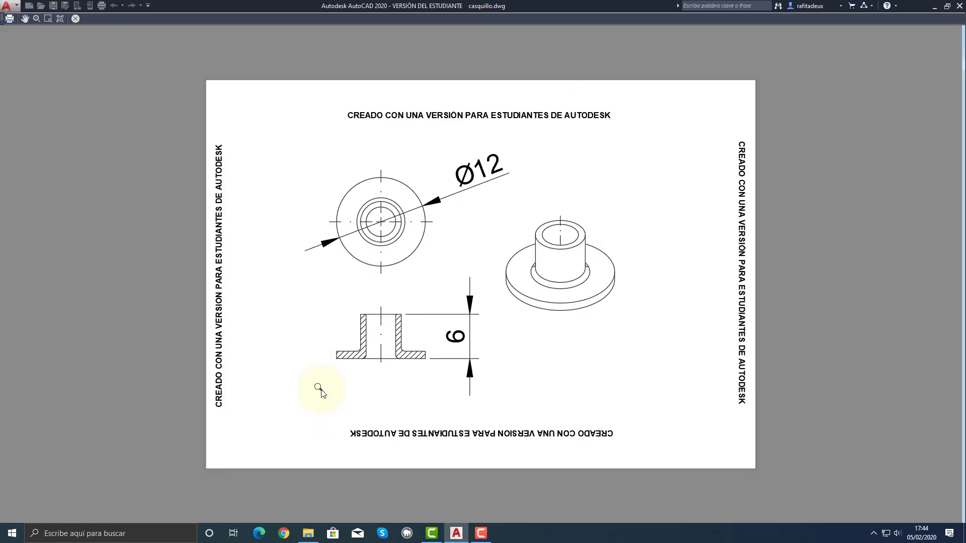
right_click(508, 224)
left_click(534, 242)
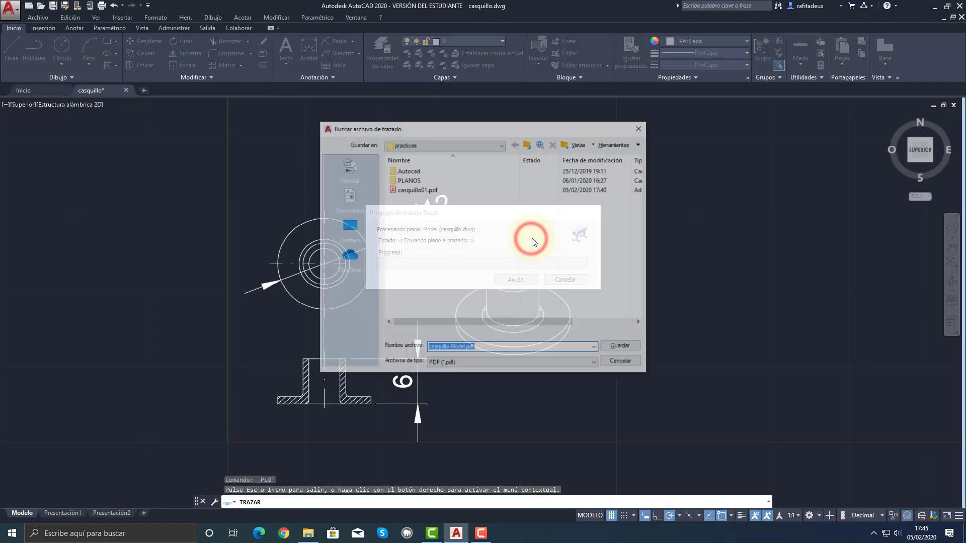
Save the plot as casquillo02.pdf in the practicas folder.
left_click(421, 190)
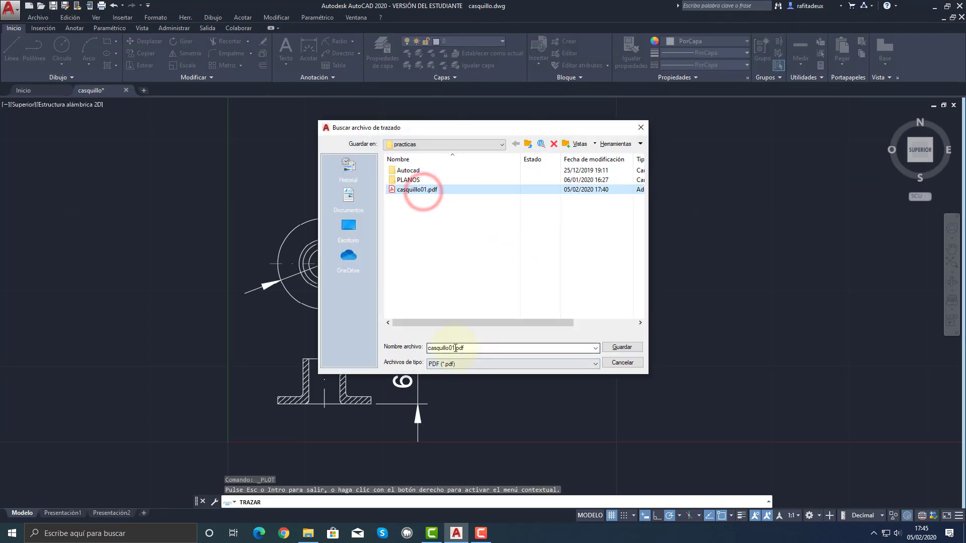
left_click(455, 348)
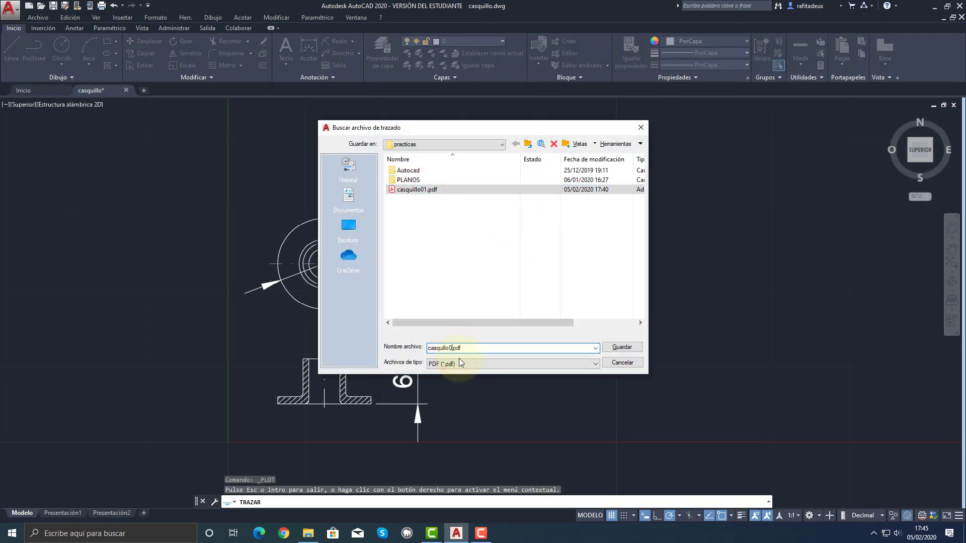
type("2")
key("Return")
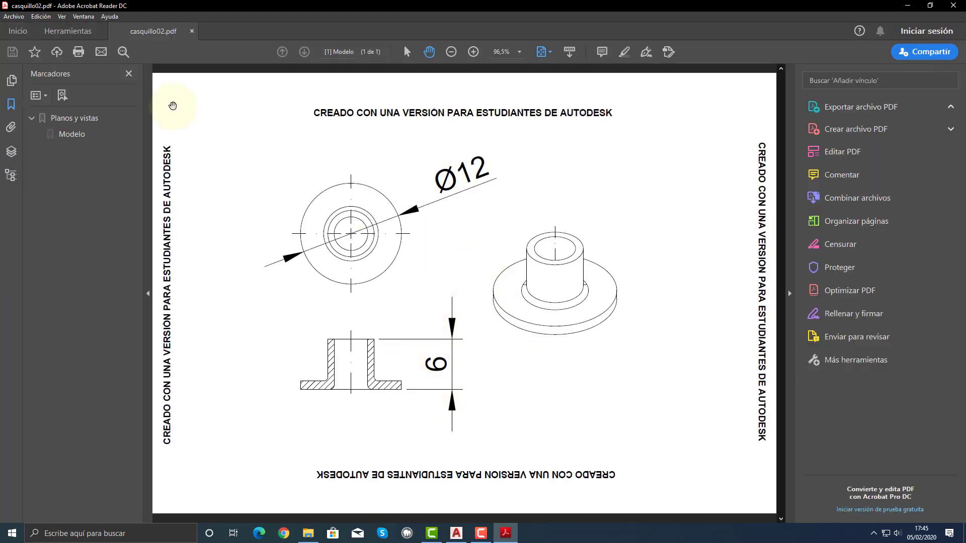
Open the measuring tools (Medir) for casquillo02.pdf and examine the section view's 6 dimension at 300% zoom.
left_click(68, 31)
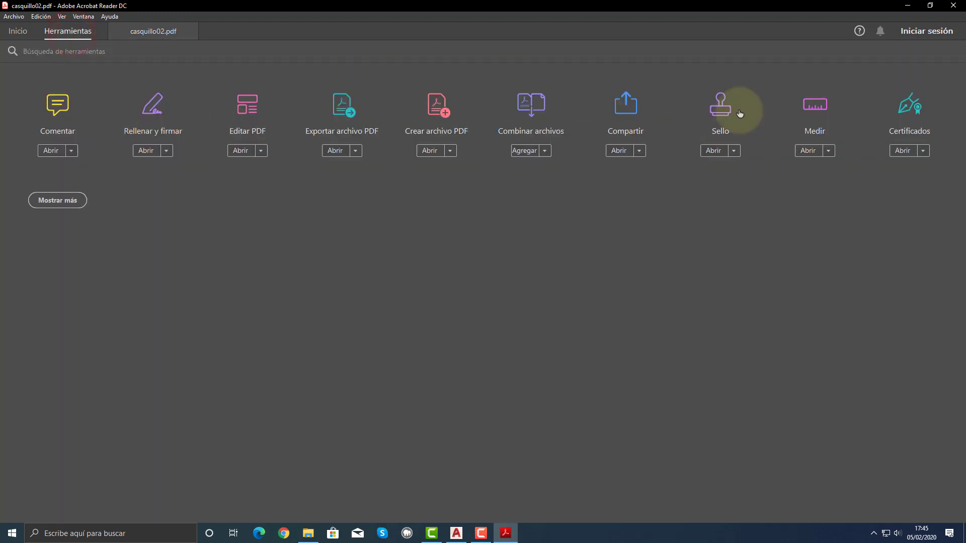
left_click(814, 104)
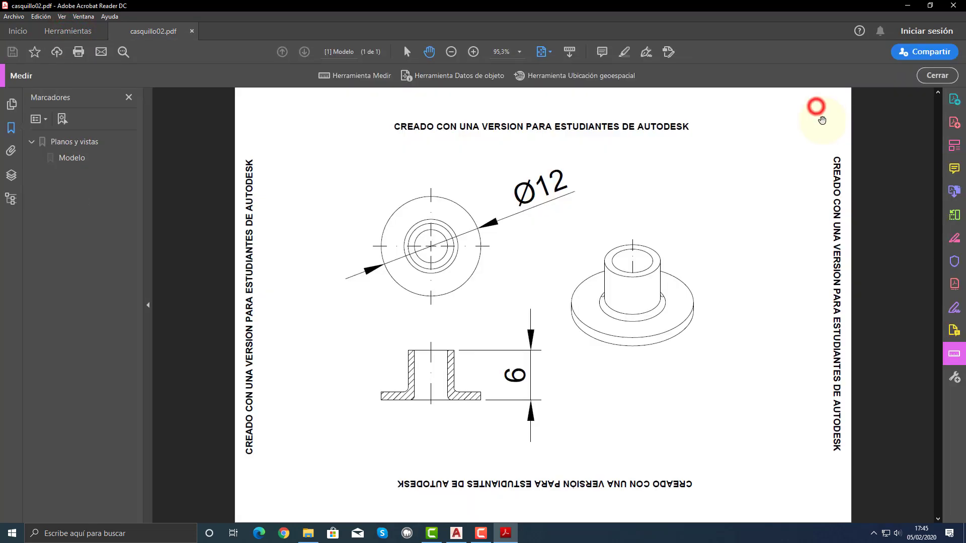
left_click(473, 52)
left_click(428, 52)
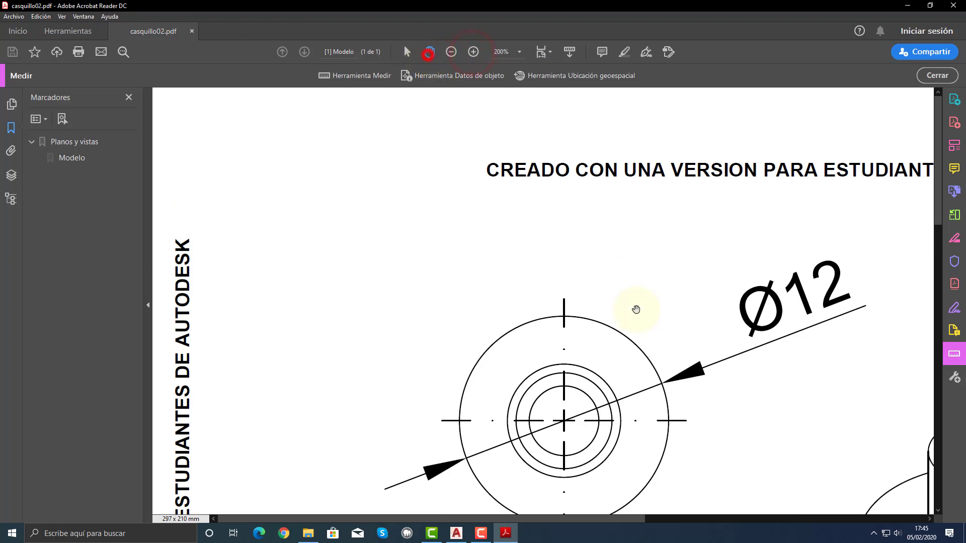
left_click_drag(646, 353, 541, 186)
left_click_drag(654, 370, 557, 232)
left_click_drag(615, 358, 581, 287)
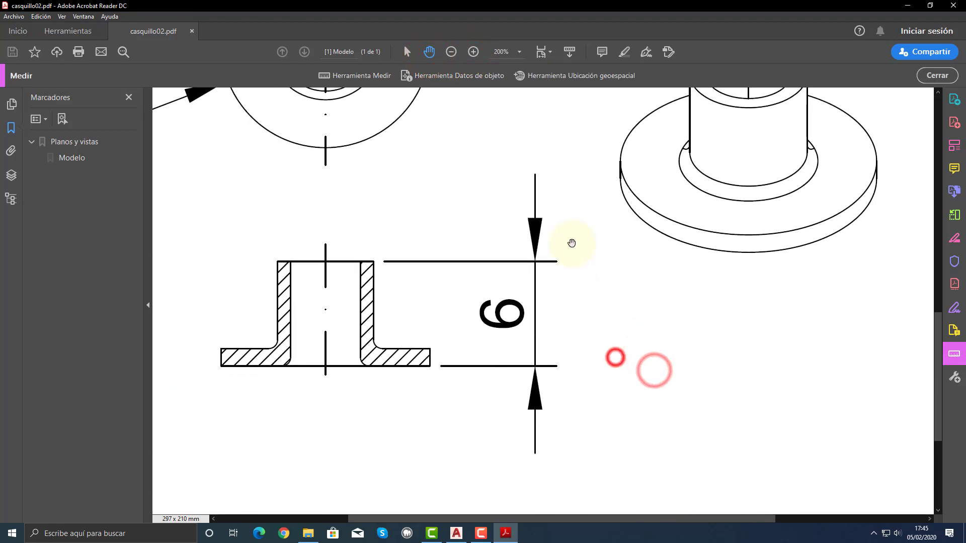
left_click(473, 57)
left_click_drag(673, 379, 581, 279)
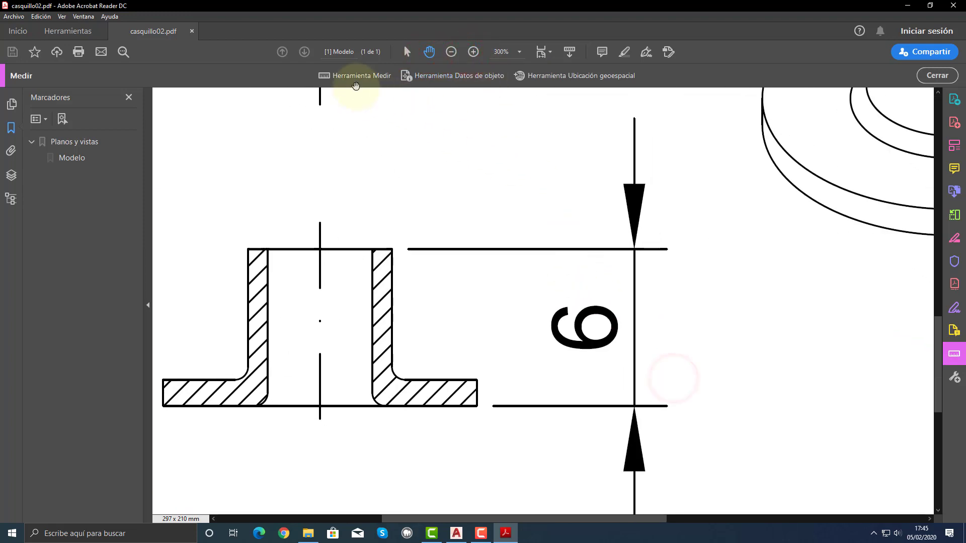
Measure the height of the section view's 6 dimension text with the Distance tool, placing the measurement below it, and review the whole sheet.
left_click(356, 85)
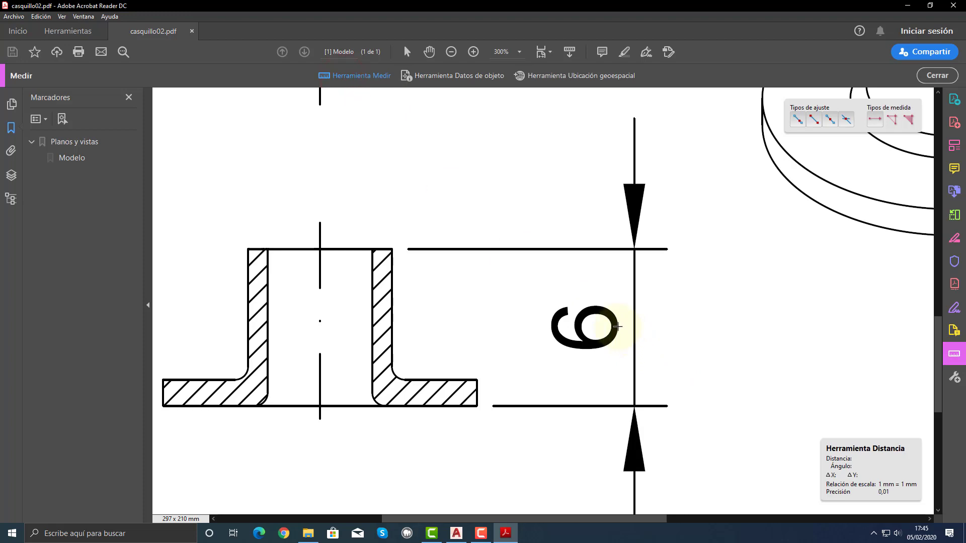
left_click(617, 326)
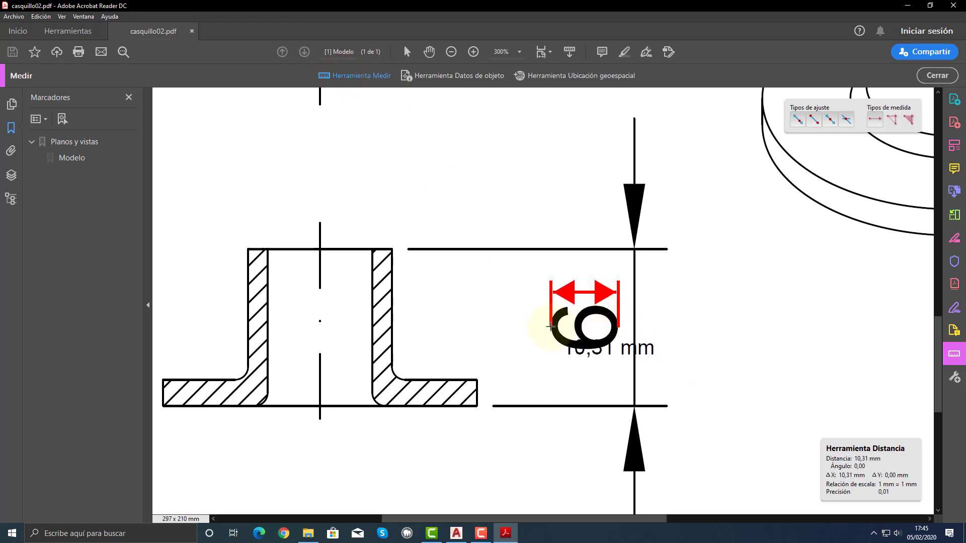
left_click(552, 326)
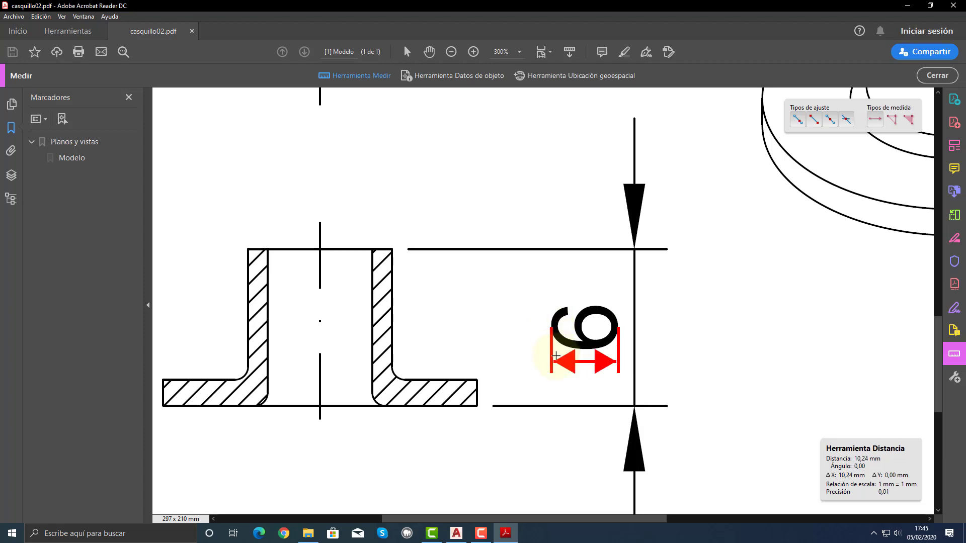
left_click(552, 401)
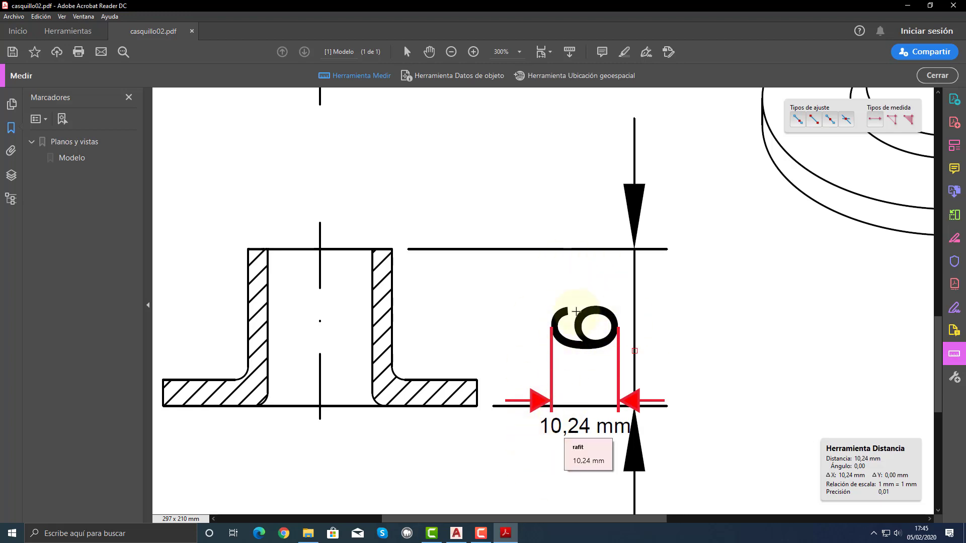
left_click(452, 51)
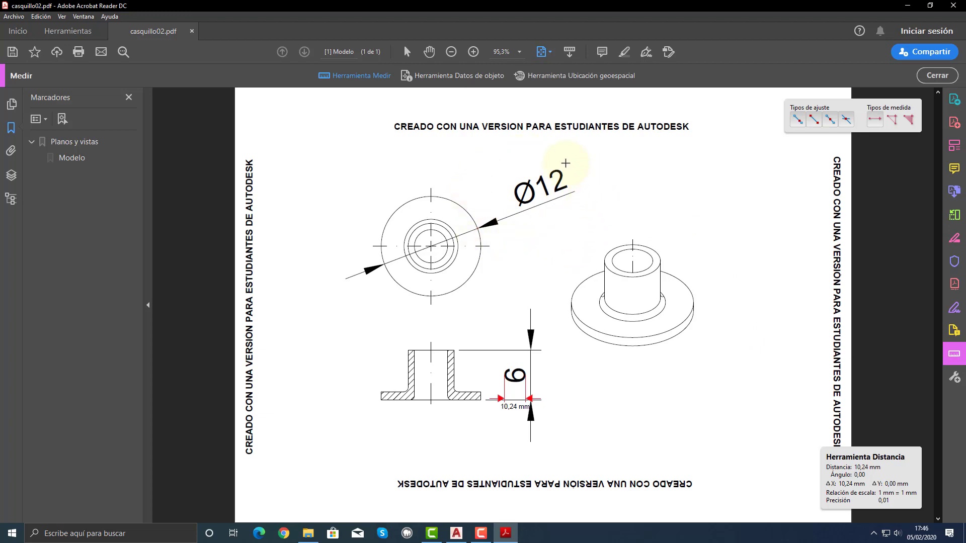
Switch back to AutoCAD and open the ISO-25 dimension style for modification.
mouse_move(461, 539)
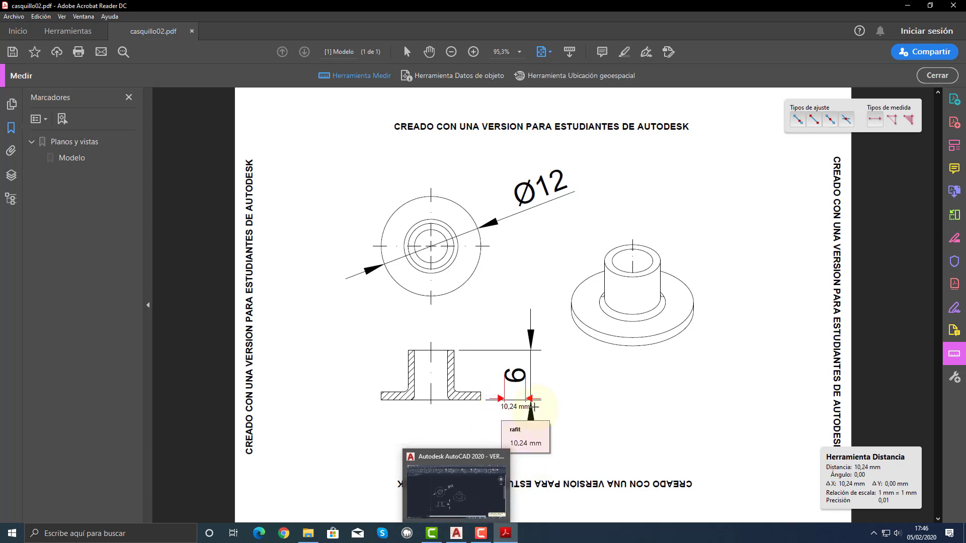
left_click(457, 536)
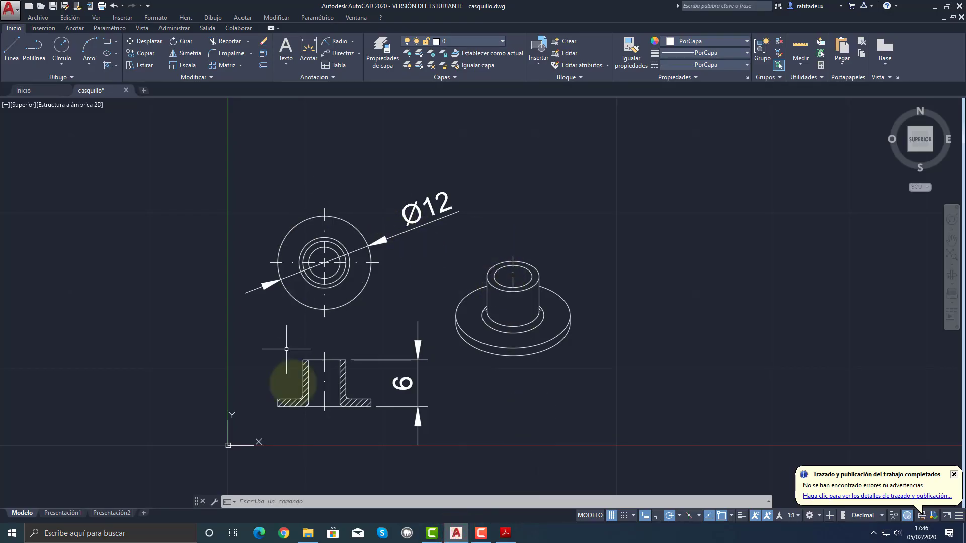
left_click(318, 79)
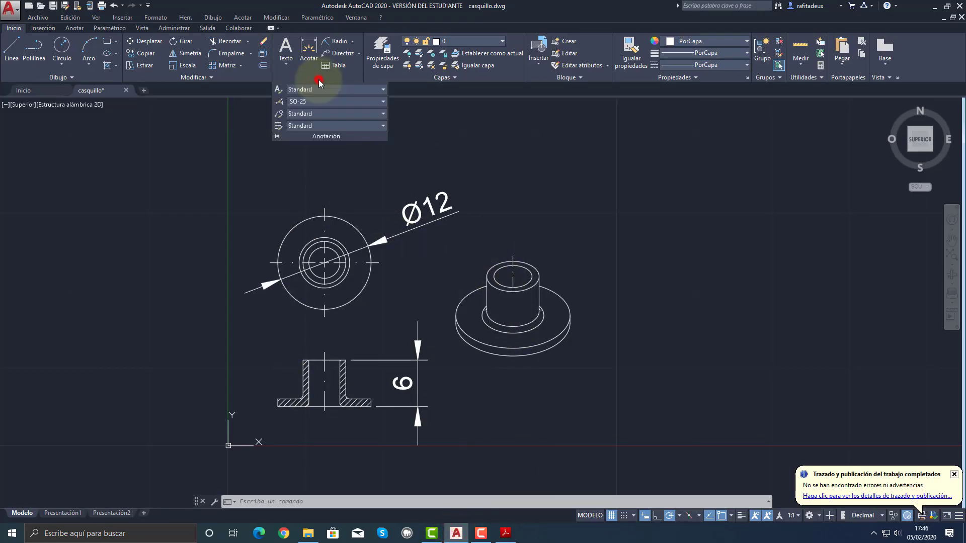
left_click(278, 103)
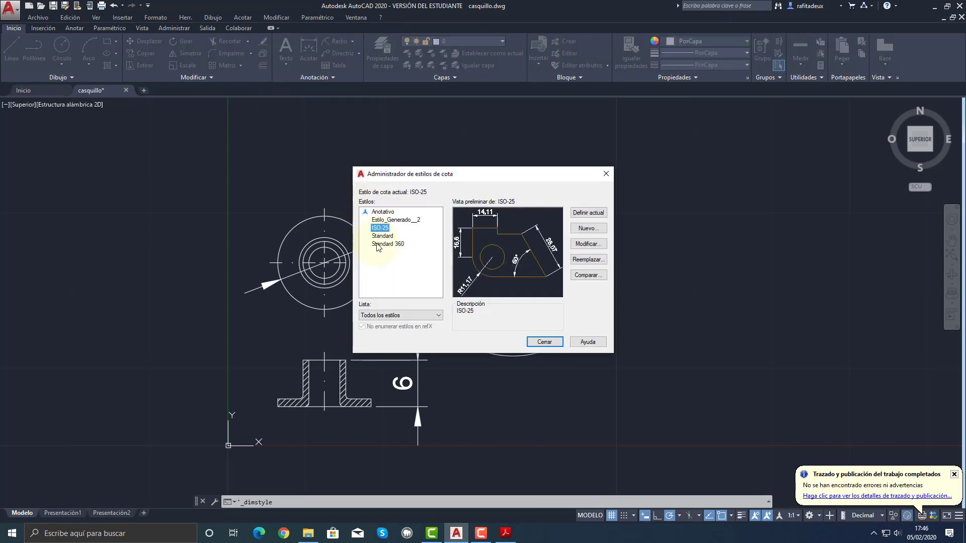
left_click(602, 245)
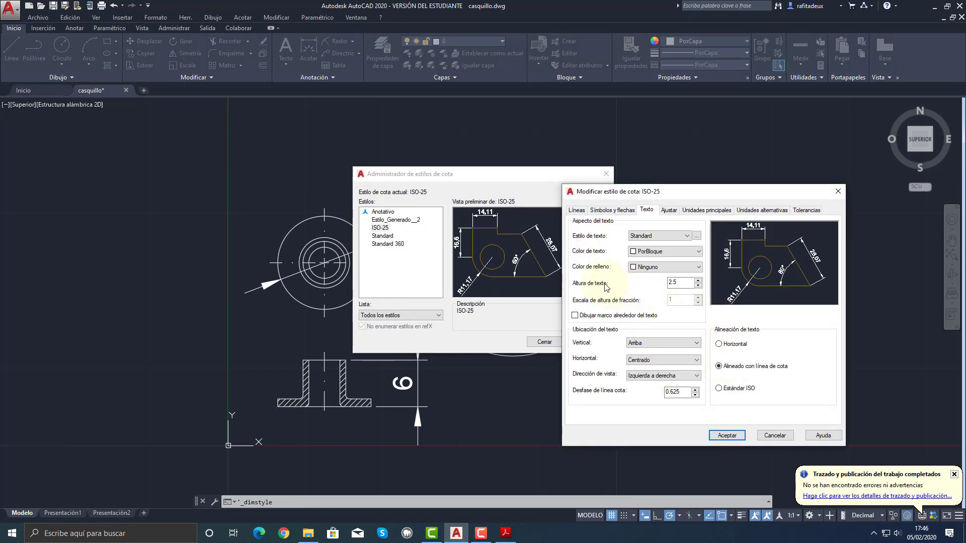
Examine the text height (Altura de texto) and the arrow size (Tamaño de flecha) in the ISO-25 dimension style.
double_click(682, 284)
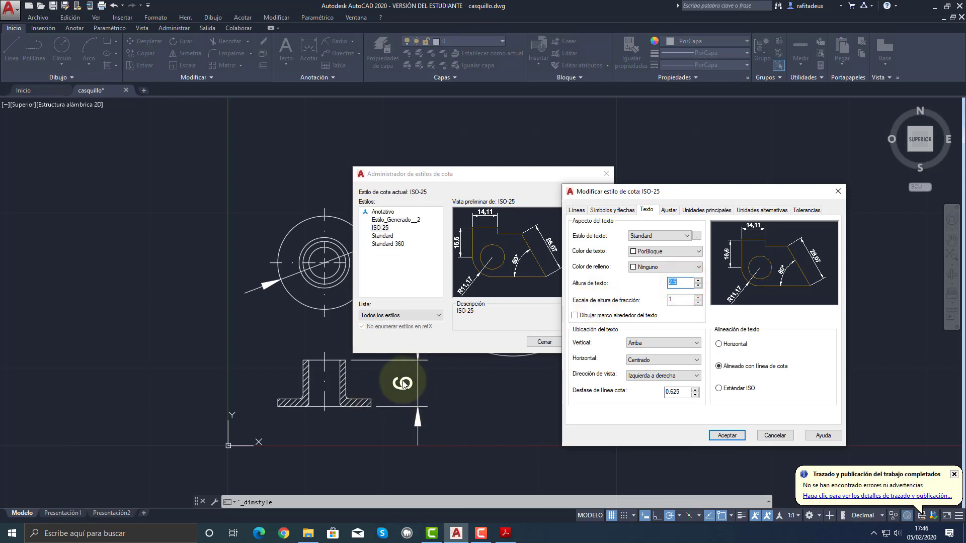
double_click(683, 282)
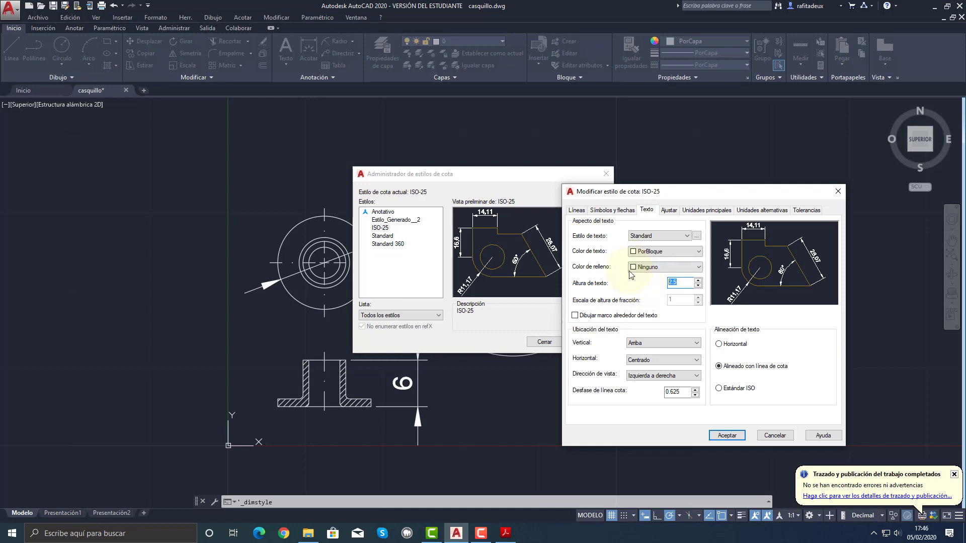
left_click(680, 283)
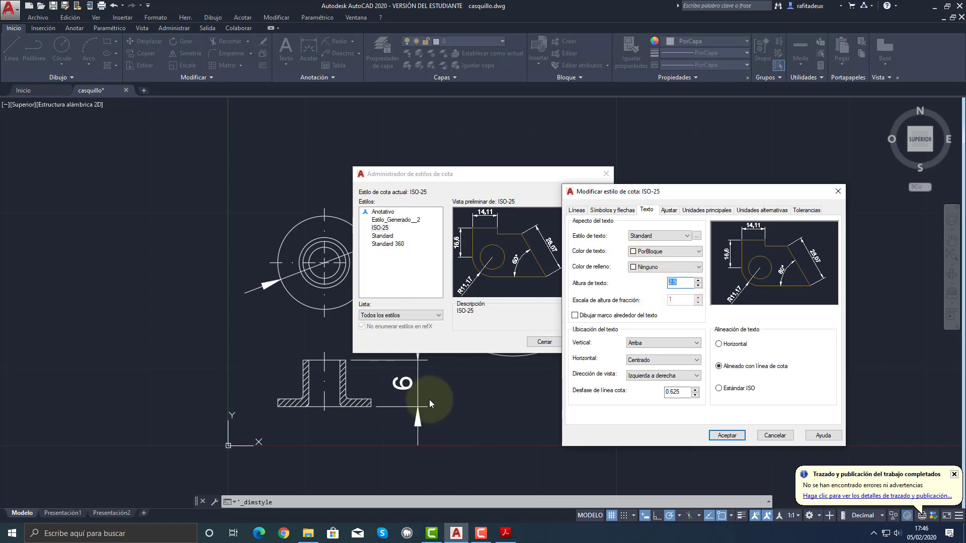
left_click(612, 210)
double_click(586, 311)
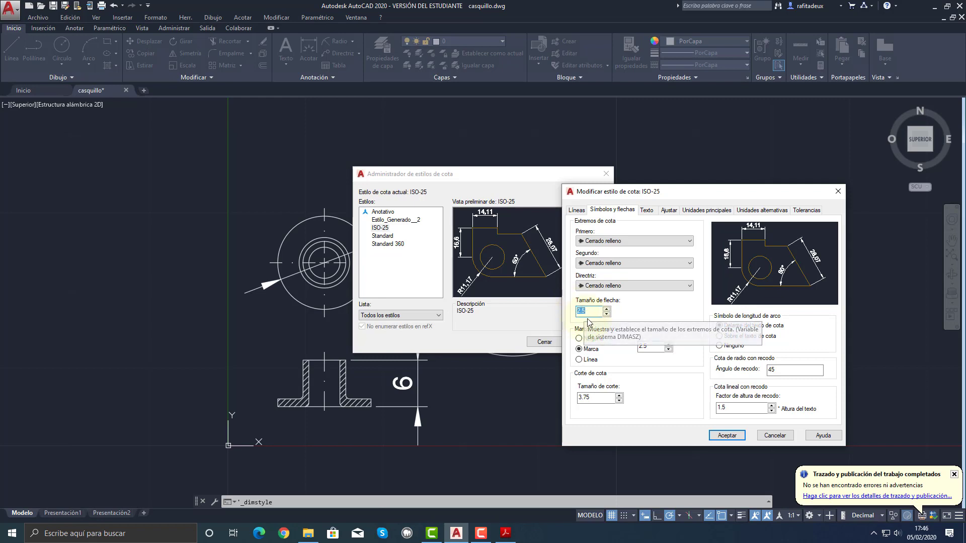
left_click(649, 211)
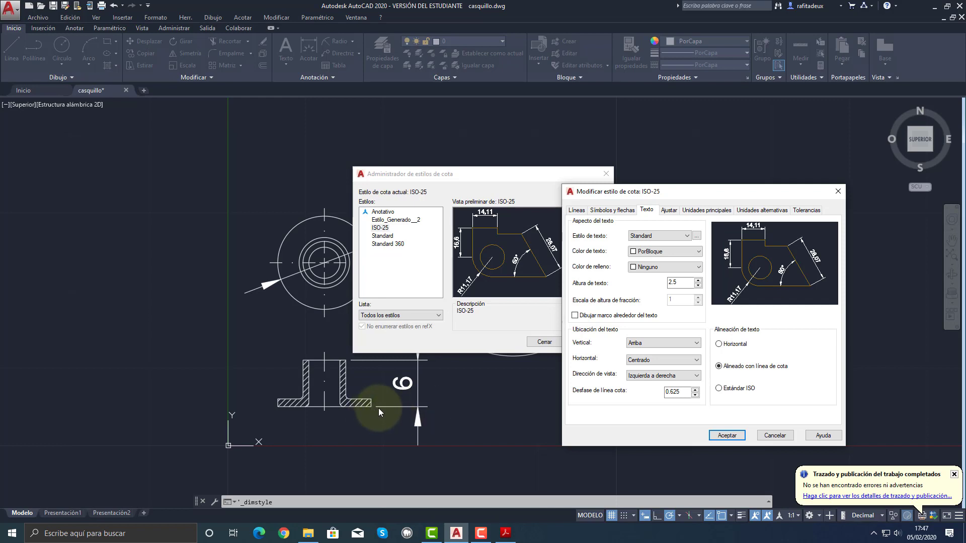
left_click(627, 211)
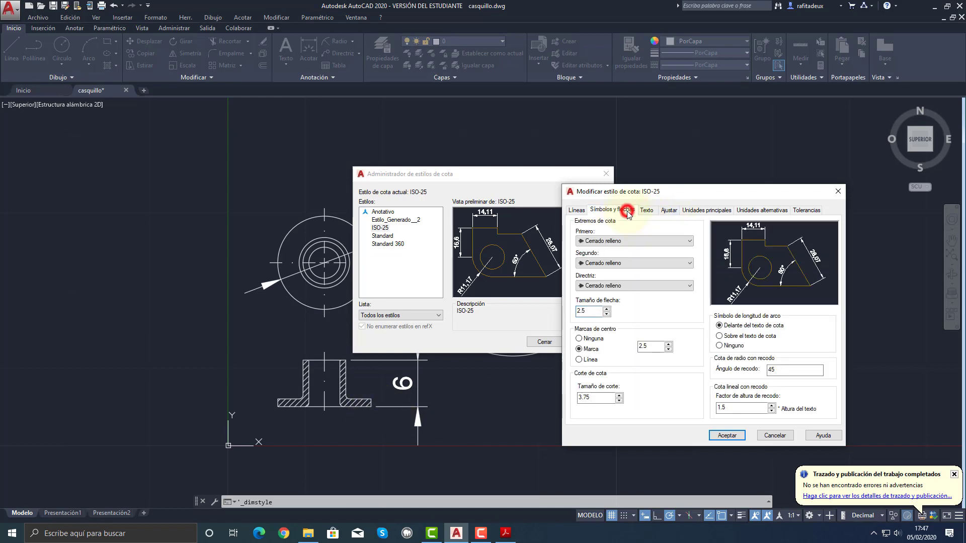
Examine the ISO-25 style's extension beyond the dimension lines and offset from origin, and revisit its text and arrow settings.
left_click(581, 212)
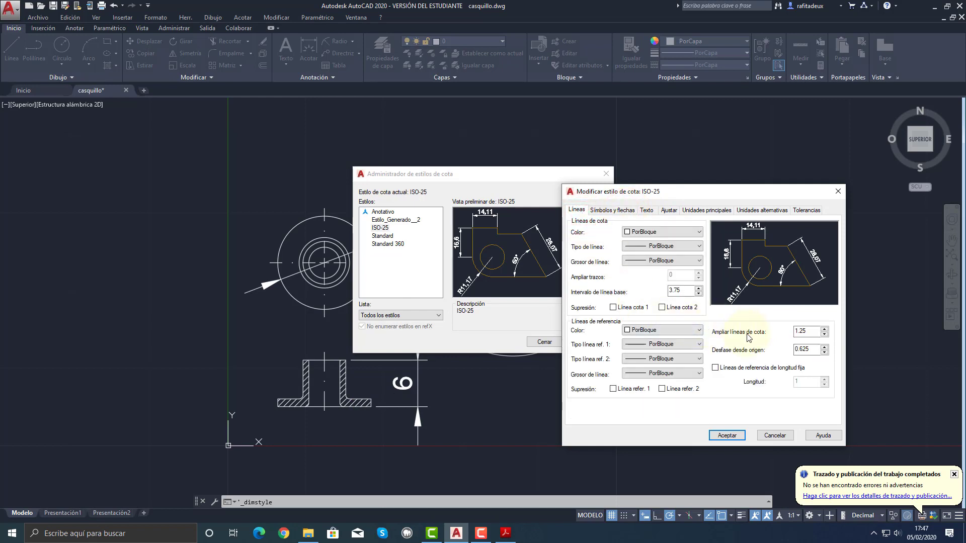
double_click(807, 331)
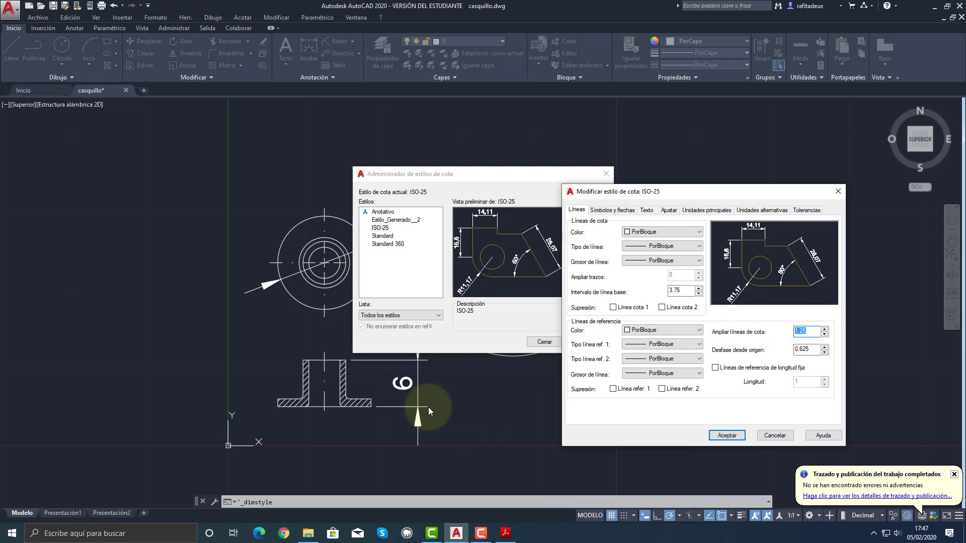
double_click(807, 349)
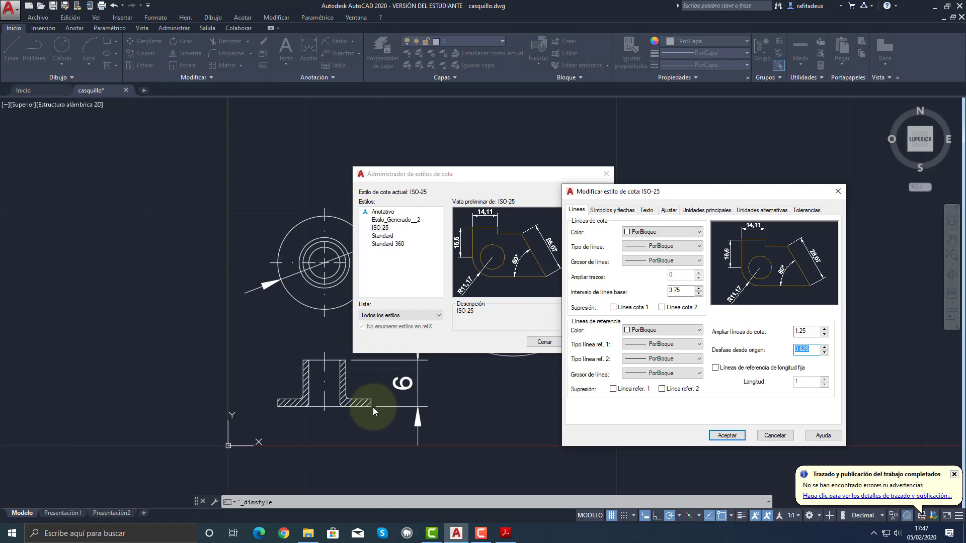
double_click(814, 349)
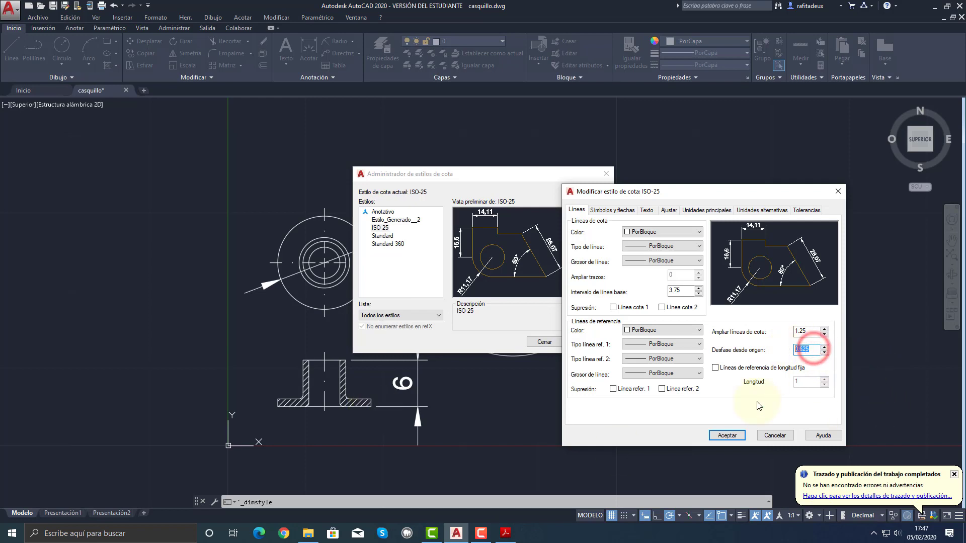
left_click(817, 349)
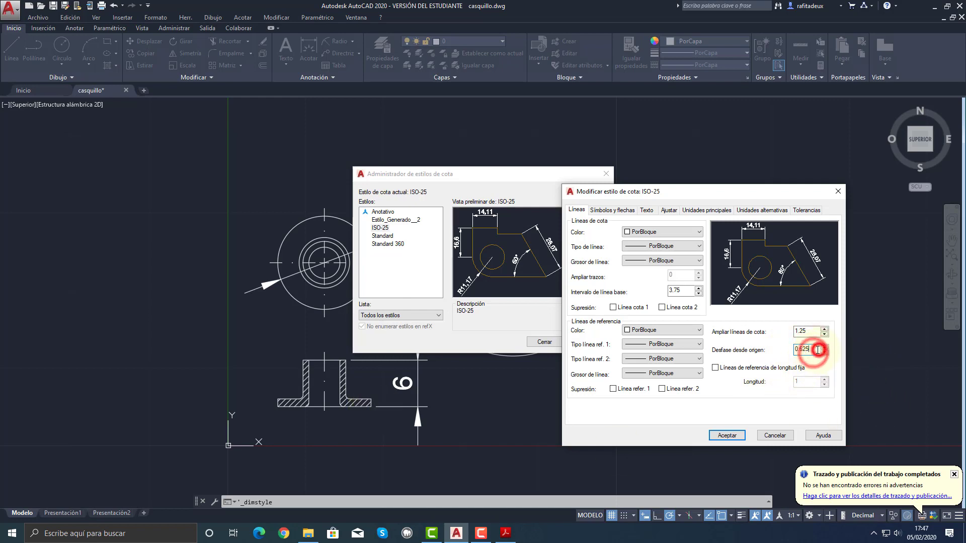
double_click(817, 349)
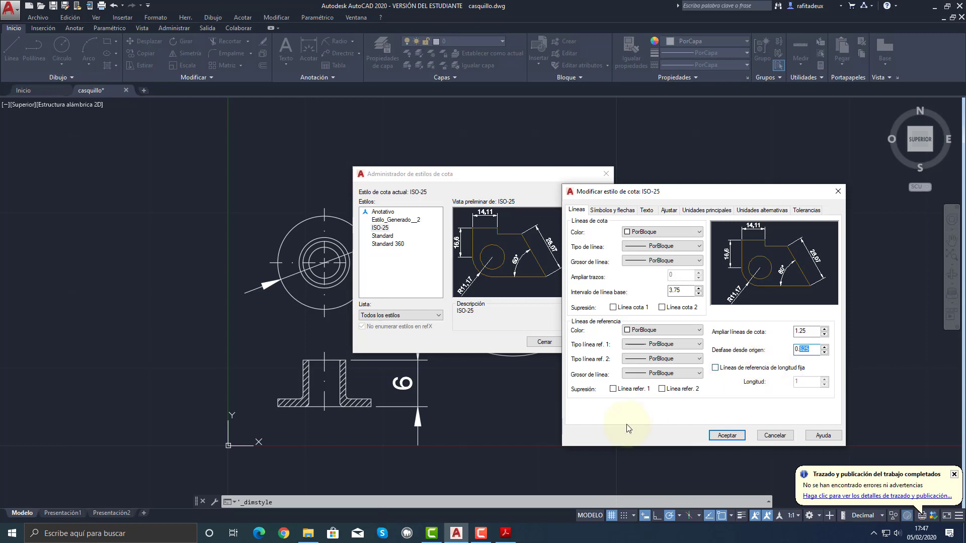
left_click(646, 210)
left_click(622, 212)
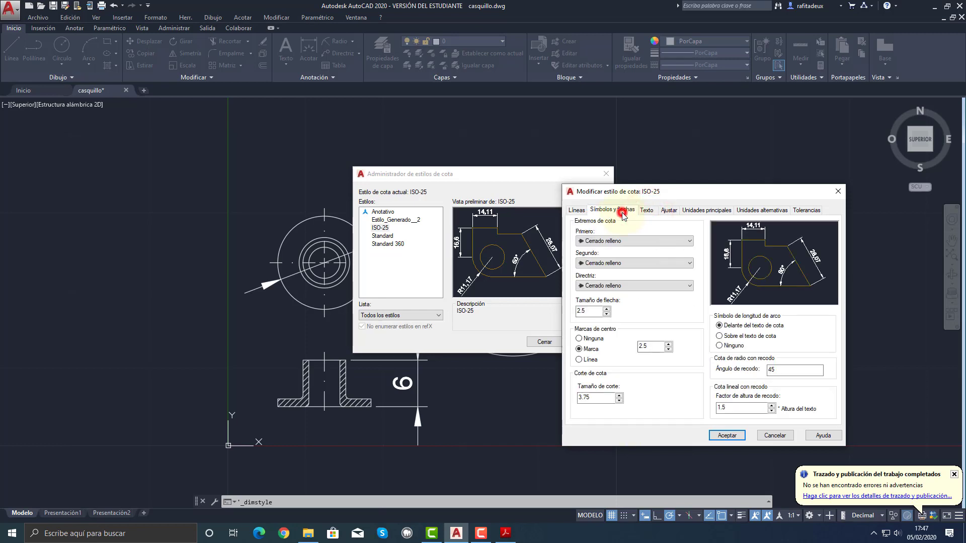
Examine the ISO-25 style's extension beyond the dimension lines, offset from origin, arrow size and text height once more.
left_click(578, 210)
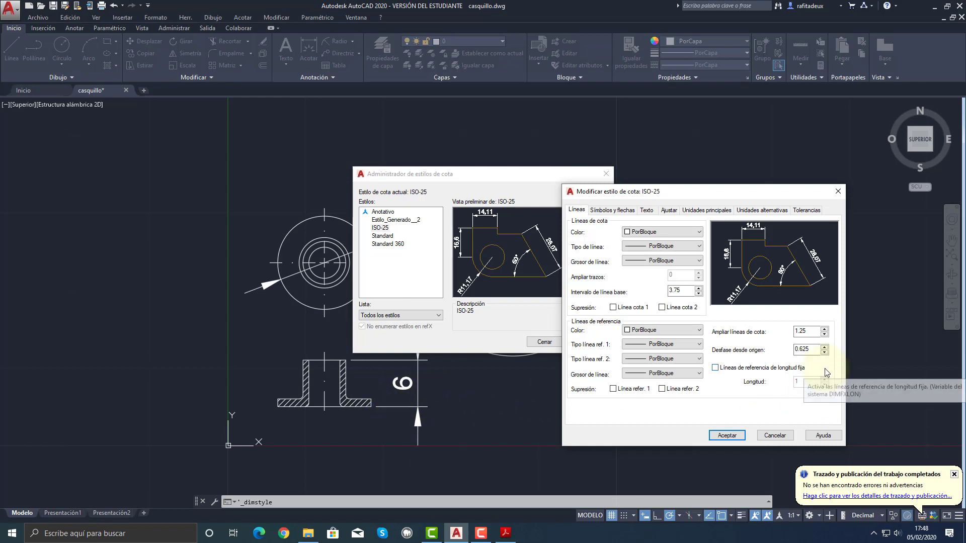
left_click(807, 331)
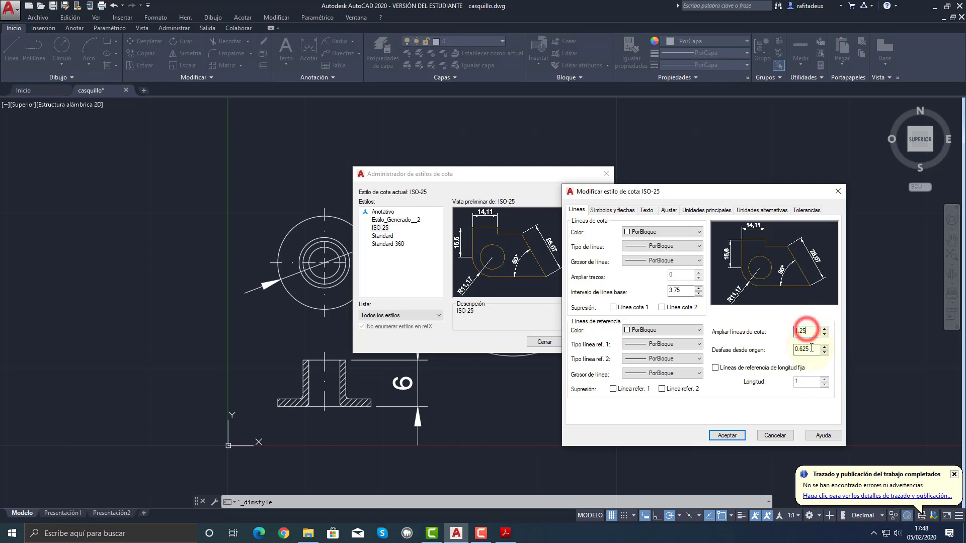
left_click(624, 211)
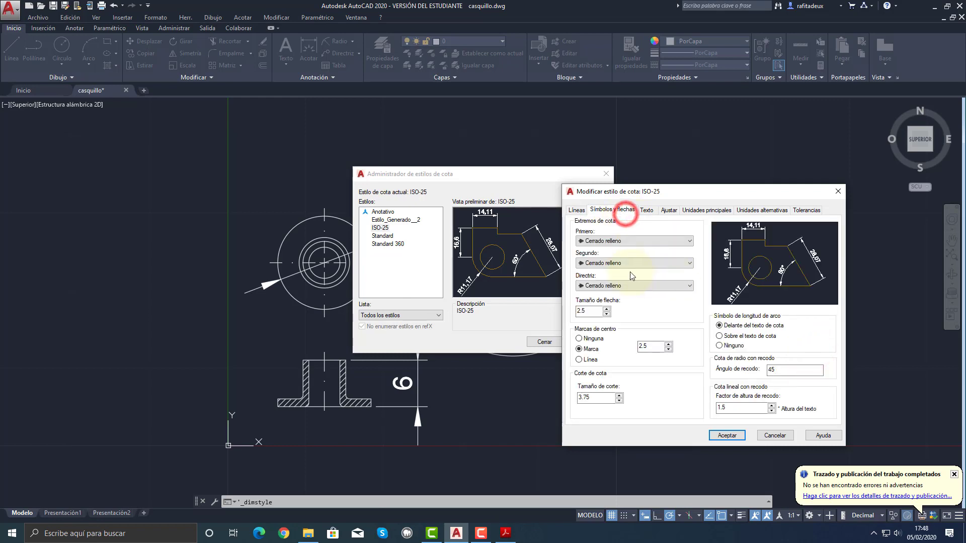
left_click(585, 311)
left_click(646, 210)
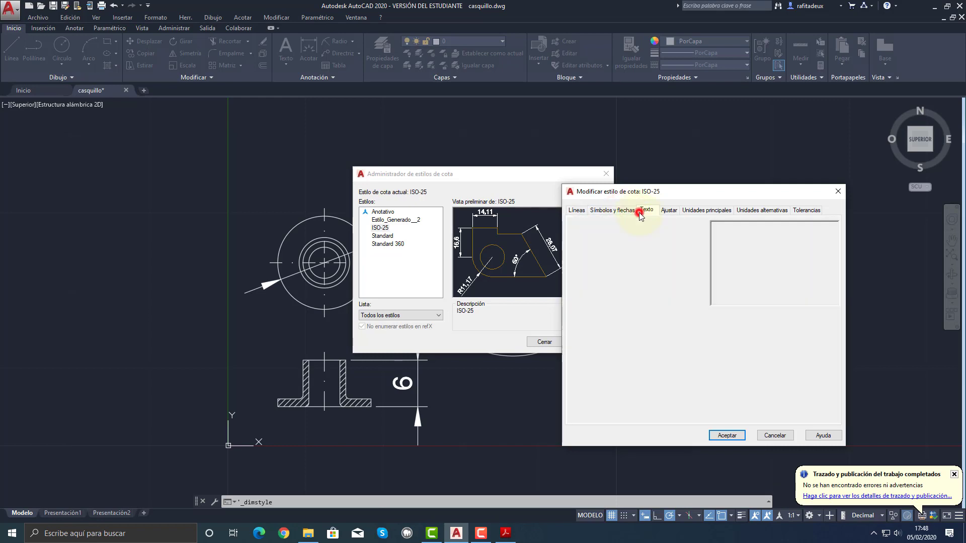
left_click(688, 283)
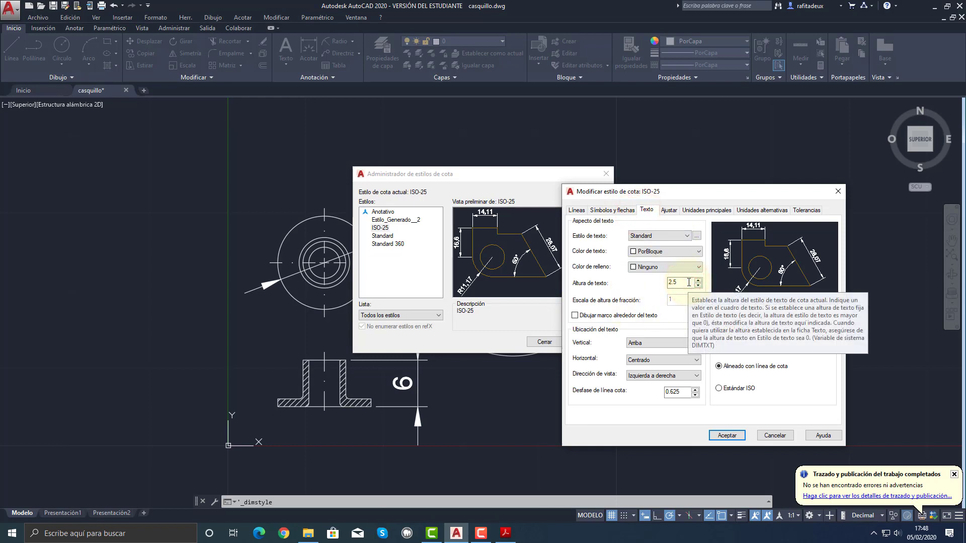
Set the ISO-25 style's overall scale (Usar escala general) to 1/4, accept the change and close the dimension style manager.
left_click(671, 211)
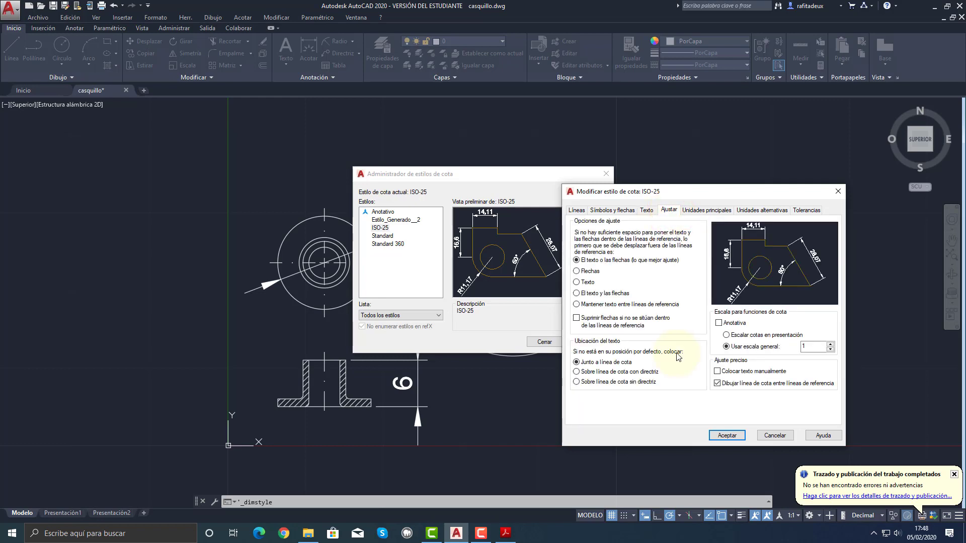
double_click(808, 347)
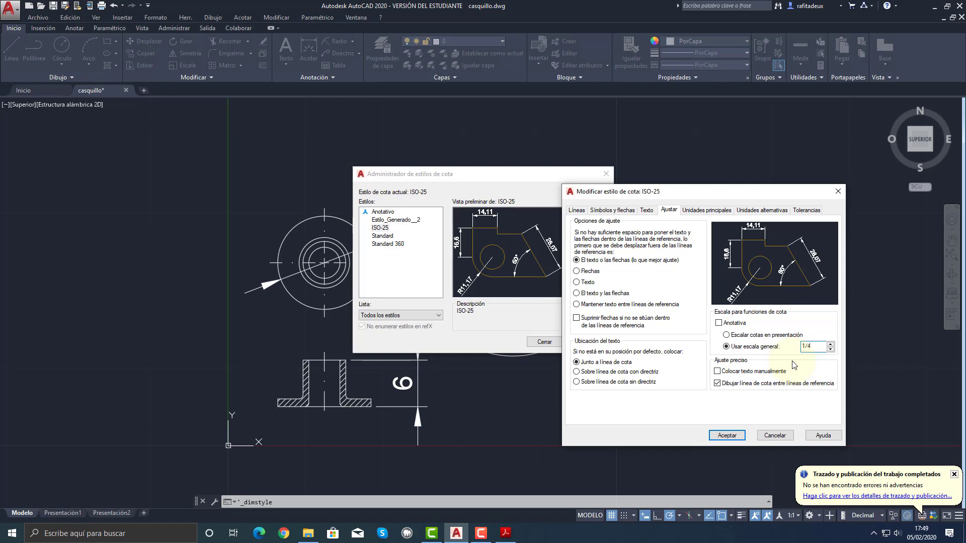
left_click(727, 436)
left_click(545, 342)
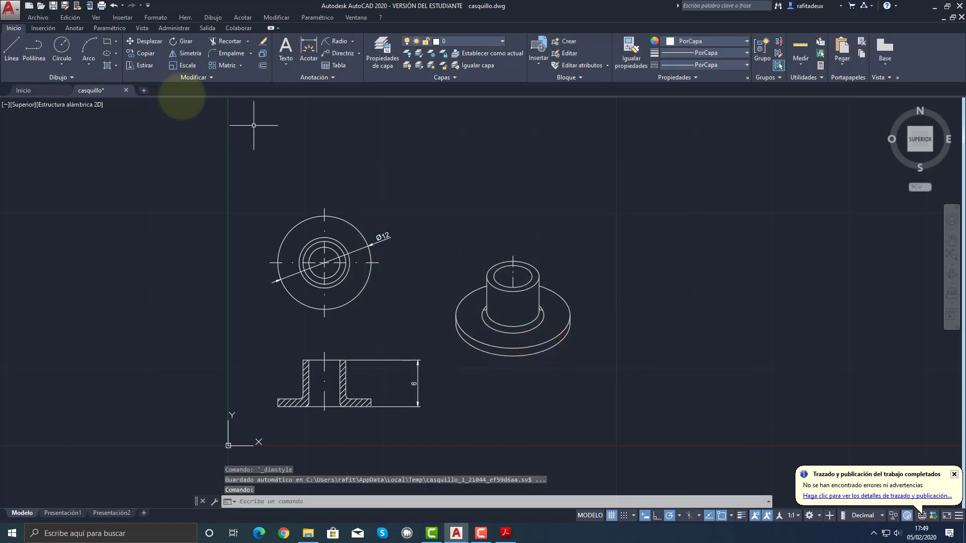
Set up a plot of the model with the previous plot's configuration (Trazado previo) at 4:1 and preview the sheet.
left_click(20, 14)
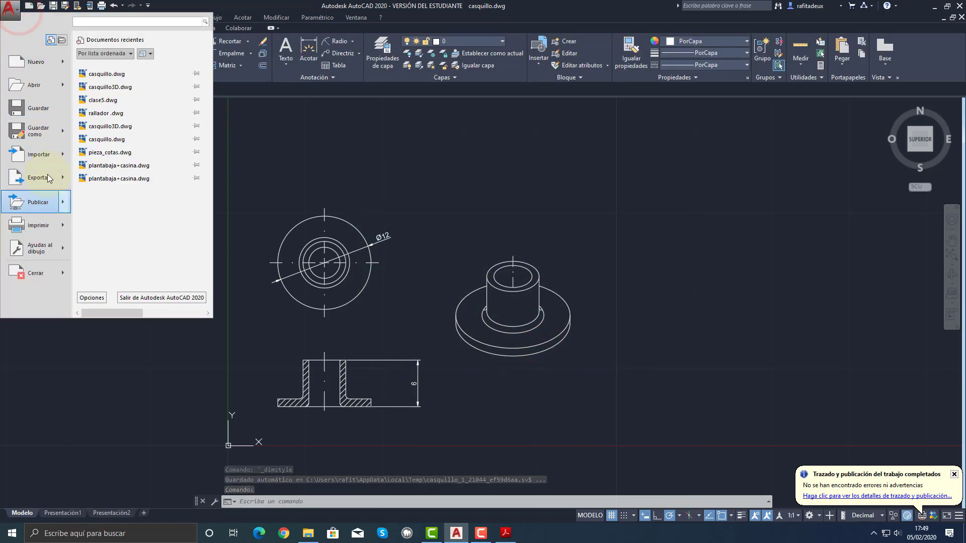
mouse_move(50, 220)
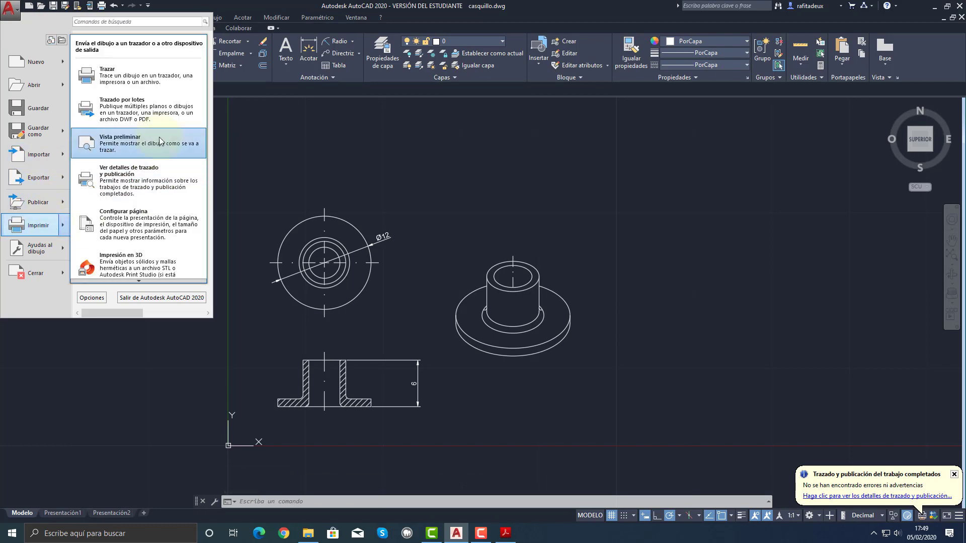
left_click(141, 82)
left_click(422, 165)
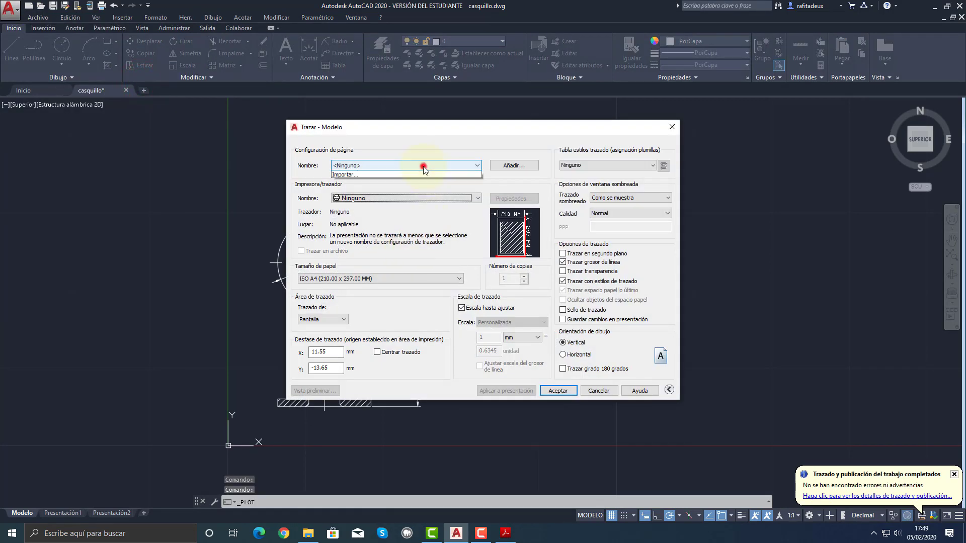
left_click(382, 181)
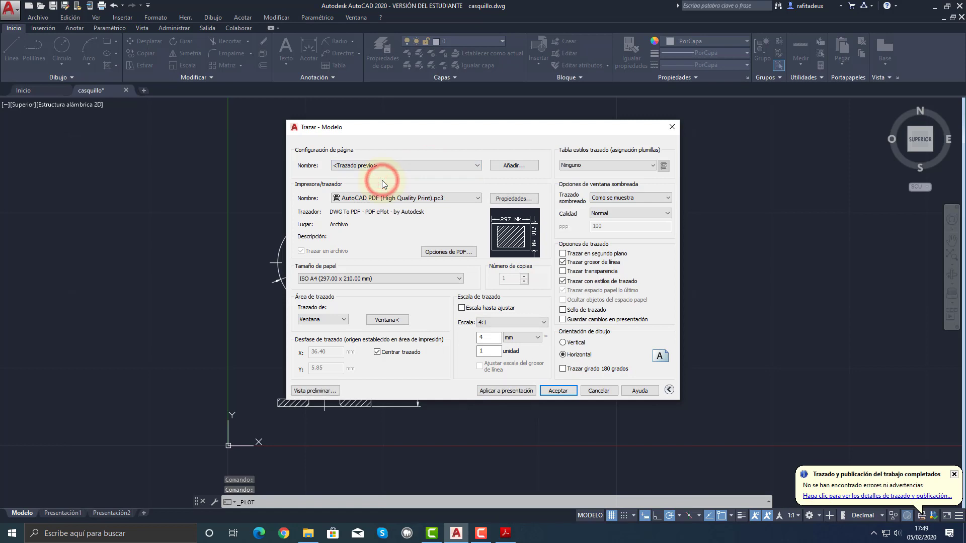
double_click(484, 351)
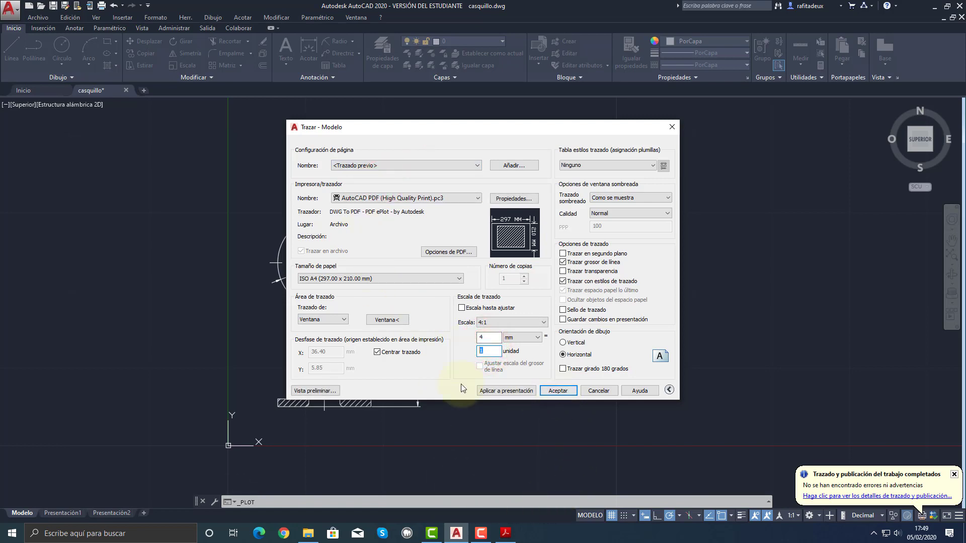
left_click(315, 391)
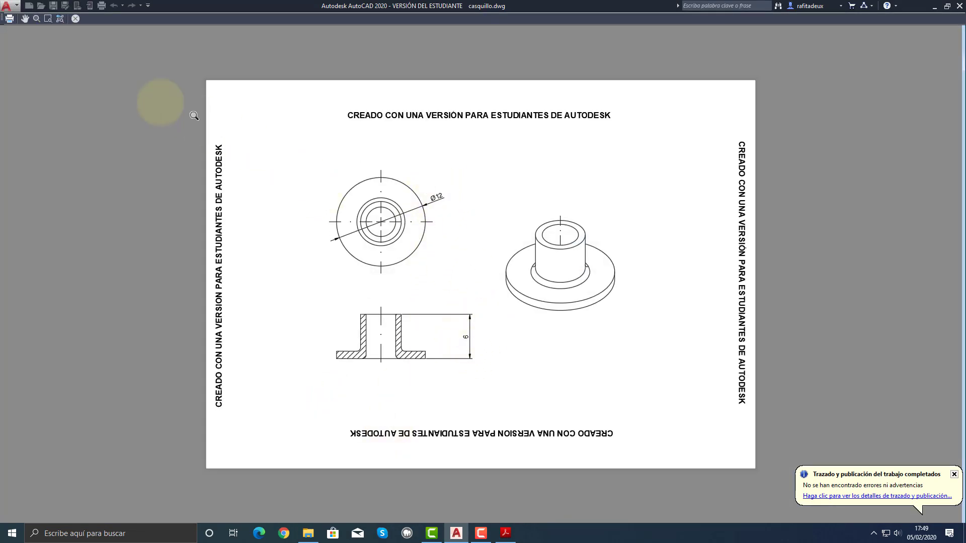
Plot the previewed sheet to a PDF named casquillo03 in the practicas folder.
left_click(9, 19)
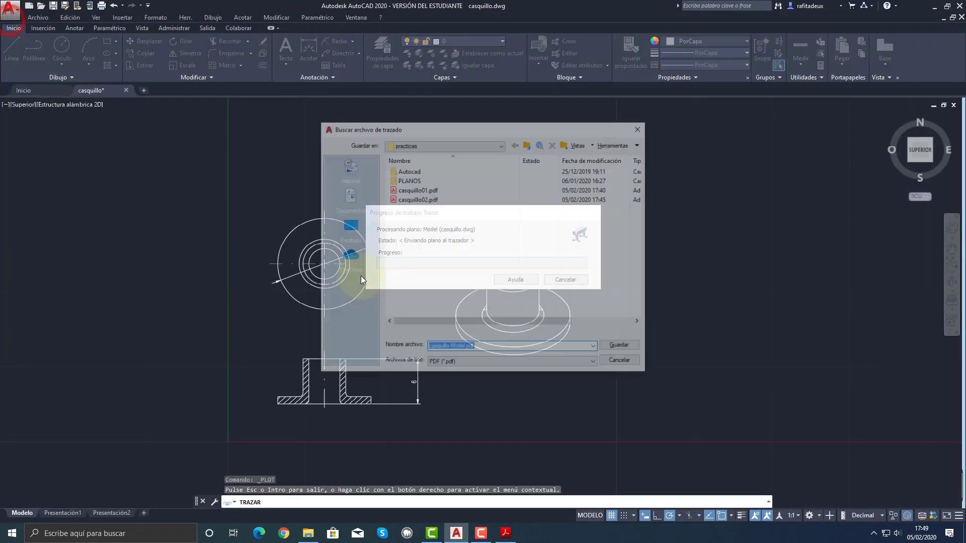
left_click(417, 200)
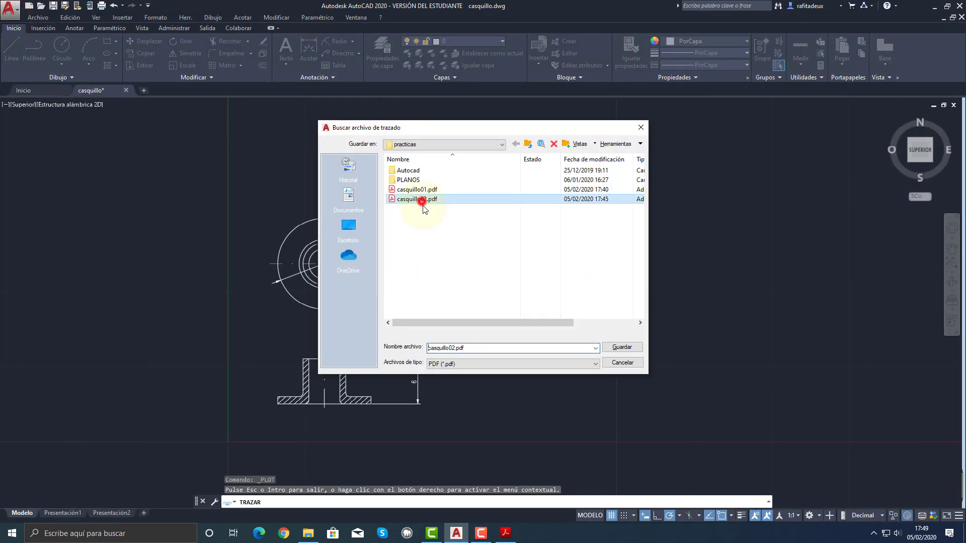
double_click(455, 348)
type("casquillo03")
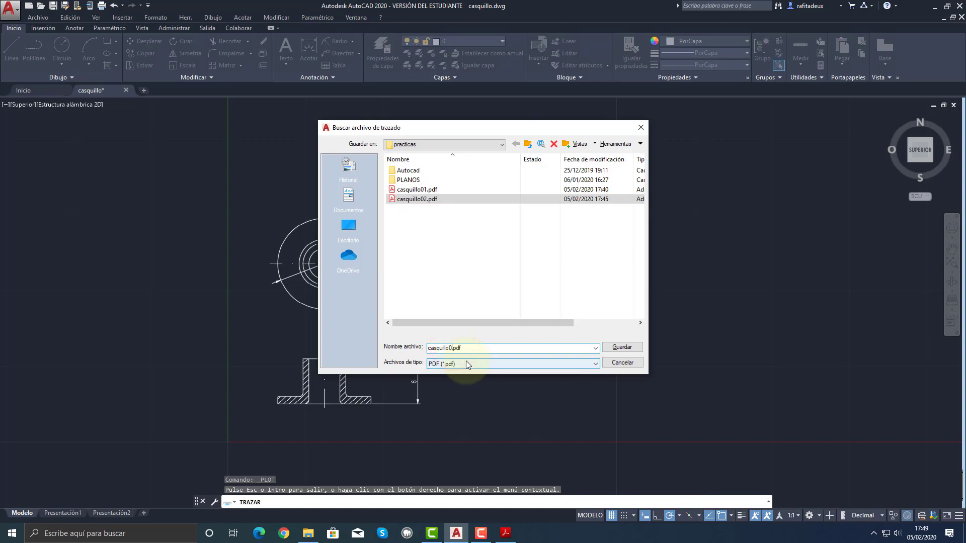
key("Return")
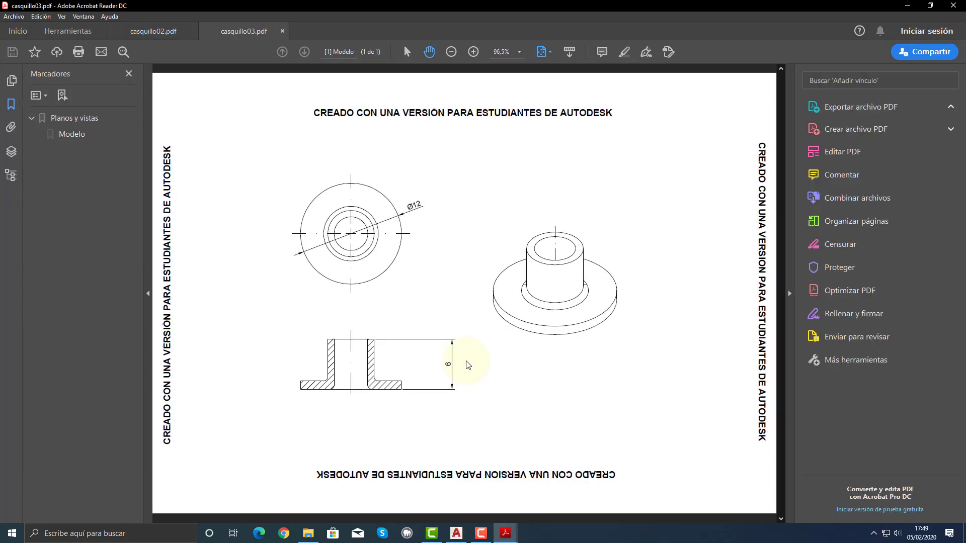
Examine the section view's 6 dimension text and arrows up close in casquillo03.pdf.
left_click(473, 53)
left_click(473, 52)
left_click(473, 52)
left_click_drag(624, 405, 478, 162)
left_click(474, 53)
left_click(474, 52)
left_click(473, 53)
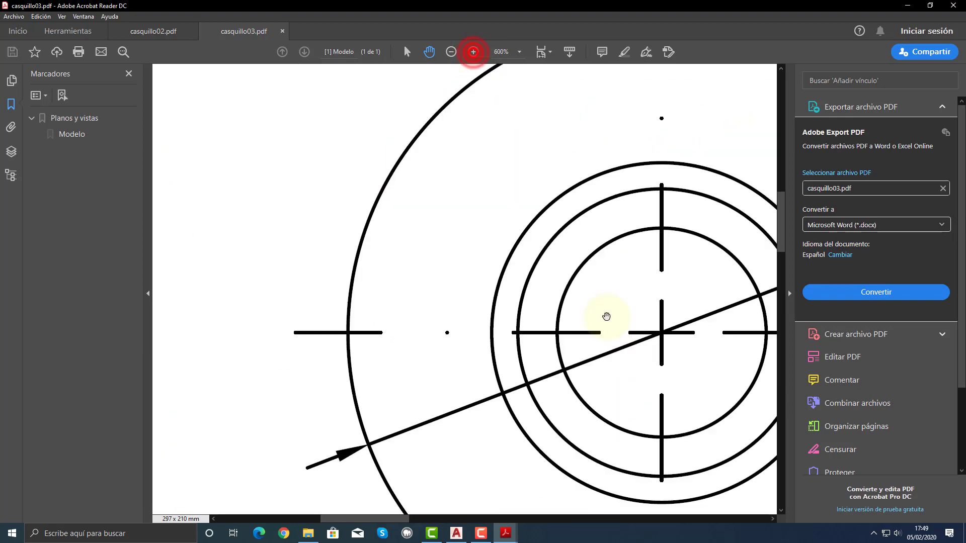
mouse_move(659, 378)
left_mouse_down()
mouse_move(606, 390)
mouse_move(431, 161)
left_mouse_up()
left_click_drag(548, 334, 505, 233)
left_click_drag(580, 292, 520, 71)
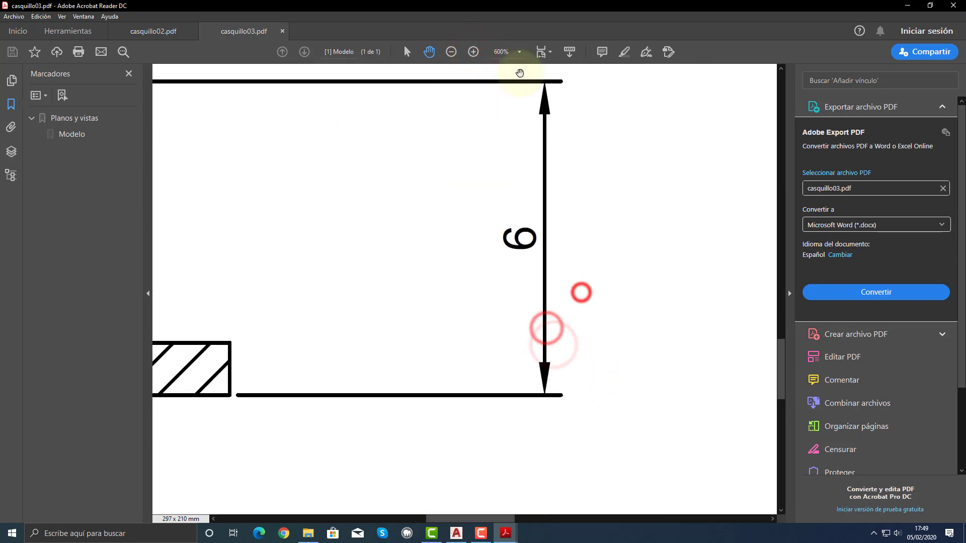
left_click(478, 56)
left_click_drag(606, 277, 450, 276)
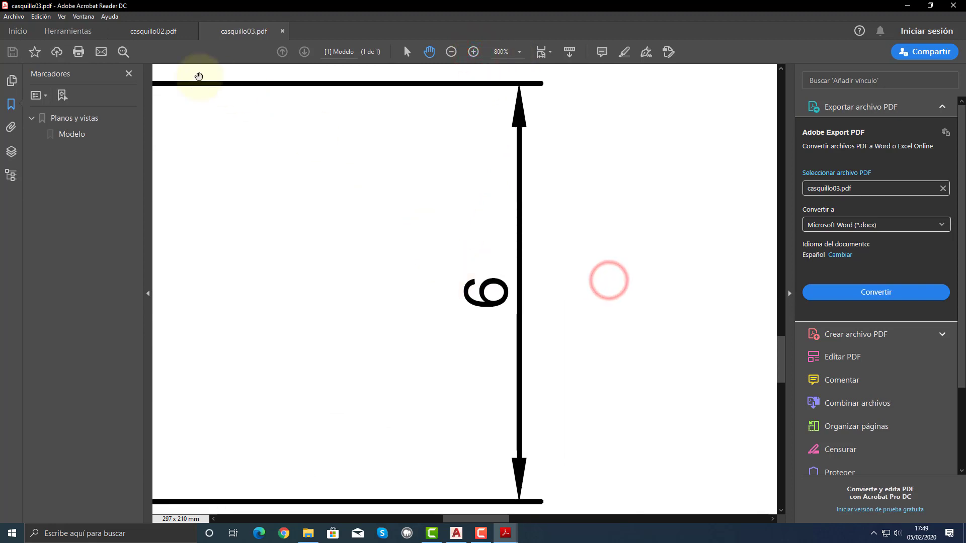
Measure the height of the 6 dimension text with the Distance tool, placing the measurement above it, and review the sheet.
left_click(92, 32)
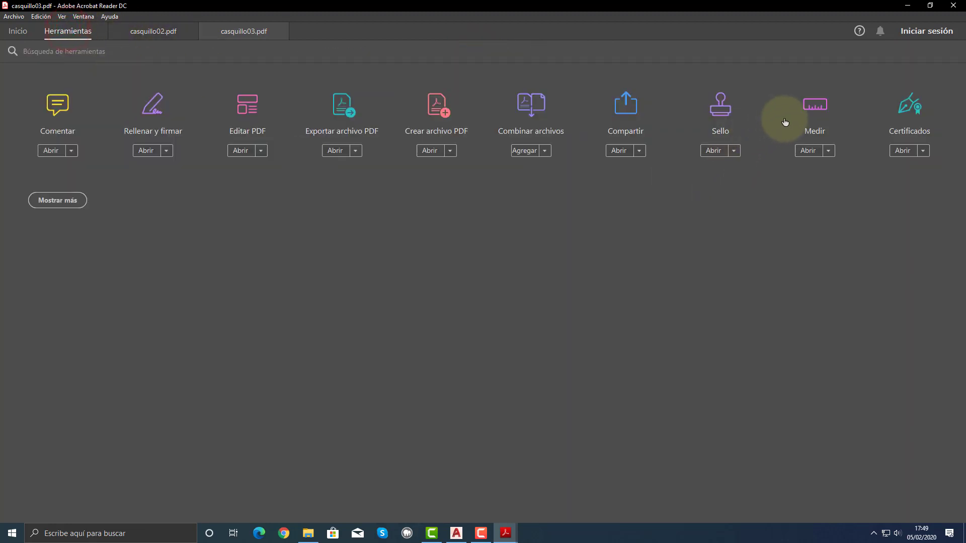
left_click(816, 107)
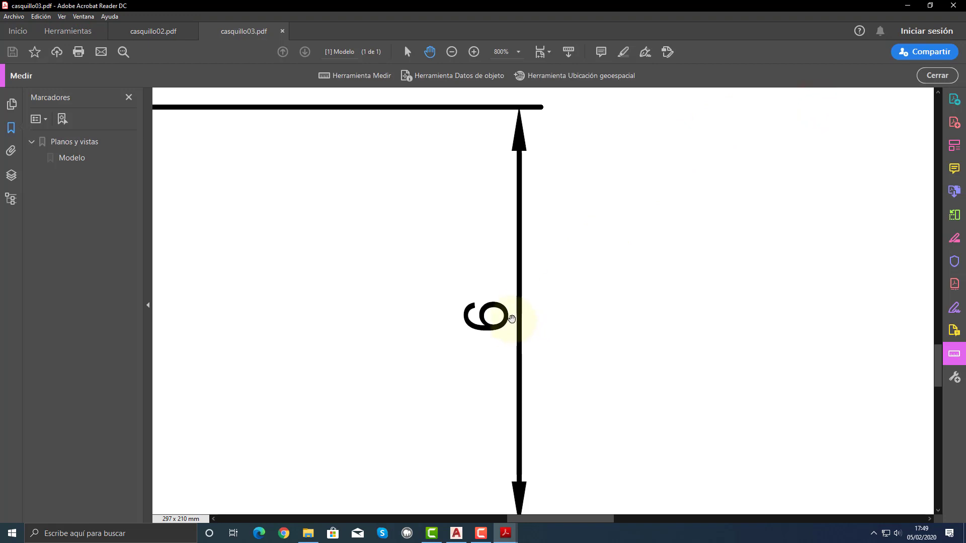
left_click(356, 75)
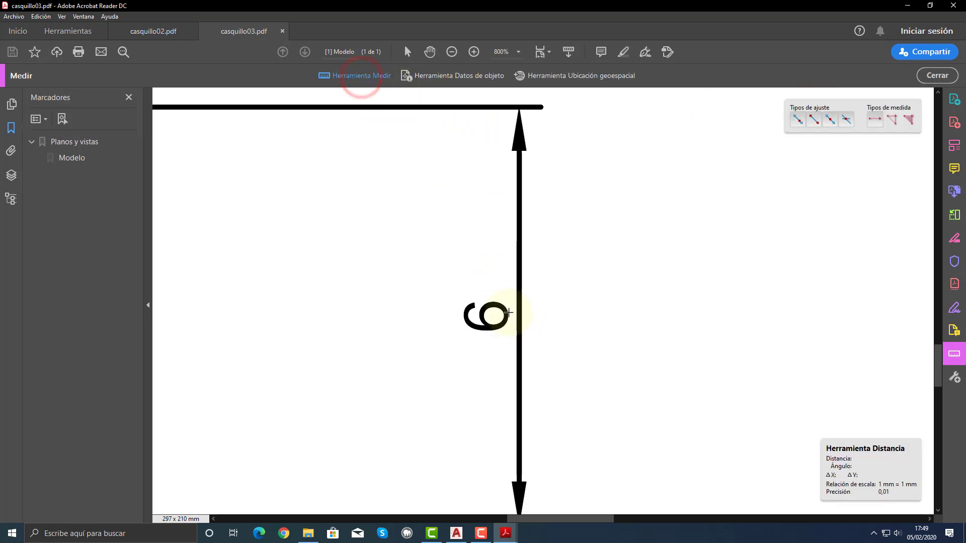
left_click(508, 316)
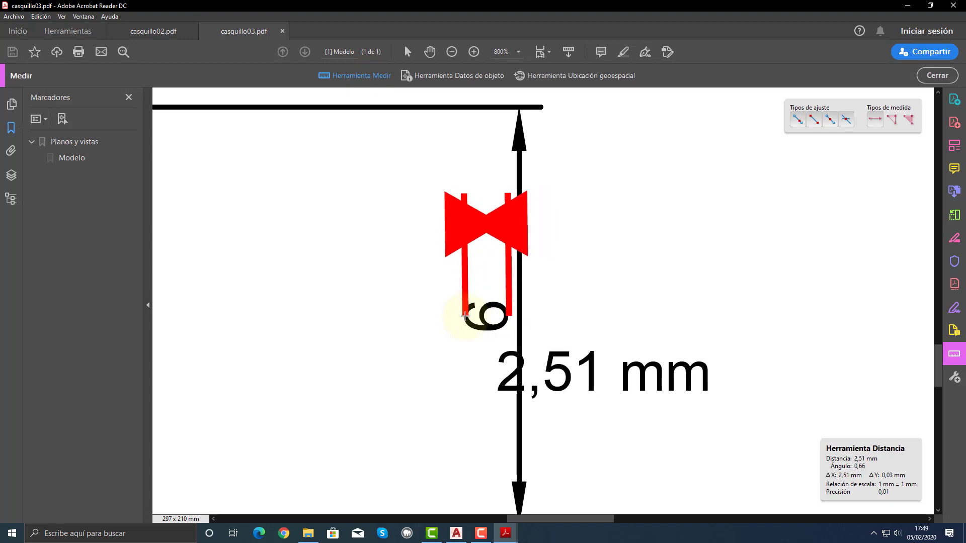
left_click(438, 281)
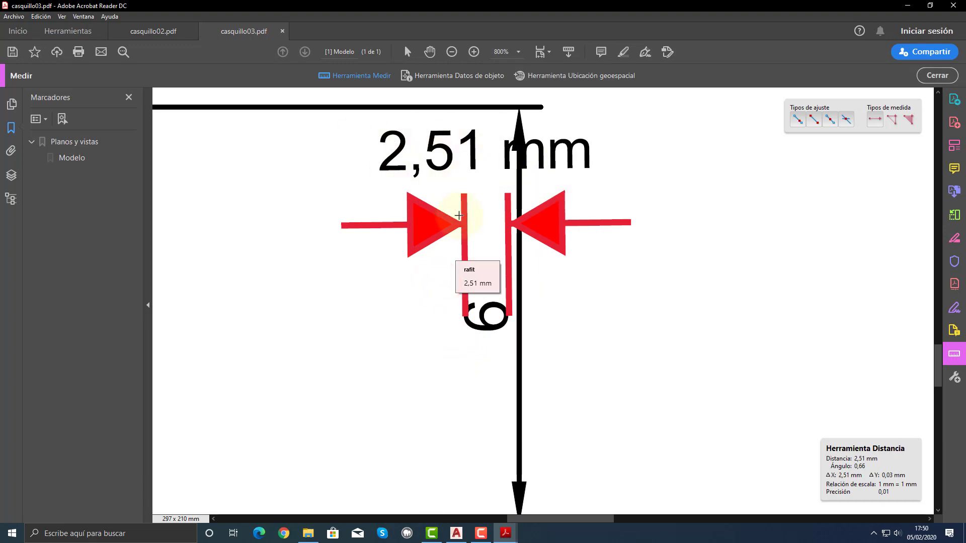
key("Escape")
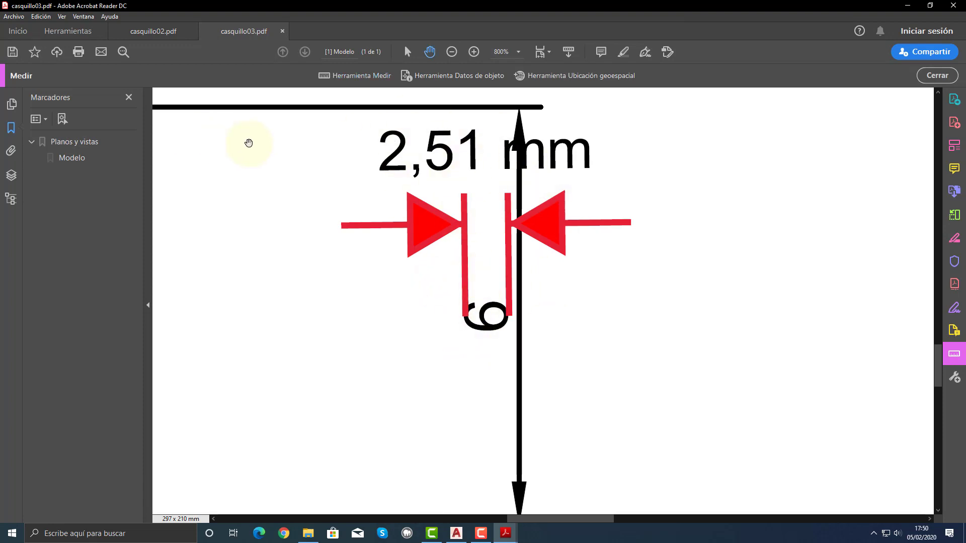
left_click(451, 52)
left_click(452, 52)
left_click(451, 52)
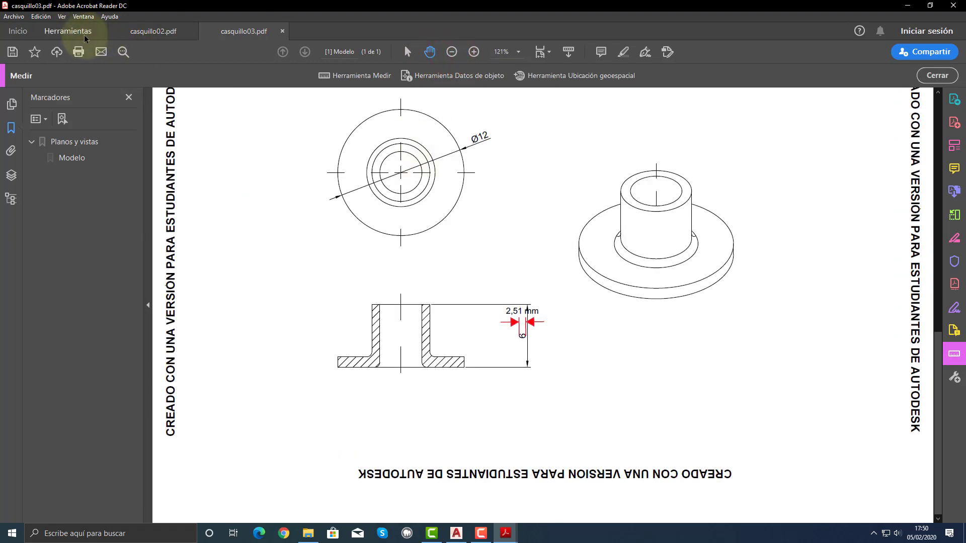
Open the recent file casquillo01.pdf, look at its dimensions, and return to casquillo03.pdf for comparison.
left_click(13, 16)
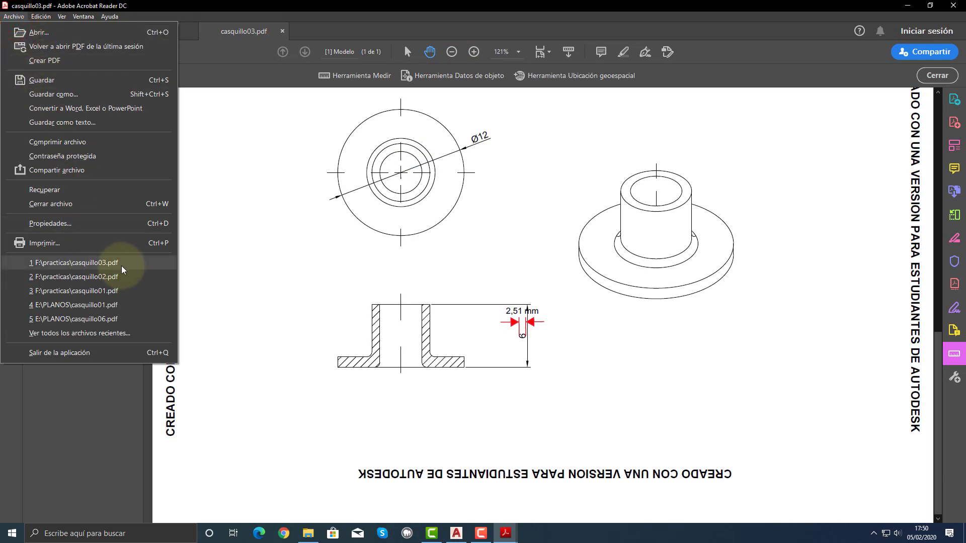
left_click(115, 292)
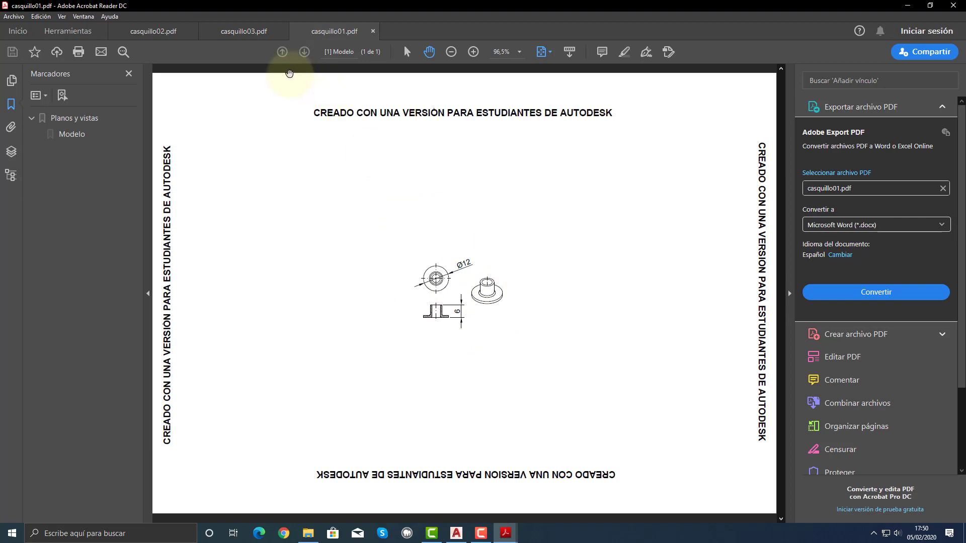
left_click(247, 30)
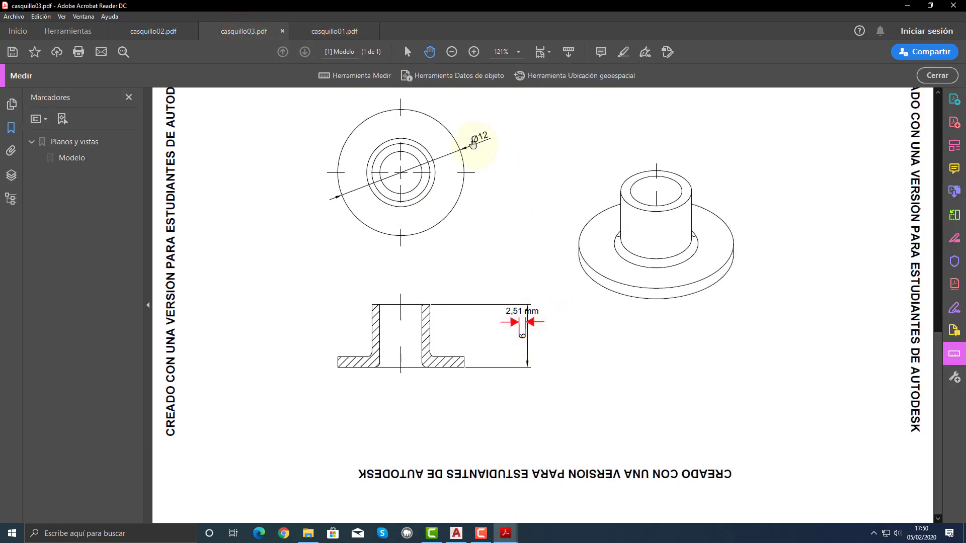
Tile the casquillo01, casquillo02 and casquillo03 PDF windows vertically.
left_click(62, 16)
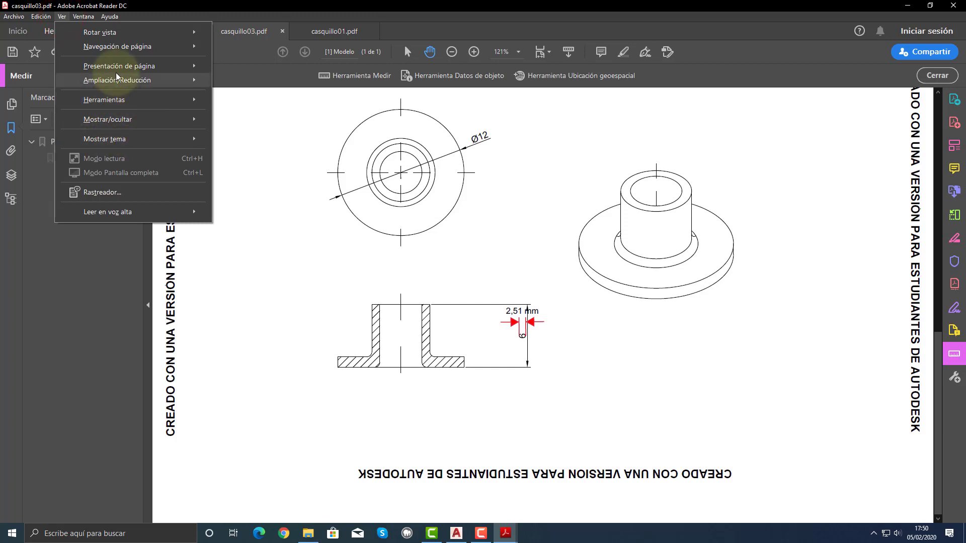
mouse_move(84, 17)
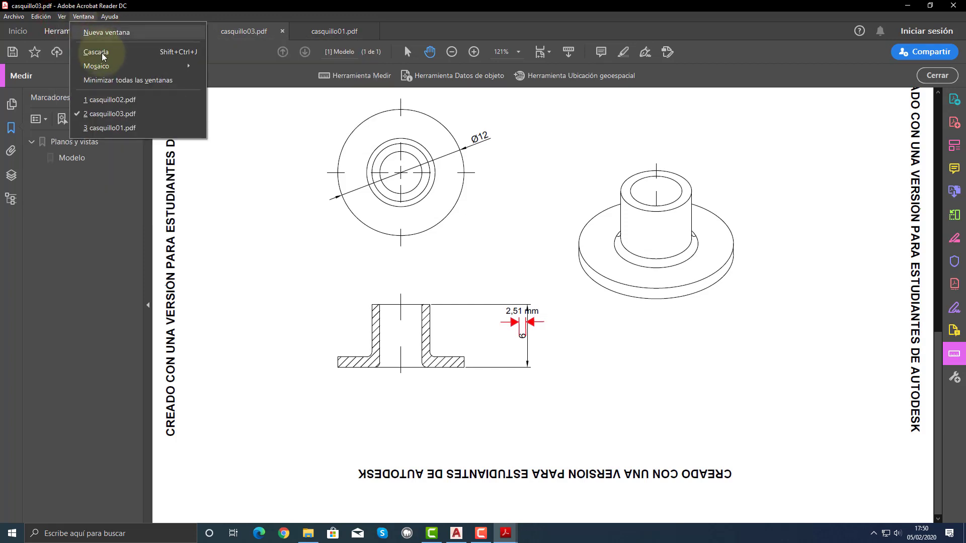
mouse_move(129, 71)
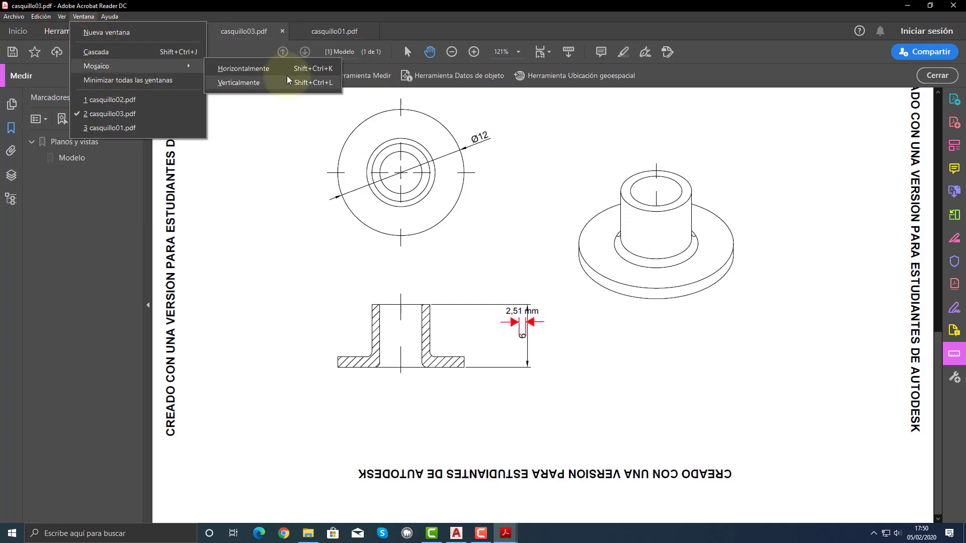
left_click(268, 83)
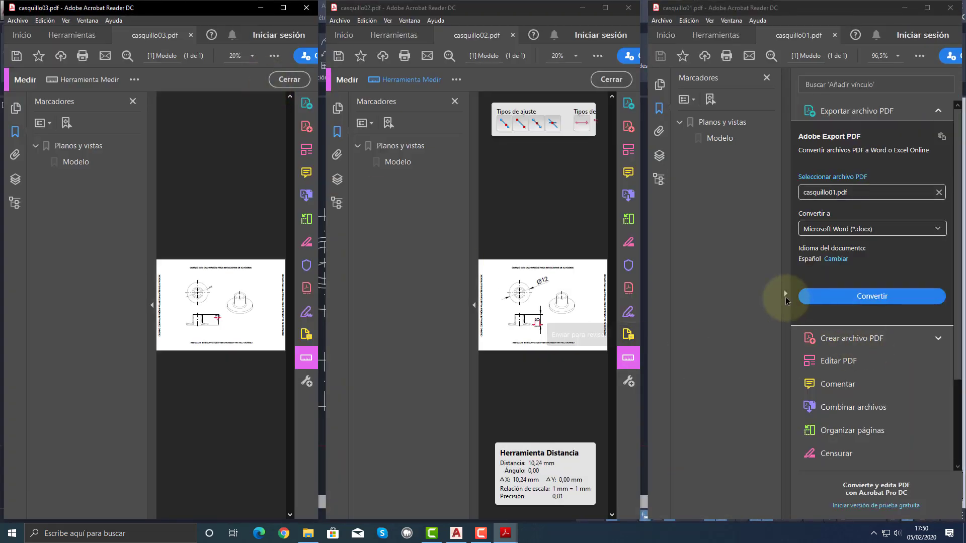
Hide the side panes in the casquillo01, casquillo02 and casquillo03 windows so each sheet fills its window.
left_click(786, 294)
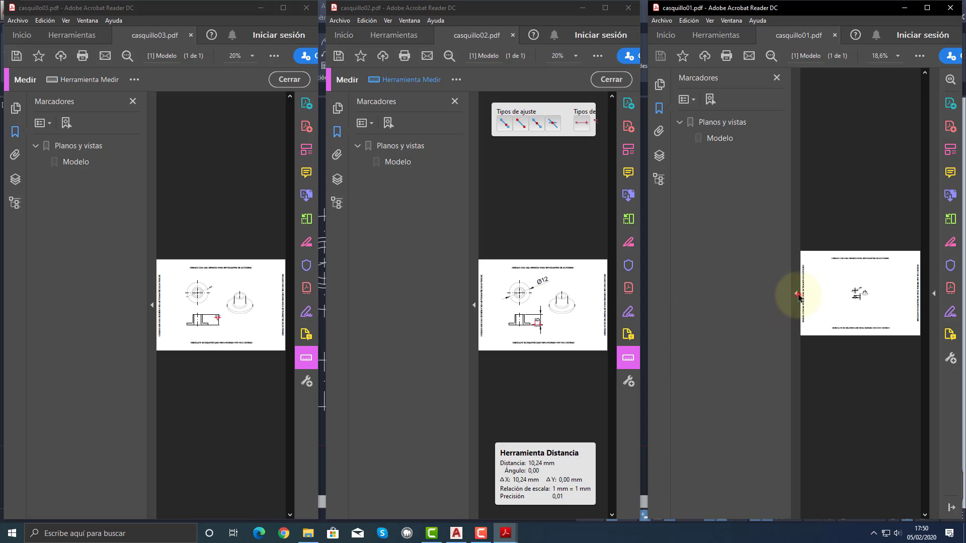
left_click(796, 294)
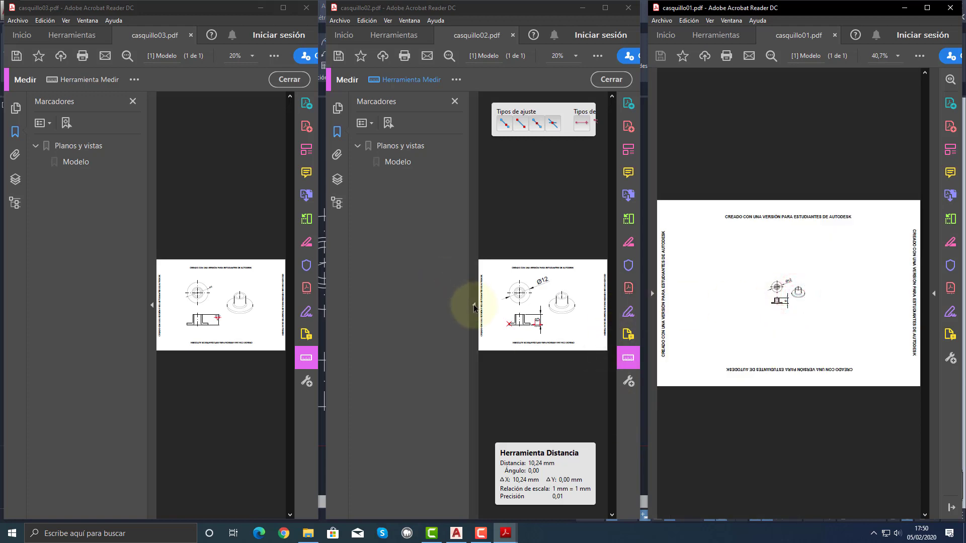
left_click(474, 304)
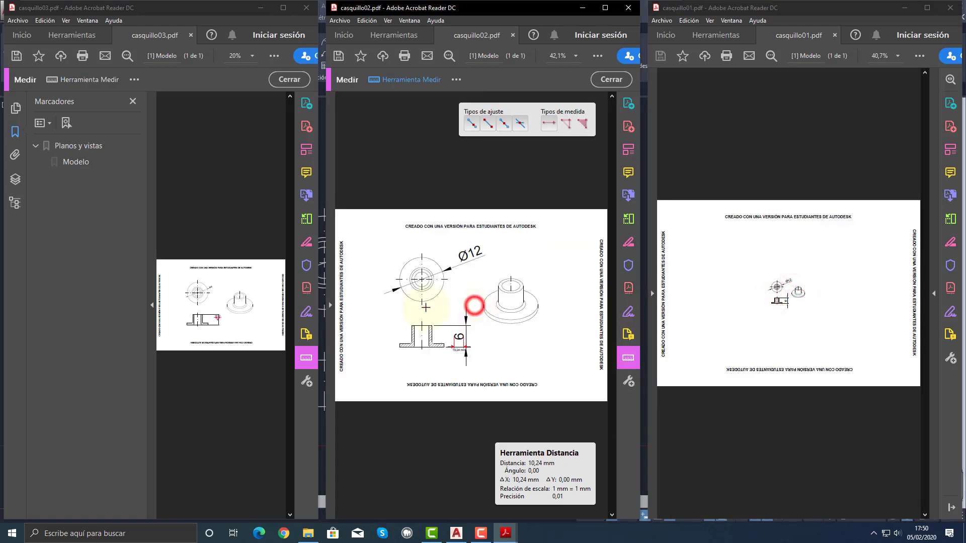
left_click(149, 304)
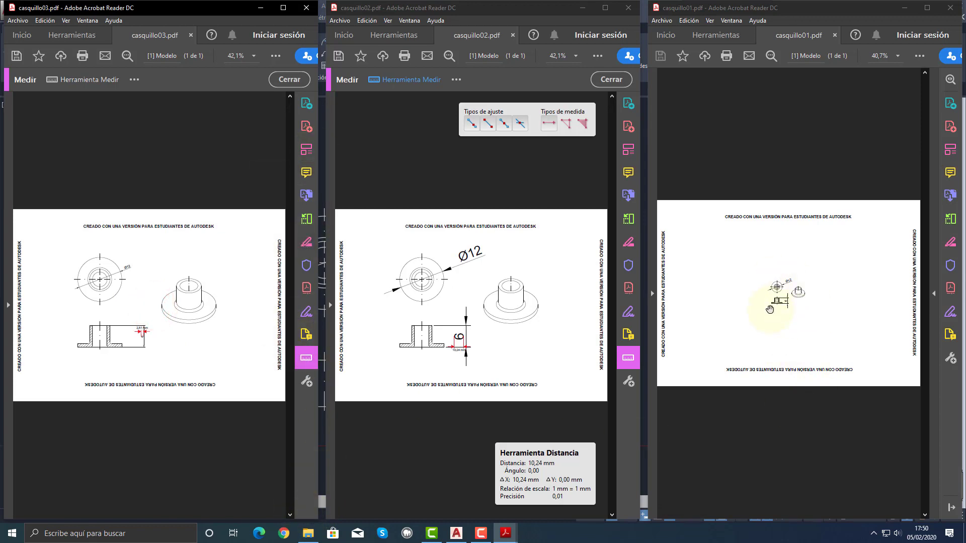
Show casquillo01.pdf at 100% zoom with the bushing views centred in its window.
left_click(897, 56)
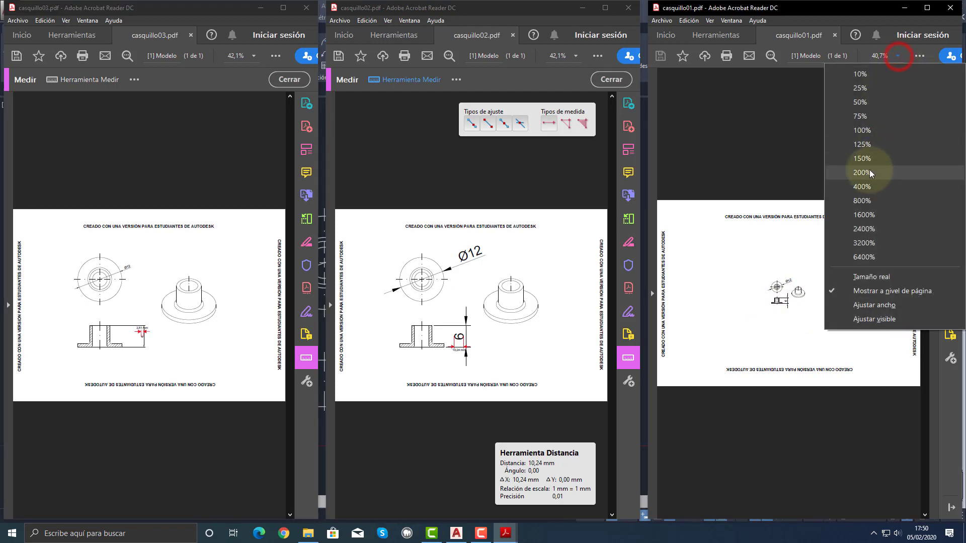
left_click(865, 130)
left_click_drag(873, 313, 822, 325)
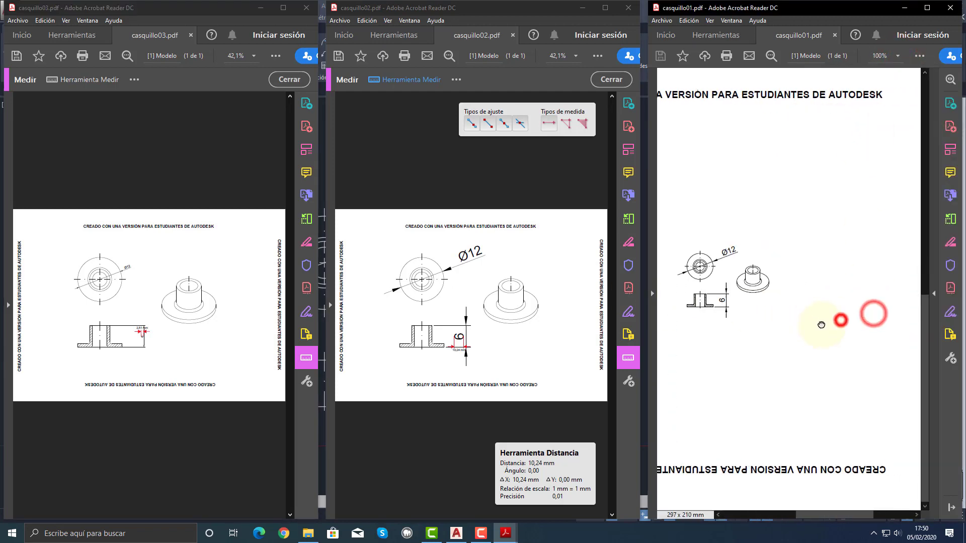
left_click_drag(754, 311, 849, 325)
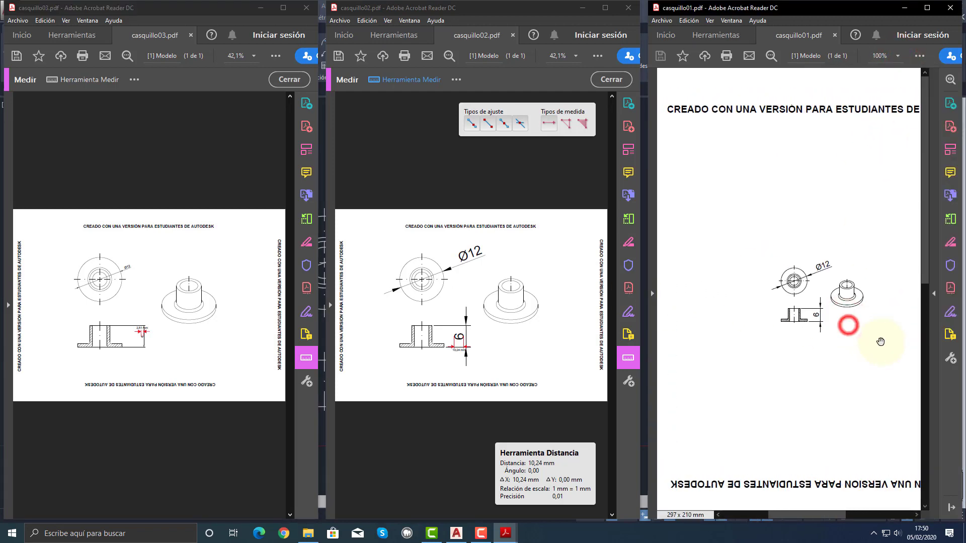
Show casquillo03.pdf at 100% zoom with the top and section views and their dimensions in sight.
left_click(142, 293)
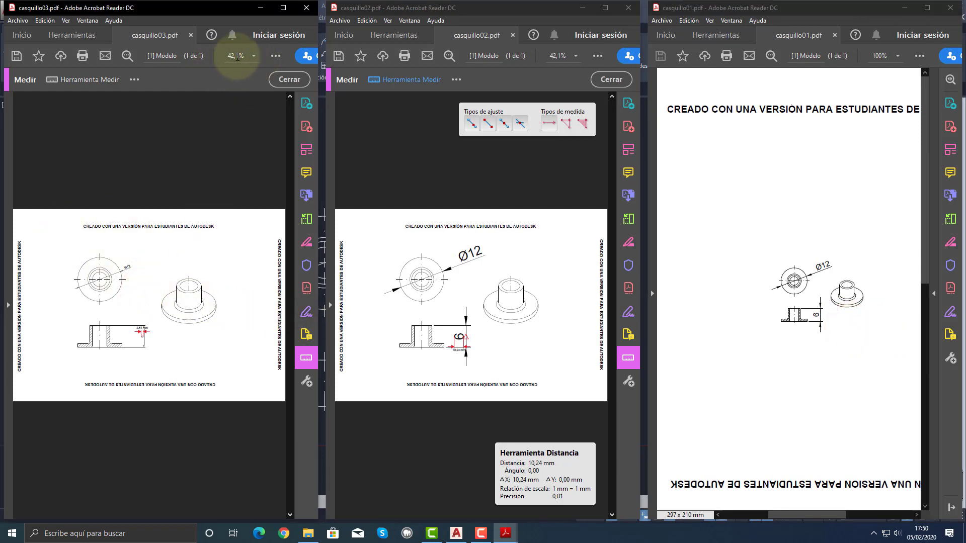
left_click(253, 56)
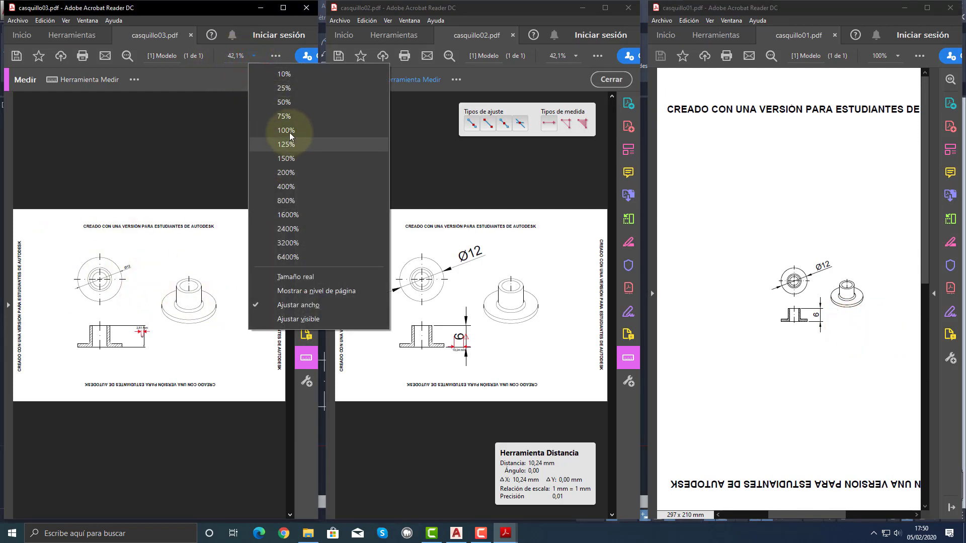
left_click(287, 130)
left_click_drag(244, 315, 108, 221)
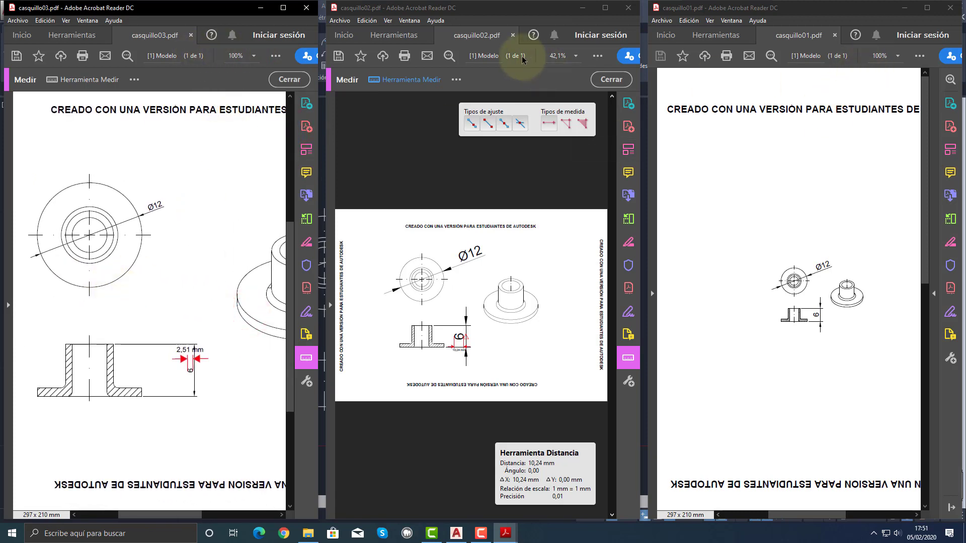
Show casquillo02.pdf at 100% zoom, leave the measuring tool, hide the tools pane and bring the dimensioned views into sight.
left_click(575, 56)
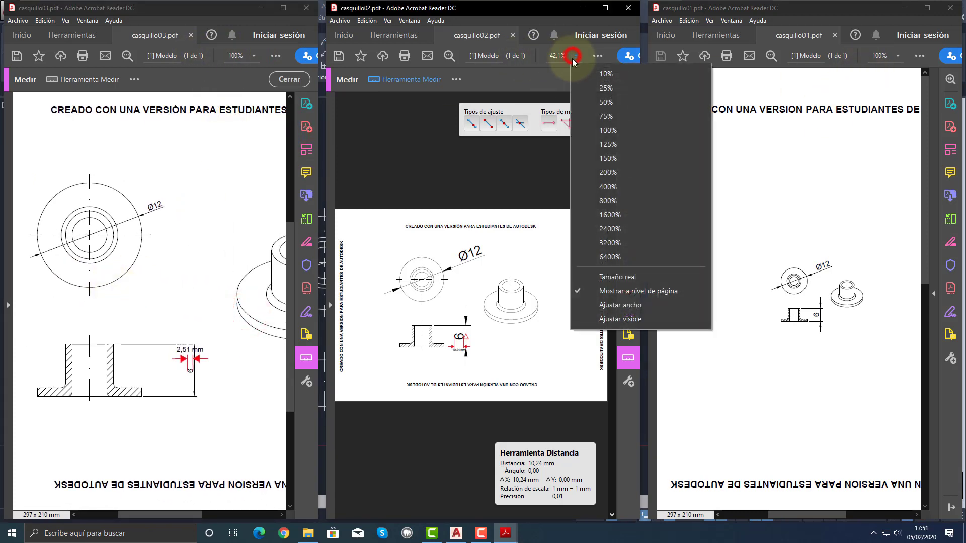
left_click(608, 130)
left_click(566, 258)
left_click(473, 248)
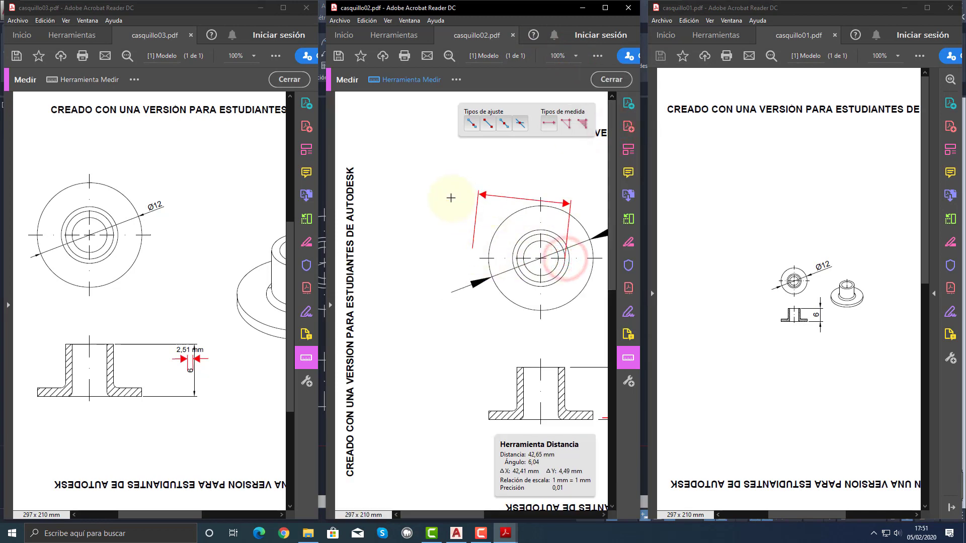
key("Escape")
key("Escape")
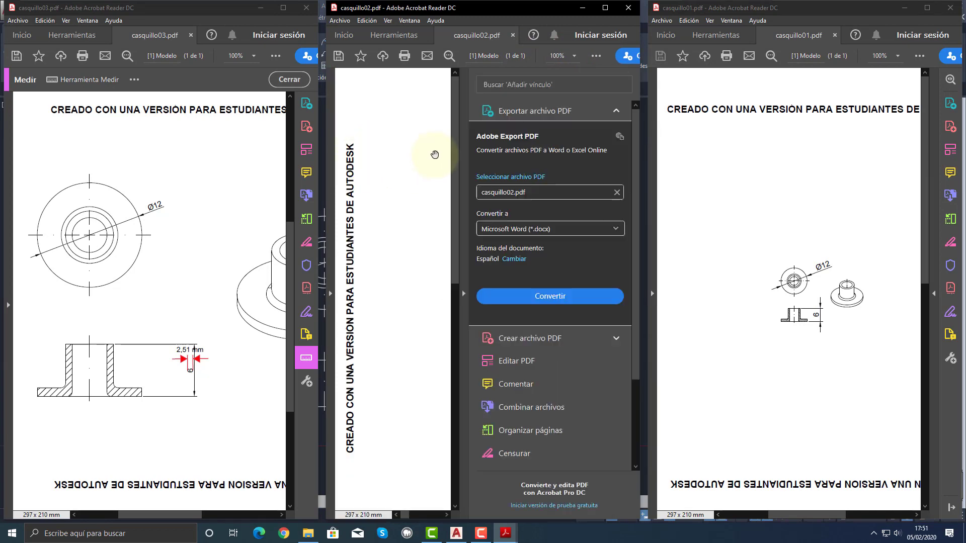
left_click(466, 293)
left_click_drag(519, 176, 384, 177)
left_click_drag(489, 233, 466, 234)
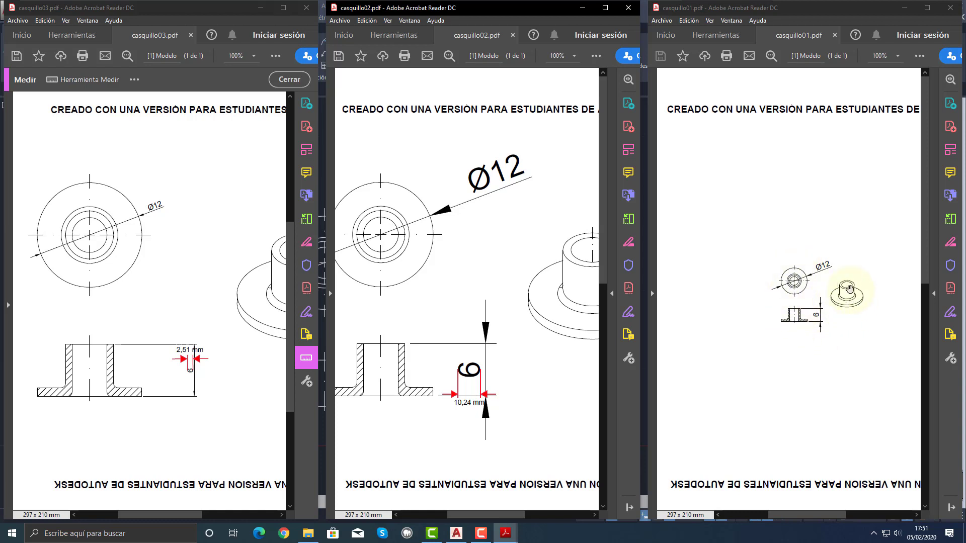
Compare the dimension text and arrow sizes of the bushing views in casquillo02.pdf and casquillo03.pdf against casquillo01.pdf.
left_click_drag(451, 255, 492, 256)
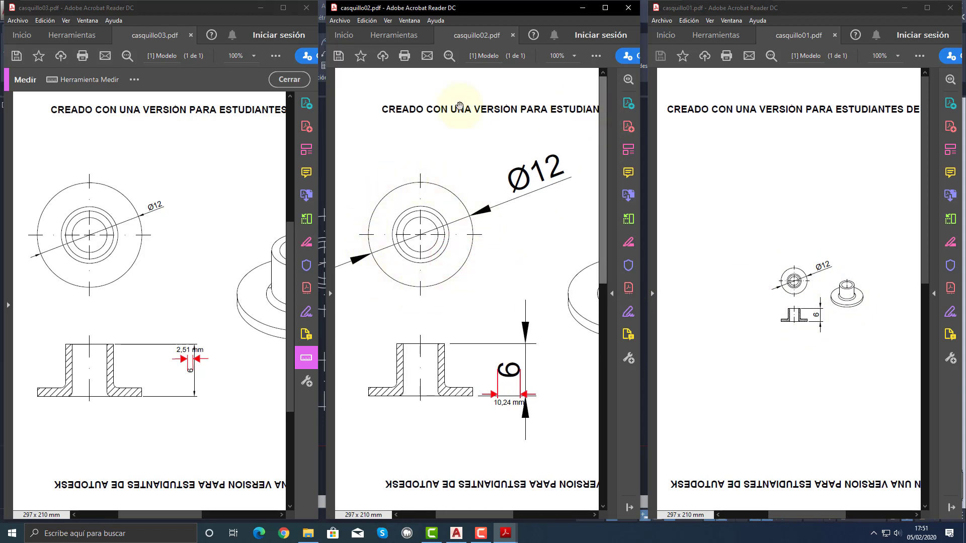
mouse_move(572, 326)
left_mouse_down()
mouse_move(465, 324)
mouse_move(509, 327)
left_mouse_up()
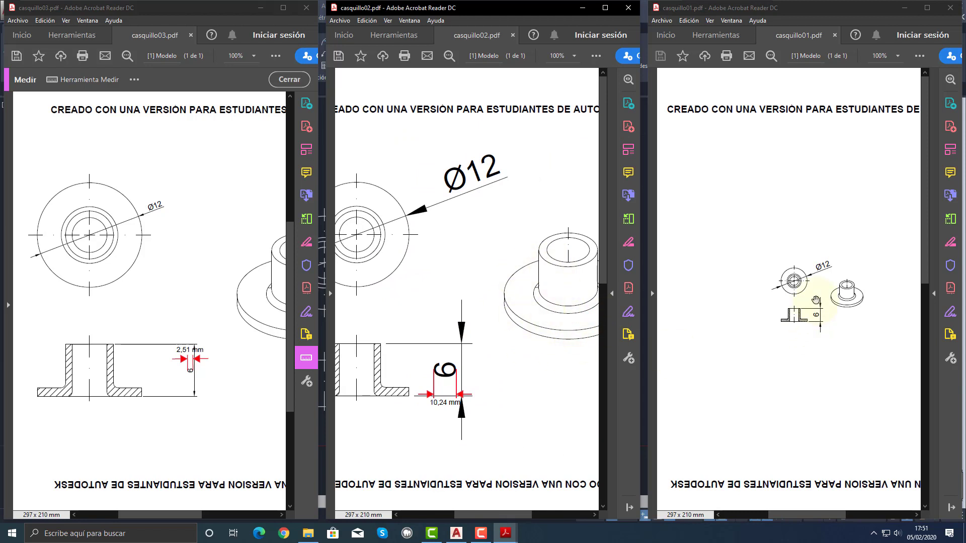
left_click_drag(443, 369, 479, 369)
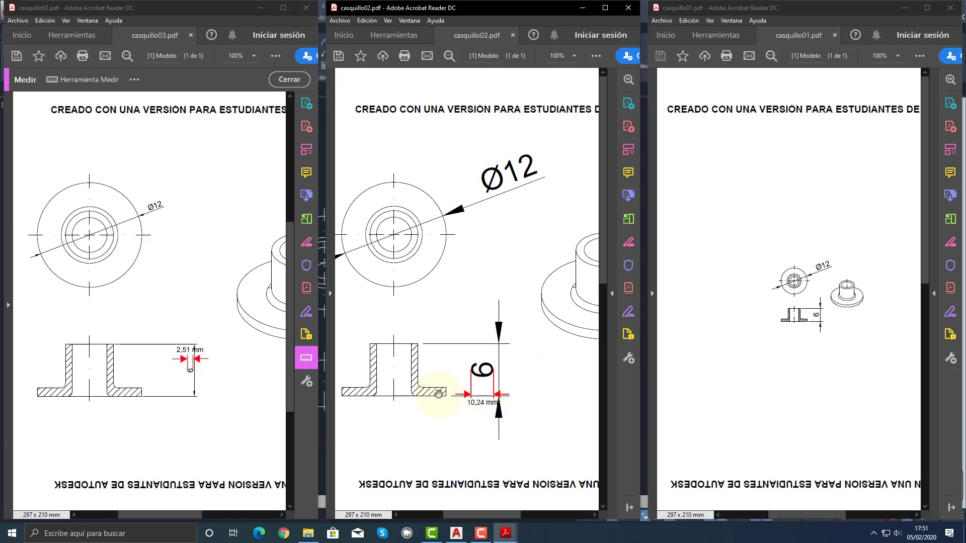
left_click_drag(197, 331, 169, 330)
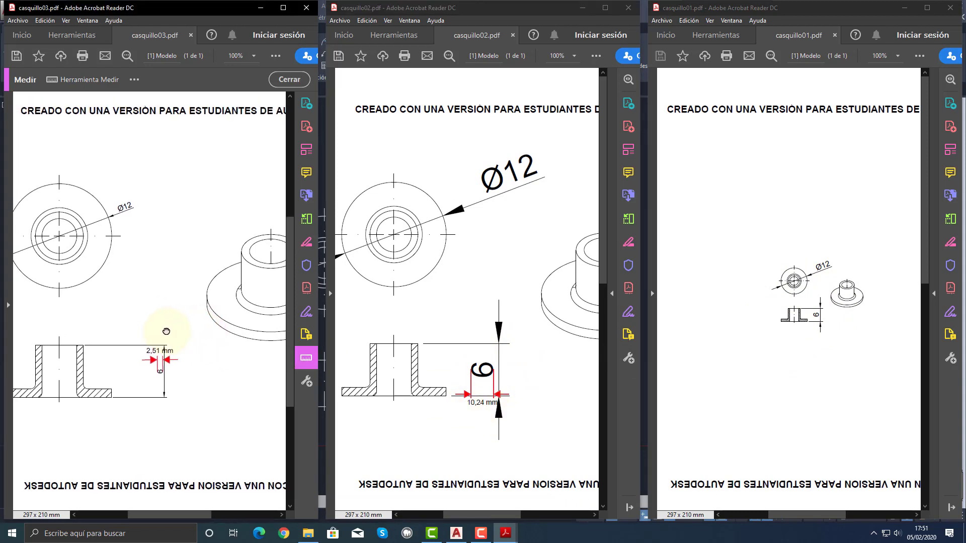
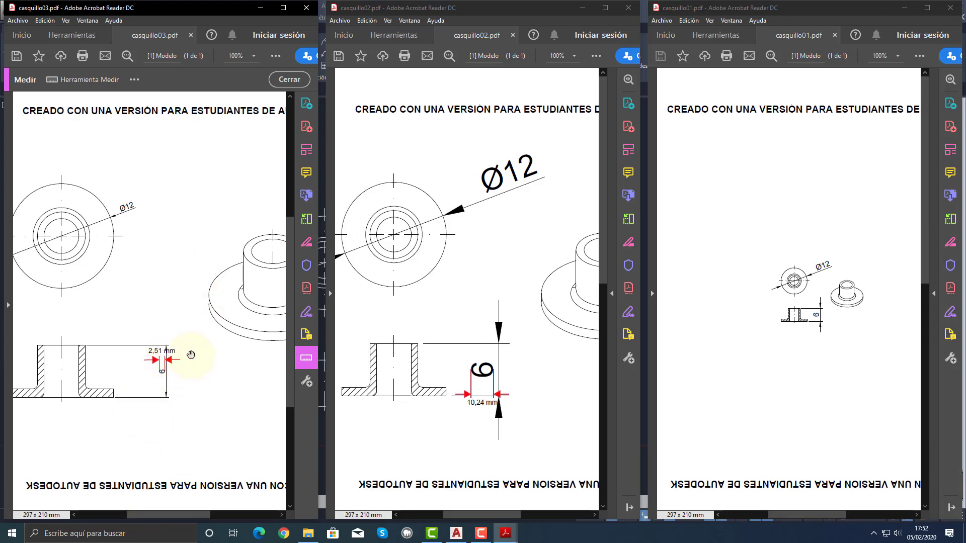
Close the three bushing PDFs without saving changes and return to the casquillo drawing in AutoCAD.
left_click(306, 7)
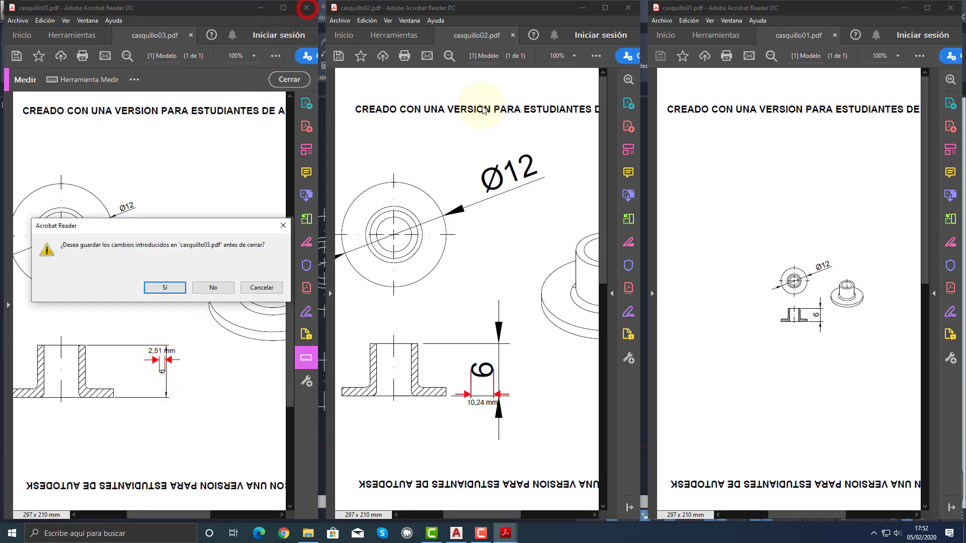
left_click(206, 288)
left_click(628, 8)
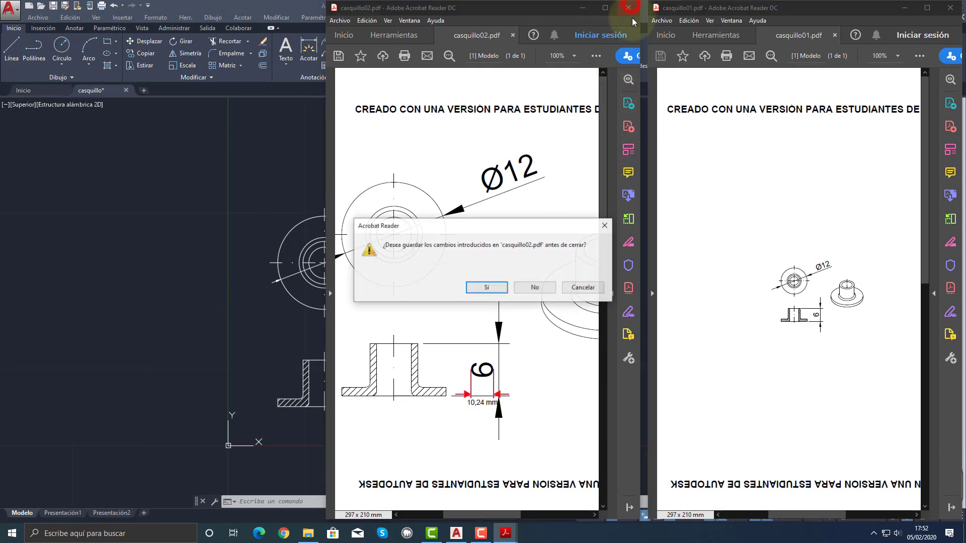
left_click(533, 288)
left_click(951, 7)
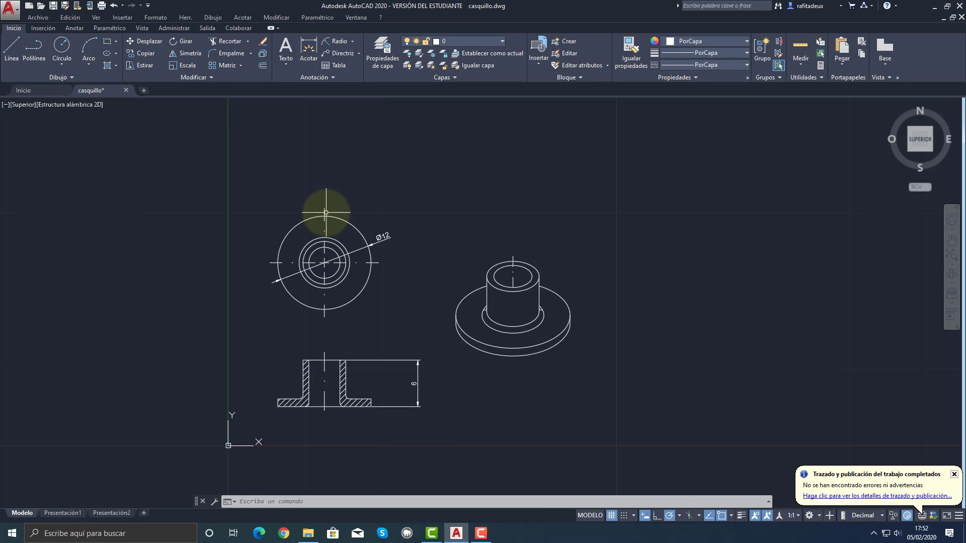
Modify the ISO-25 dimension style to use an overall scale of 1.
left_click(164, 20)
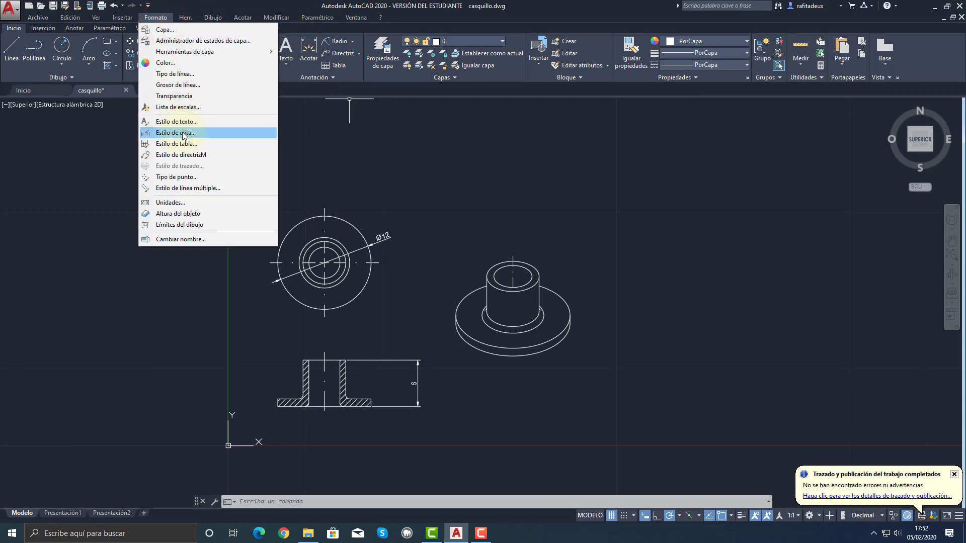
left_click(182, 133)
left_click(593, 247)
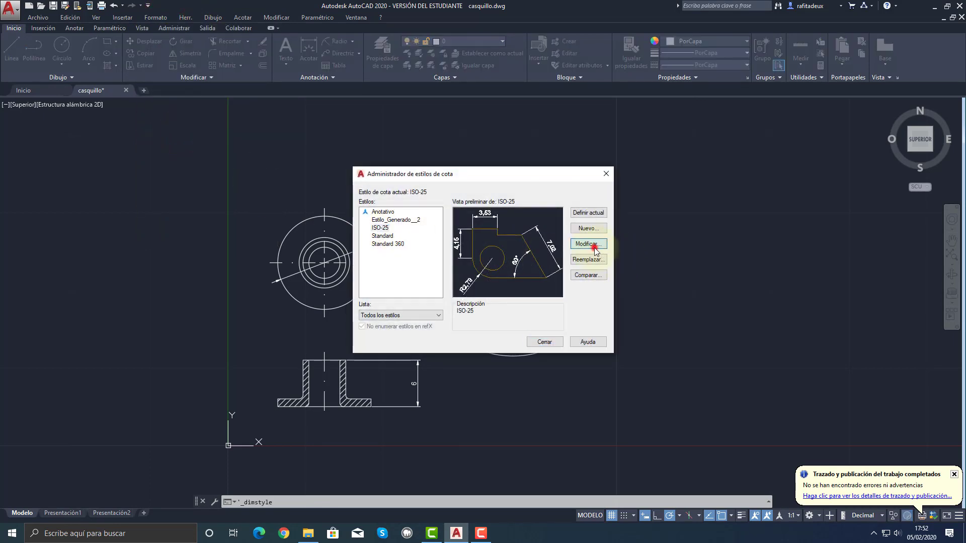
left_click(821, 346)
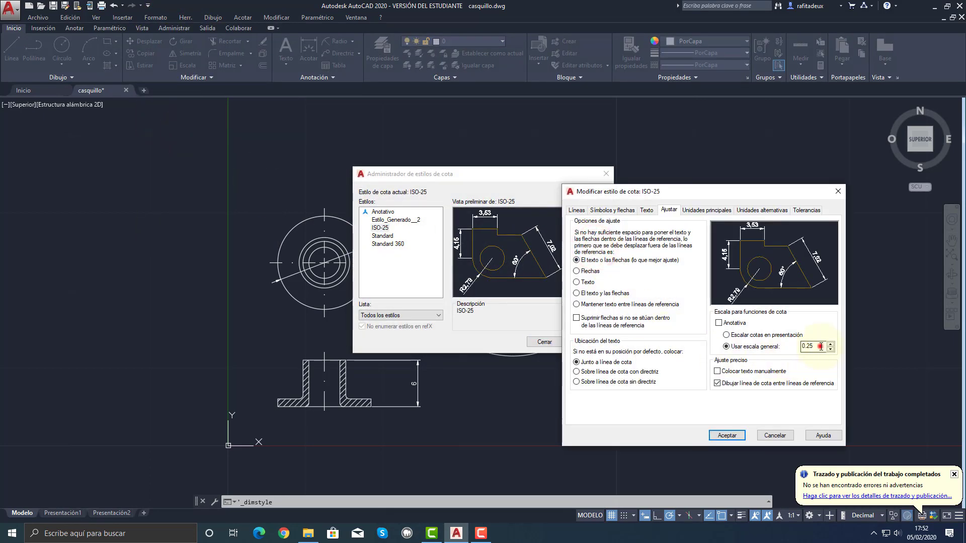
double_click(821, 347)
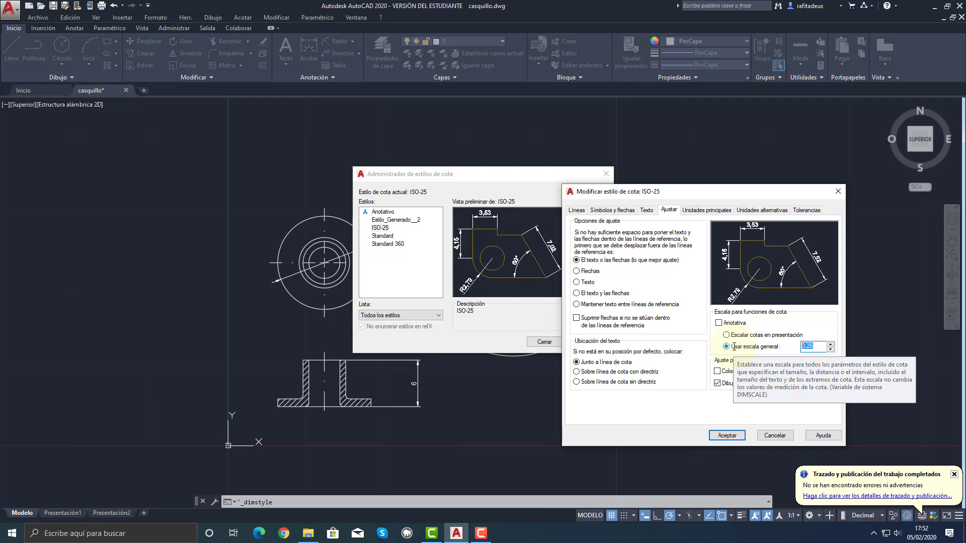
type("1")
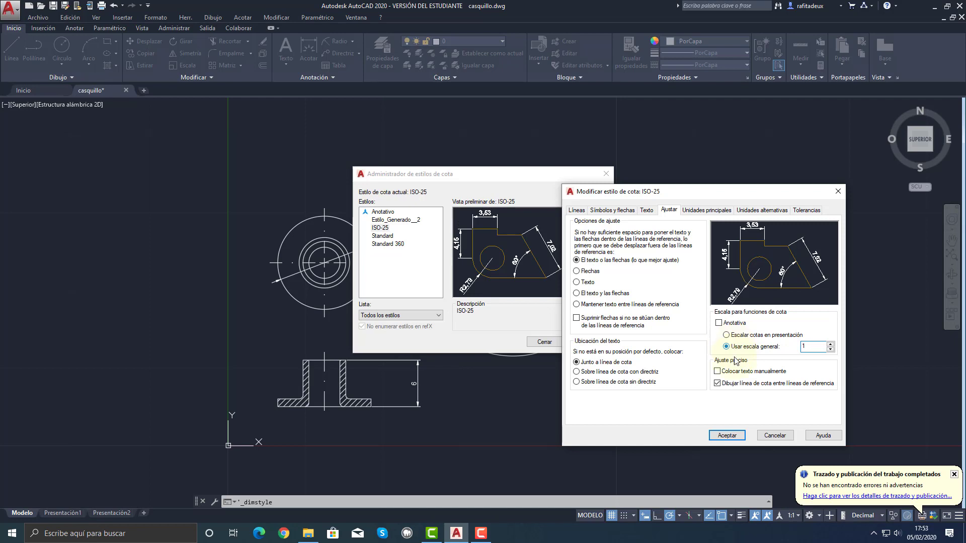
left_click(728, 436)
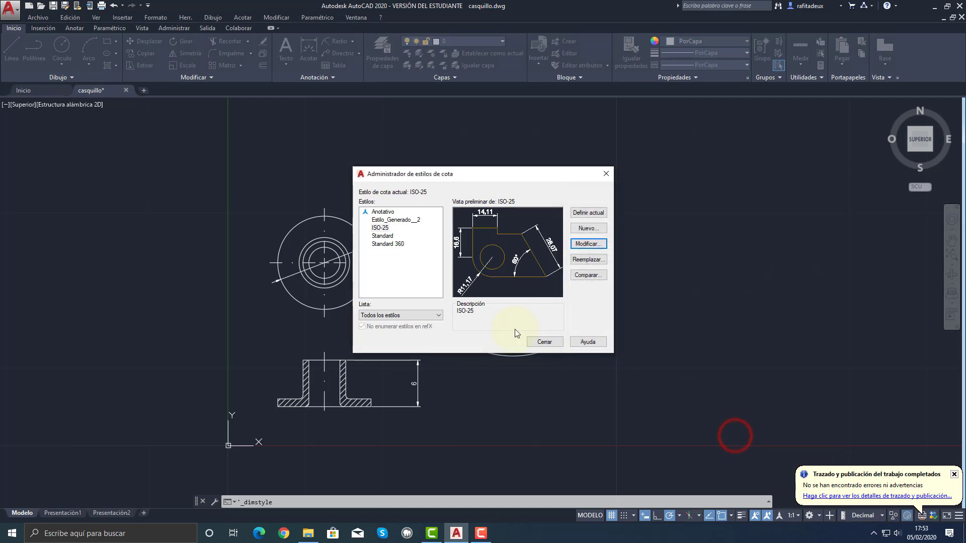
Create a new annotative dimension style named Une based on ISO-25 and continue to its settings.
left_click(381, 229)
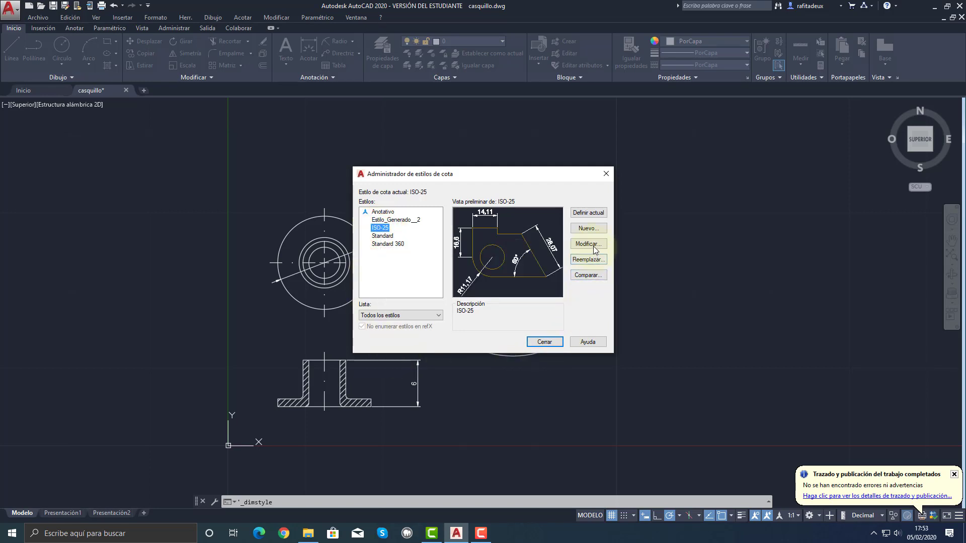
left_click(587, 228)
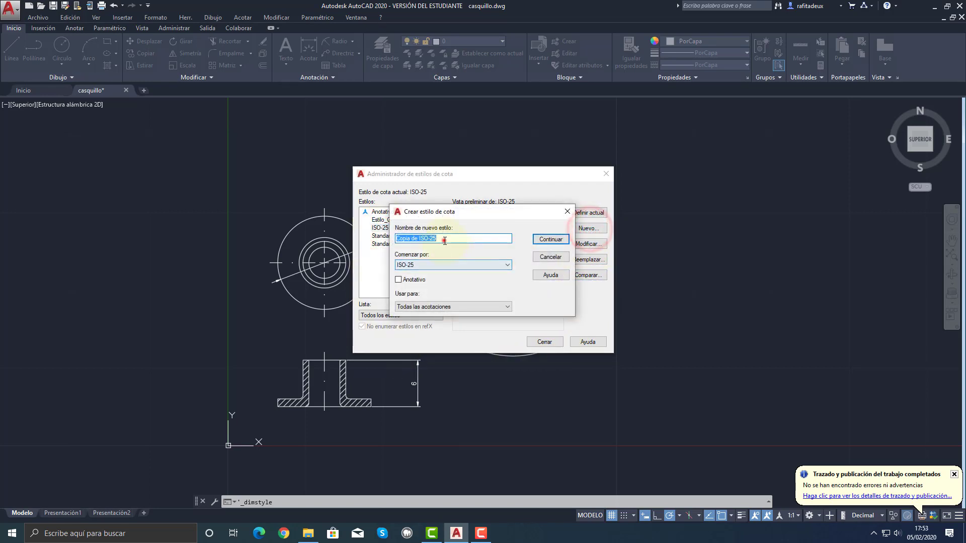
left_click_drag(444, 239, 353, 239)
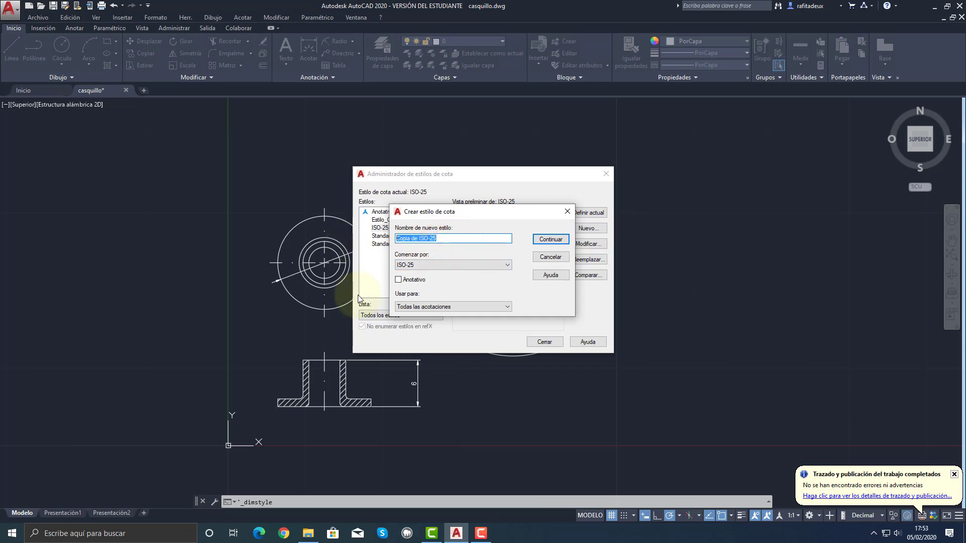
type("is")
key("BackSpace")
key("BackSpace")
key("BackSpace")
key("BackSpace")
key("BackSpace")
key("BackSpace")
key("BackSpace")
type("Une")
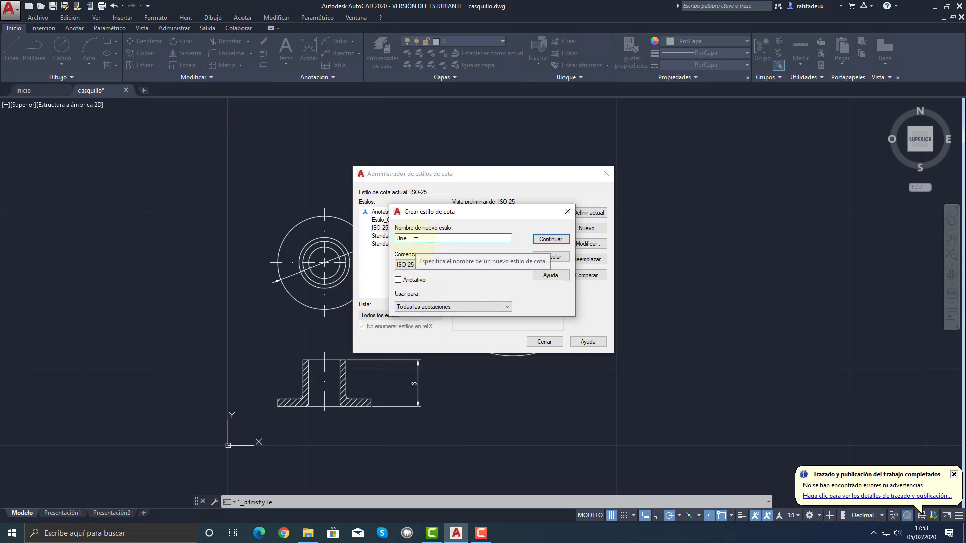
left_click(399, 280)
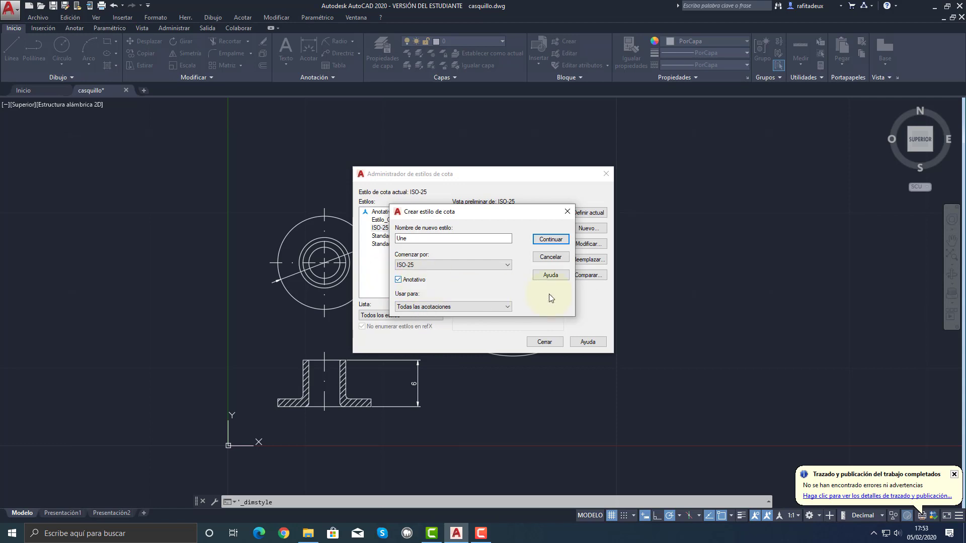
left_click(556, 240)
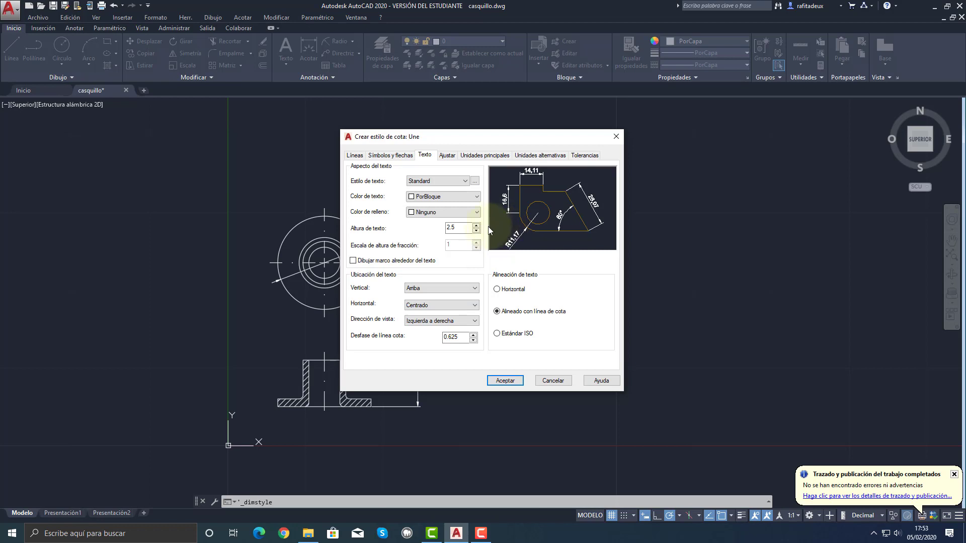
Set the extension lines' offset from origin to 0 in the Une dimension style.
double_click(442, 227)
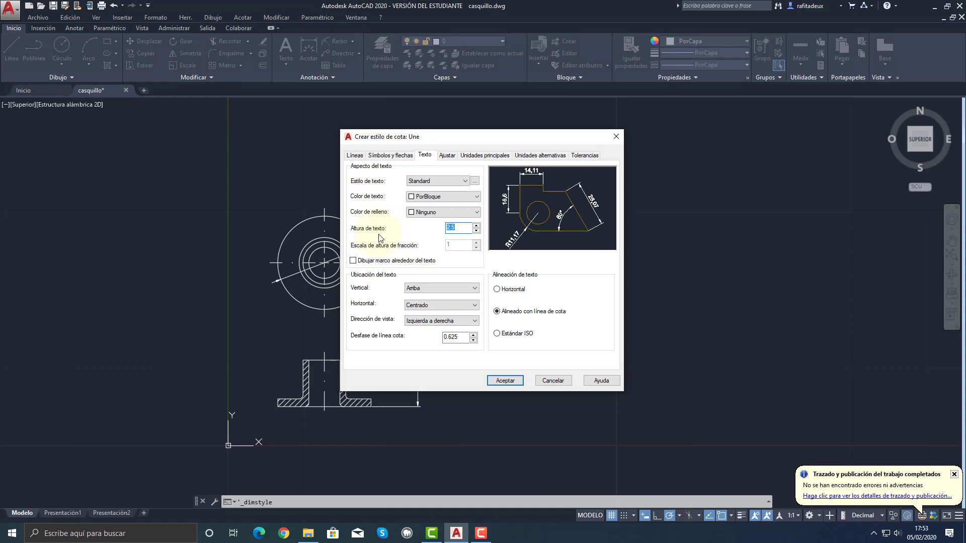
left_click(458, 228)
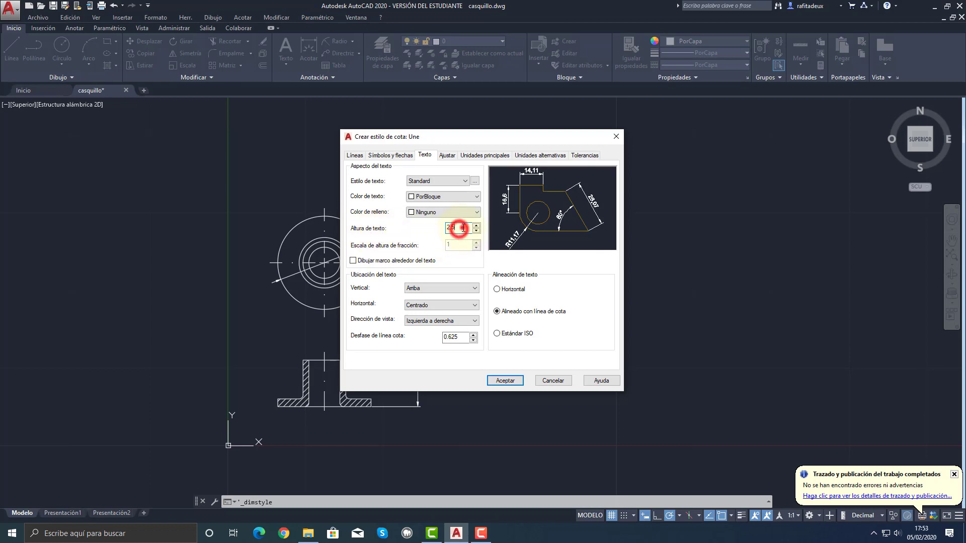
left_click(391, 155)
double_click(365, 255)
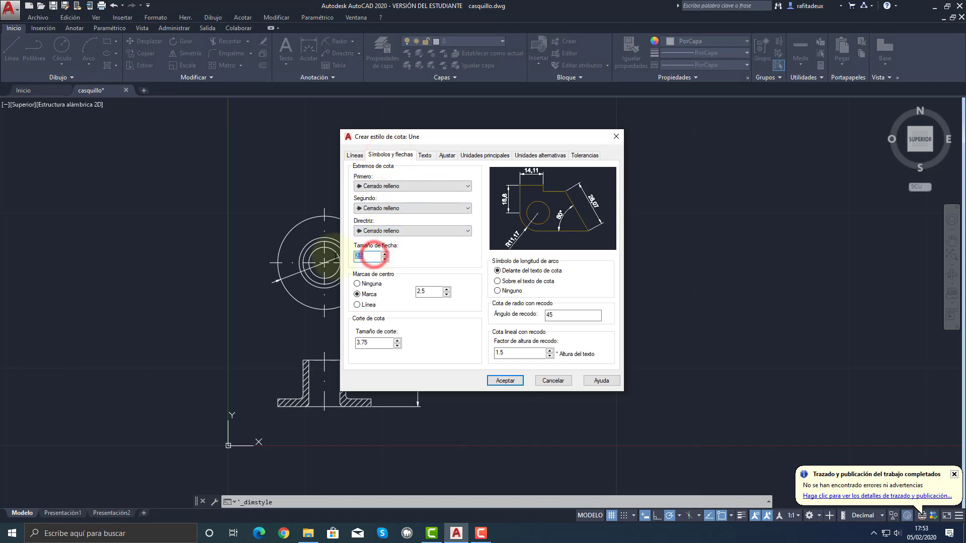
left_click(355, 155)
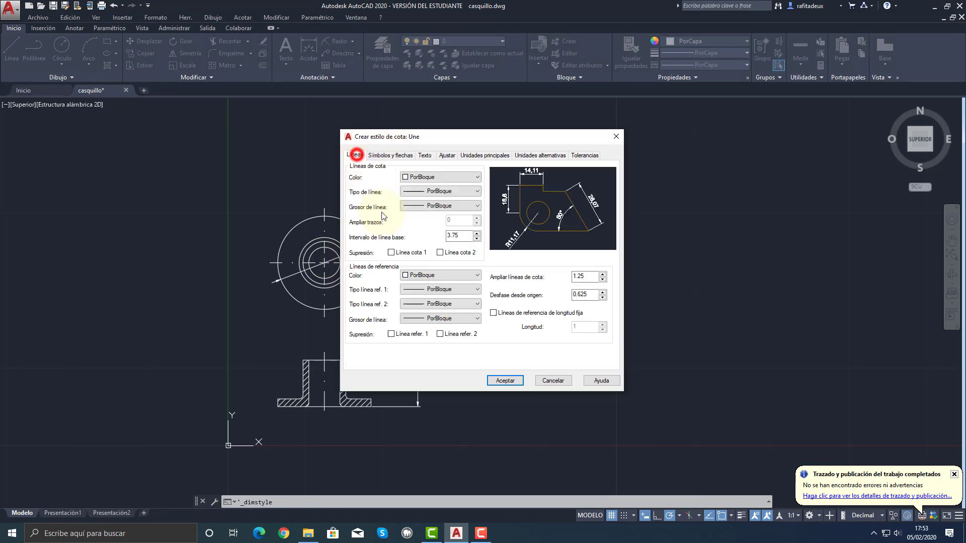
double_click(581, 294)
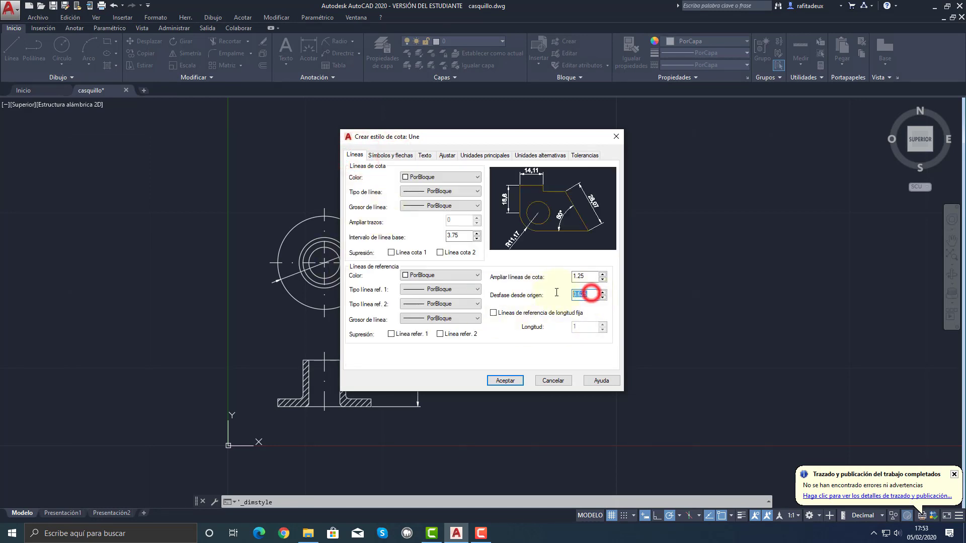
type("0")
left_click(594, 277)
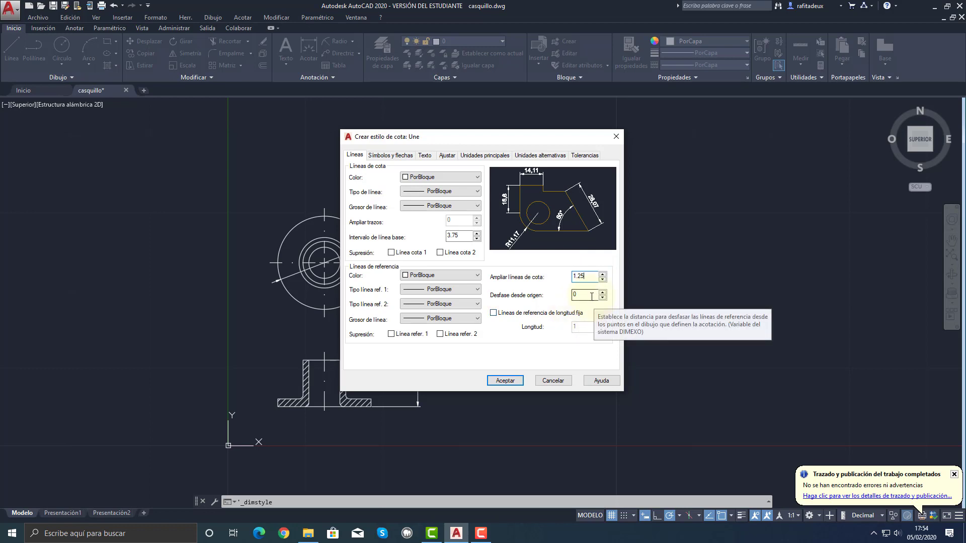
left_click(581, 294)
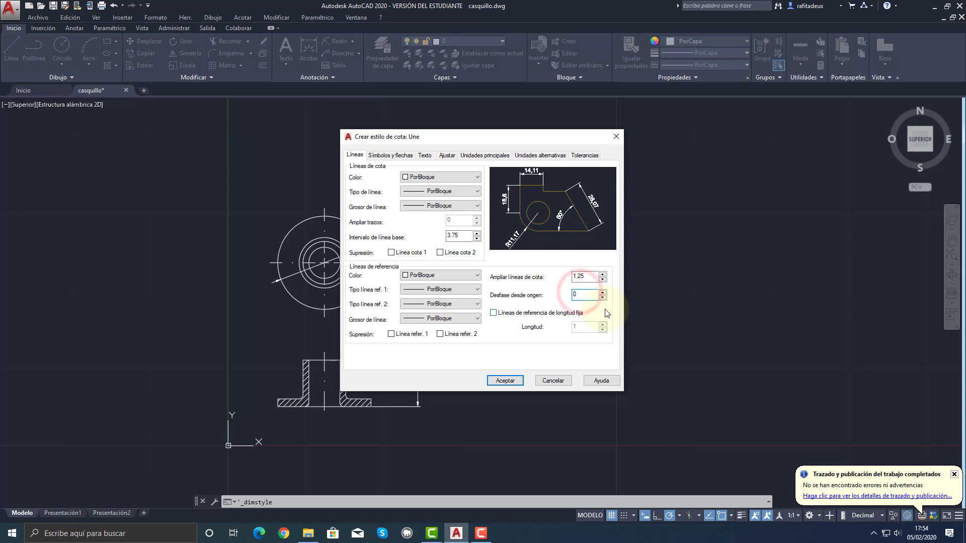
double_click(584, 295)
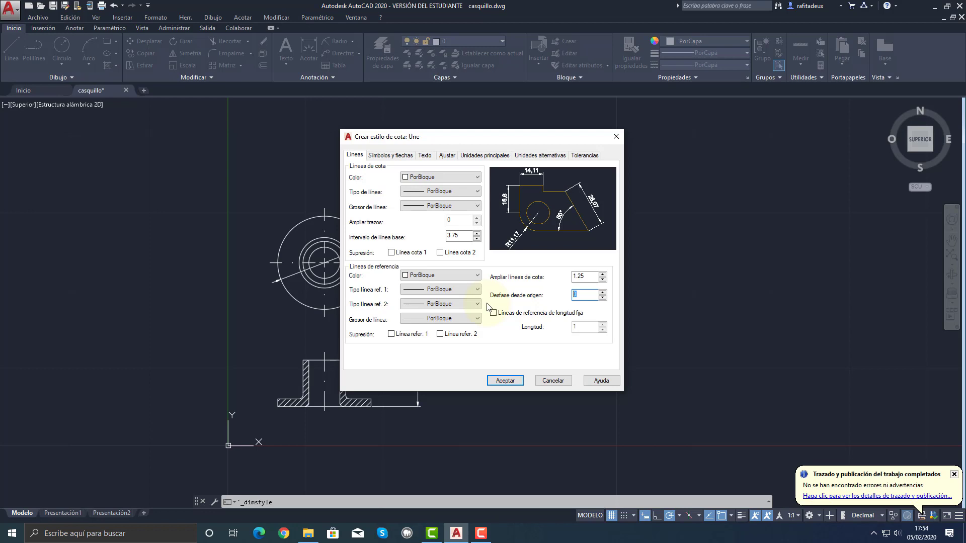
double_click(583, 296)
double_click(586, 297)
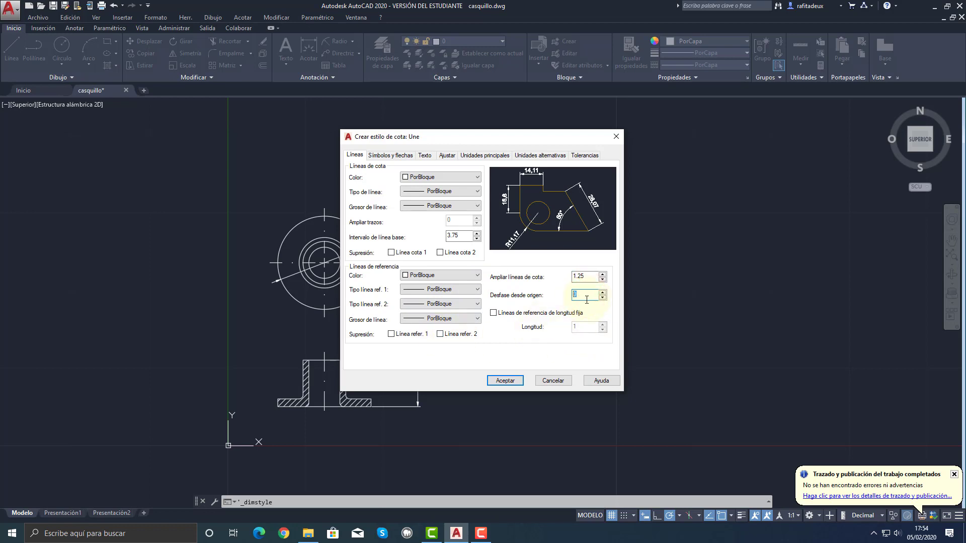
Examine the Une style's arrow size, text height, annotative scale setting and extension beyond the dimension lines.
left_click(391, 157)
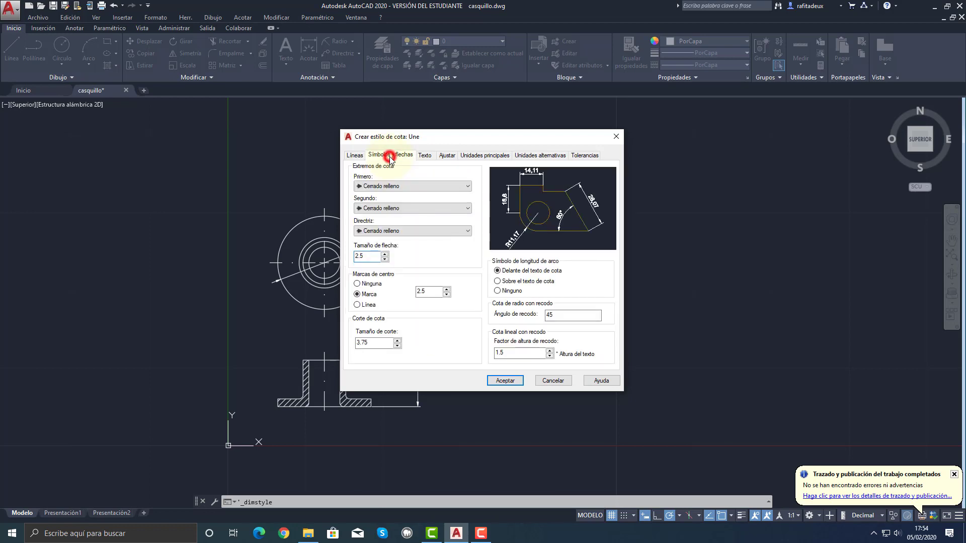
left_click(371, 255)
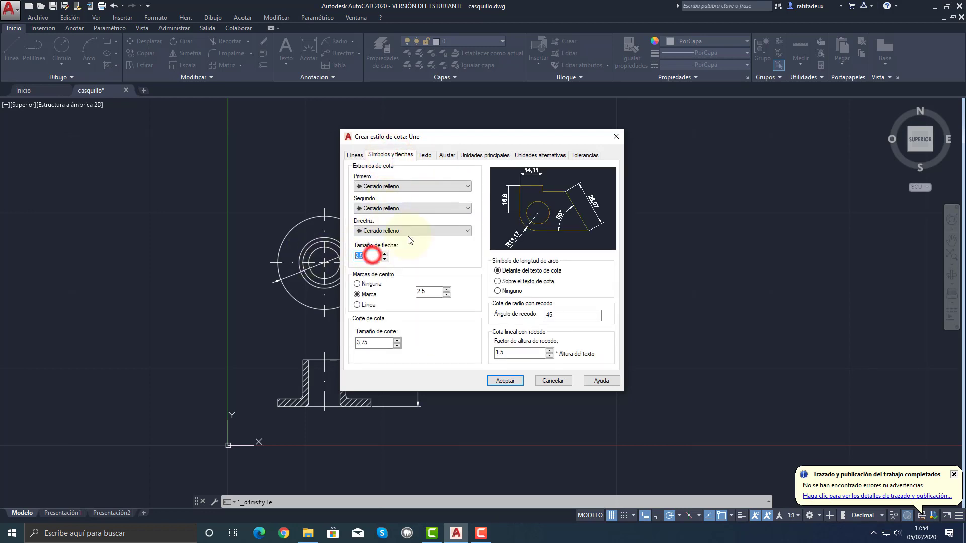
left_click(425, 156)
double_click(459, 228)
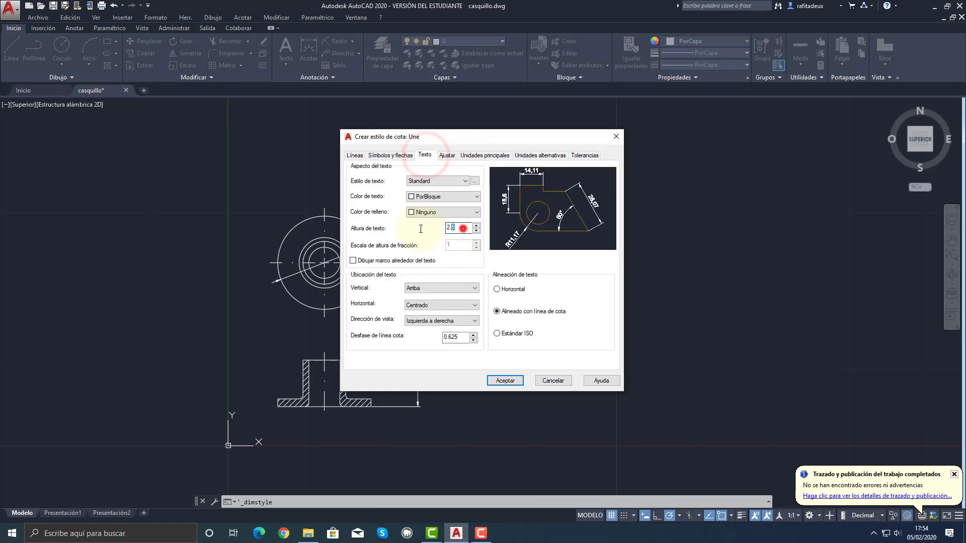
left_click(448, 156)
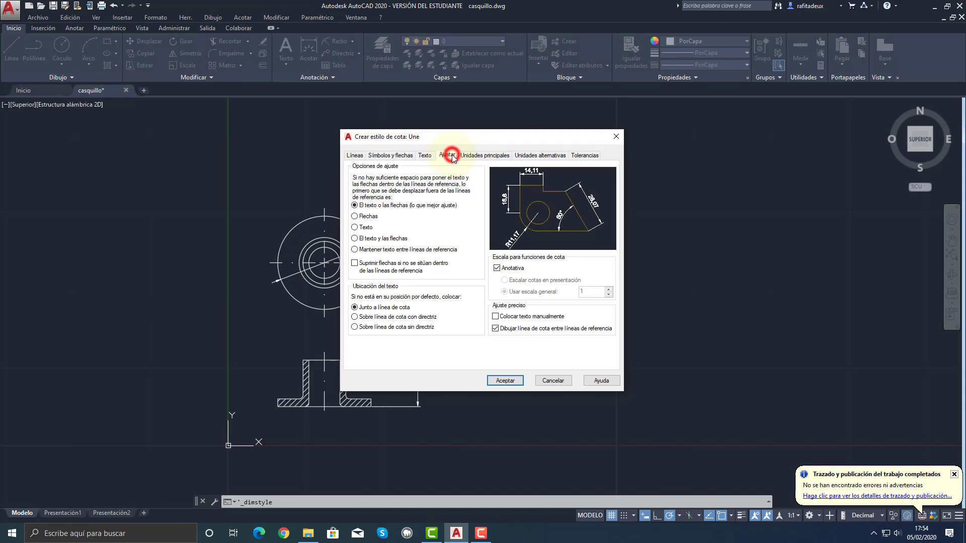
left_click(356, 156)
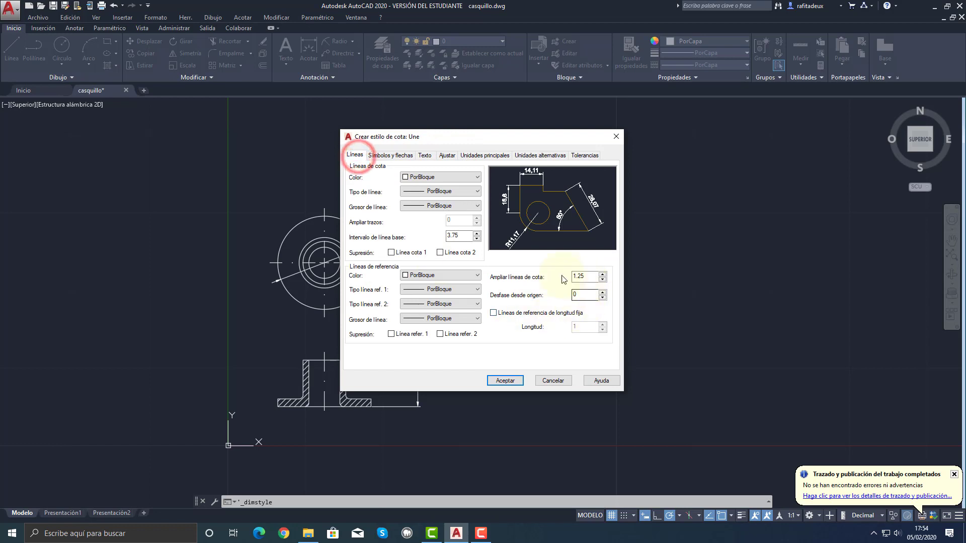
double_click(582, 278)
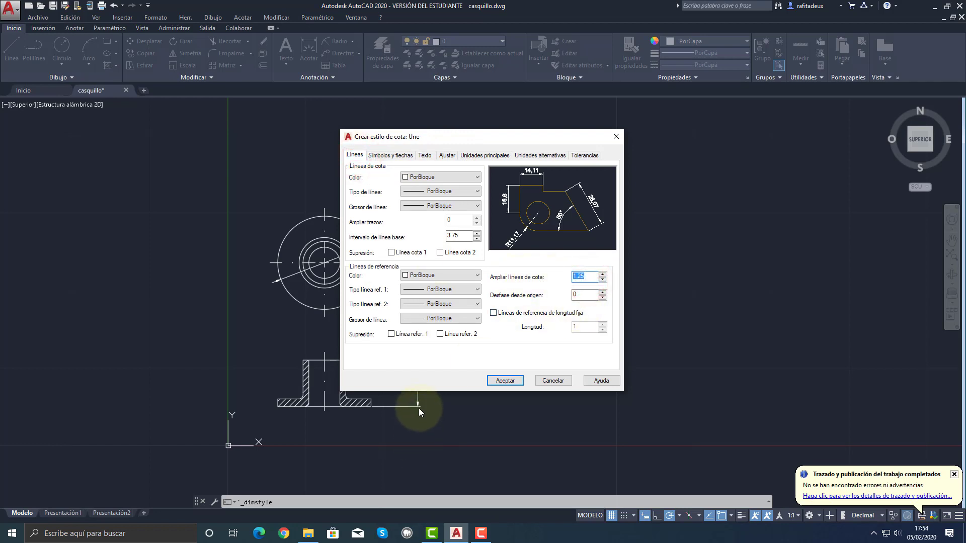
double_click(589, 277)
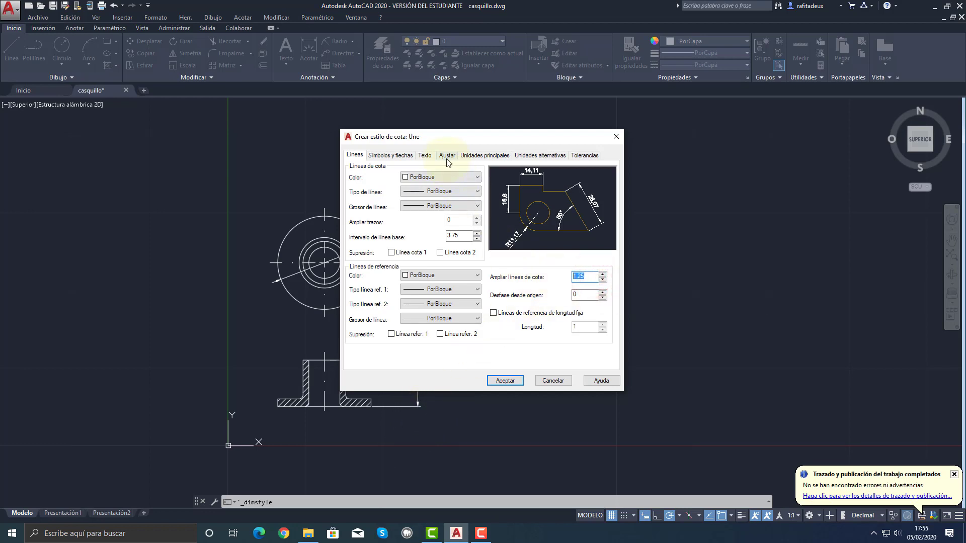
left_click(597, 275)
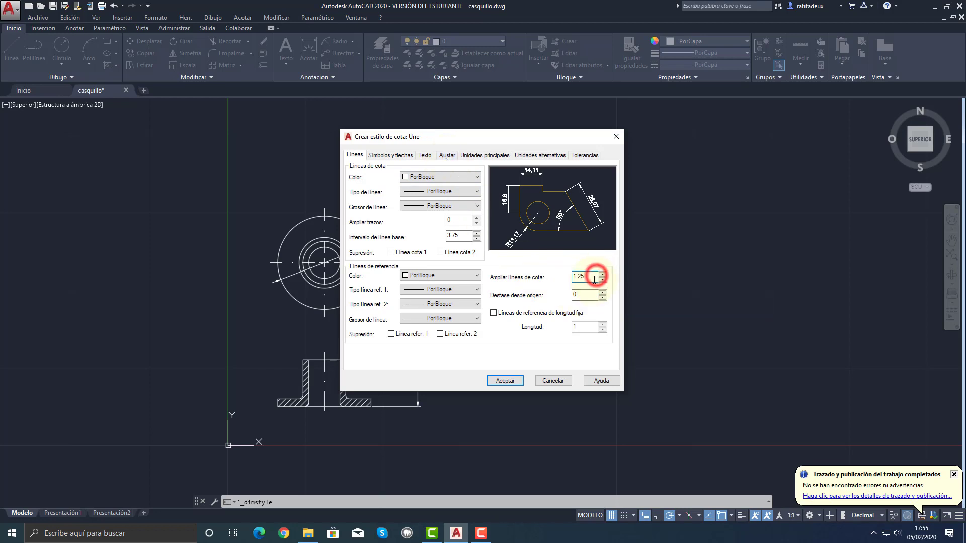
left_click_drag(594, 280, 574, 278)
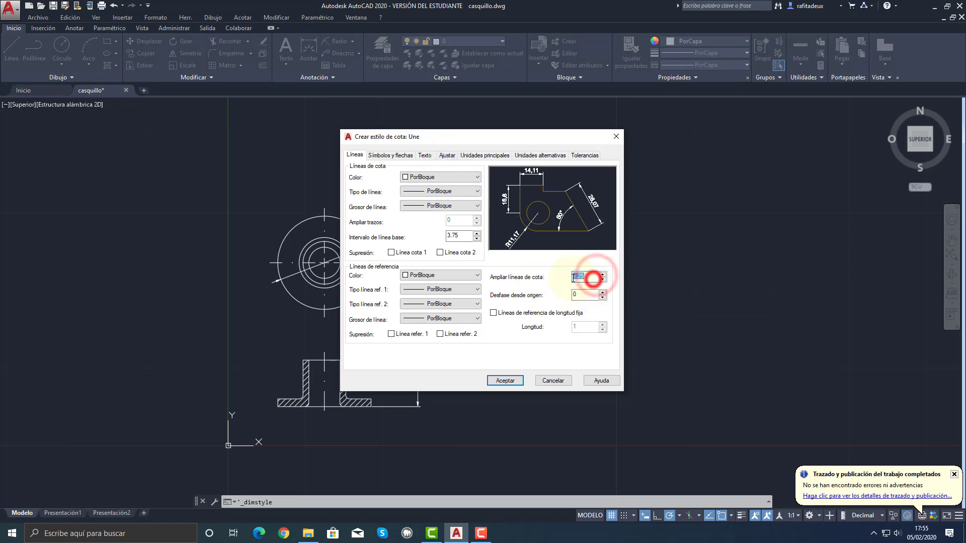
left_click(391, 154)
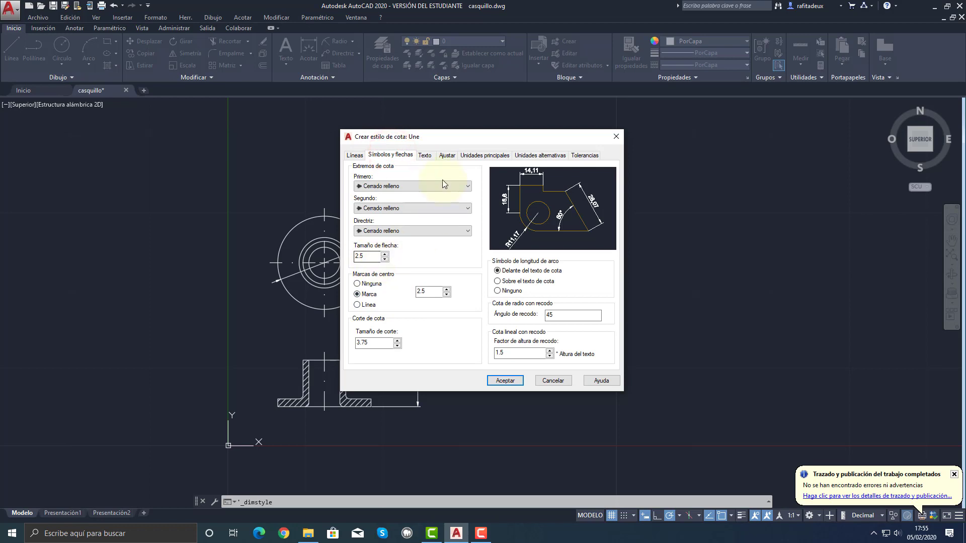
left_click(425, 155)
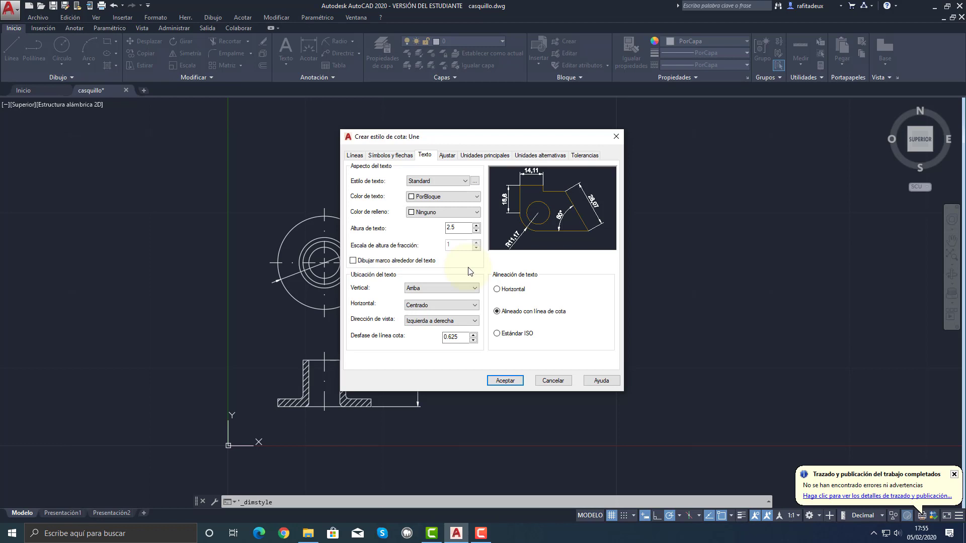
double_click(459, 227)
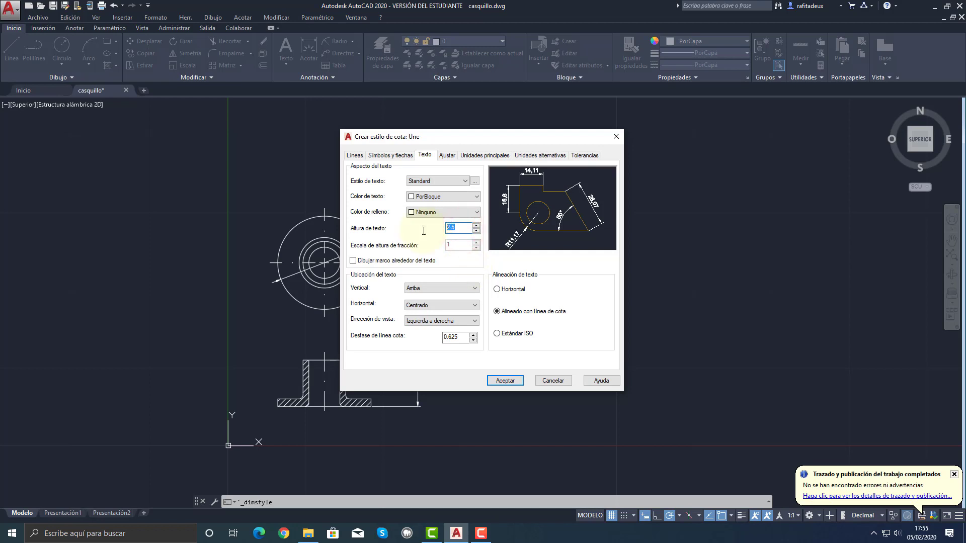
left_click(457, 229)
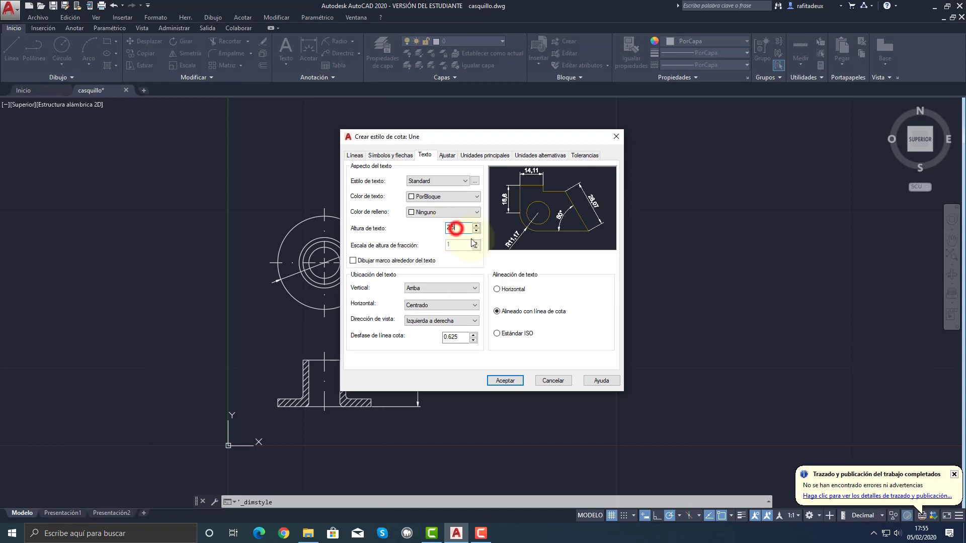
left_click(448, 155)
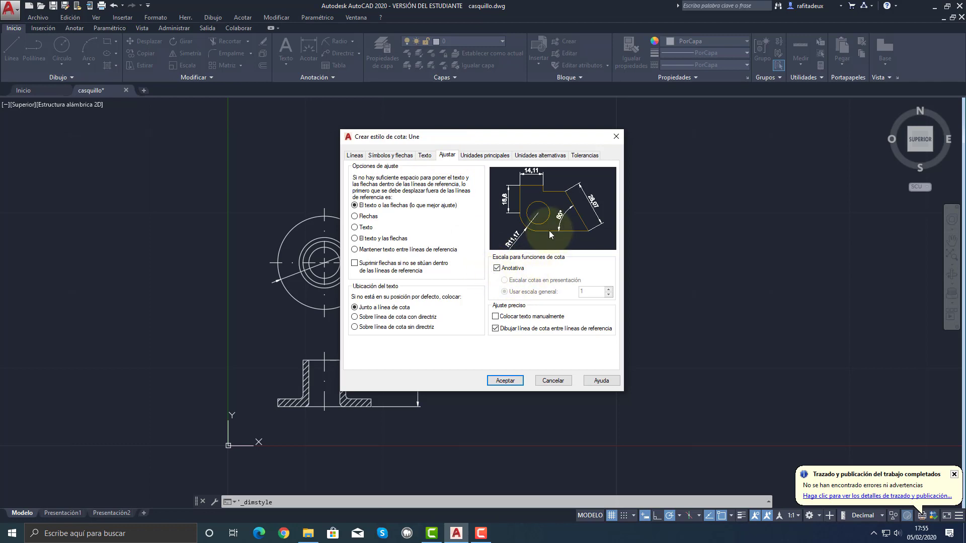
Open the choice of text styles for the Une style's dimension text.
left_click(427, 157)
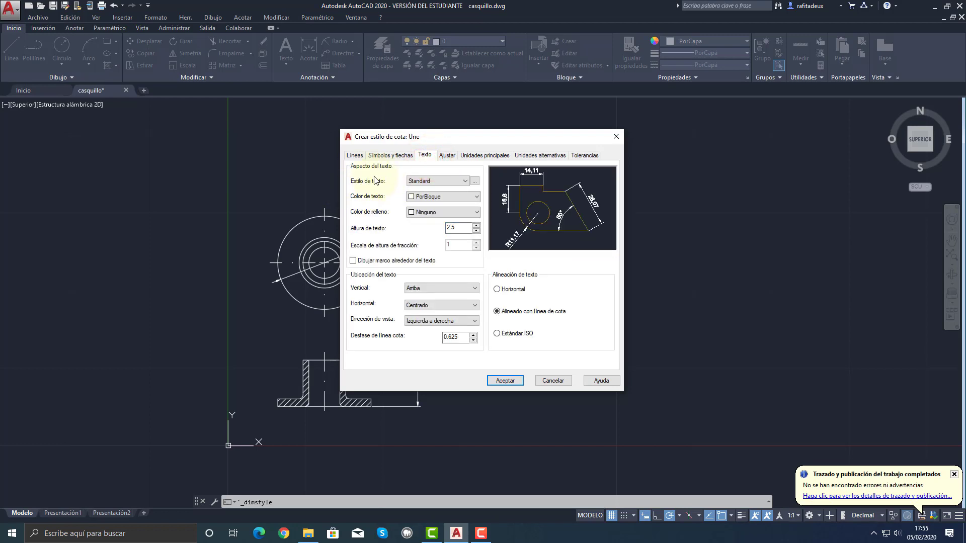
left_click(423, 181)
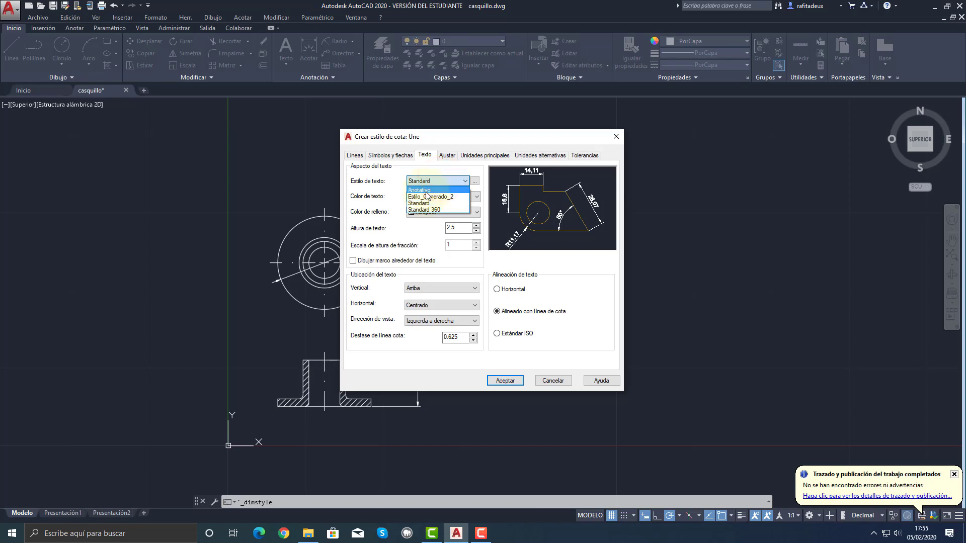
Assign the Anotativo text style to the Une dimension style and review its font, font style and paper text height settings.
left_click(426, 191)
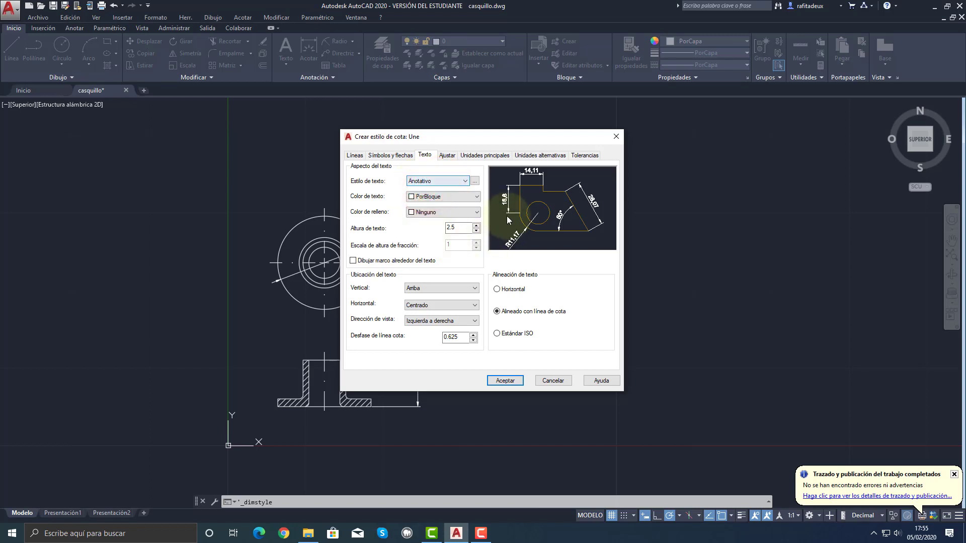
left_click(475, 182)
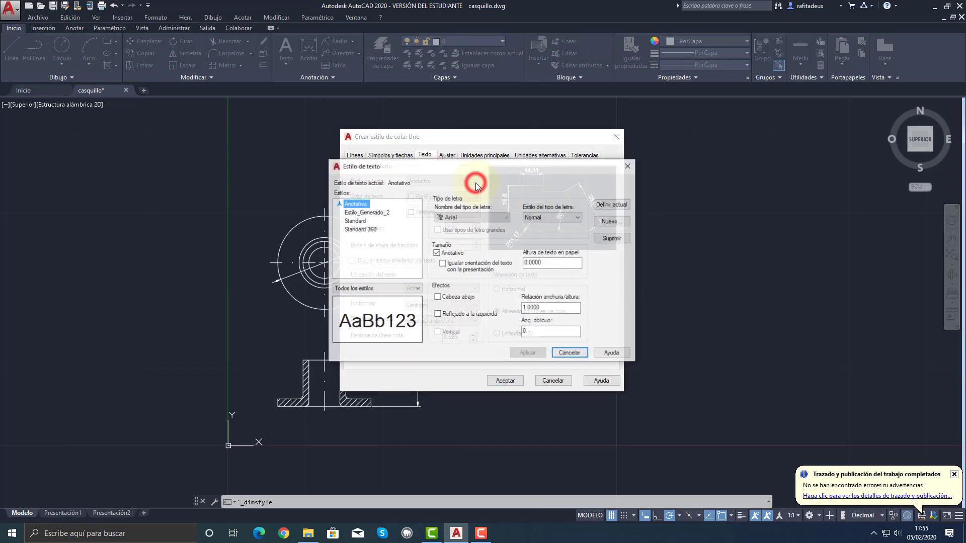
left_click(487, 218)
scroll(483, 292, "down", 10)
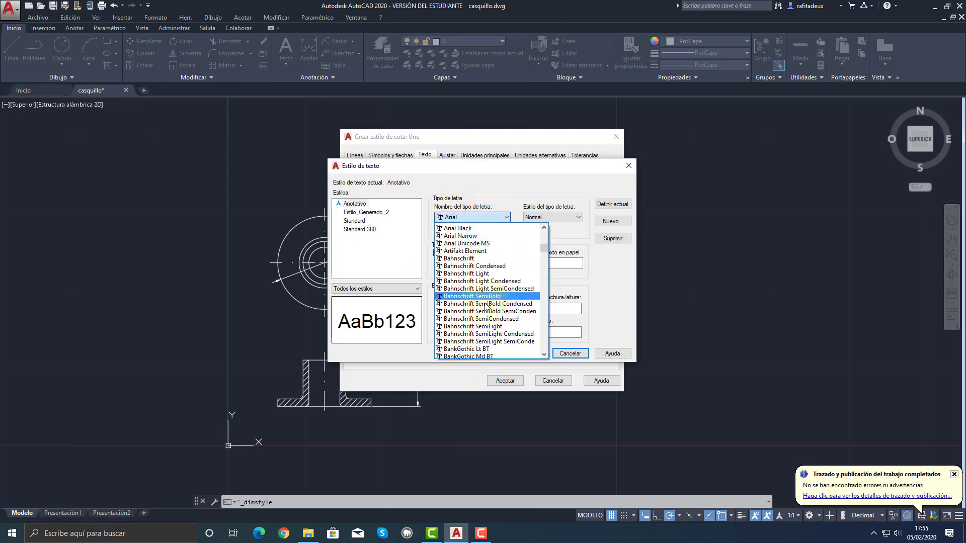
scroll(487, 306, "up", 10)
left_click(495, 177)
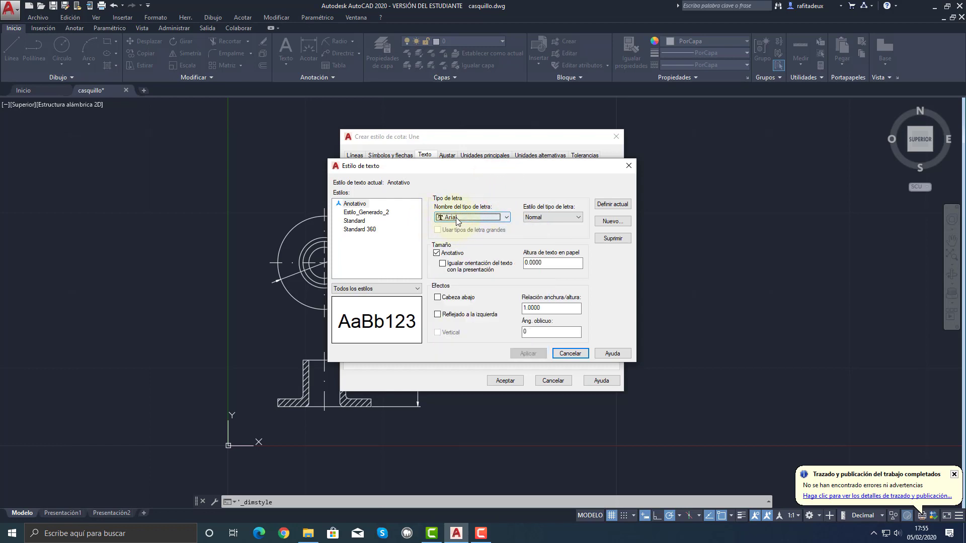
left_click(559, 217)
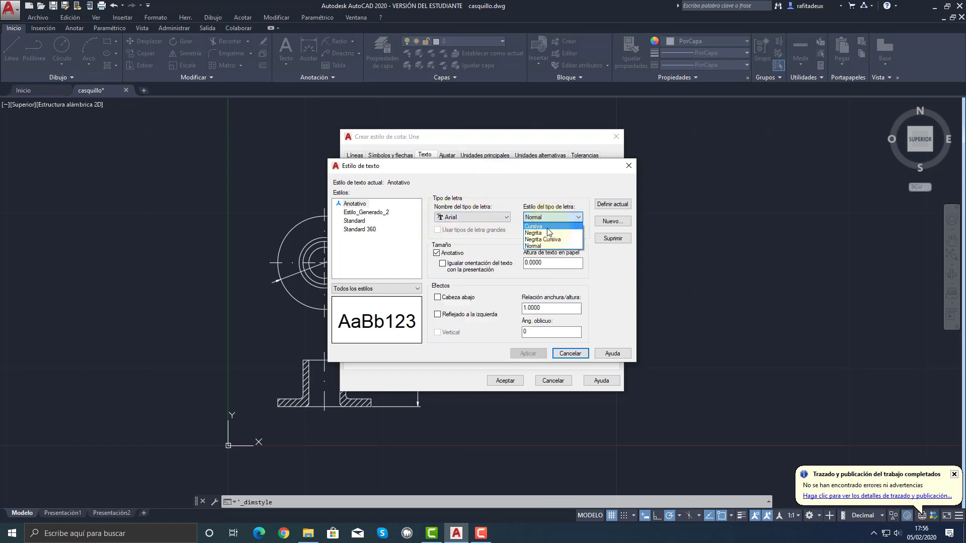
left_click(542, 188)
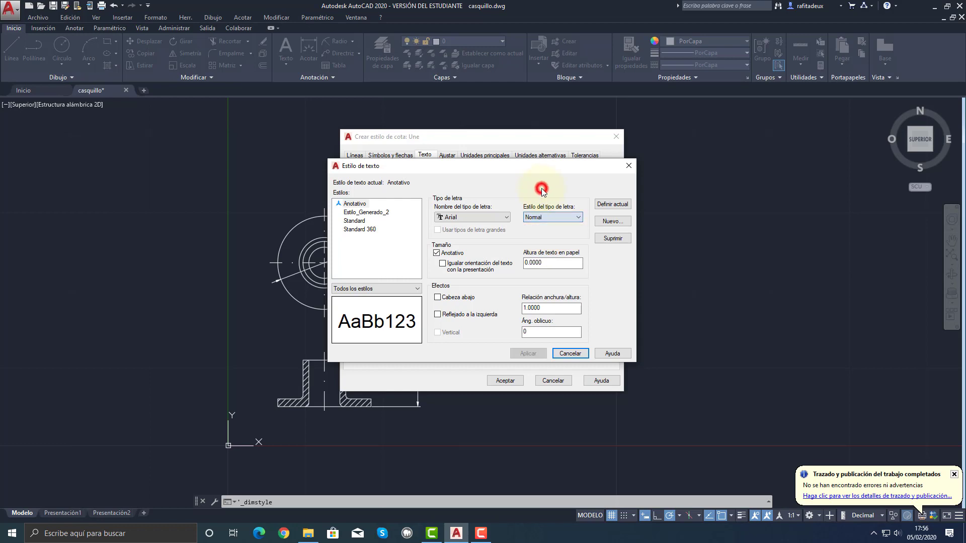
double_click(533, 263)
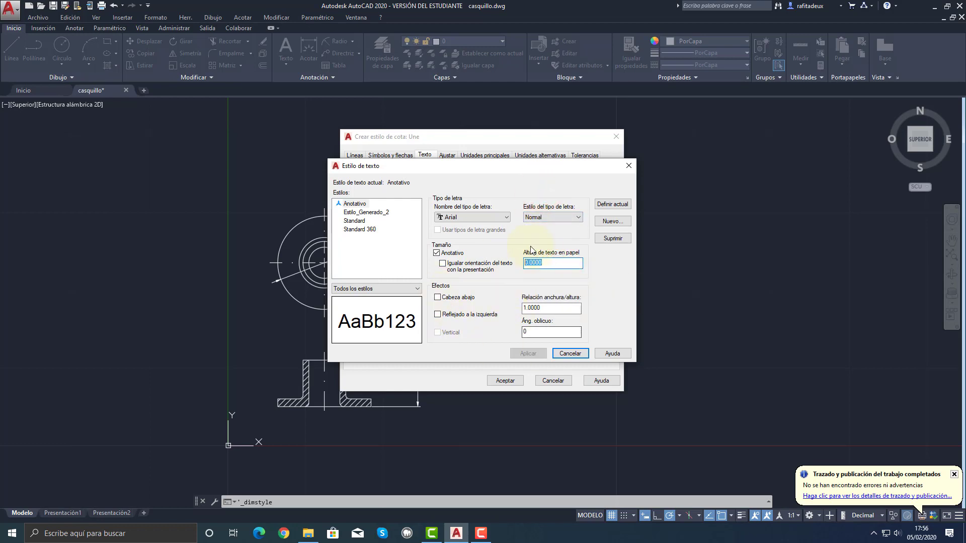
left_click(571, 353)
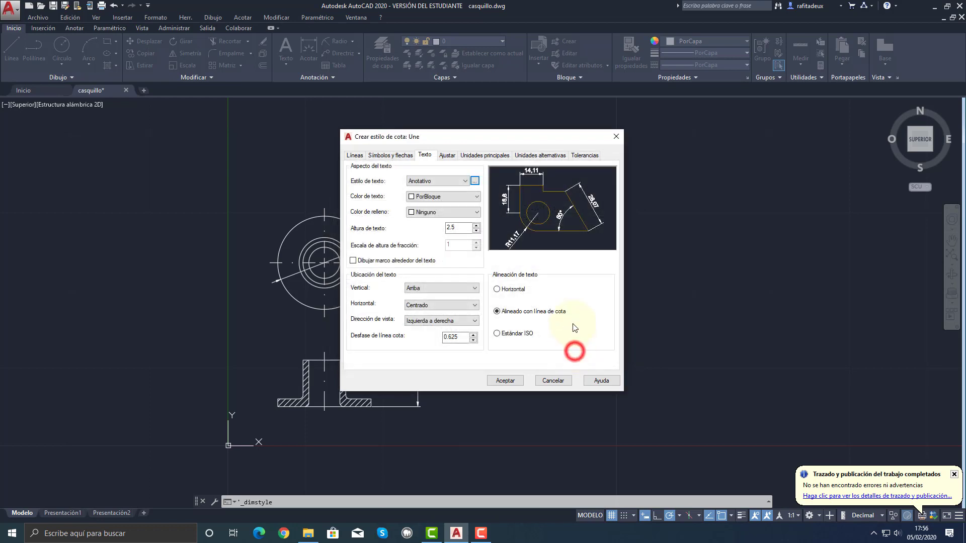
Compare Une's text height with the text style's paper height, then accept the new dimension style and close the style manager.
double_click(455, 227)
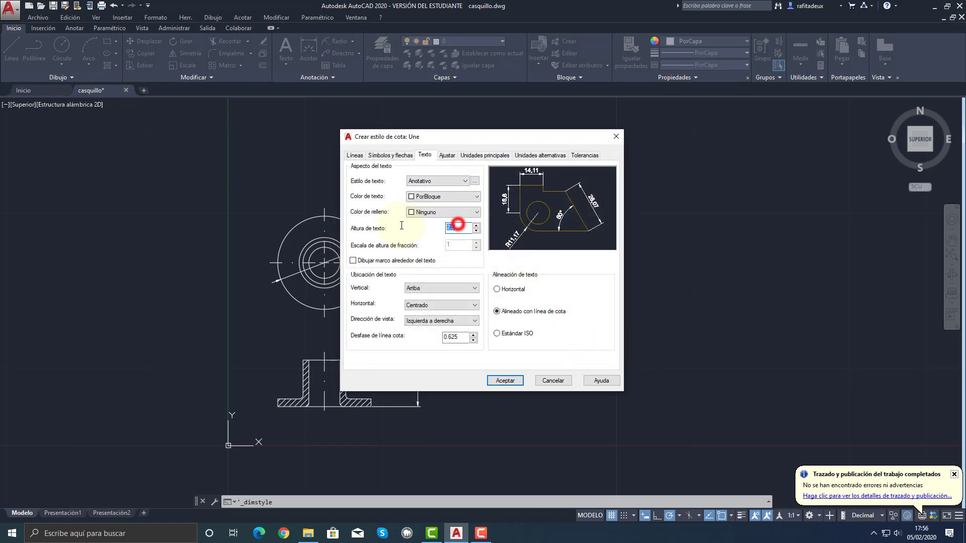
left_click(475, 181)
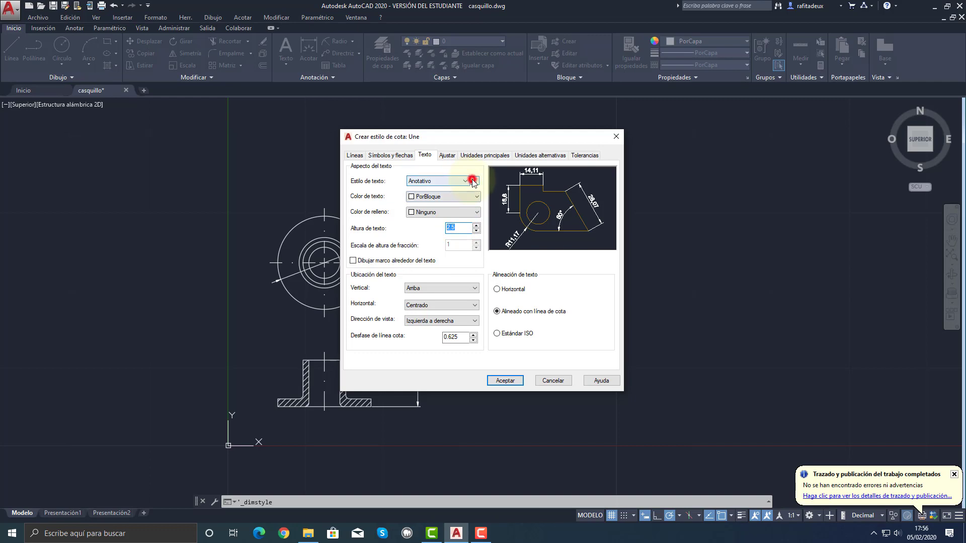
double_click(548, 263)
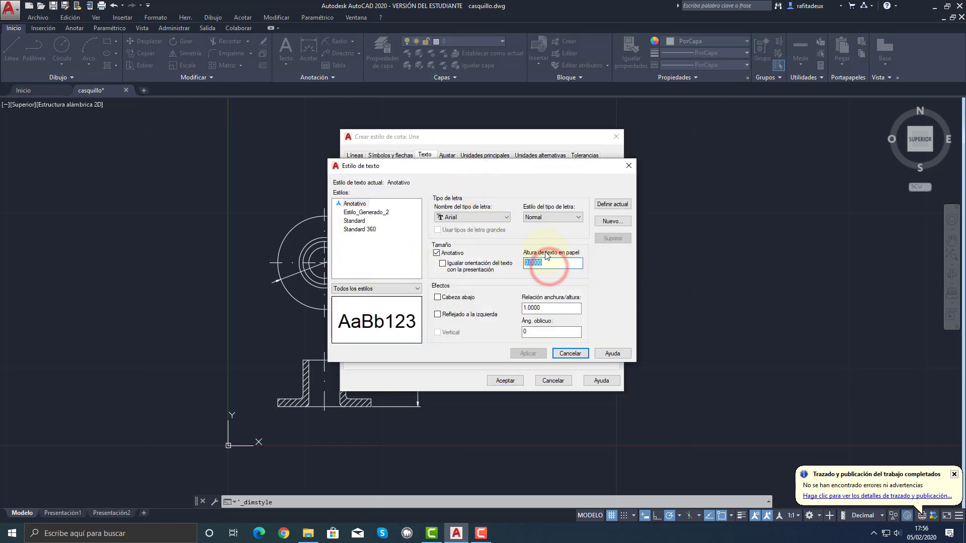
left_click(570, 353)
double_click(461, 227)
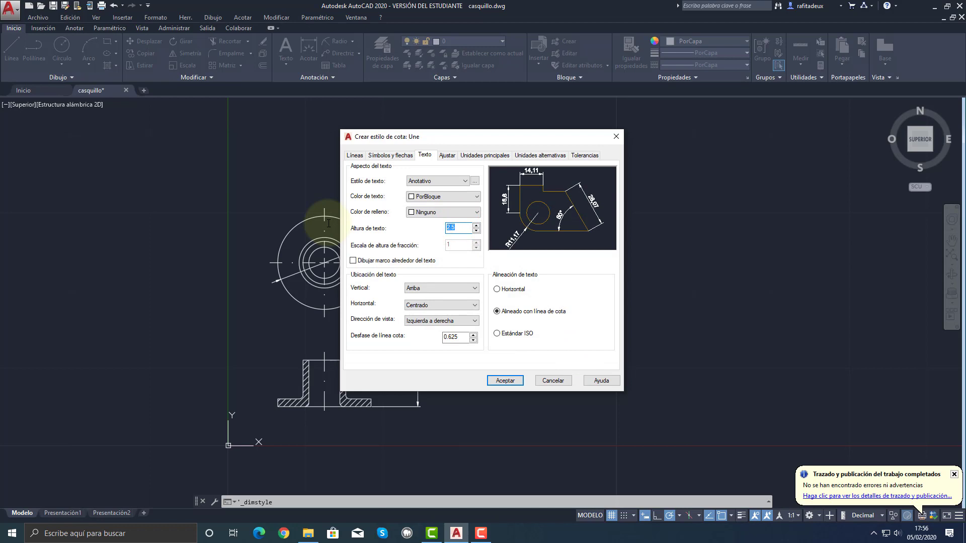
left_click_drag(465, 229, 343, 229)
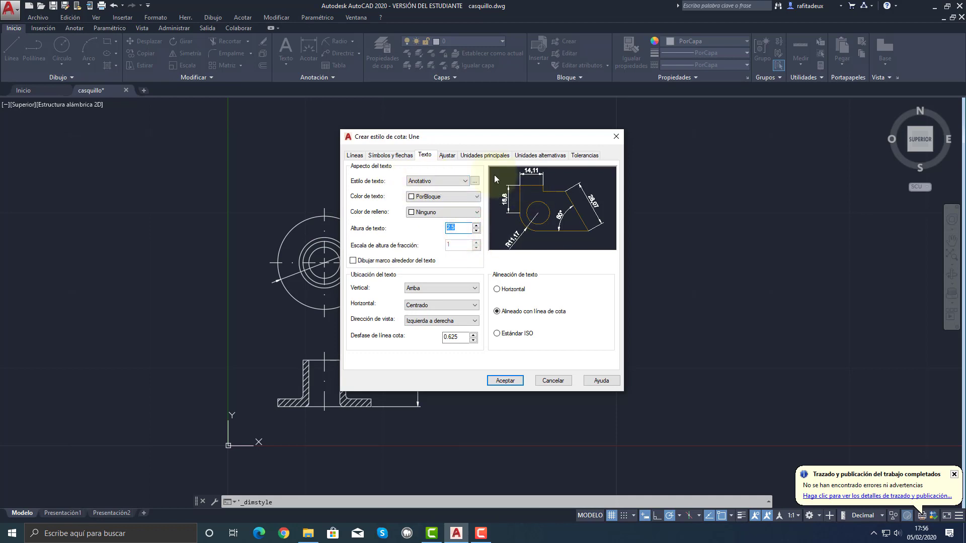
left_click(505, 381)
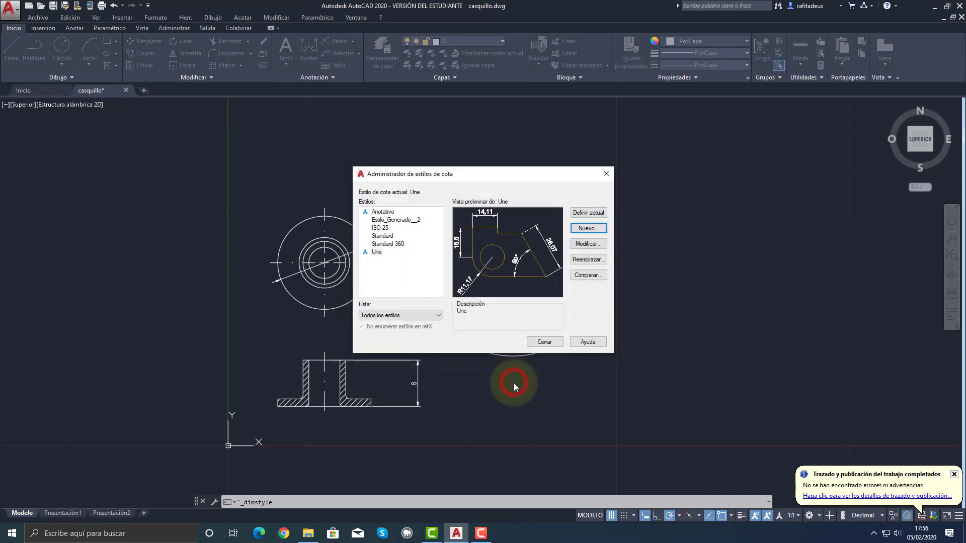
left_click(545, 342)
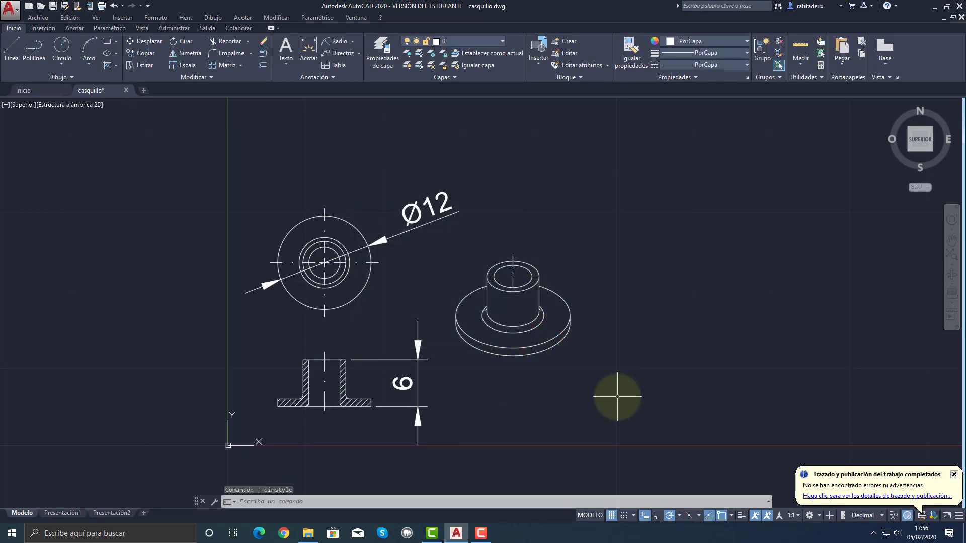
Apply the Une dimension style to the flange diameter dimension and the bushing height dimension, then clear the selection.
left_click(430, 176)
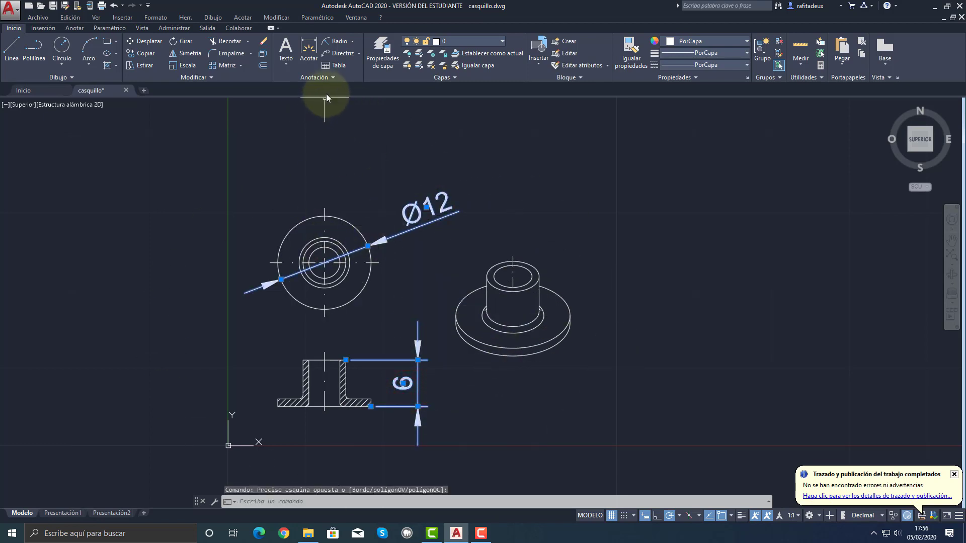
left_click(332, 78)
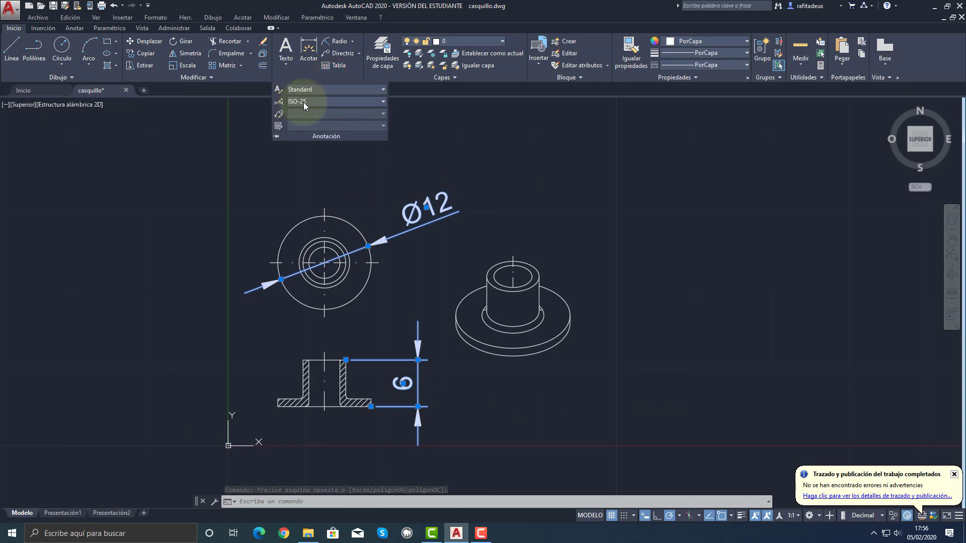
left_click(381, 102)
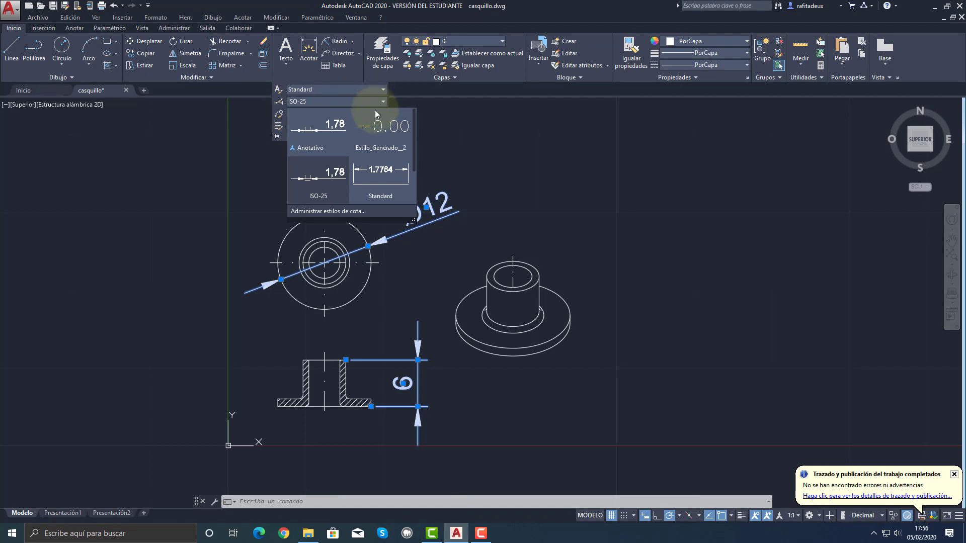
scroll(356, 162, "down", 1)
scroll(356, 160, "down", 2)
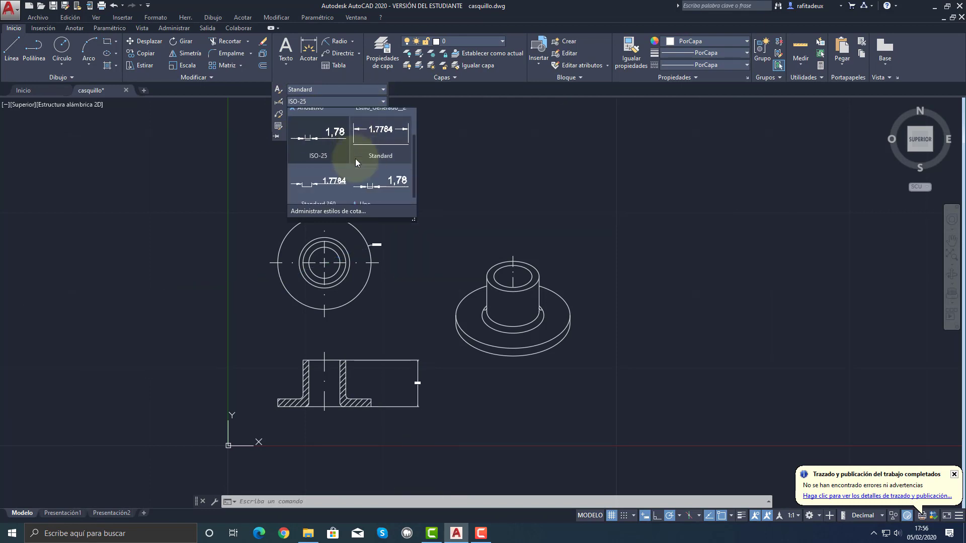
left_click(375, 183)
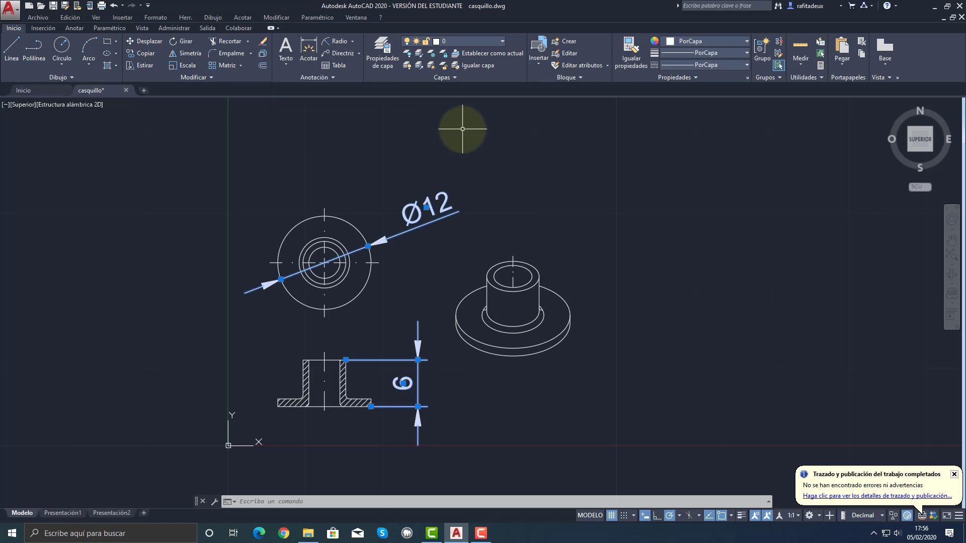
key("Escape")
key("Escape")
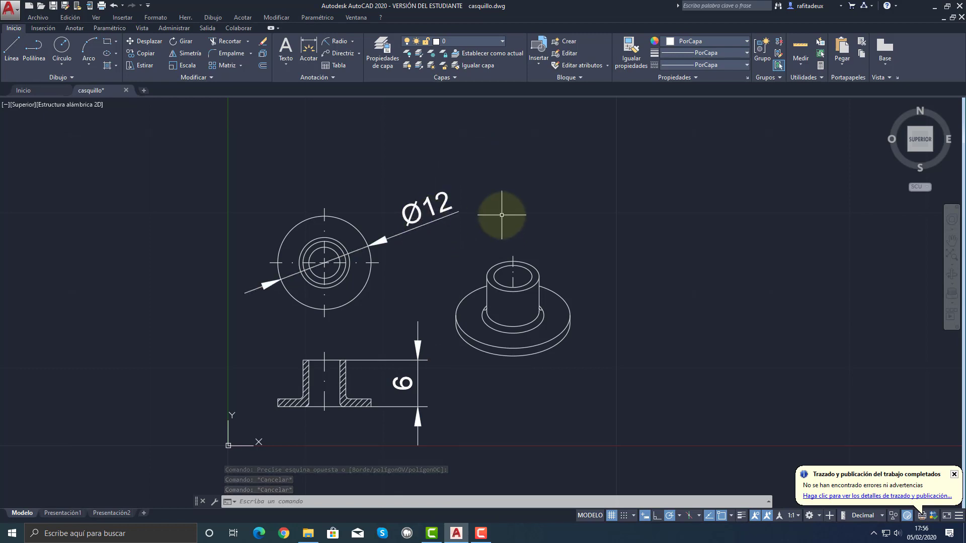
Dismiss the plot notification and set the model's annotation scale to 4:1.
left_click(953, 474)
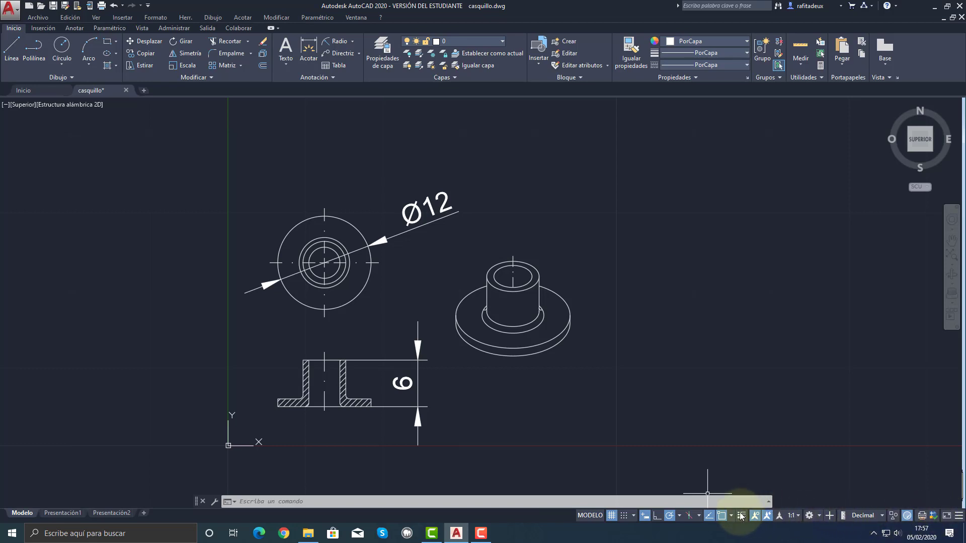
left_click(799, 519)
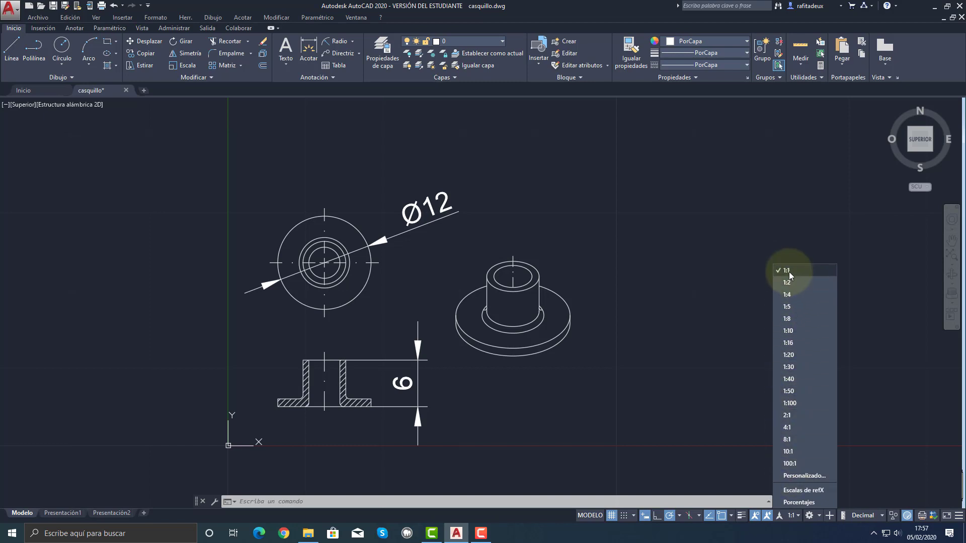
left_click(788, 428)
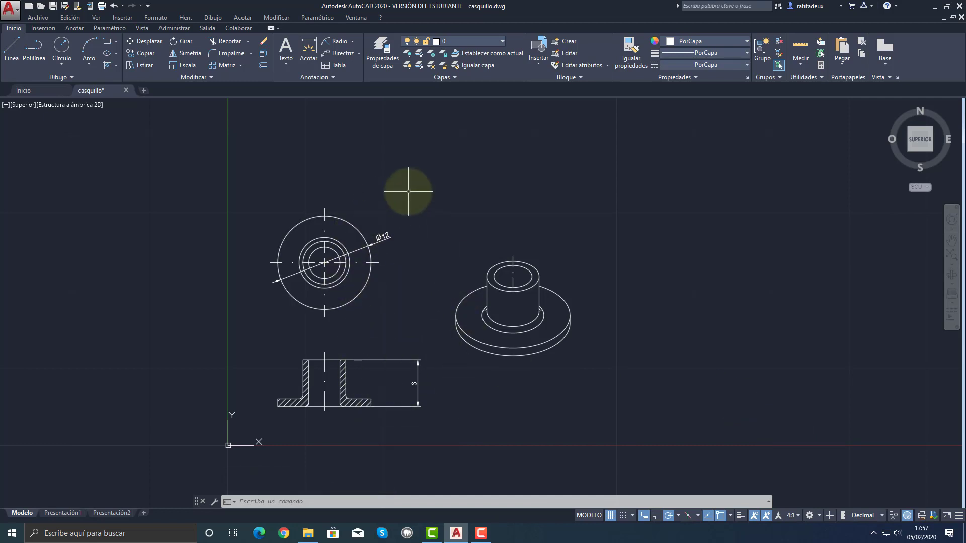
Preview the model plot with the <Trazado previo> page setup, then close the preview and leave without plotting.
left_click(10, 9)
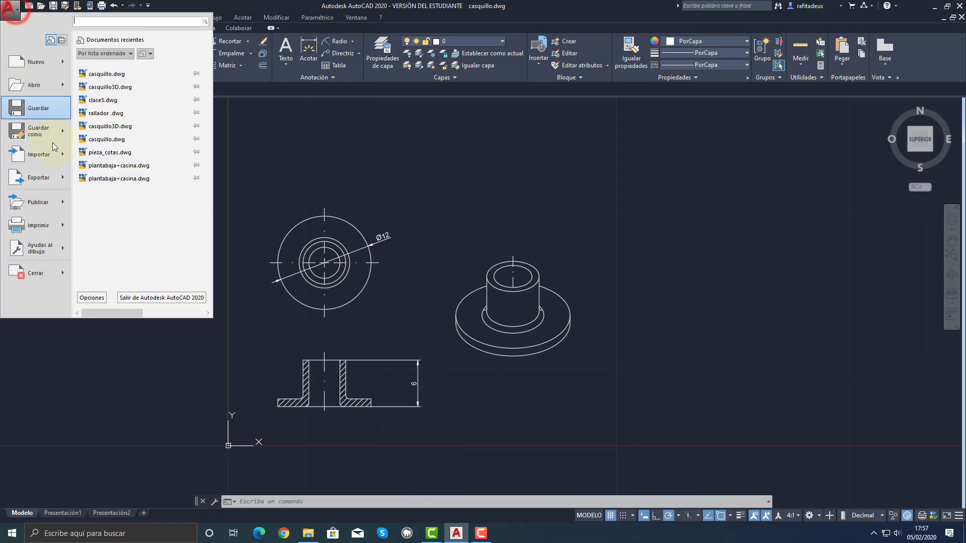
mouse_move(53, 229)
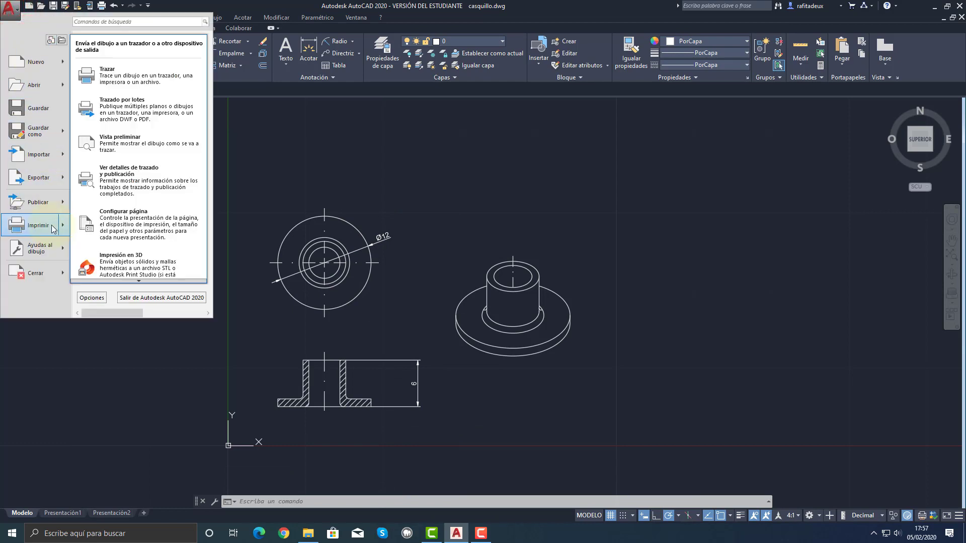
left_click(95, 78)
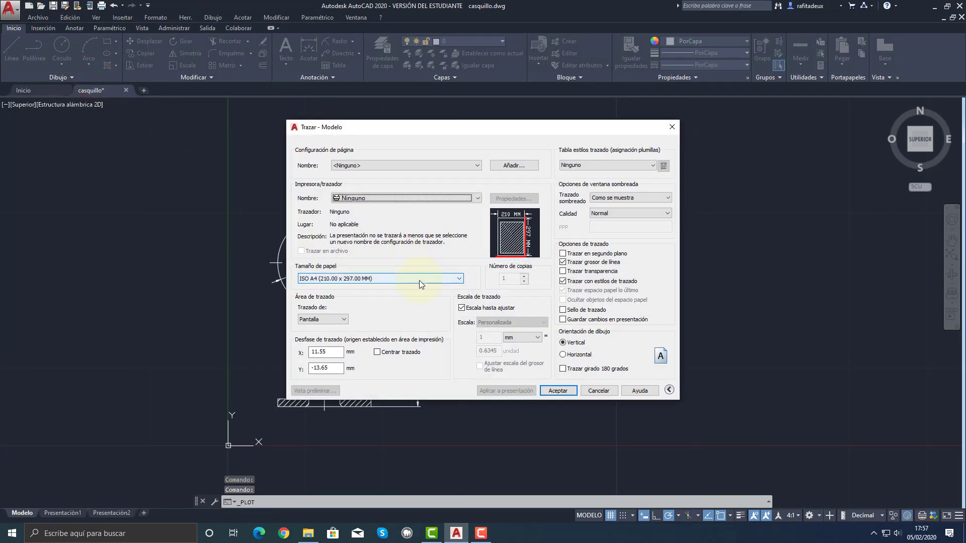
left_click(424, 166)
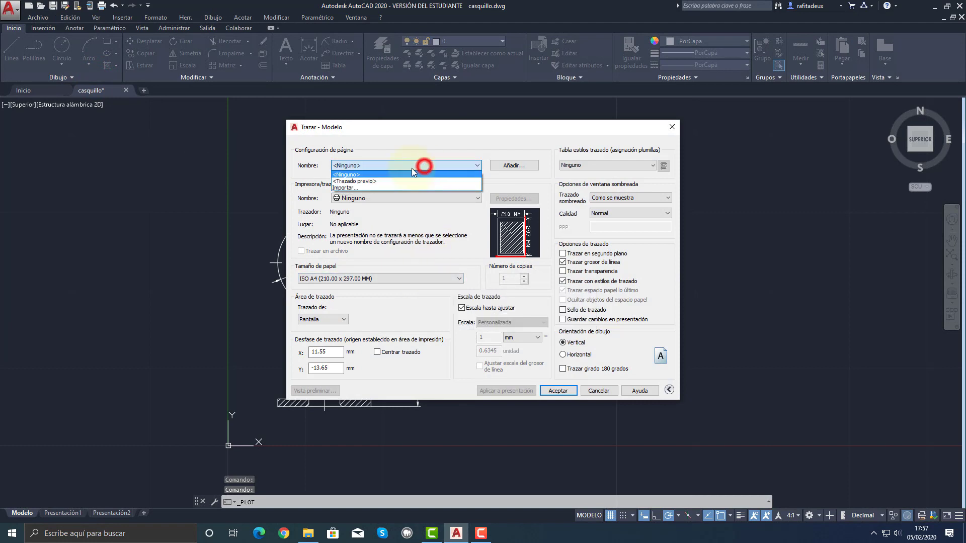
left_click(368, 181)
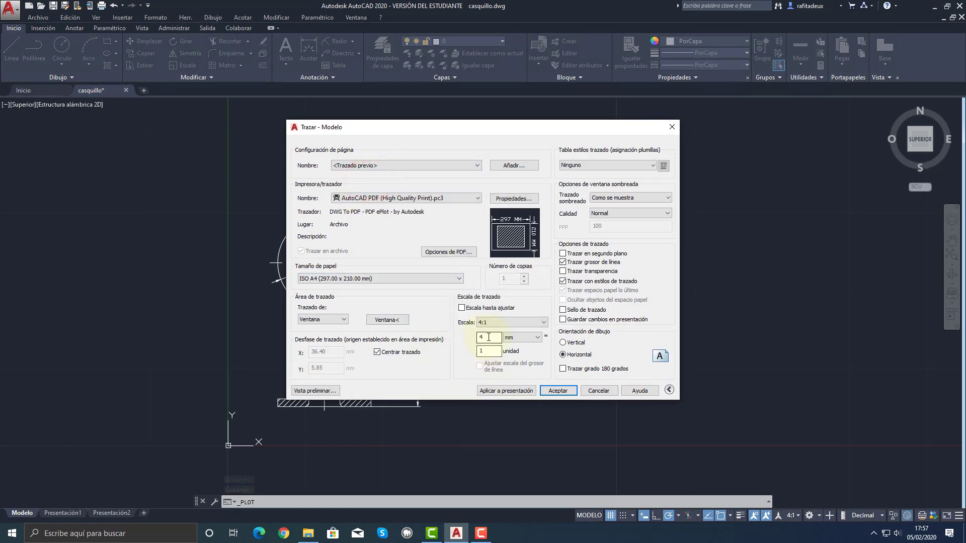
left_click(336, 395)
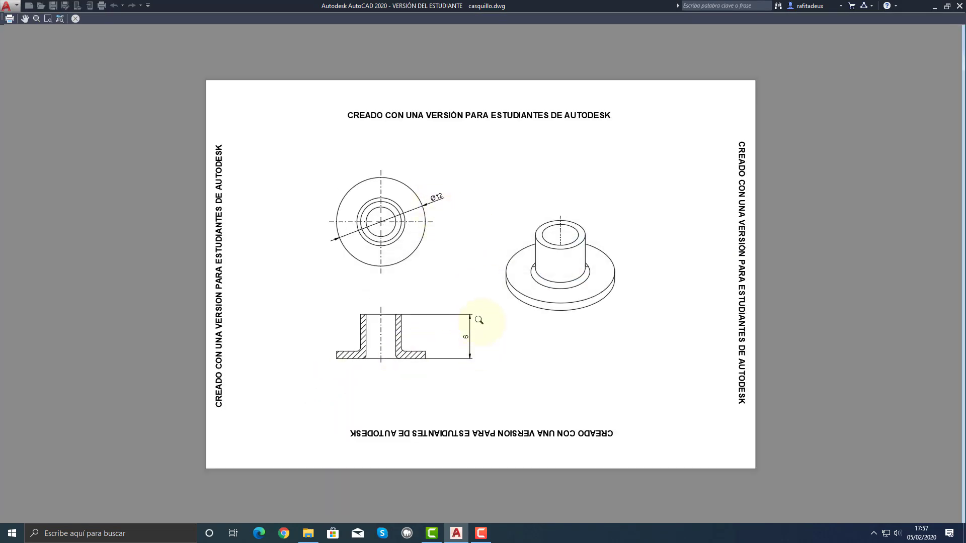
left_click(75, 19)
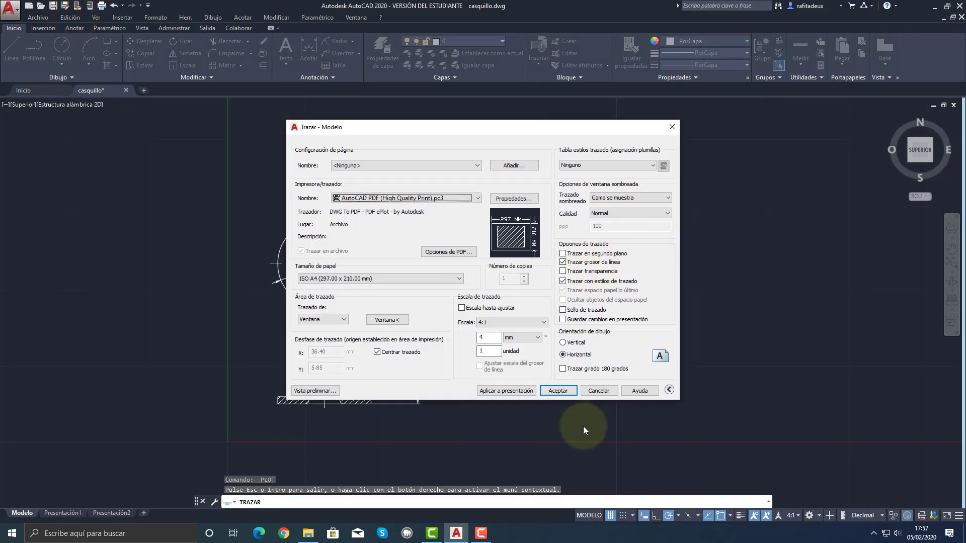
left_click(599, 391)
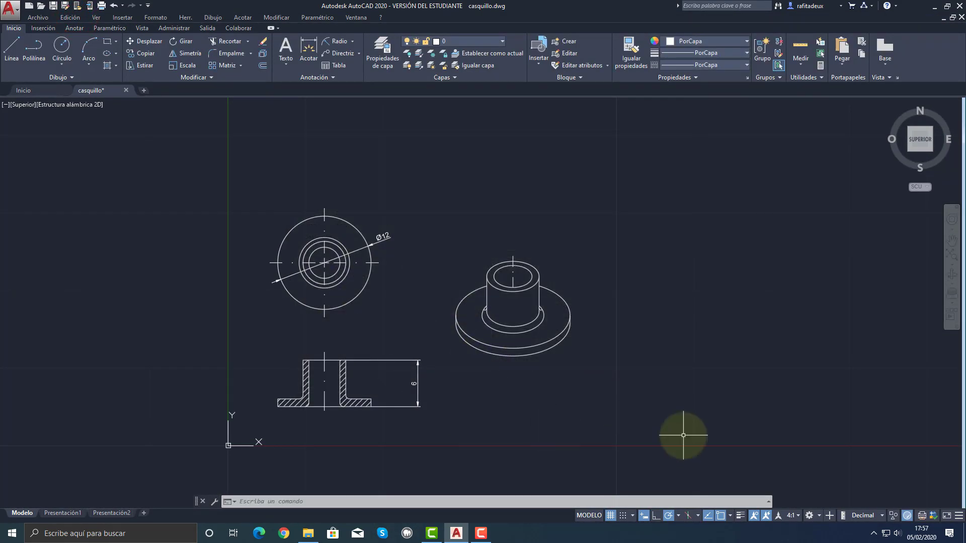
Set the model's annotation scale to 8:1.
left_click(793, 515)
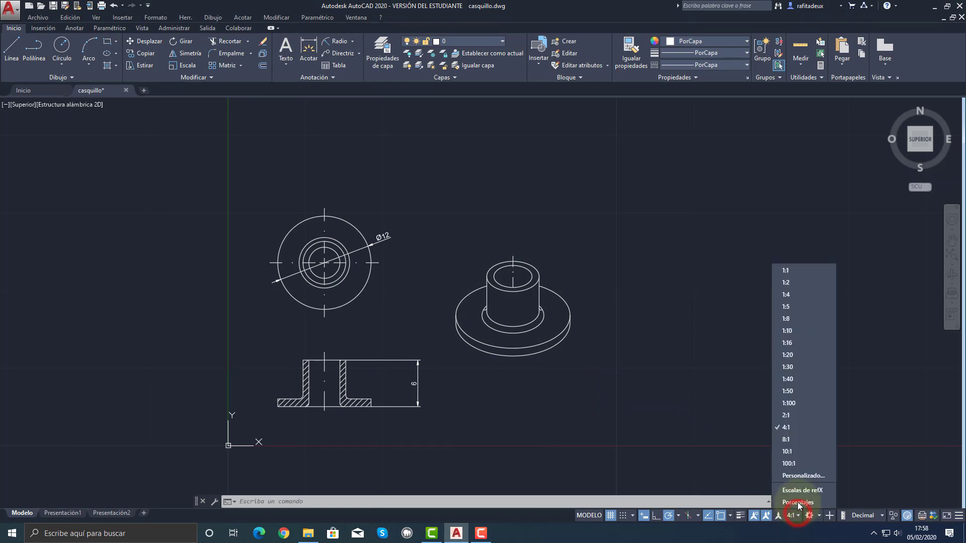
left_click(789, 440)
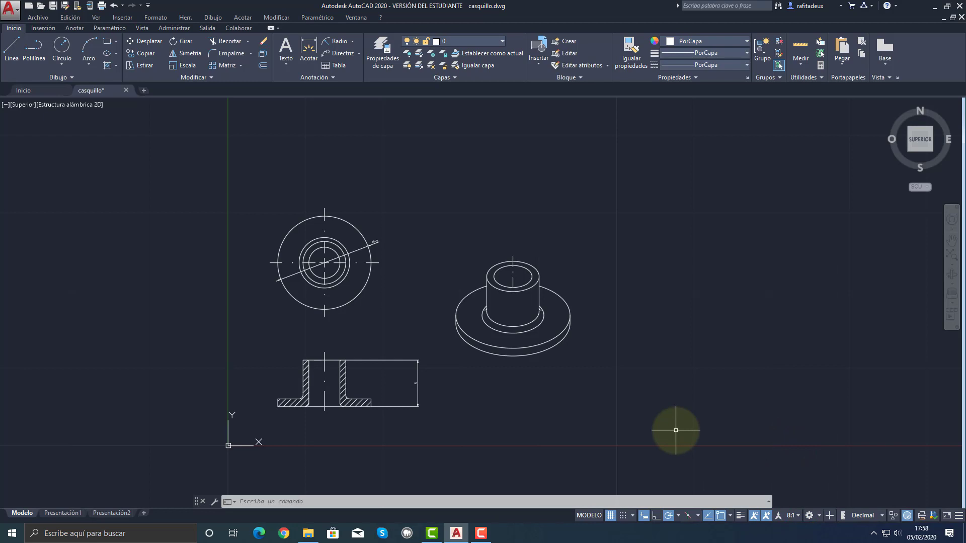
Preview the model plot with the <Trazado previo> page setup at a 4:1 plot scale, then close the preview.
left_click(10, 9)
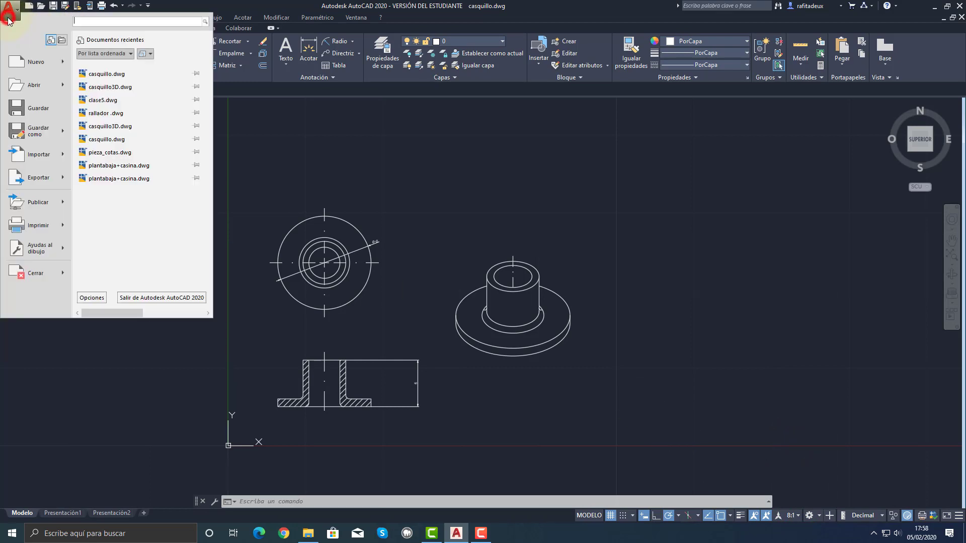
mouse_move(57, 228)
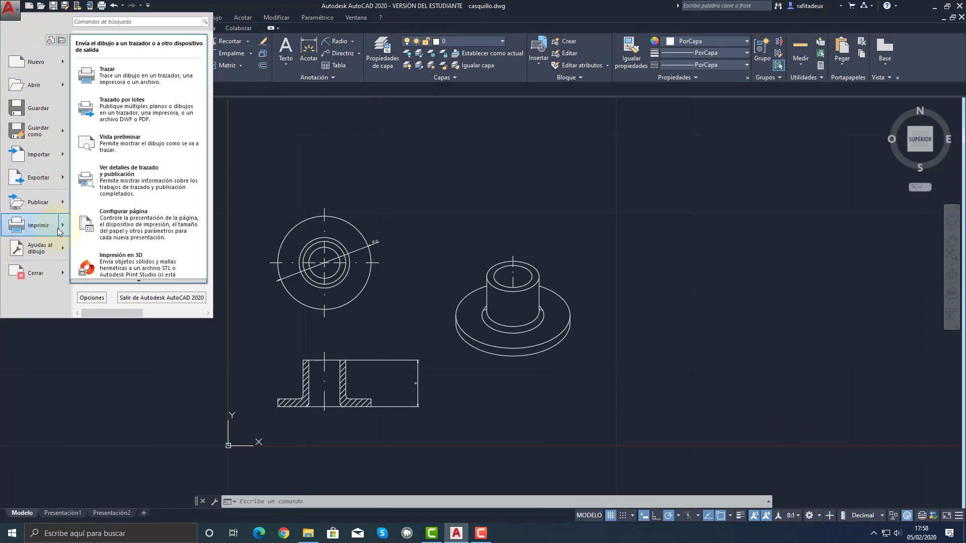
left_click(102, 80)
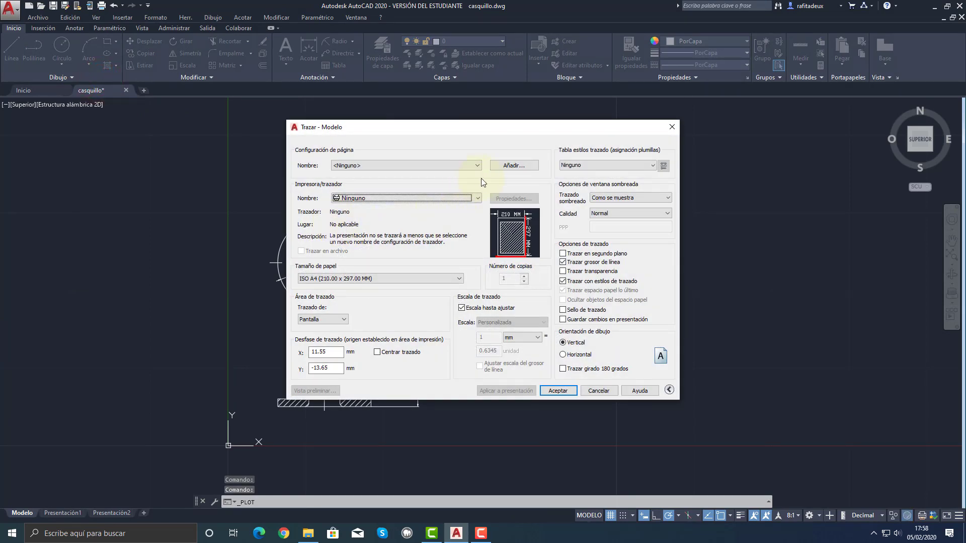
left_click(477, 165)
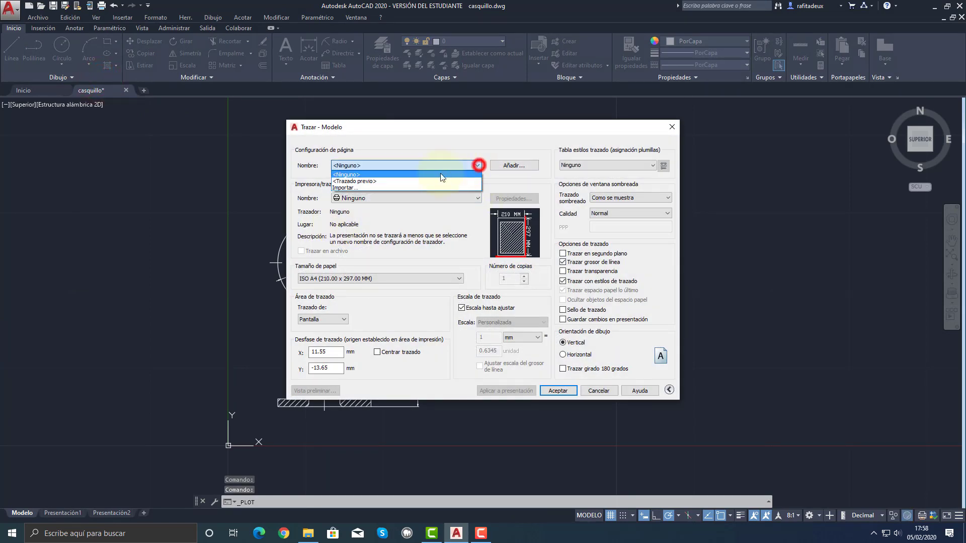
left_click(397, 182)
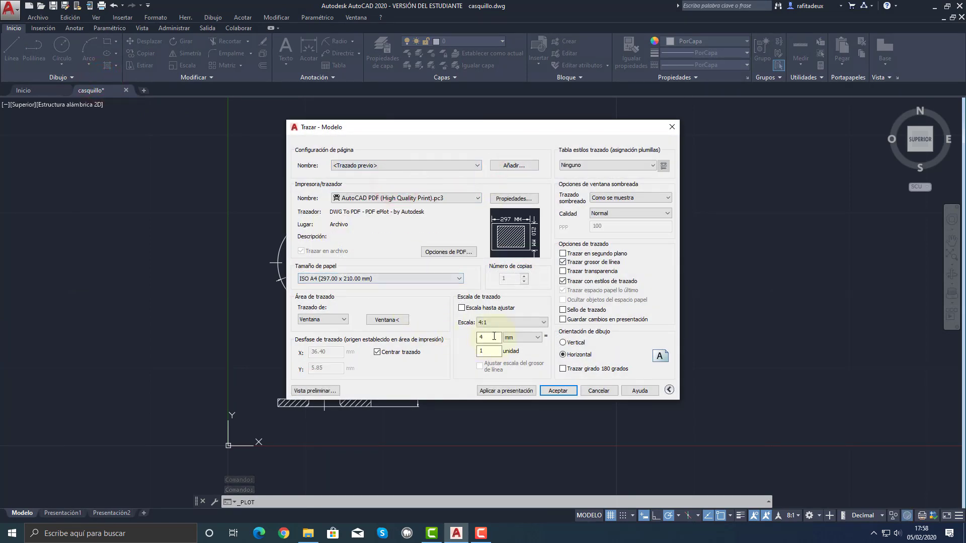
left_click(501, 322)
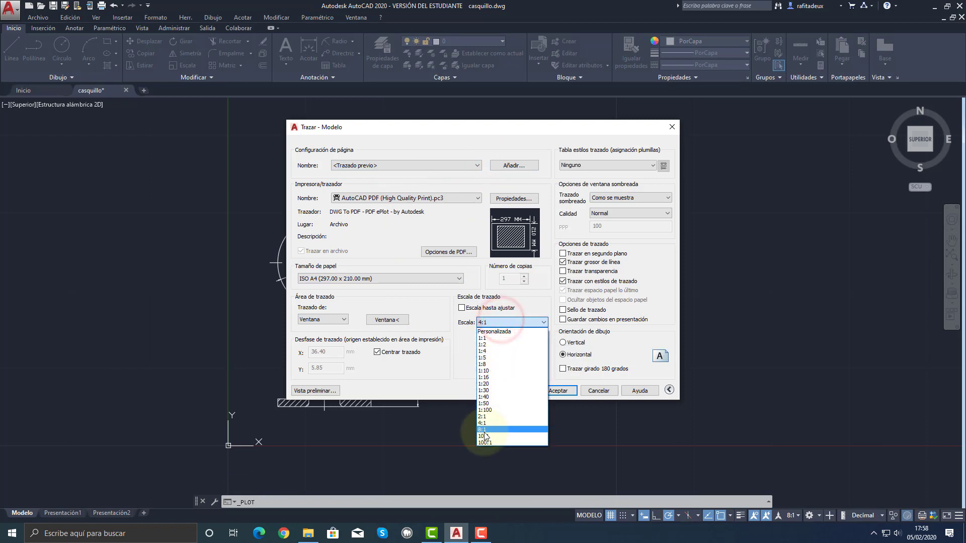
left_click(484, 433)
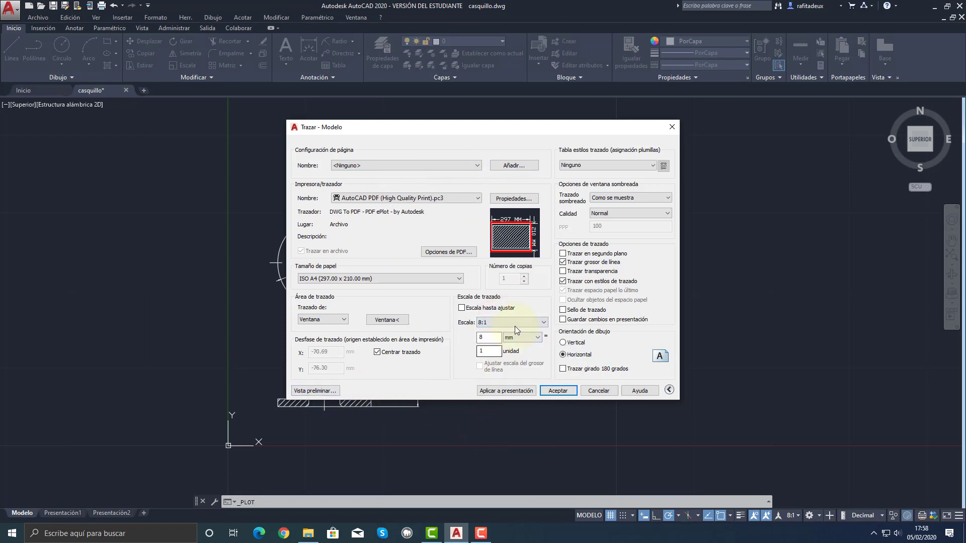
left_click(515, 325)
left_click(487, 423)
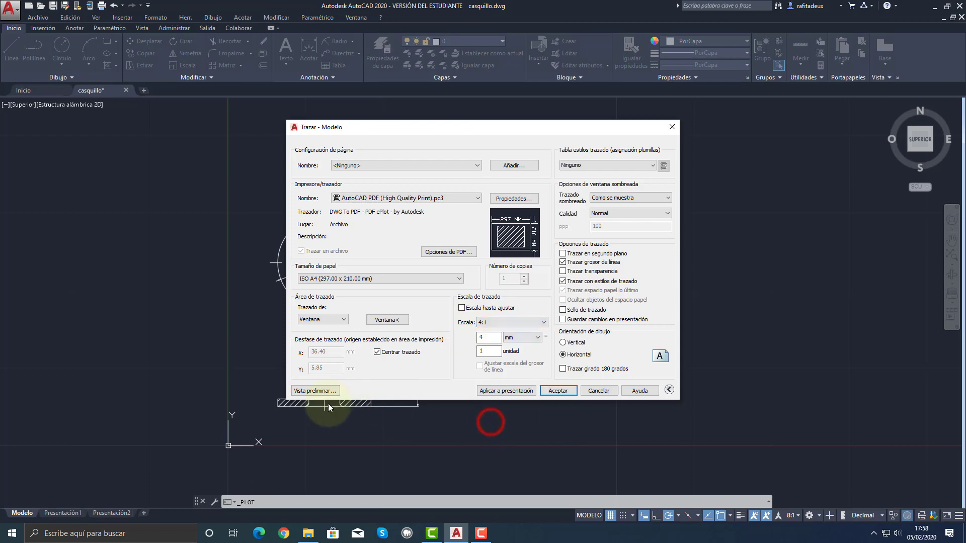
left_click(323, 390)
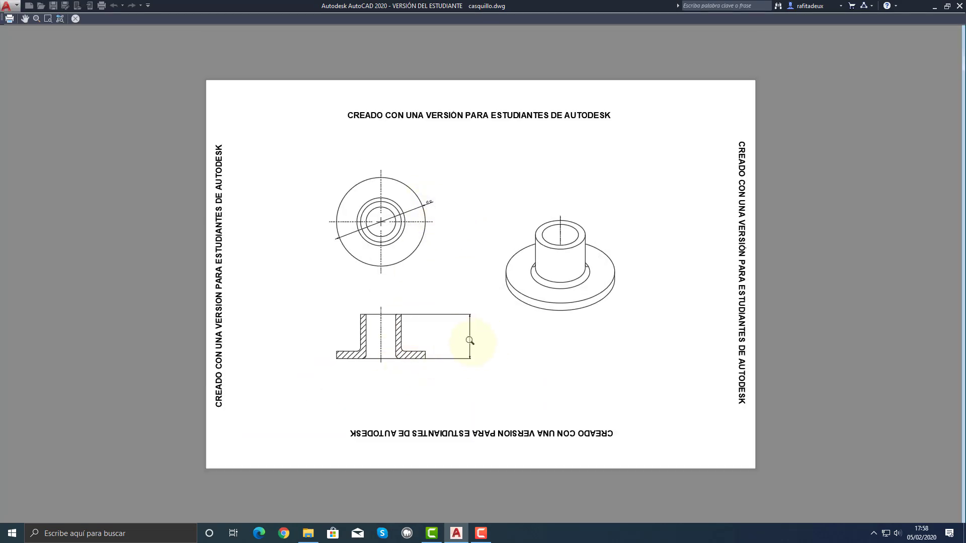
right_click(453, 283)
left_click(458, 285)
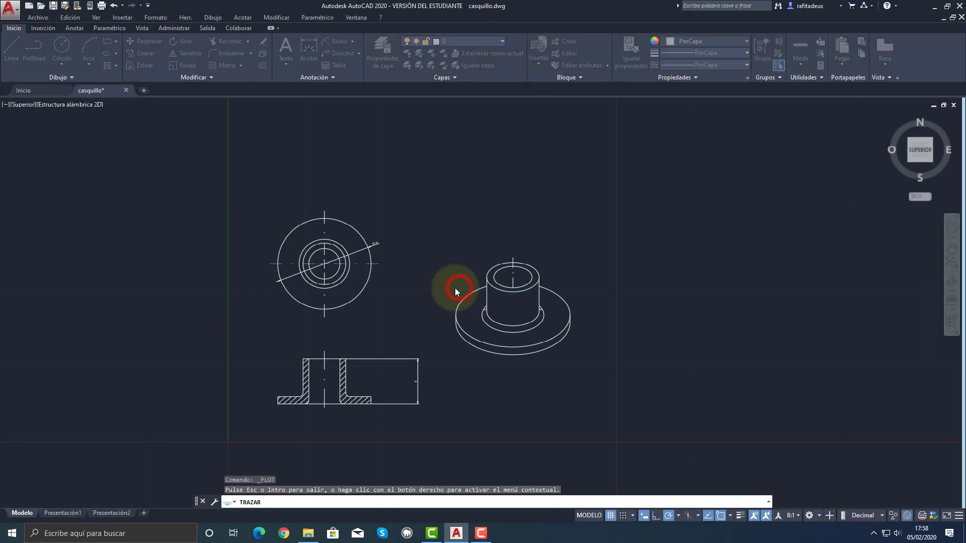
Set the plot scale to 8:1 and preview the sheet, then close the preview and leave without plotting.
left_click(498, 322)
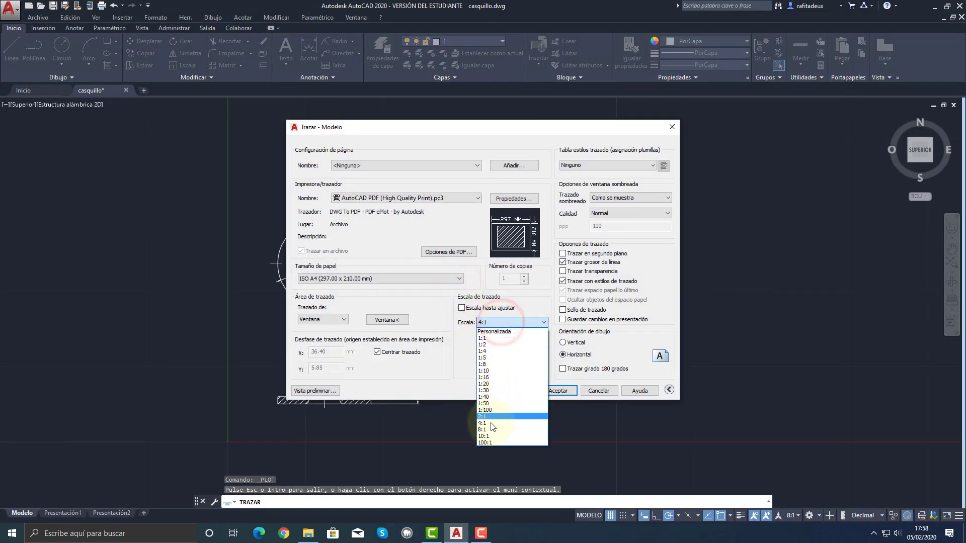
left_click(490, 429)
left_click(330, 390)
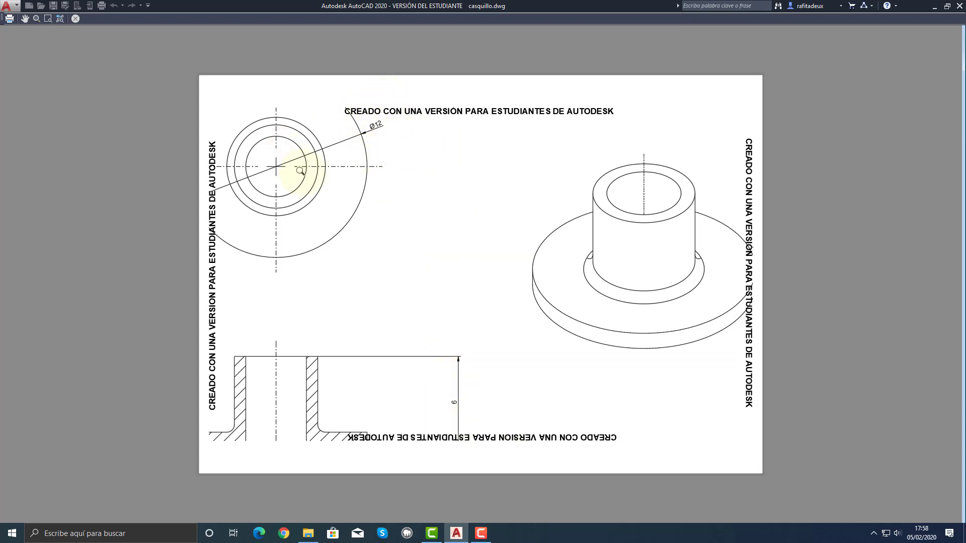
left_click(76, 19)
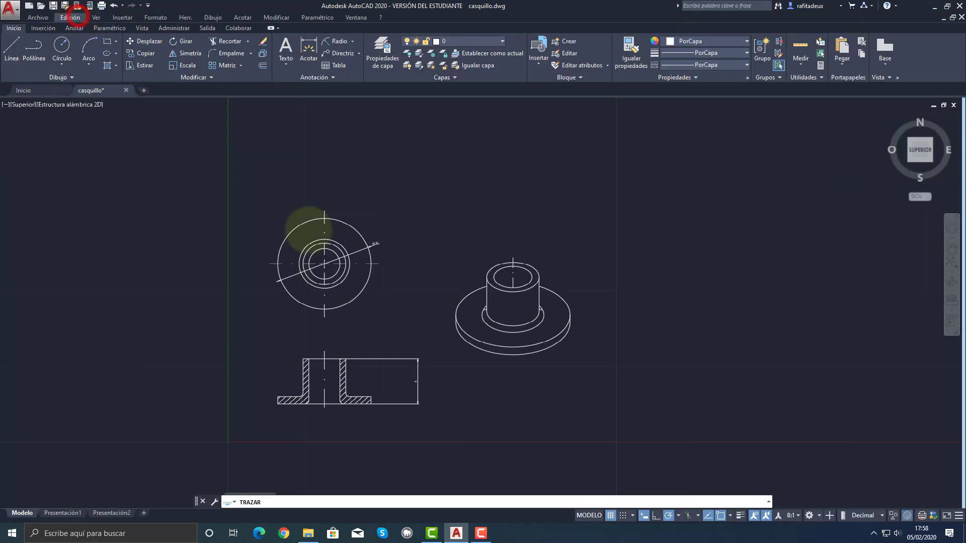
left_click(599, 391)
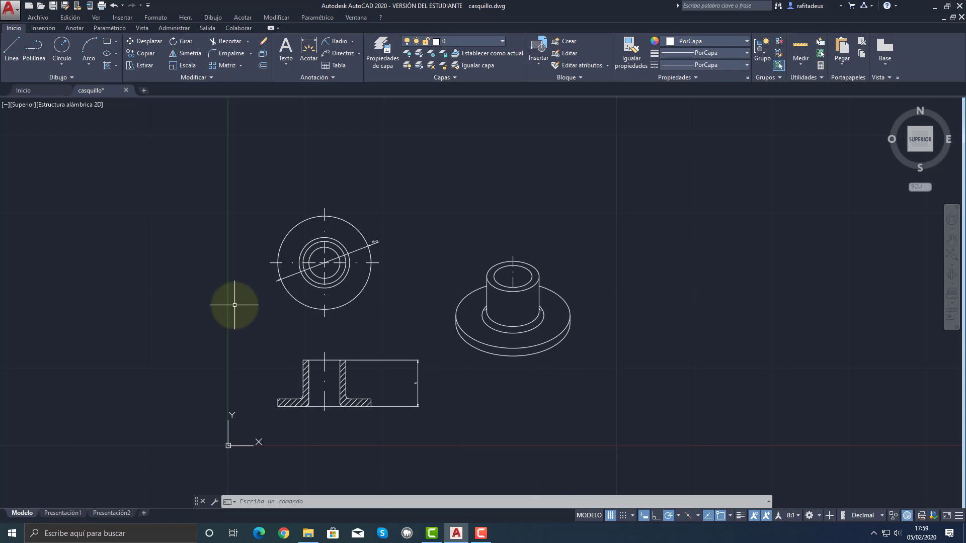
Check the Une style in the dimension style manager and close it without making changes.
left_click(331, 78)
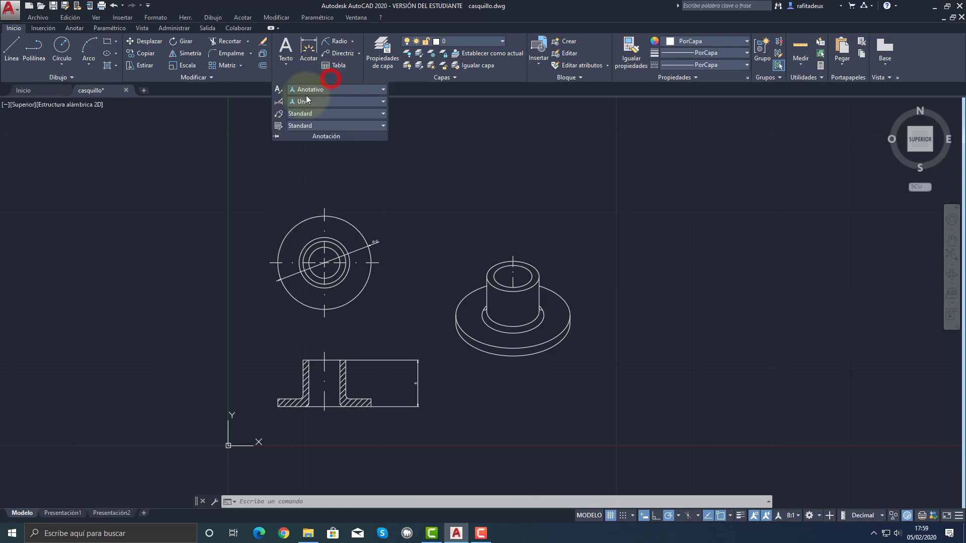
left_click(275, 103)
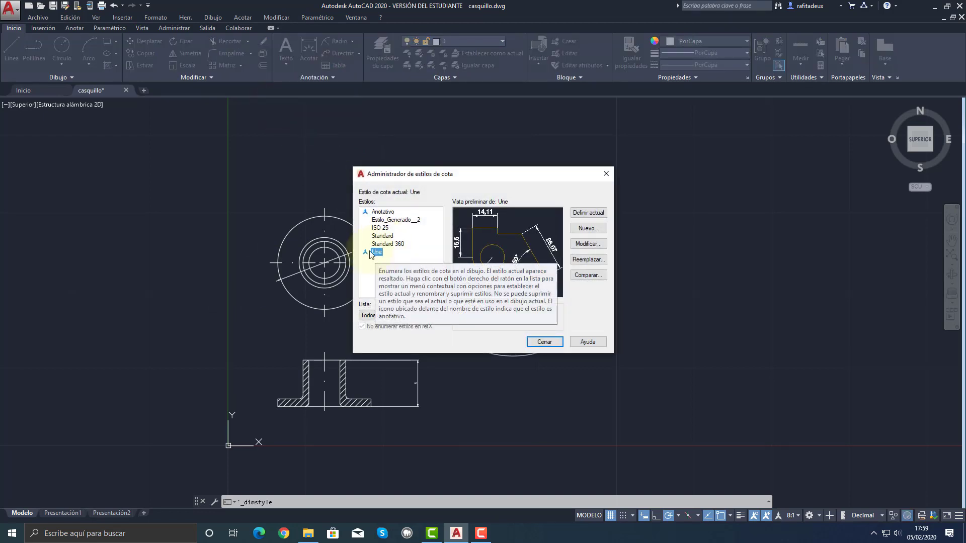
left_click(547, 344)
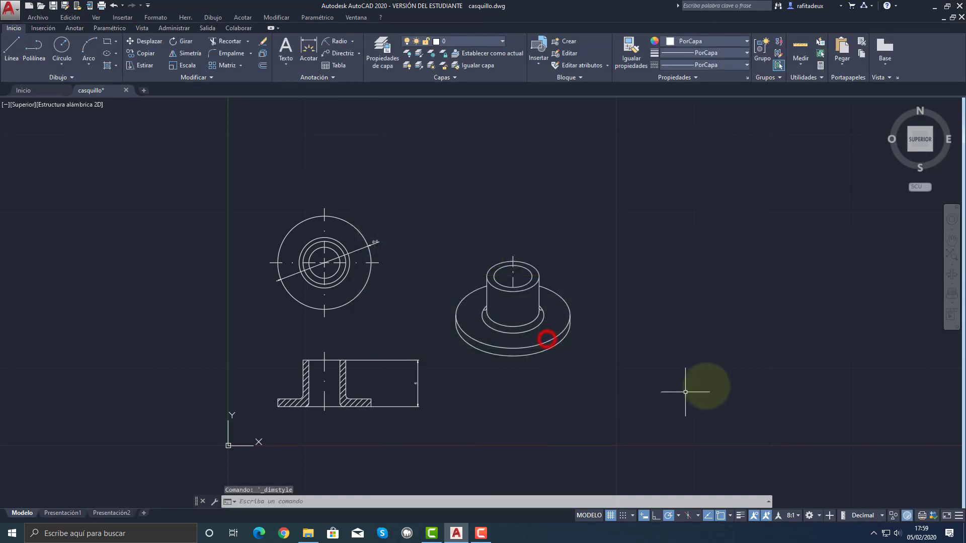
Apply the Une dimension style to the overall width dimension below the house floor plan, then clear the selection.
mouse_move(722, 369)
middle_mouse_down()
mouse_move(634, 354)
mouse_move(345, 338)
mouse_move(615, 354)
mouse_move(594, 353)
middle_mouse_up()
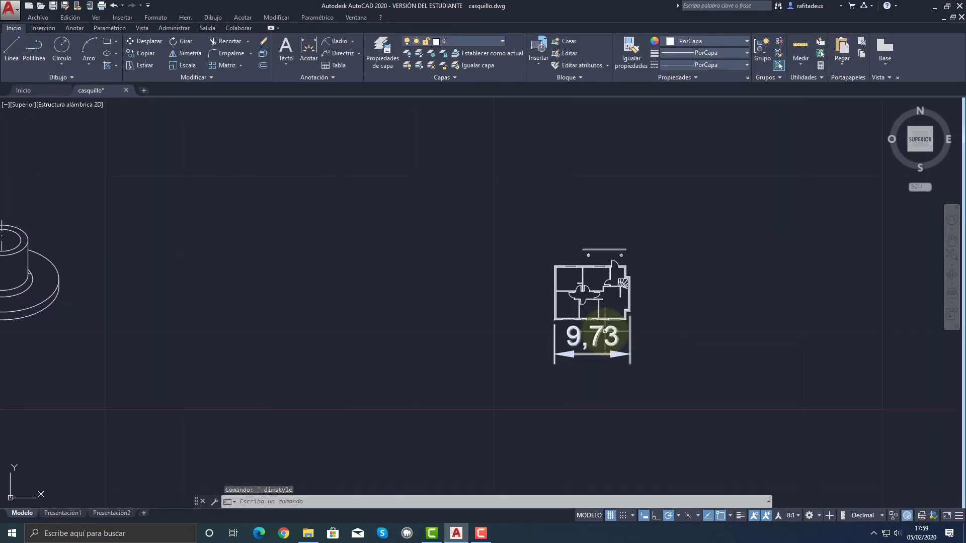
scroll(629, 354, "up", 2)
left_click(675, 348)
left_click(581, 404)
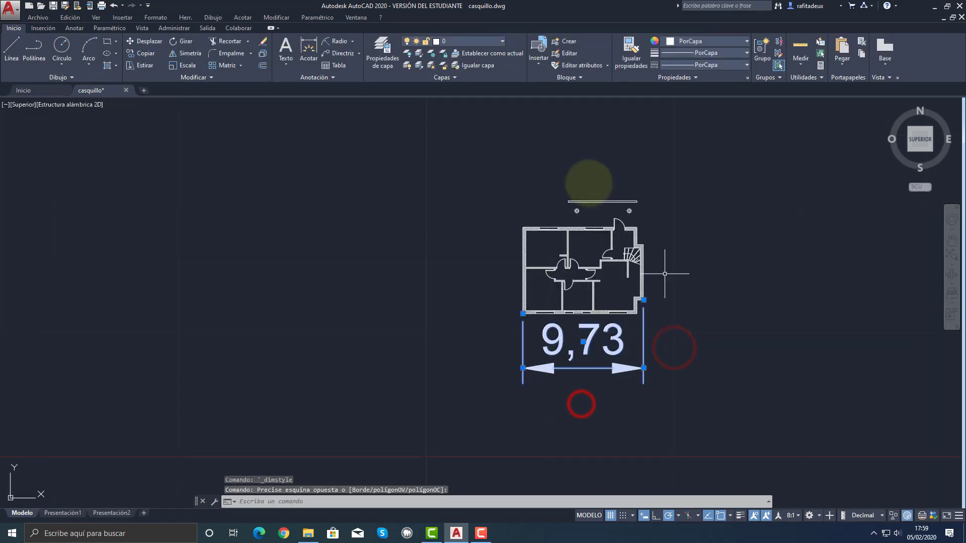
left_click(332, 78)
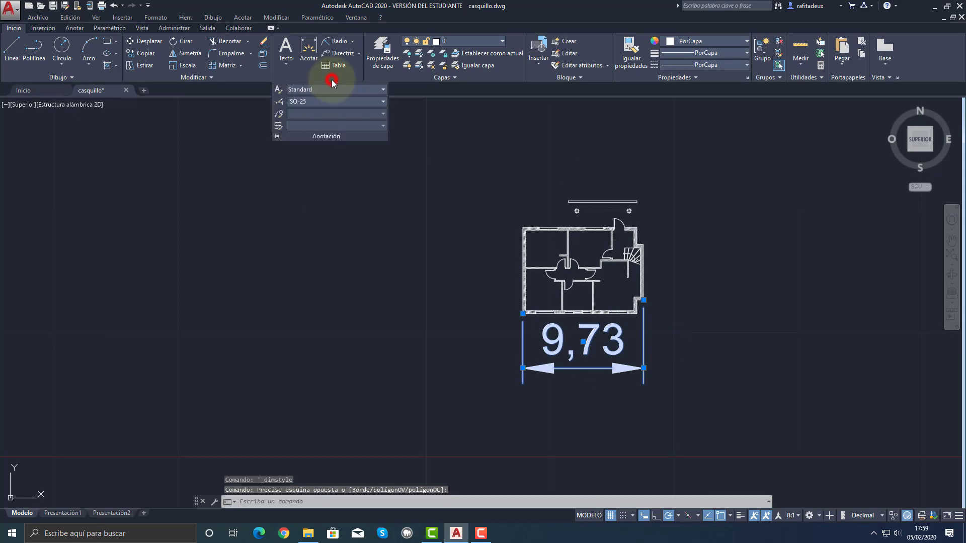
left_click(301, 102)
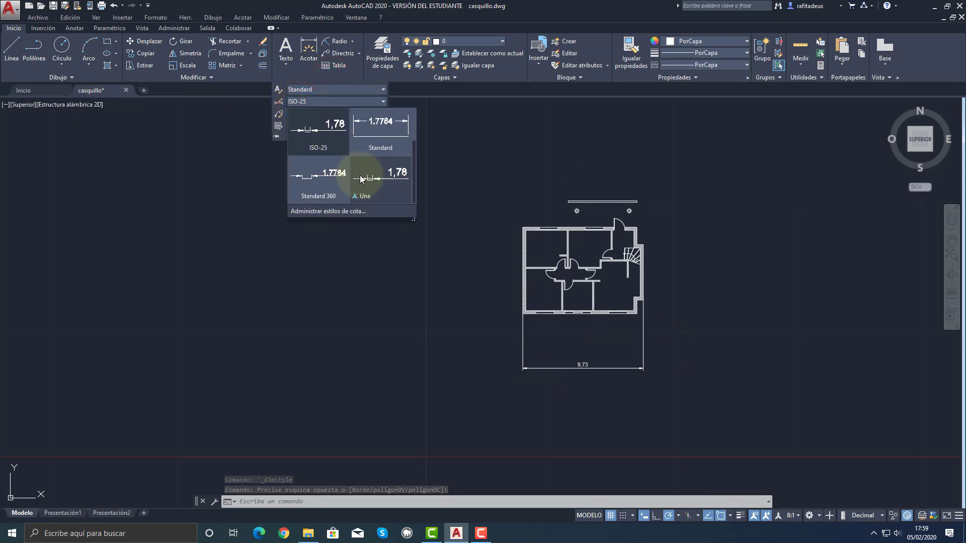
left_click(379, 182)
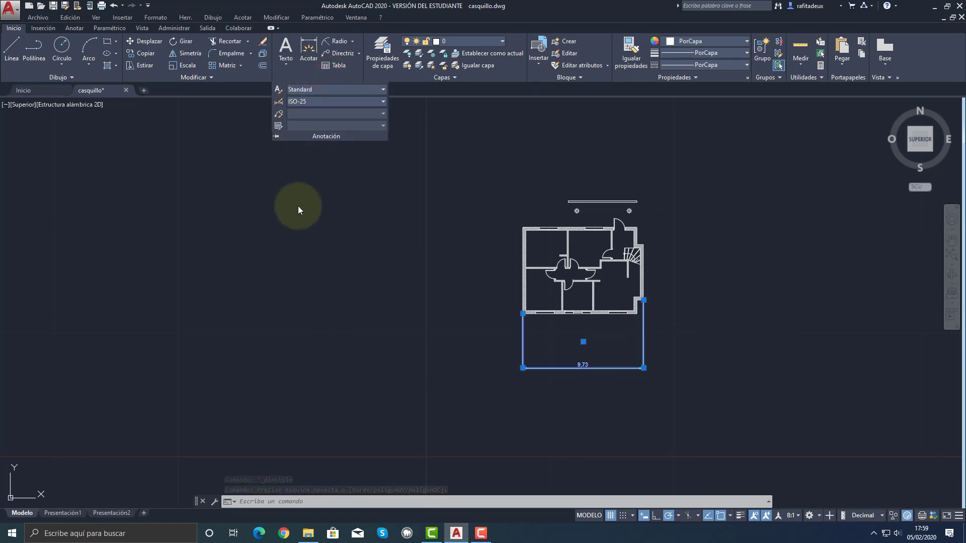
key("Escape")
key("Escape")
key("Escape")
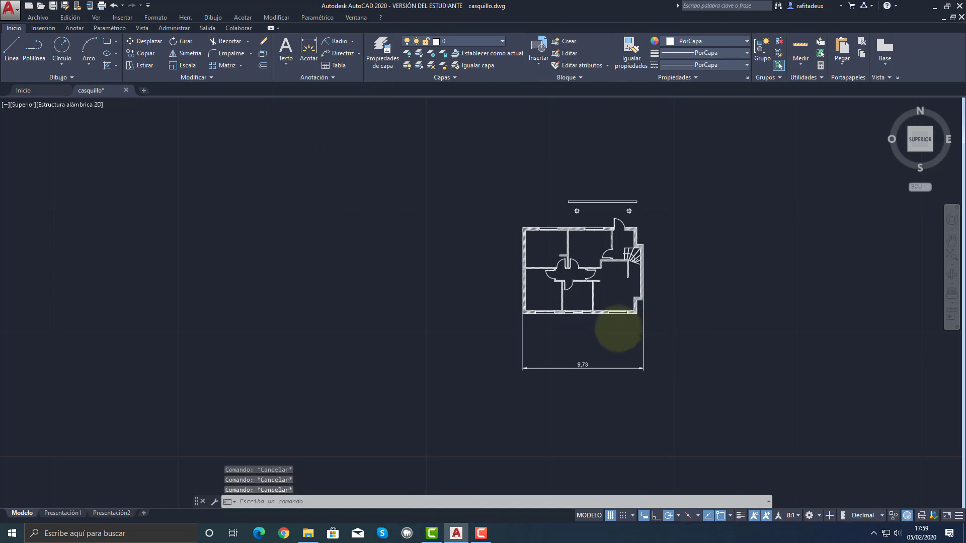
Switch the annotation scale to 1:1 to compare the floor plan's dimension size, then return it to 8:1.
scroll(617, 328, "up", 2)
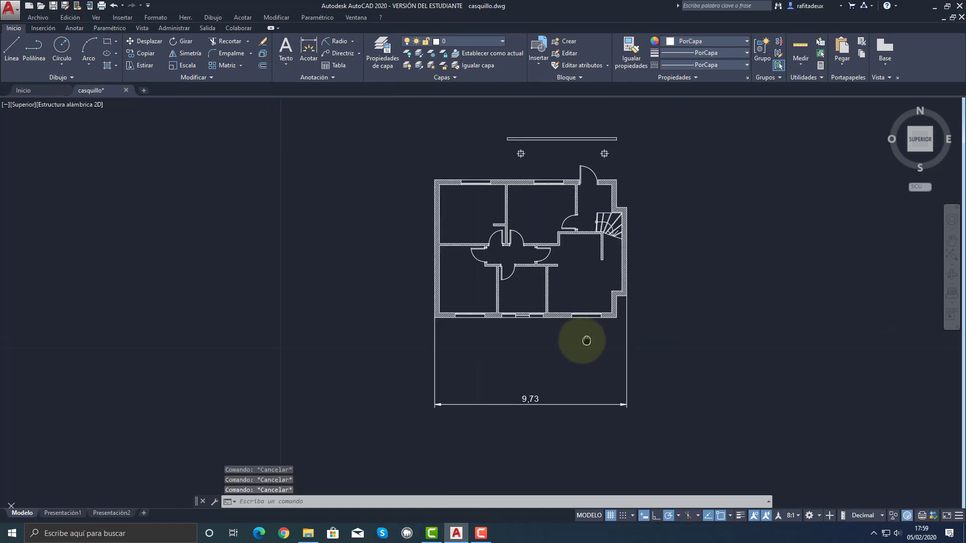
left_click(792, 515)
left_click(801, 273)
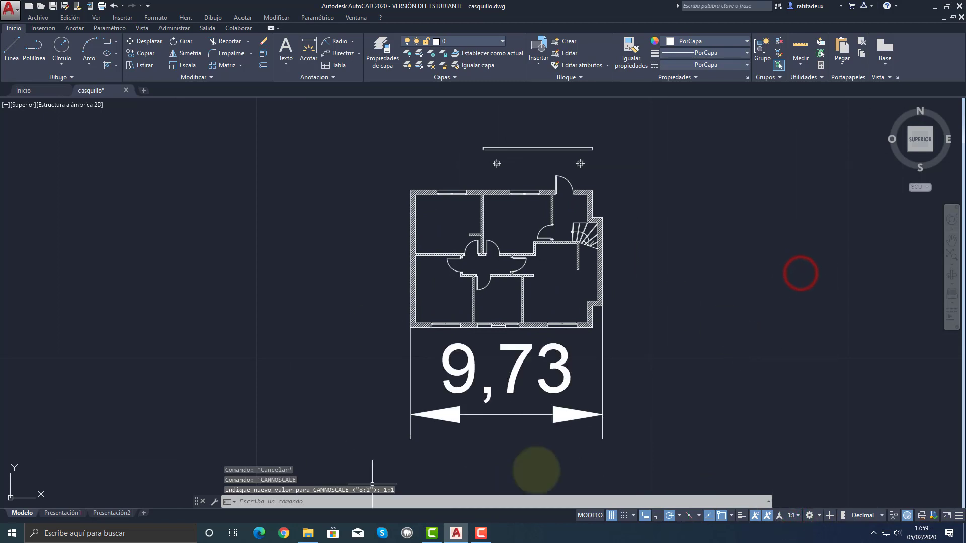
left_click(793, 515)
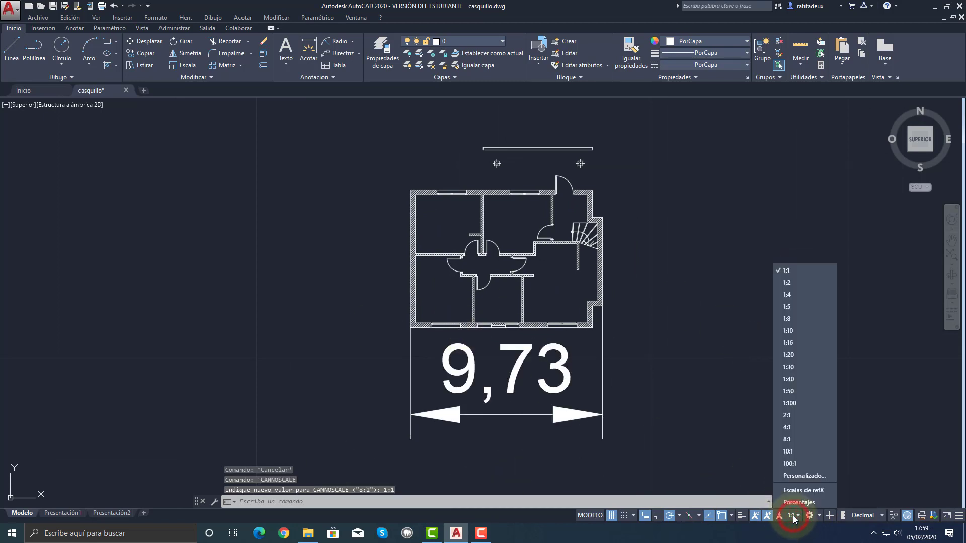
left_click(802, 439)
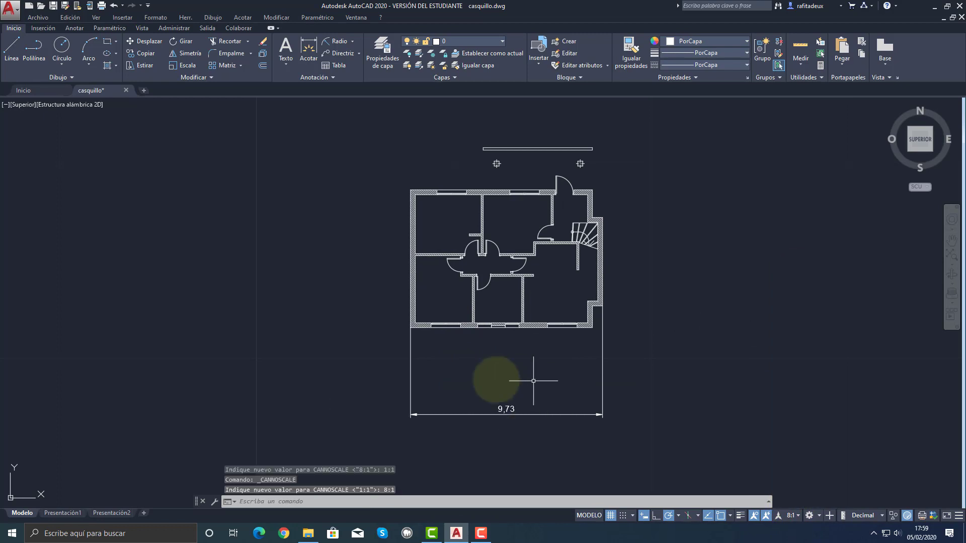
Start a model plot and load the <Trazado previo> page setup.
left_click(11, 9)
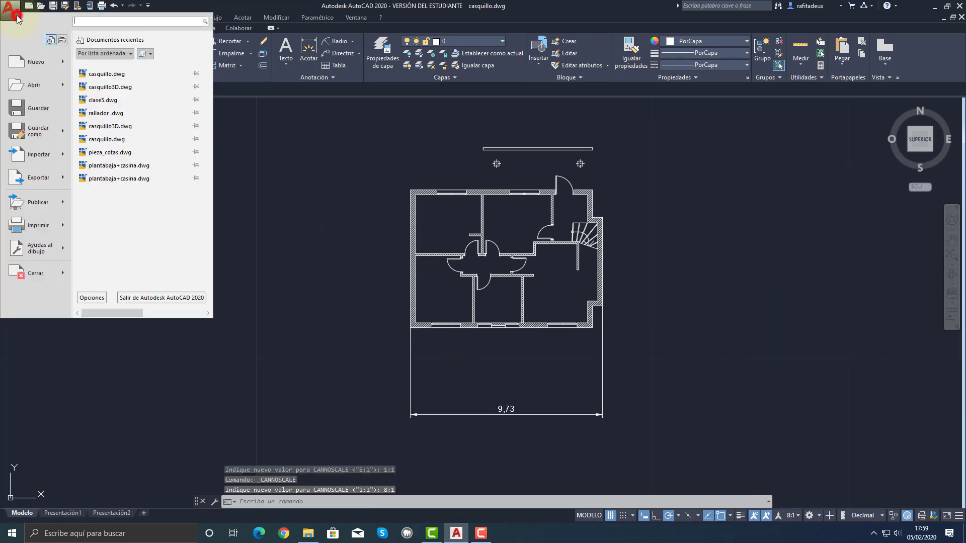
mouse_move(46, 225)
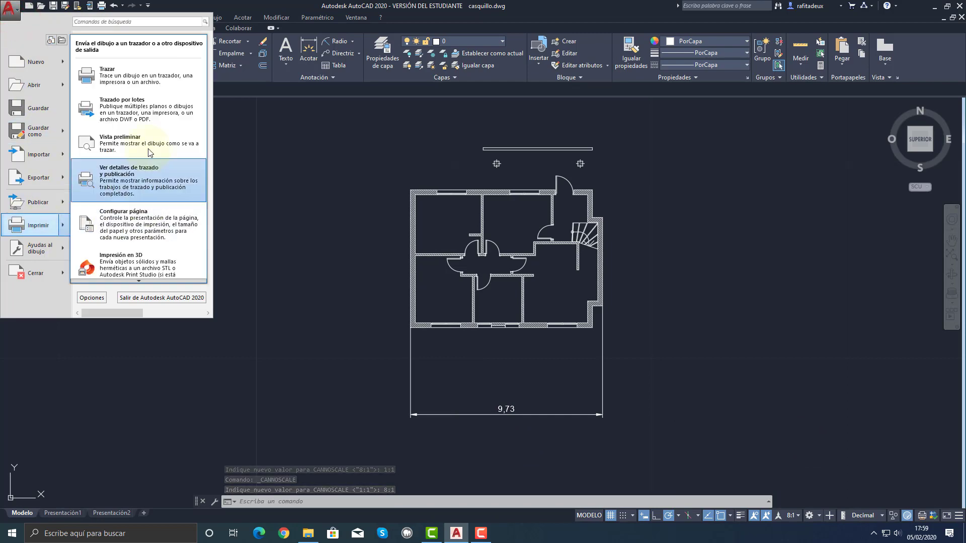
left_click(126, 80)
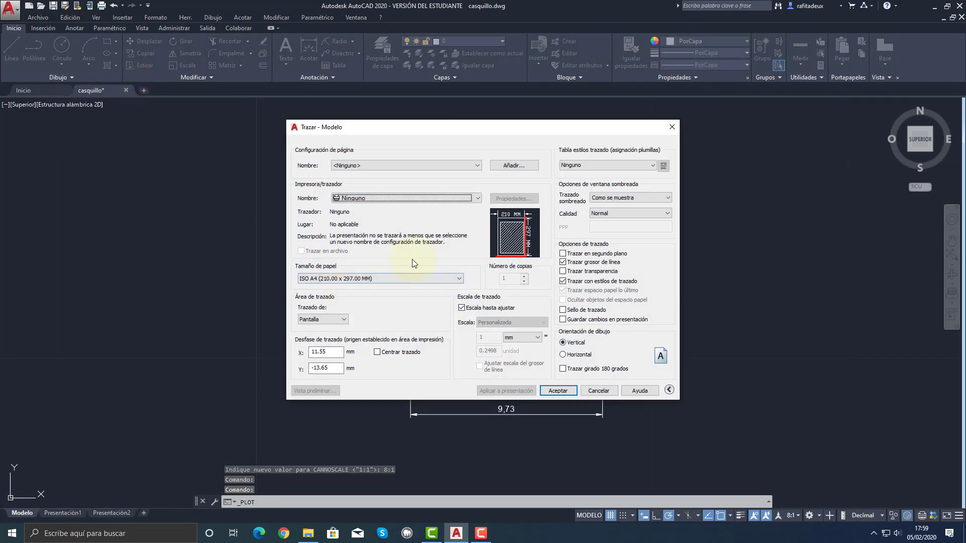
left_click(343, 320)
left_click(441, 187)
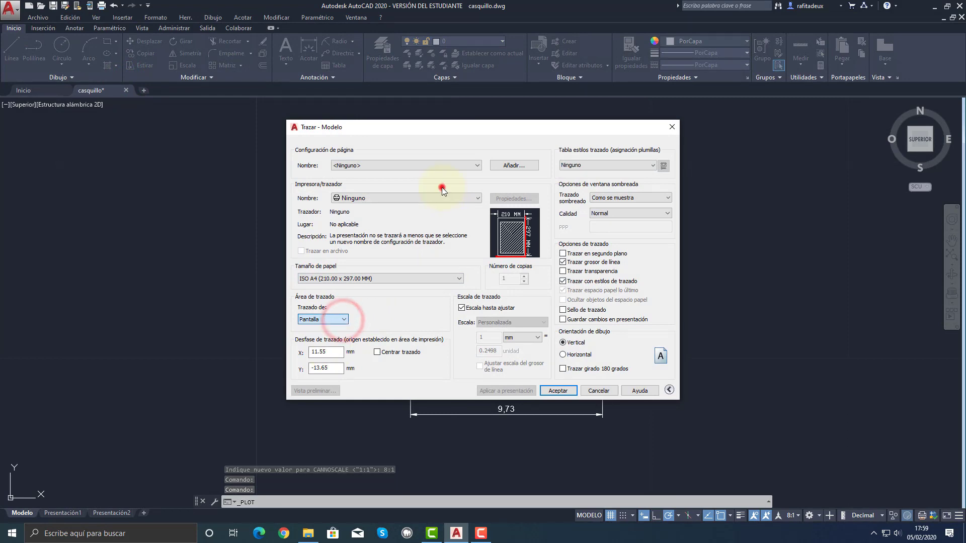
left_click(455, 165)
left_click(411, 181)
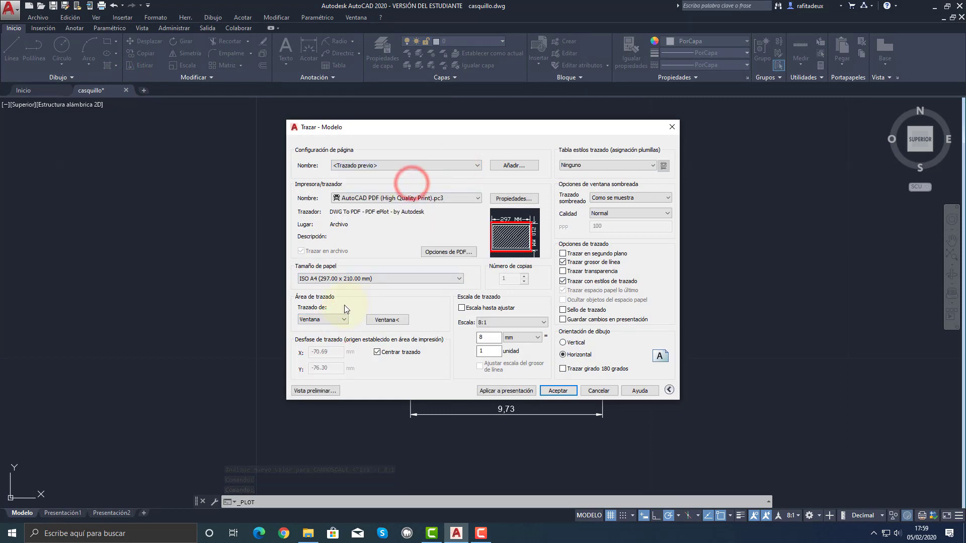
Define the plot area as a window enclosing the whole floor plan and its width dimension.
left_click(344, 319)
left_click(322, 349)
left_click(387, 320)
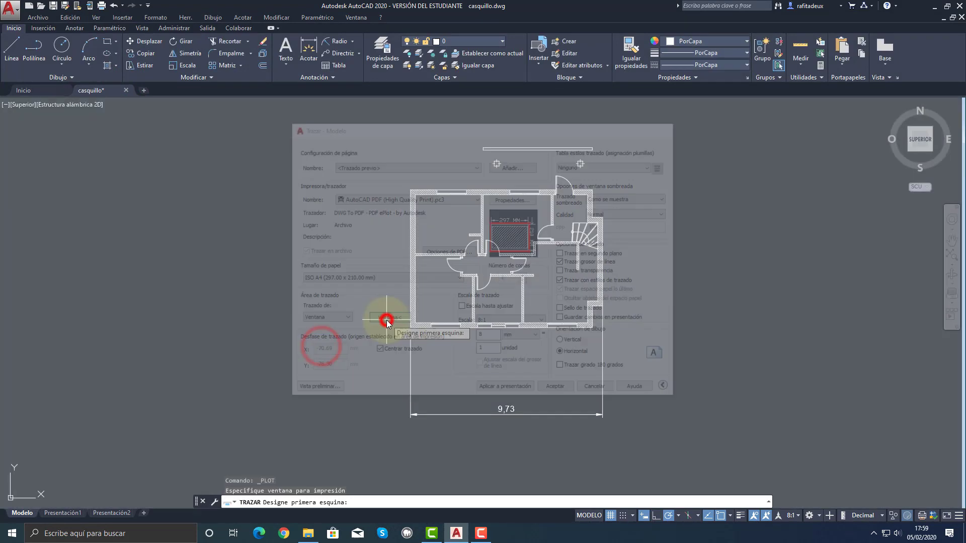
left_click(362, 132)
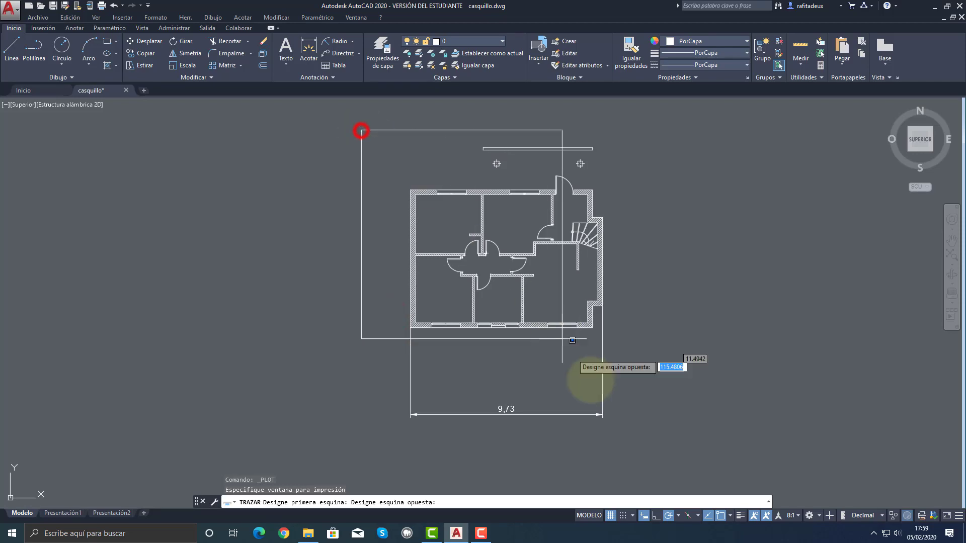
left_click(644, 439)
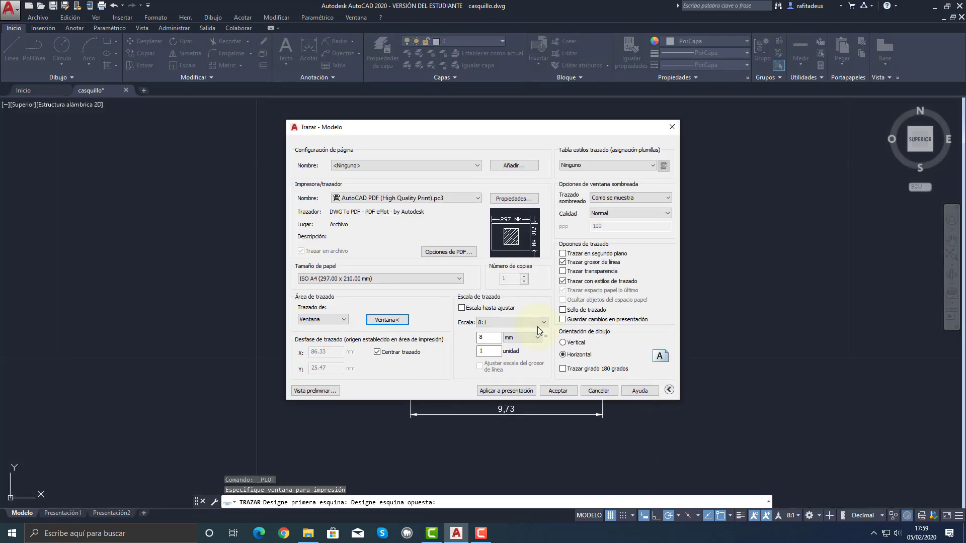
Preview the floor plan plot at 8:1, then close the preview and cancel the plot.
left_click(322, 391)
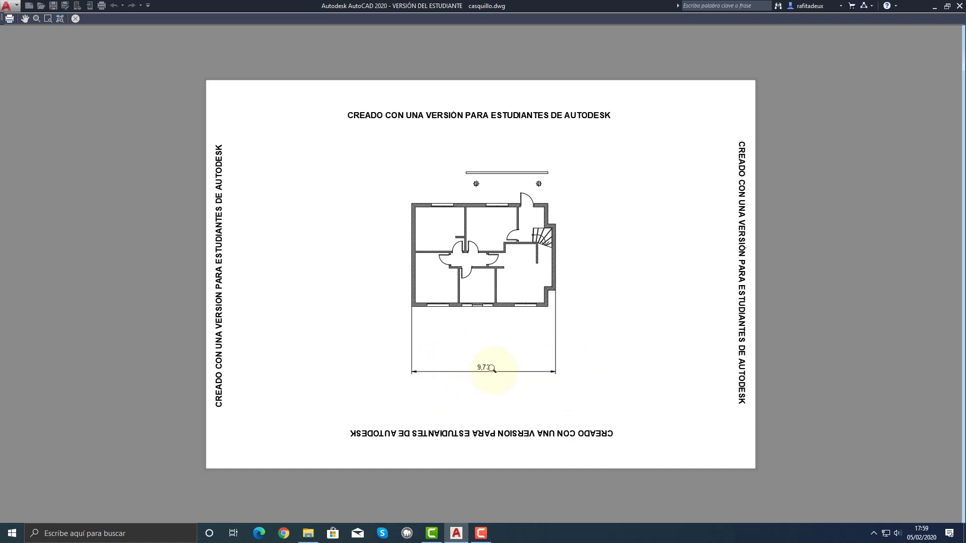
right_click(511, 340)
left_click(522, 345)
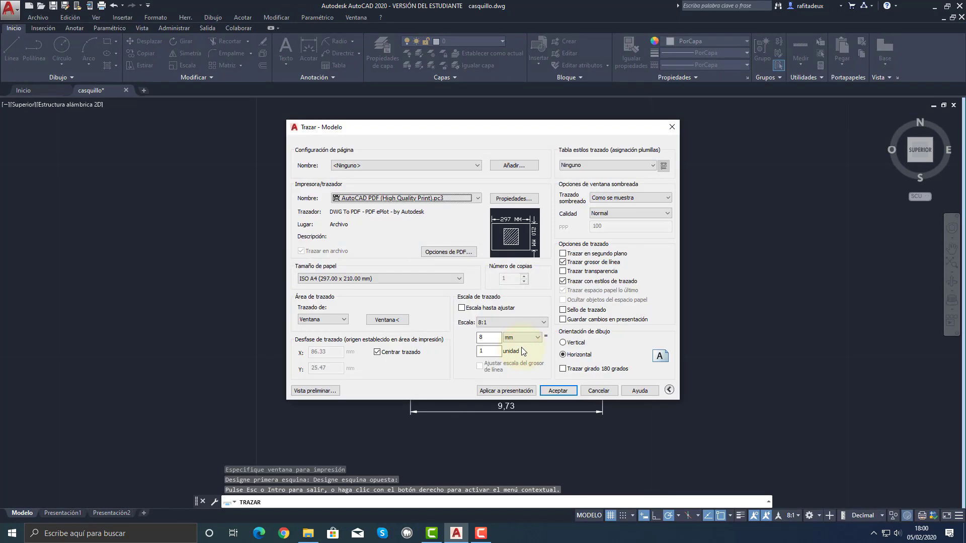
left_click(586, 391)
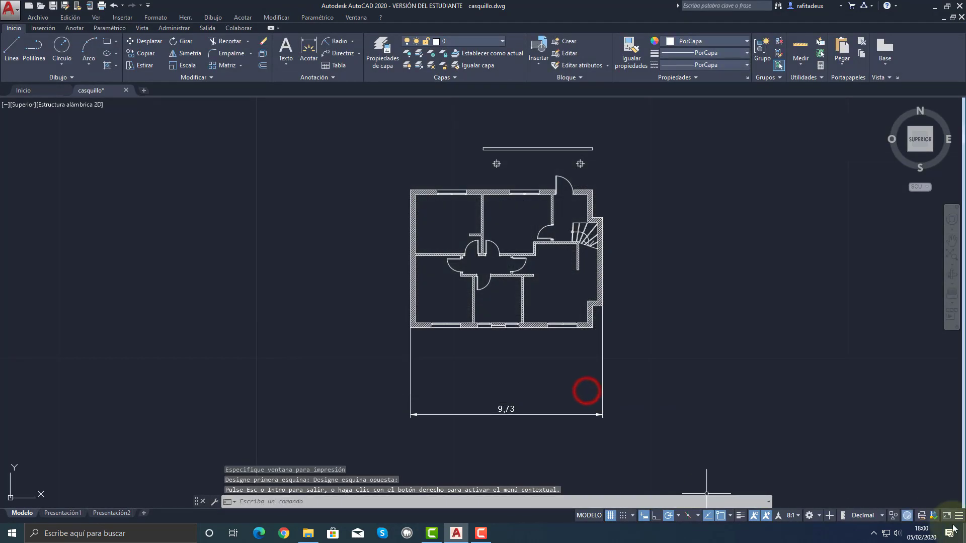
Add a custom 15:1 scale with 15 paper units to 1 drawing unit, and set it as the annotation scale.
left_click(799, 516)
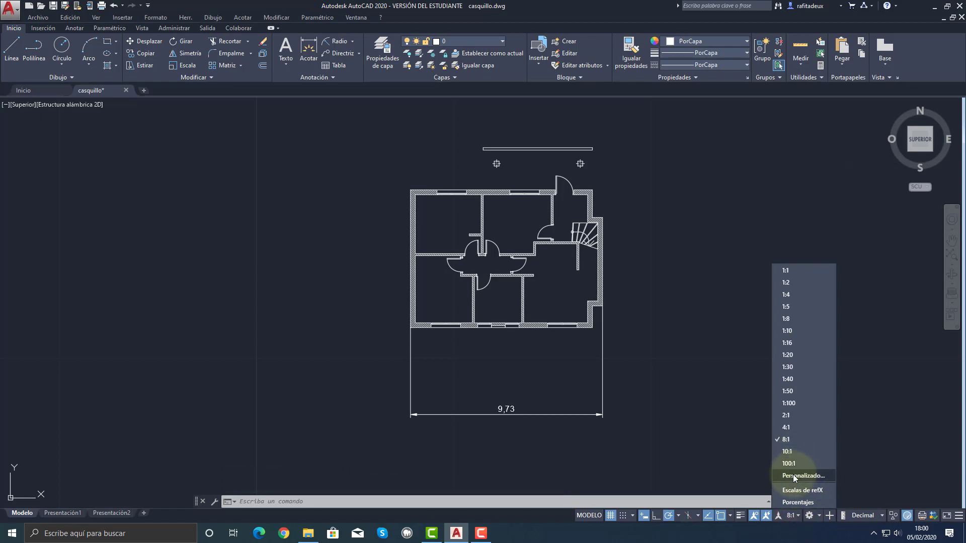
left_click(798, 477)
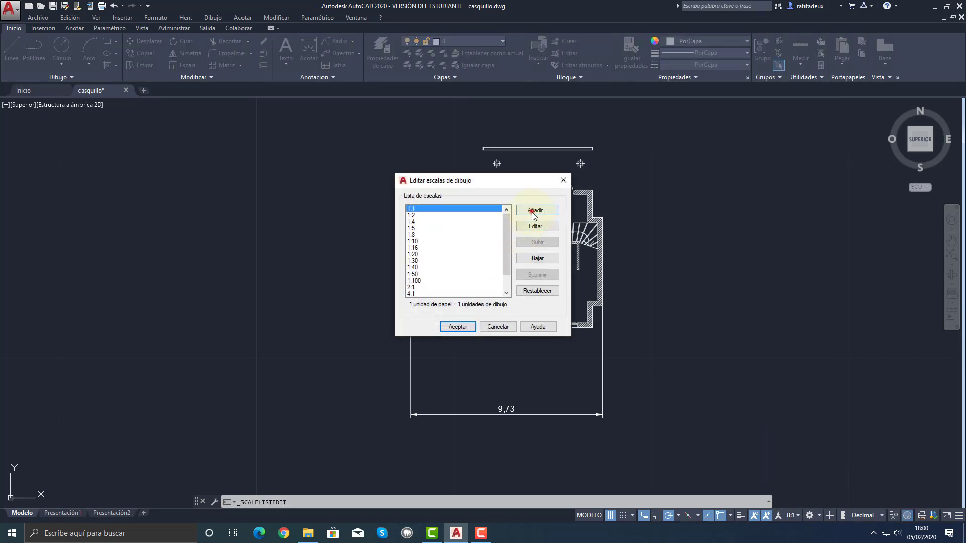
left_click(533, 211)
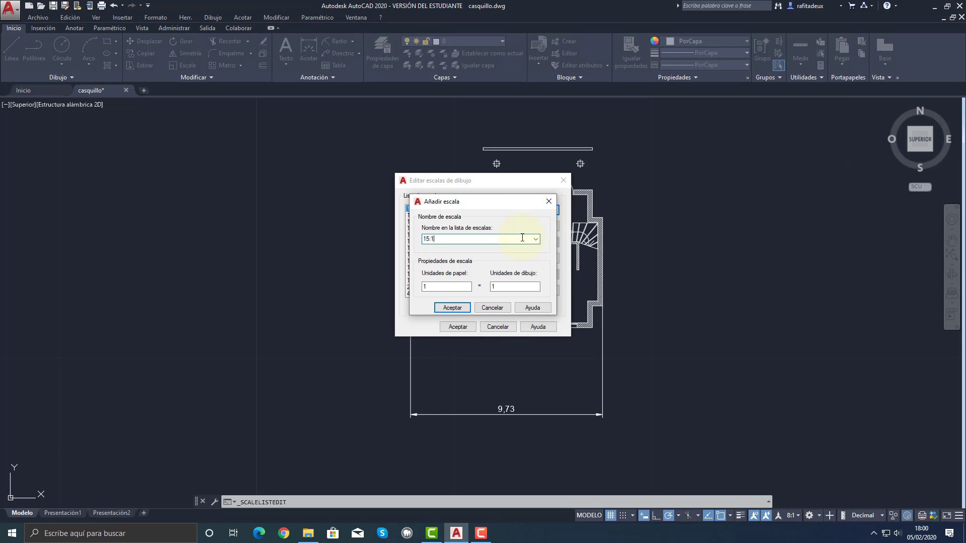
left_click(448, 287)
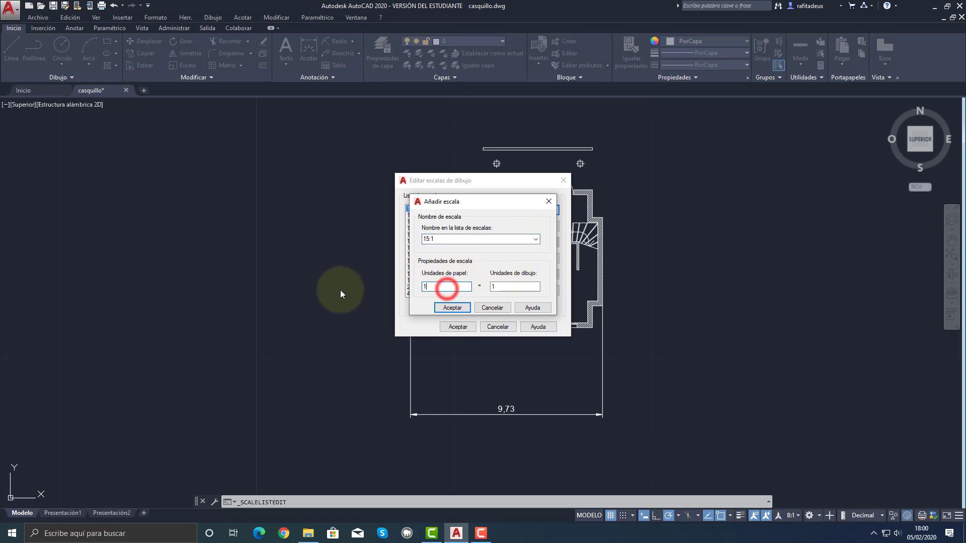
type("5")
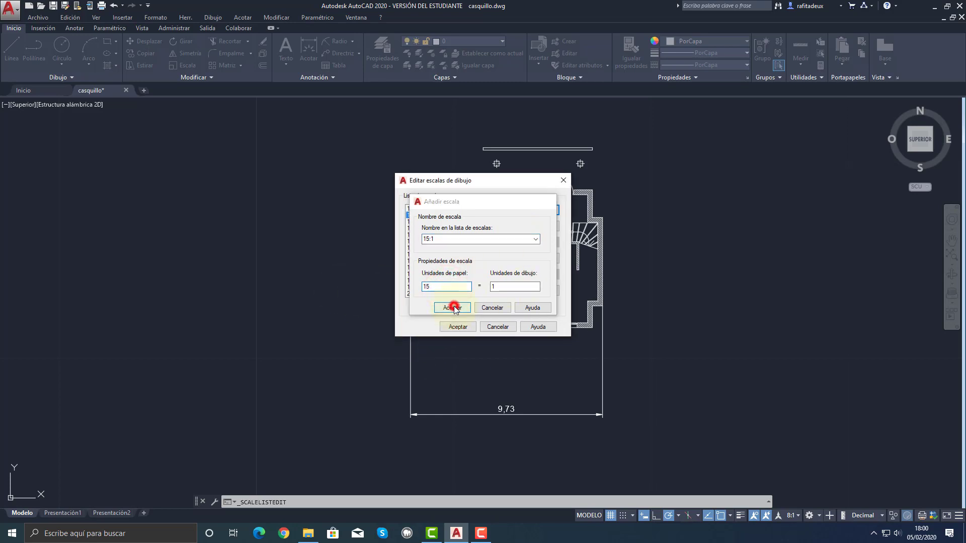
left_click(452, 307)
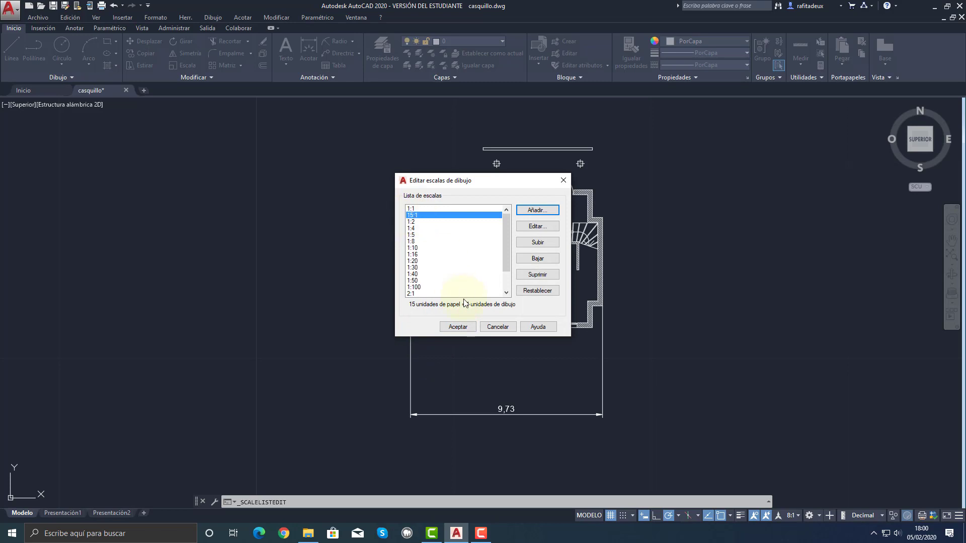
left_click(468, 331)
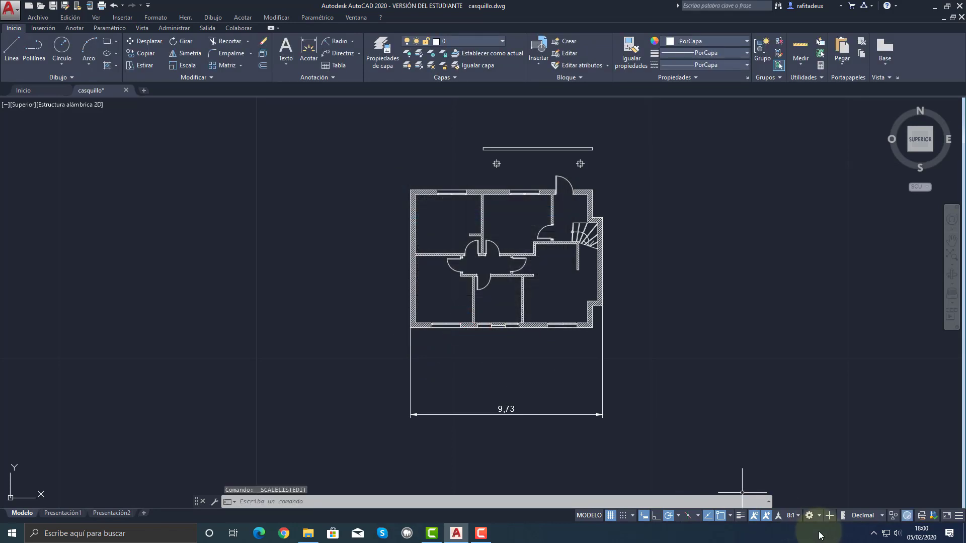
left_click(798, 516)
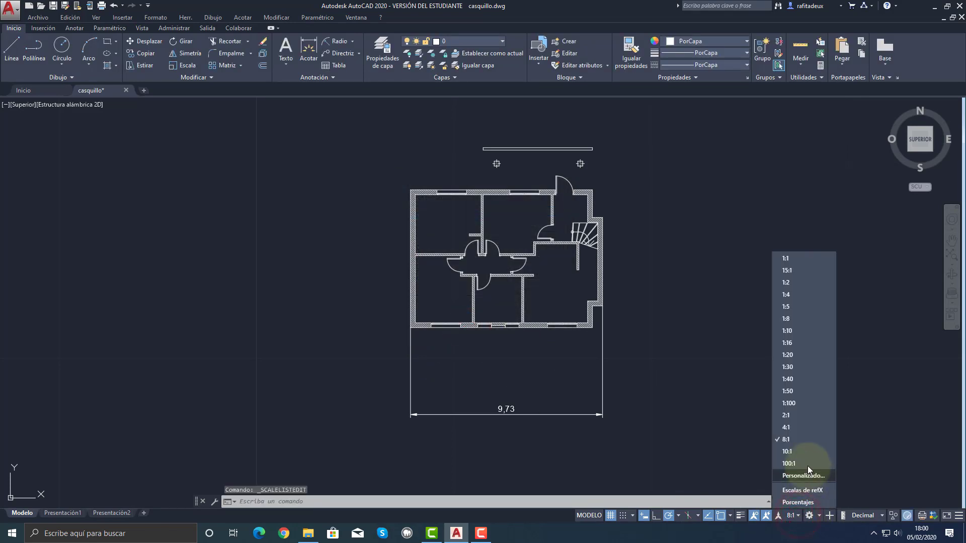
left_click(795, 271)
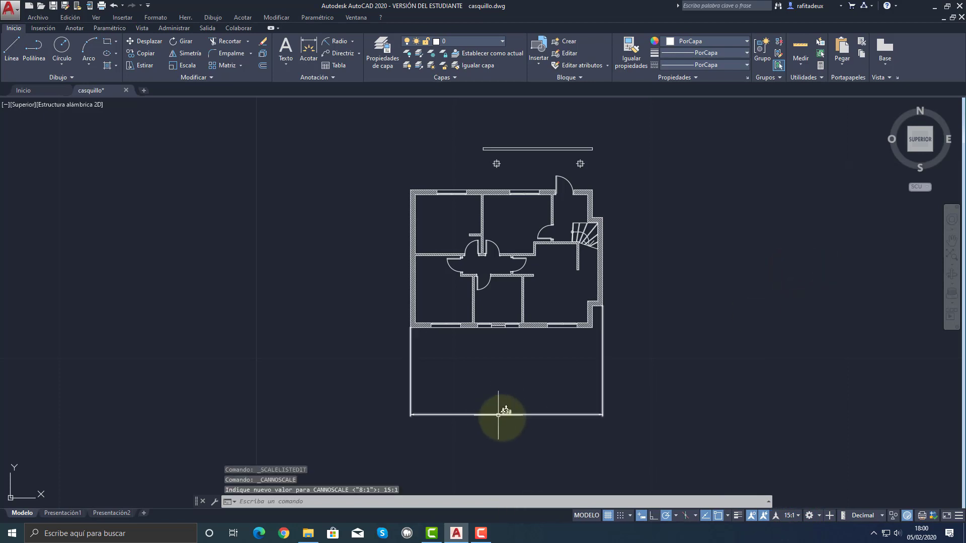
Start a model plot with the <Trazado previo> page setup and set the plot scale to 15:1.
left_click(12, 10)
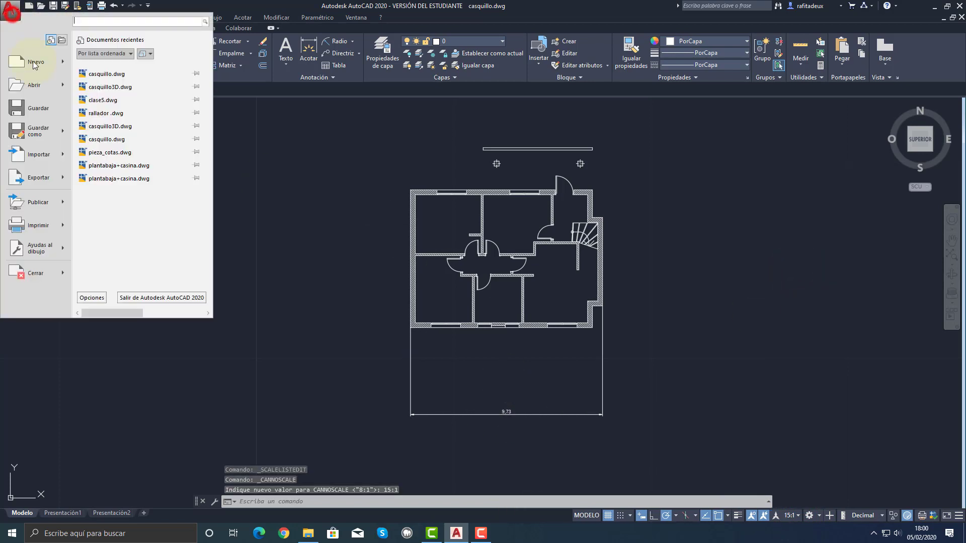
mouse_move(58, 226)
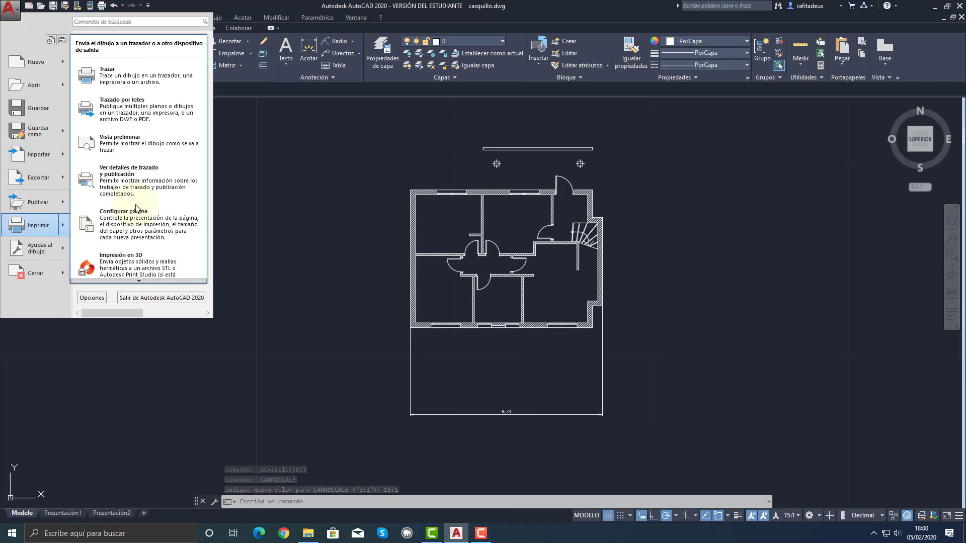
left_click(121, 91)
left_click(375, 165)
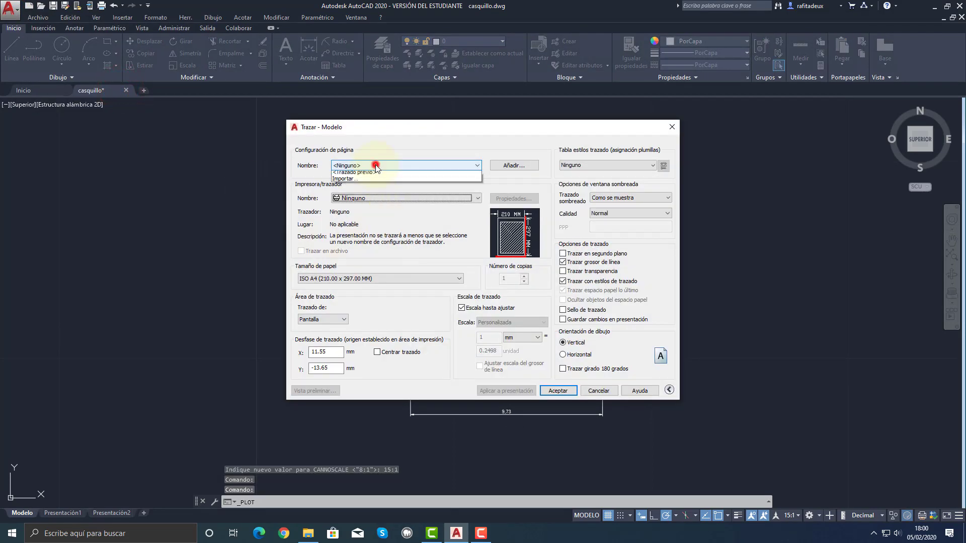
left_click(355, 173)
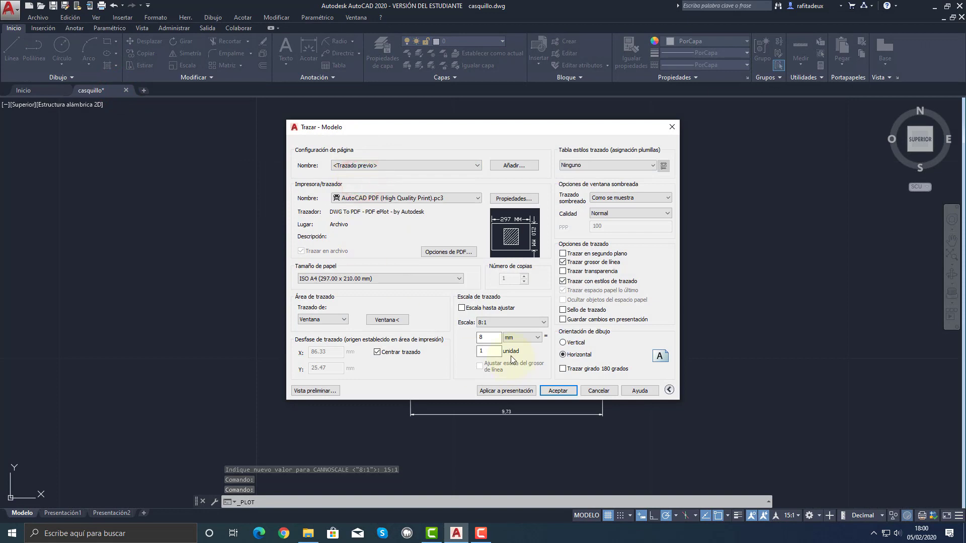
left_click(507, 322)
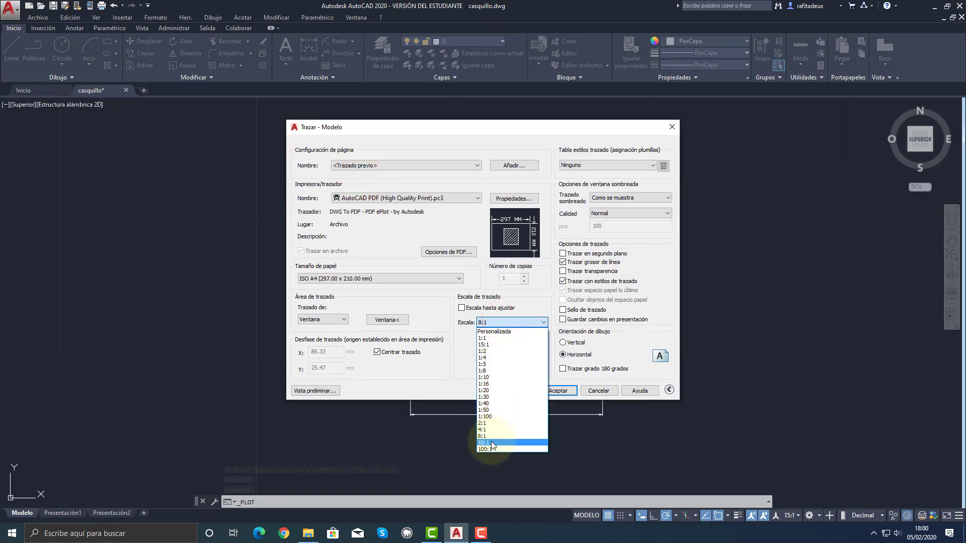
left_click(484, 345)
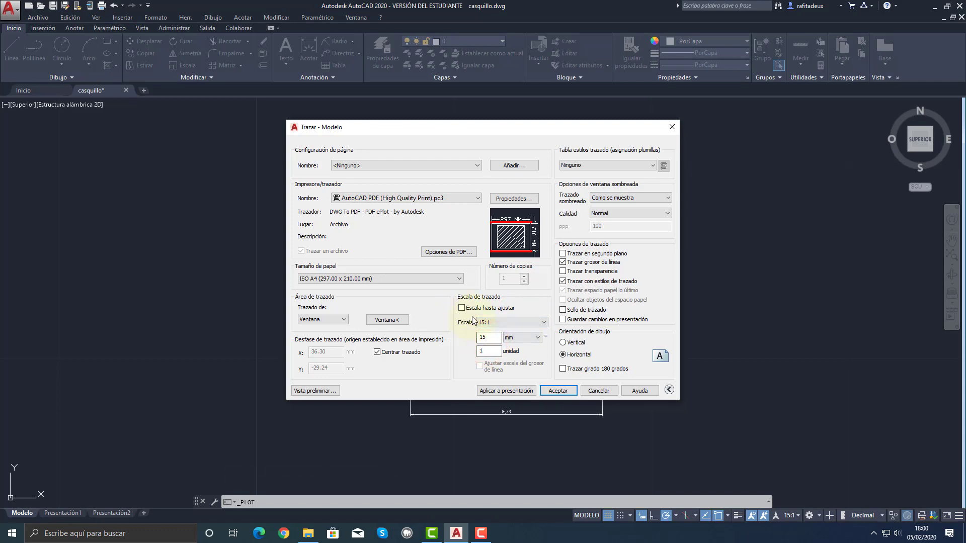
Preview the floor plan plot at 15:1, then leave the preview and cancel the plot.
left_click(334, 391)
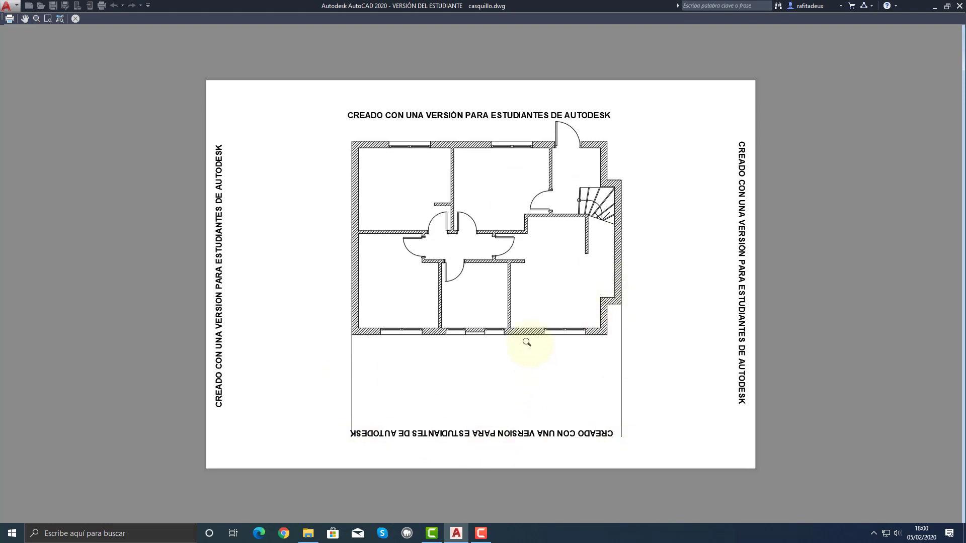
right_click(510, 335)
left_click(533, 340)
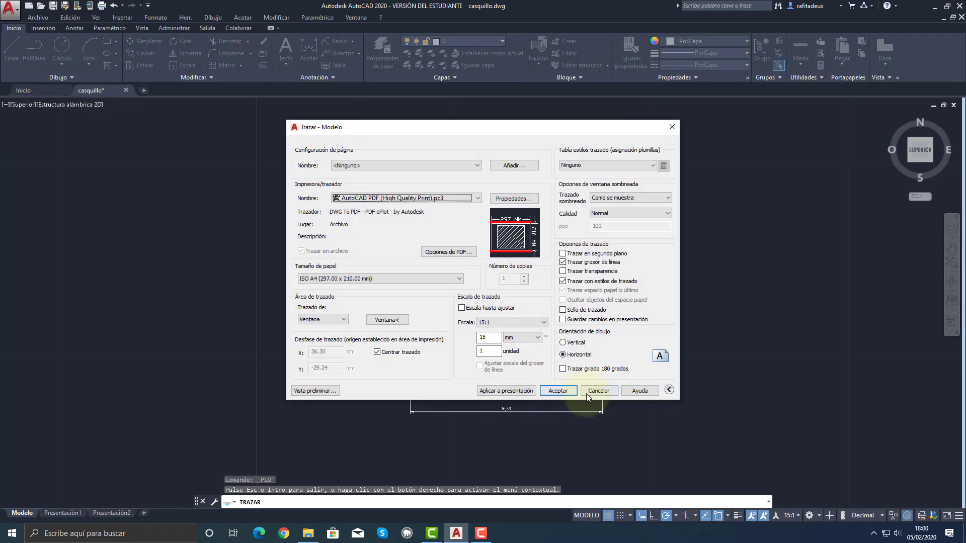
left_click(586, 393)
Move the overall width dimension line up in two stages until it sits close below the floor plan, then clear the selection.
left_click(549, 412)
left_click(528, 416)
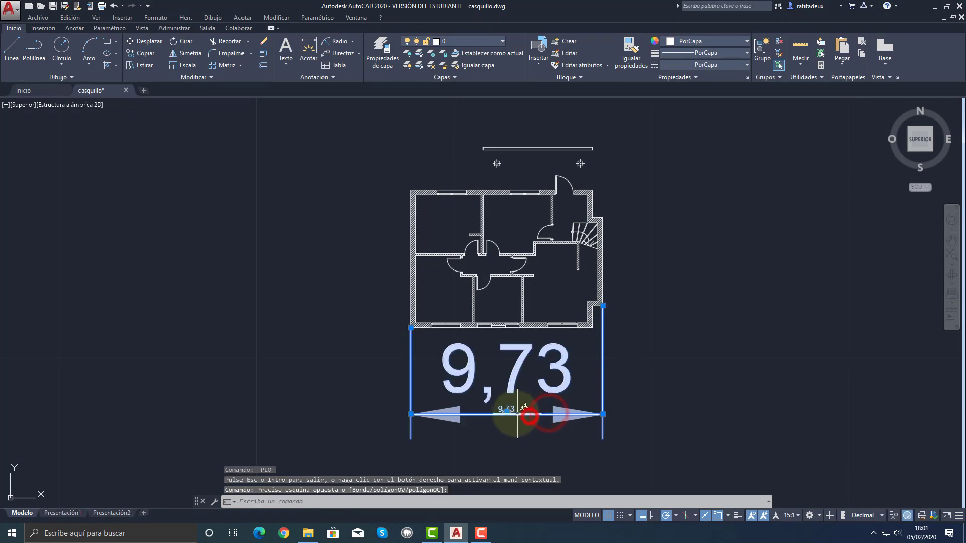
left_click(506, 411)
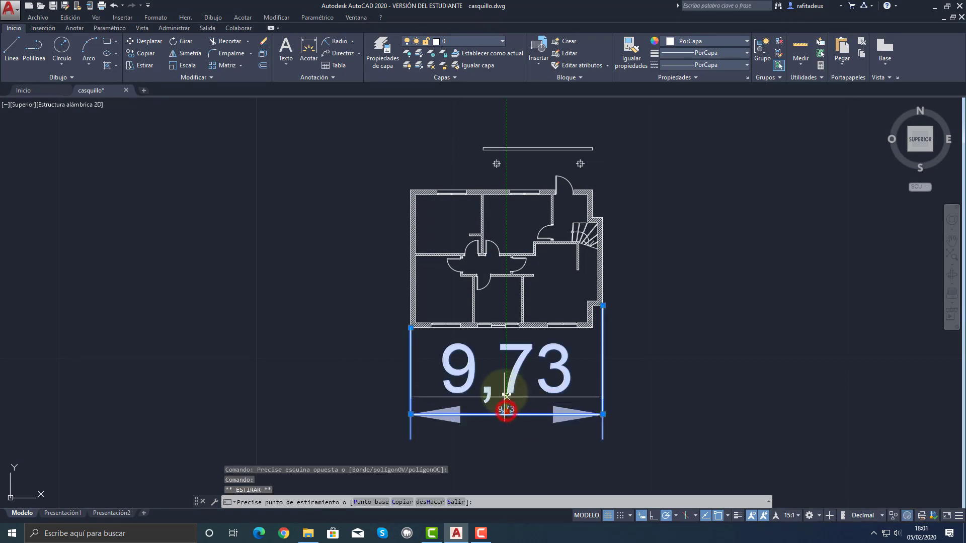
left_click(506, 370)
key("Escape")
key("Escape")
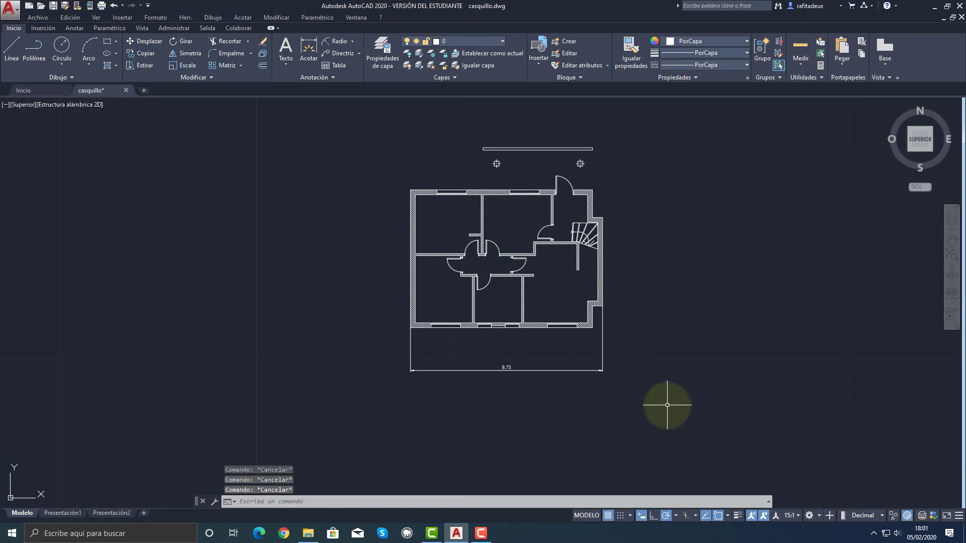
left_click(555, 371)
left_click(507, 371)
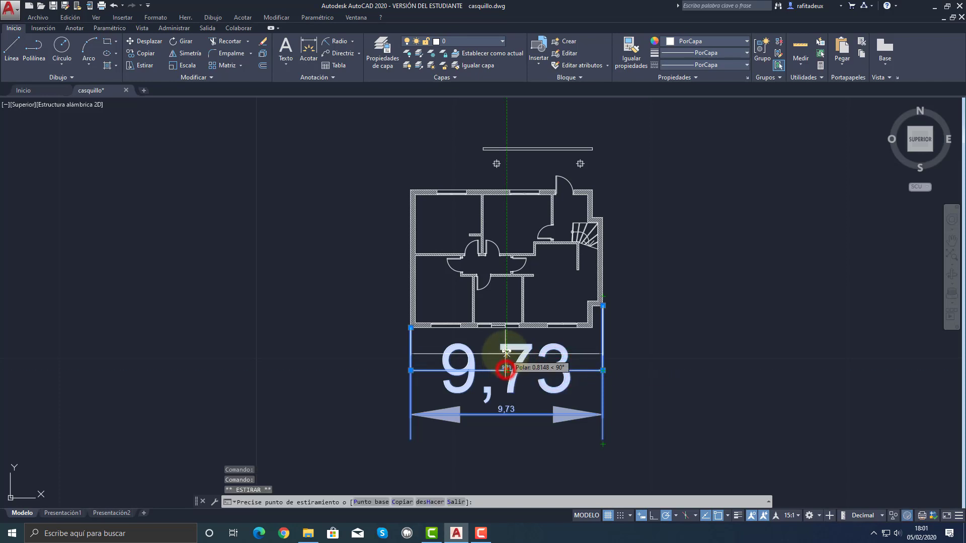
left_click(506, 350)
key("Escape")
key("Escape")
key("Escape")
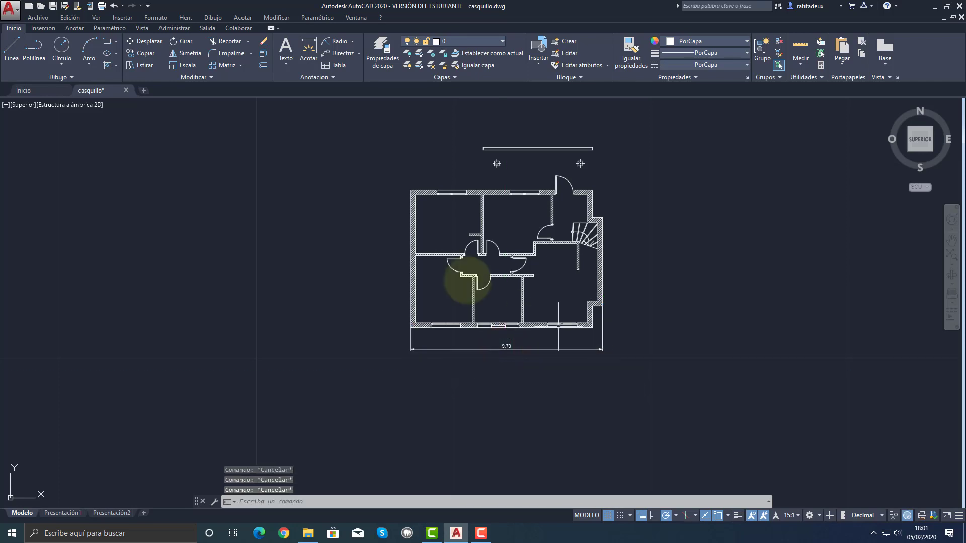
Start another model plot and load the <Trazado previo> page setup, keeping the 15:1 scale.
left_click(10, 11)
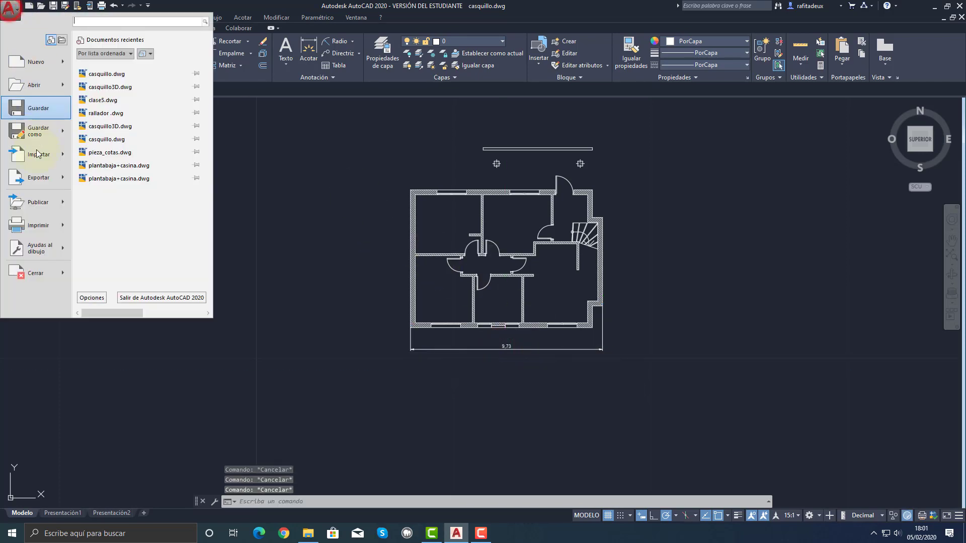
mouse_move(40, 225)
left_click(108, 74)
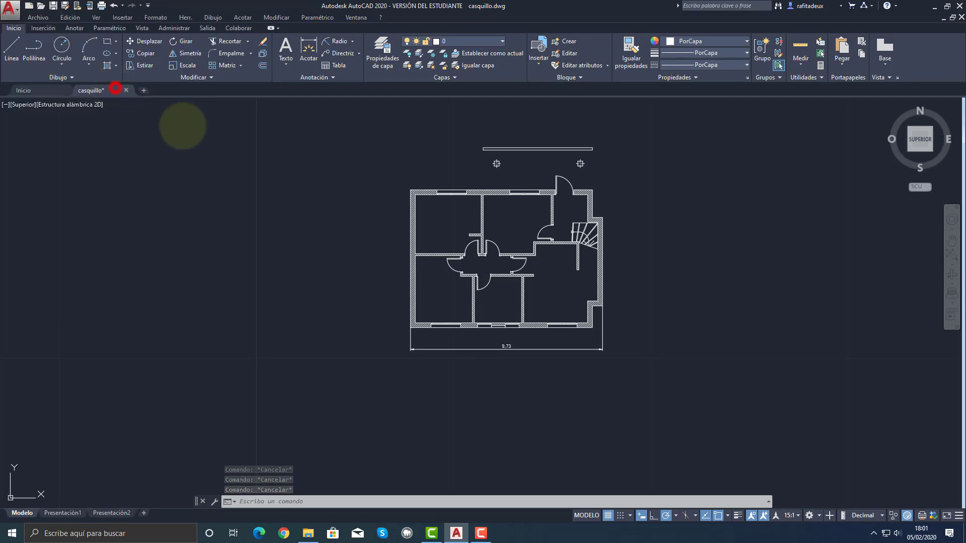
left_click(377, 352)
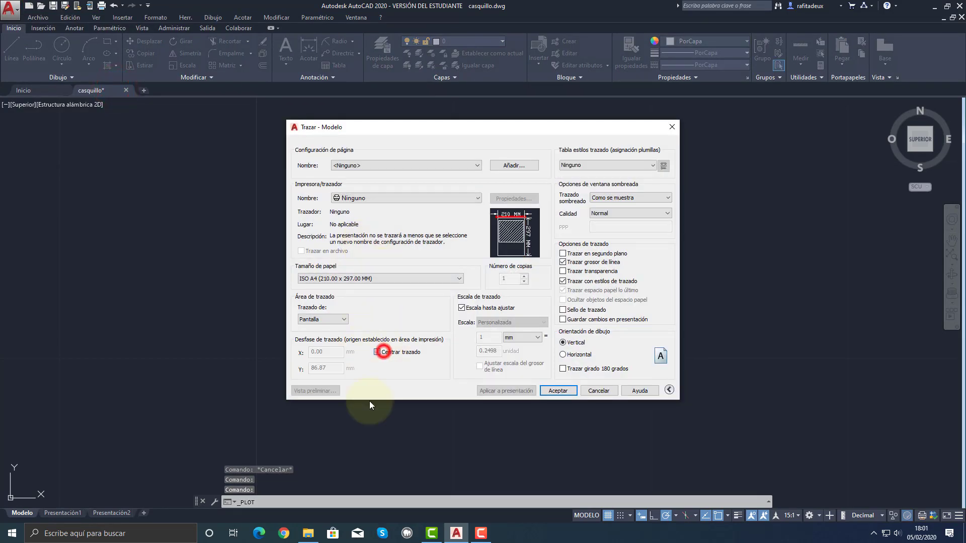
left_click(343, 319)
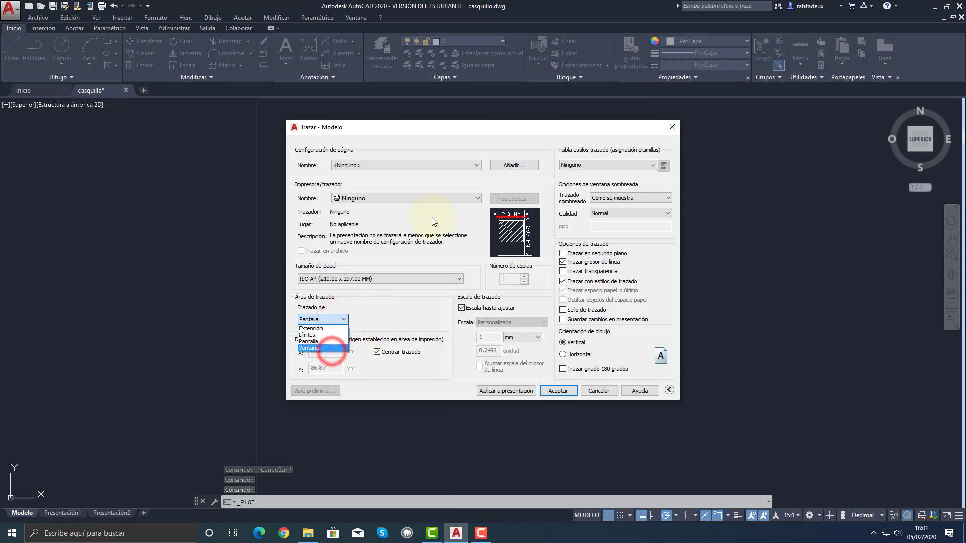
left_click(420, 165)
left_click(433, 165)
left_click(388, 183)
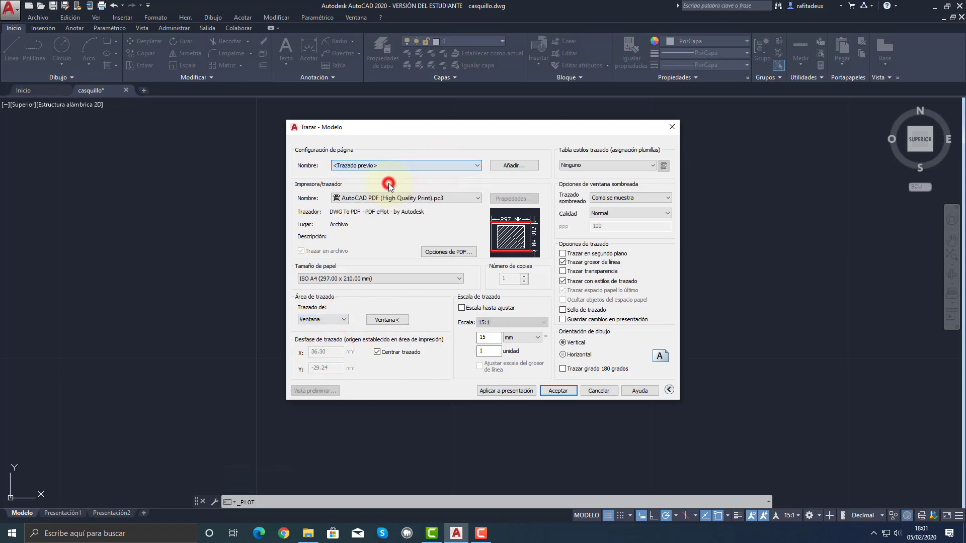
left_click(481, 337)
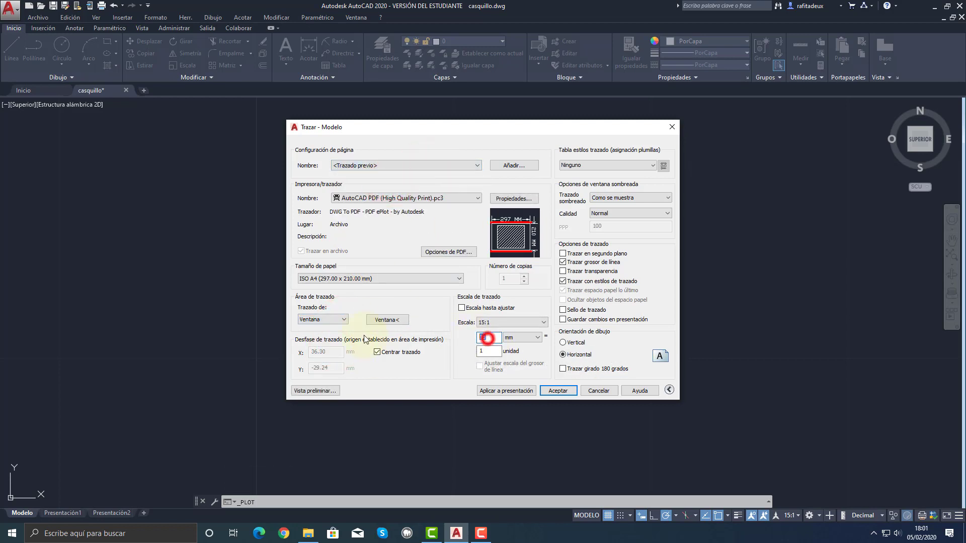
Preview the sheet, then plot it to a PDF file named casa in the practicas folder.
left_click(331, 388)
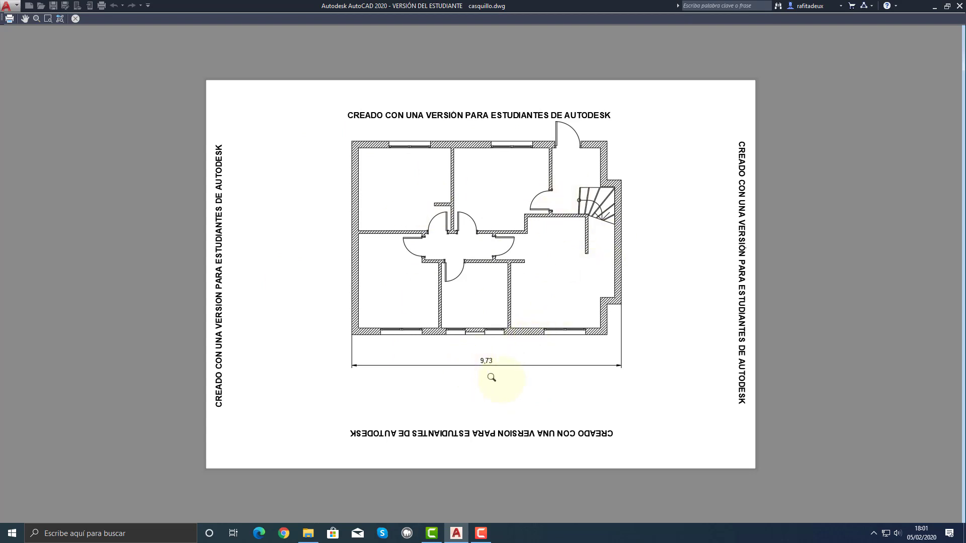
left_click(9, 18)
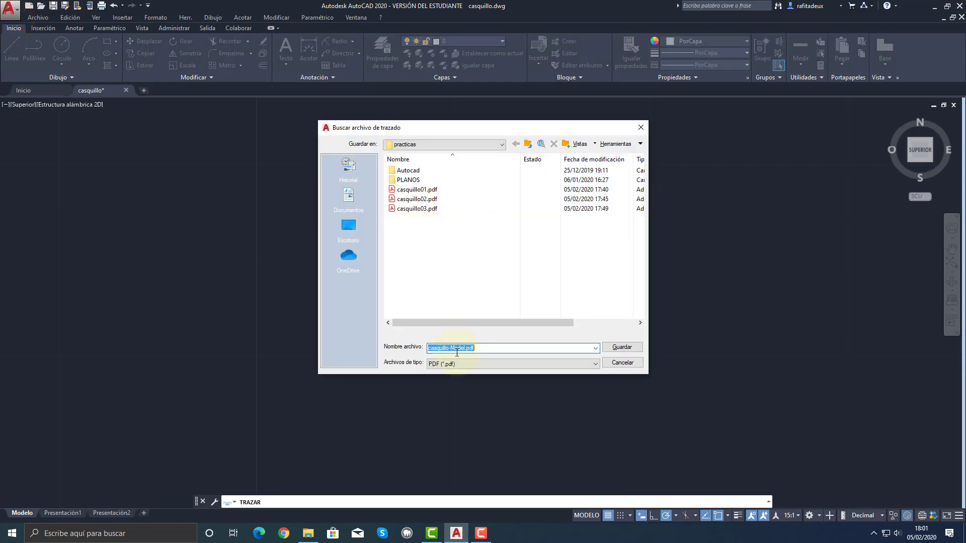
left_click(464, 348)
left_click_drag(464, 348, 381, 348)
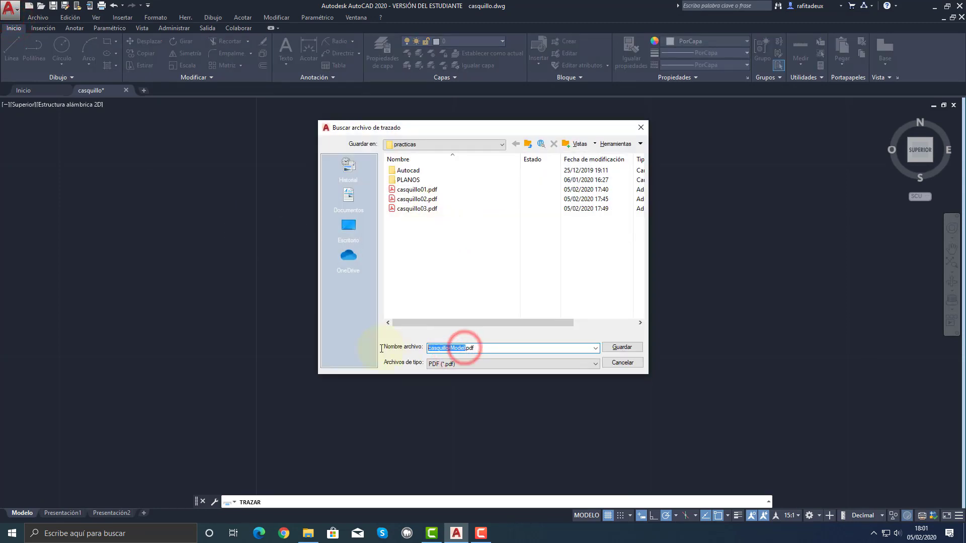
type("casa")
key("Return")
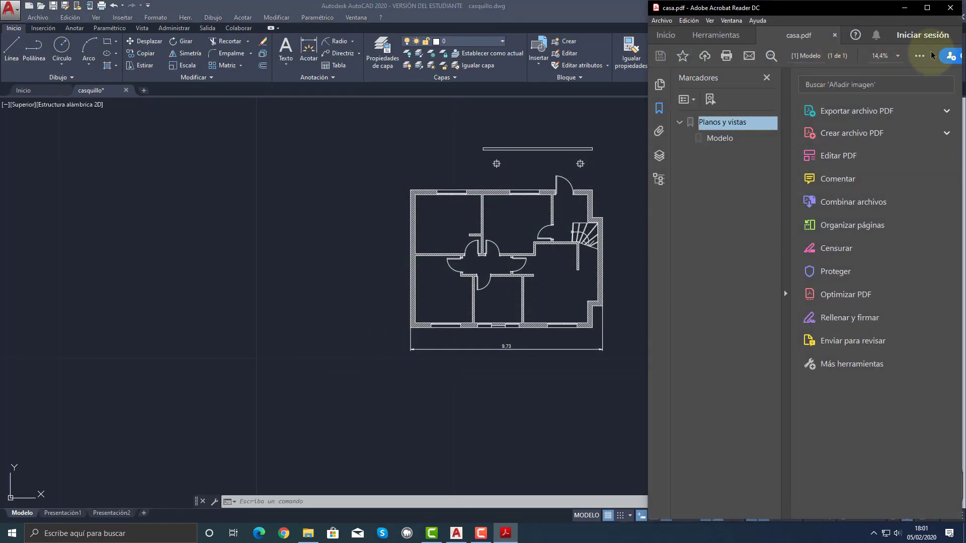
Maximize the casa.pdf window and collapse the tools and bookmarks panes so the sheet has more room.
left_click(927, 7)
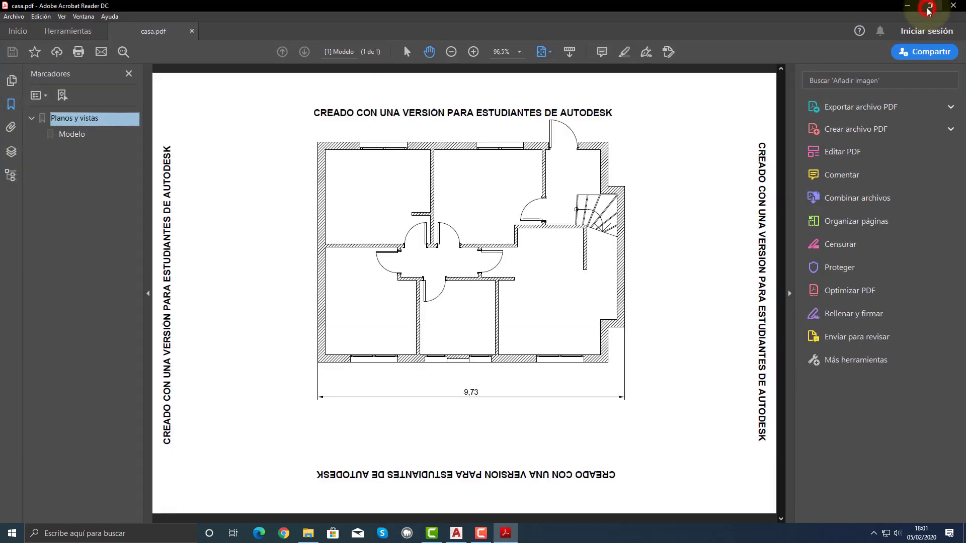
left_click(790, 293)
left_click(148, 294)
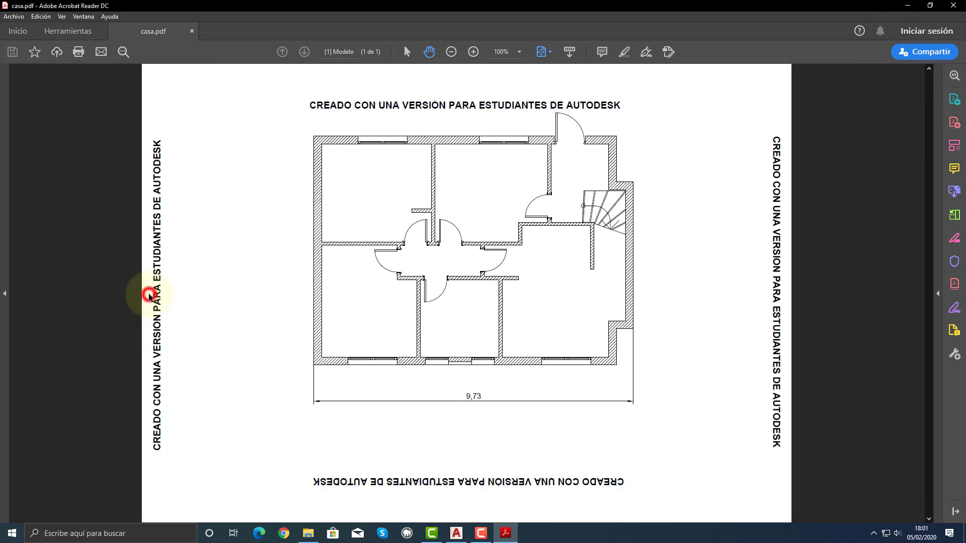
Examine the overall width dimension text below the floor plan in the PDF at up to 800% magnification.
left_click(474, 51)
left_click(473, 51)
left_click(473, 52)
left_click(474, 52)
left_click(434, 53)
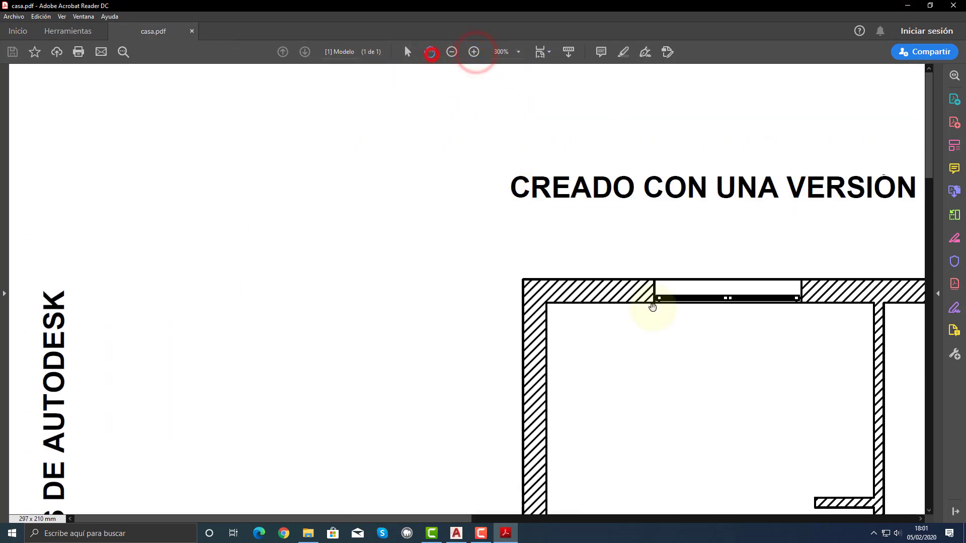
left_click_drag(680, 342, 375, 113)
left_click_drag(610, 324, 533, 250)
left_click_drag(644, 373, 404, 49)
left_click_drag(575, 343, 594, 283)
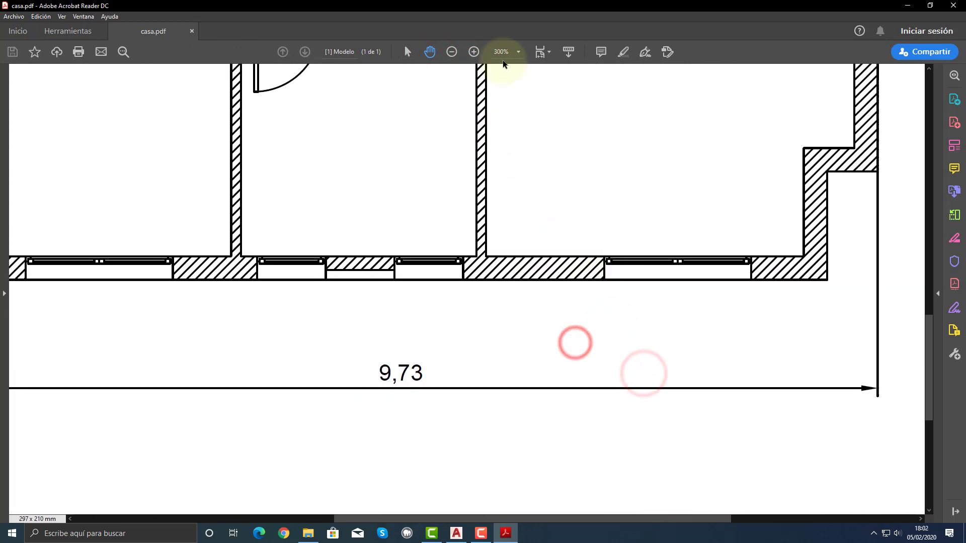
left_click(474, 52)
left_click(474, 52)
left_click(474, 52)
left_click_drag(472, 169, 443, 121)
left_click_drag(647, 406, 574, 209)
left_click_drag(648, 397, 608, 370)
mouse_move(602, 336)
left_mouse_down()
mouse_move(537, 318)
mouse_move(438, 352)
left_mouse_up()
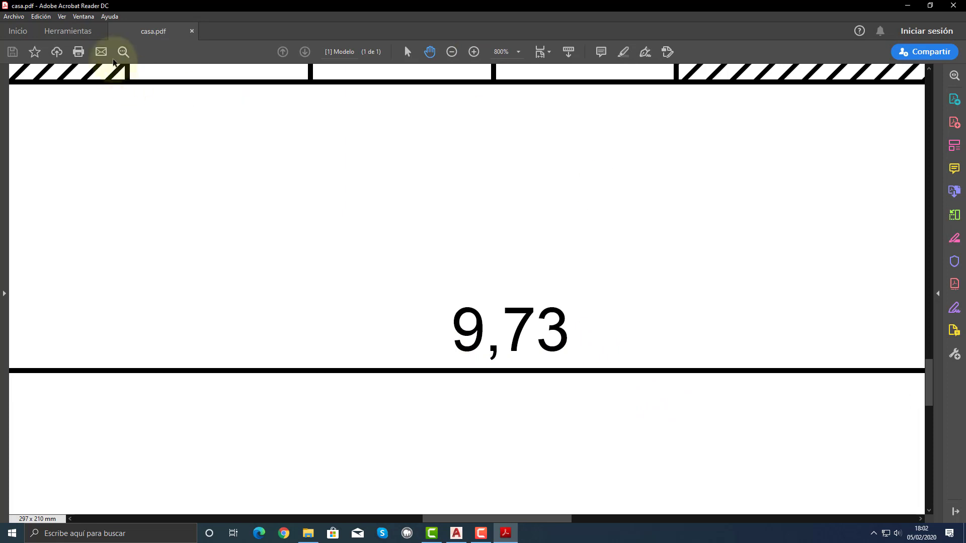
Measure the height of the overall width dimension's text with the Medir tool, then close the PDF and return to AutoCAD.
left_click(68, 32)
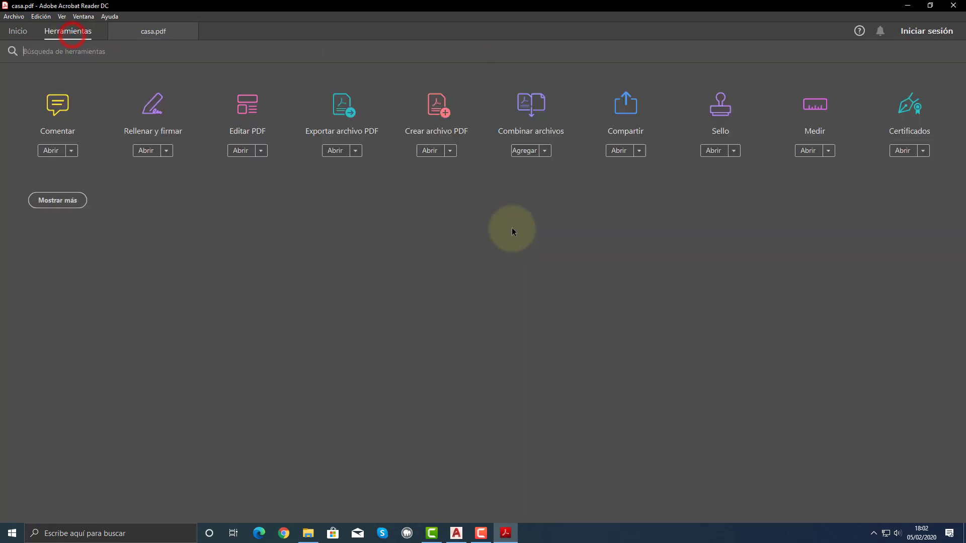
left_click(815, 103)
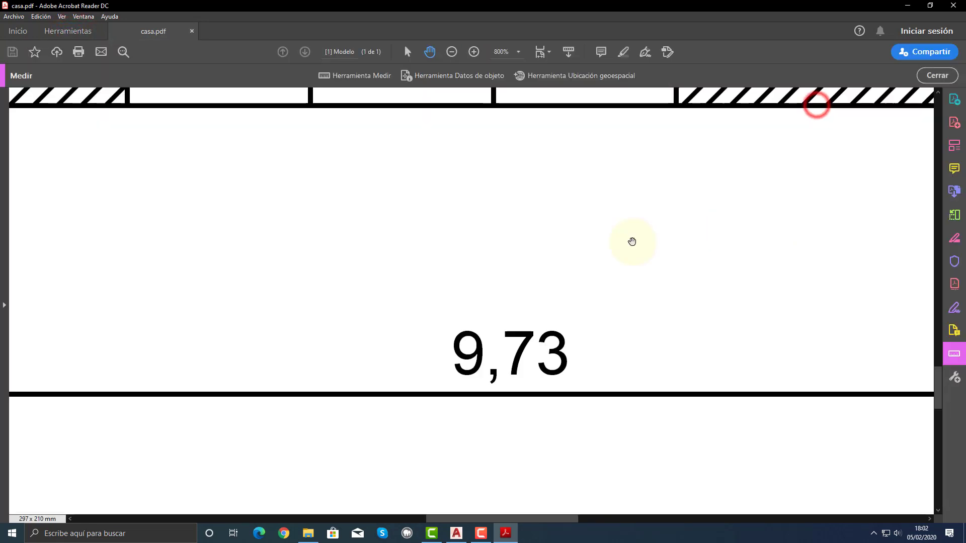
left_click(335, 76)
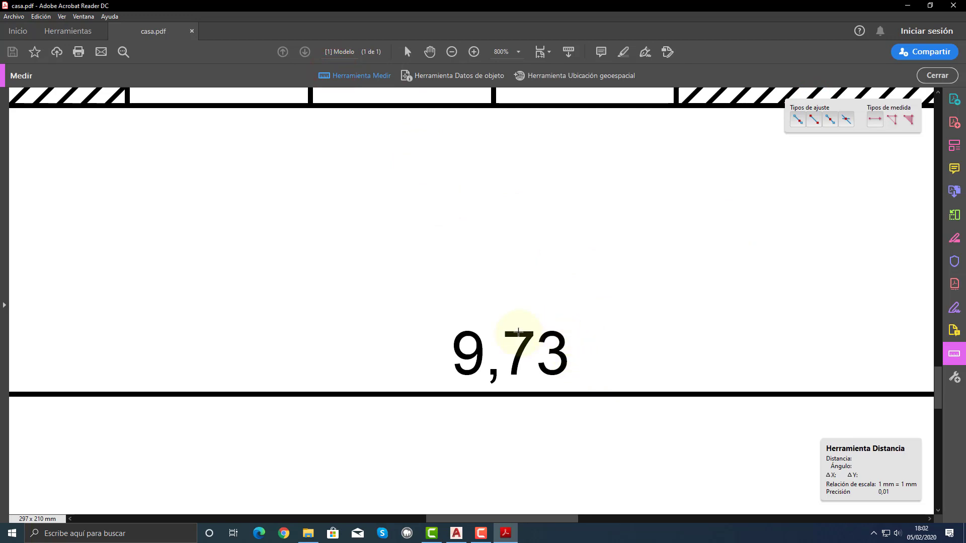
left_click(518, 333)
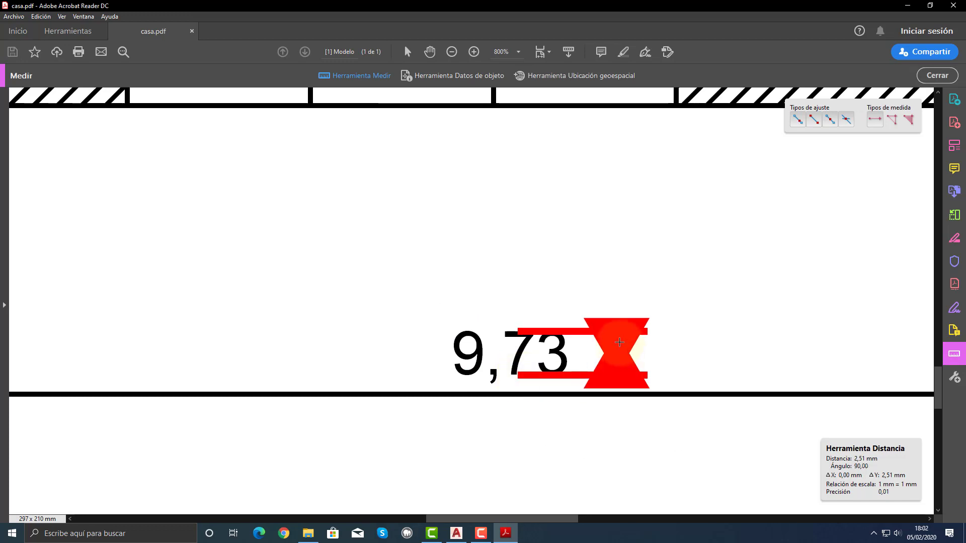
key("Escape")
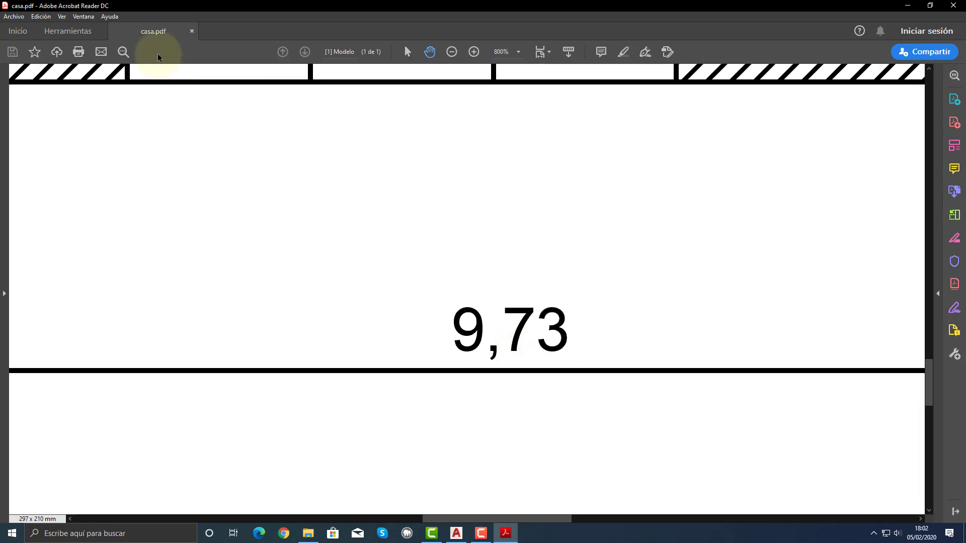
left_click(191, 31)
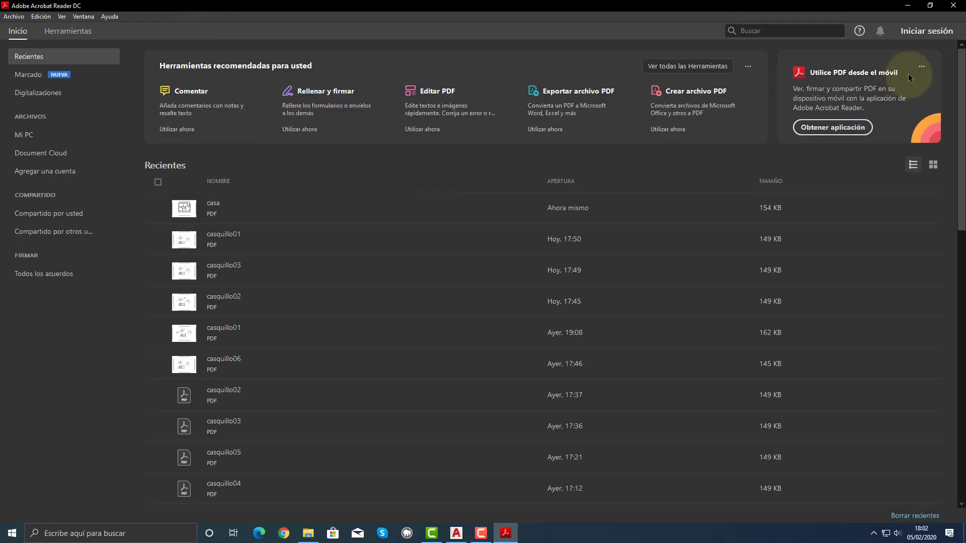
left_click(954, 7)
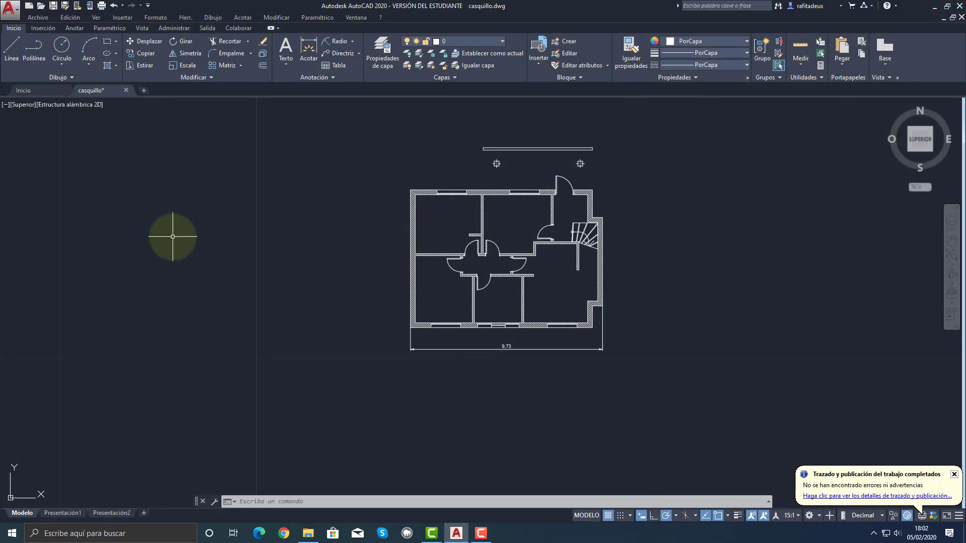
Start a model plot with the <Trazado previo> page setup and preview the floor plan at 1:1, then leave the preview.
left_click(13, 10)
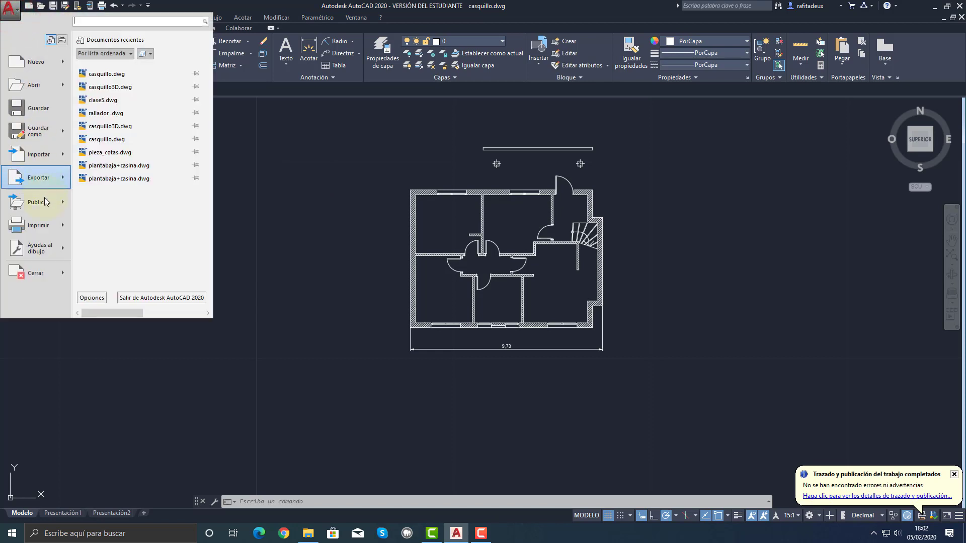
mouse_move(42, 226)
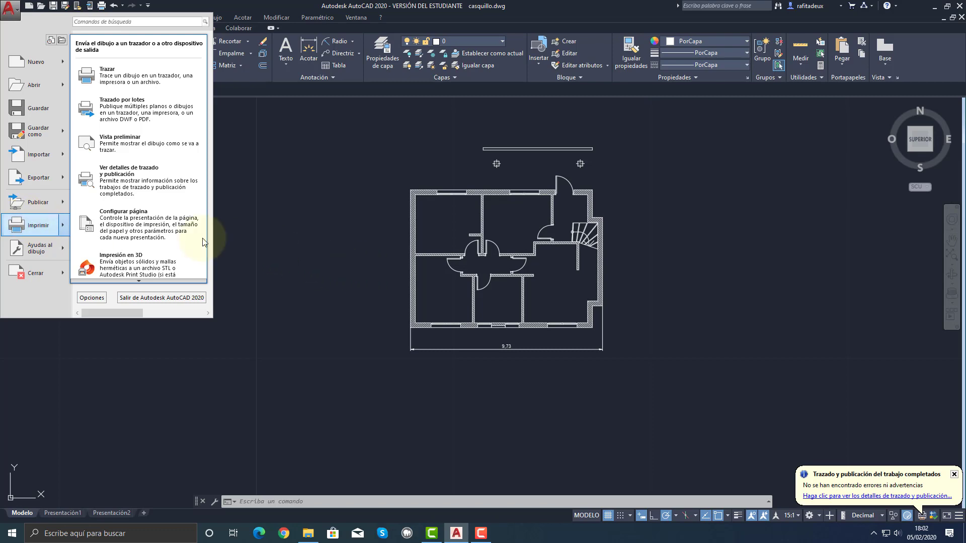
left_click(142, 82)
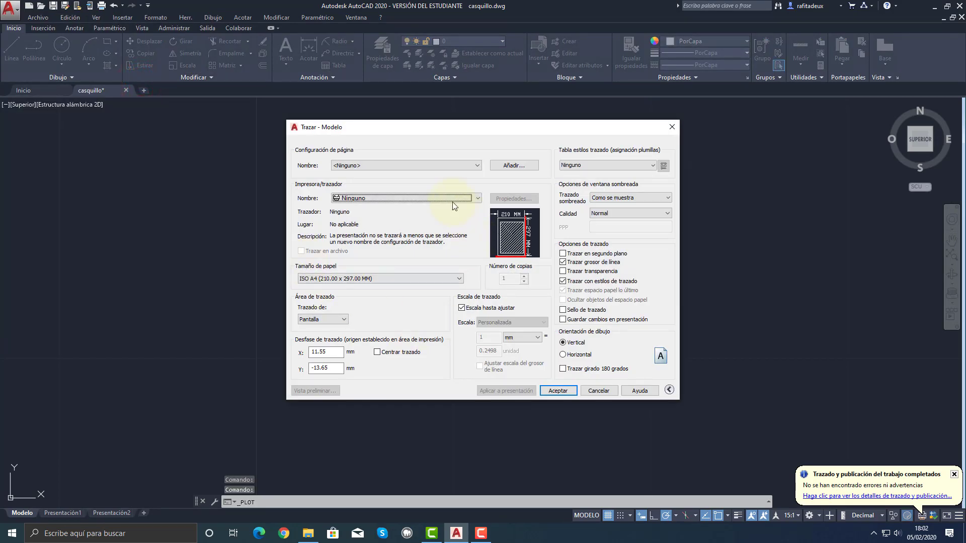
left_click(440, 168)
left_click(390, 182)
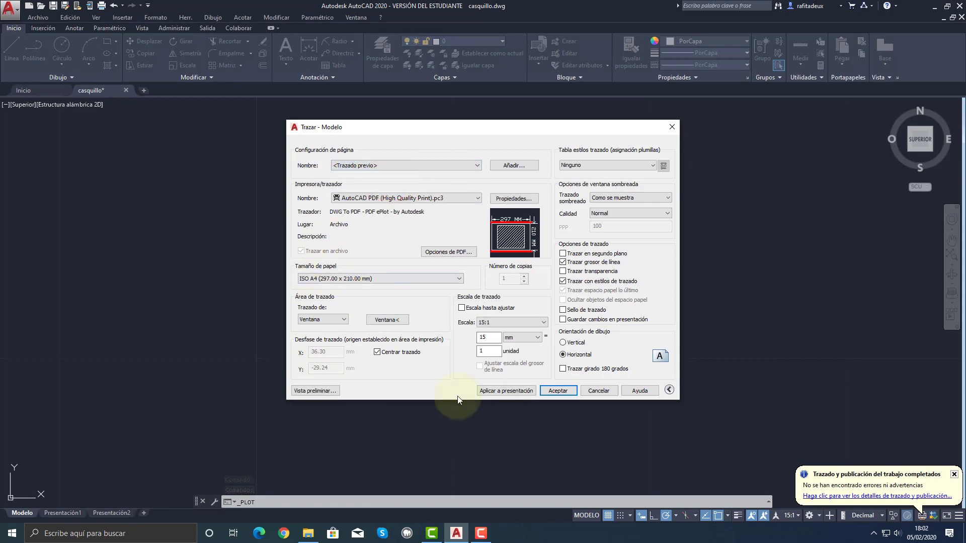
left_click(467, 165)
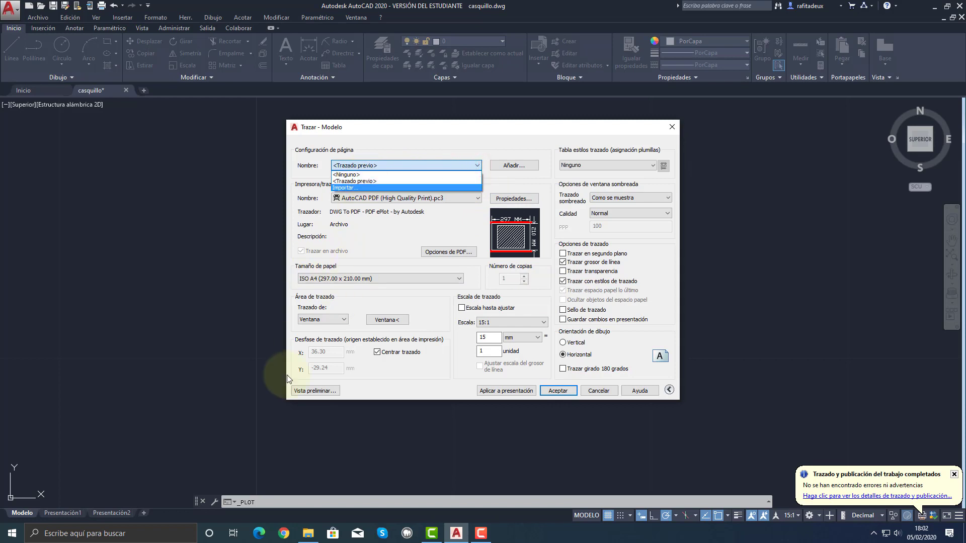
left_click(437, 290)
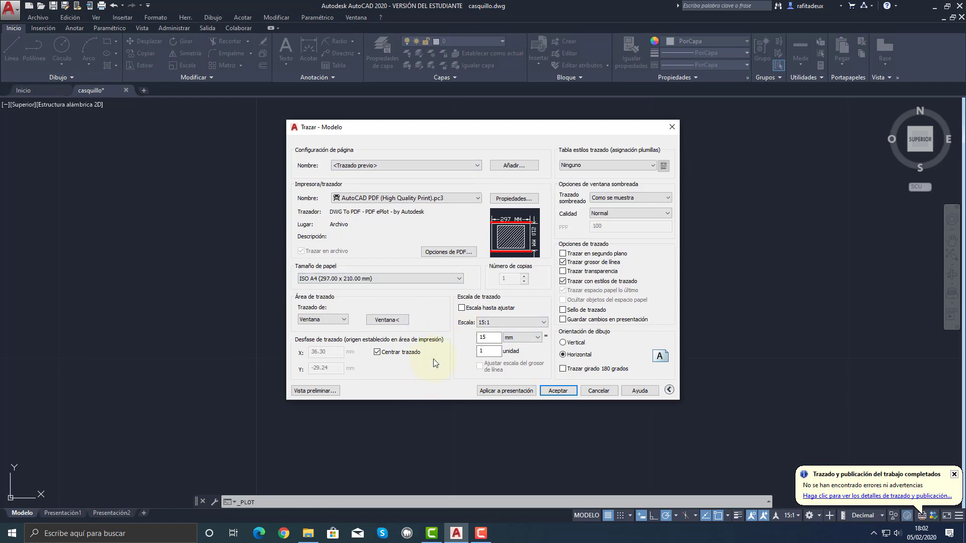
left_click(530, 322)
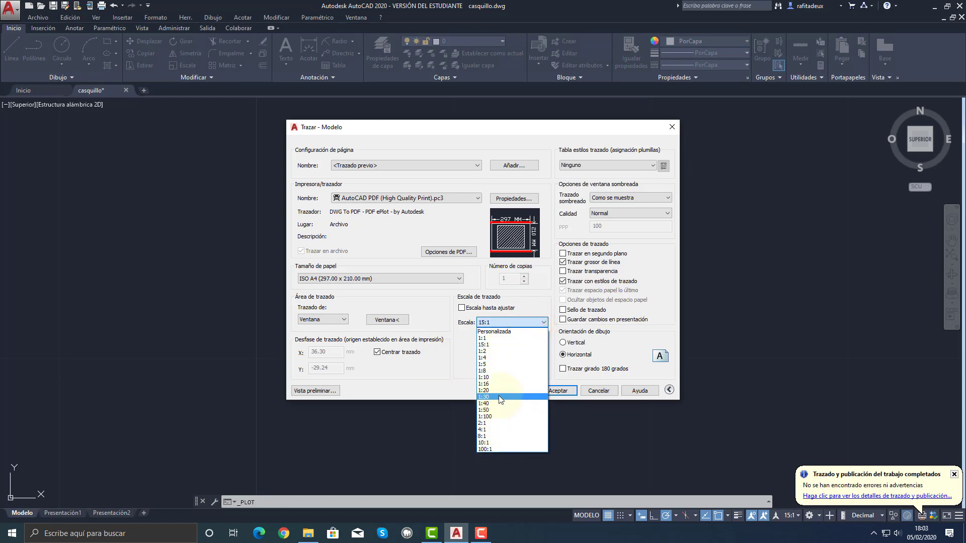
left_click(484, 338)
left_click(334, 393)
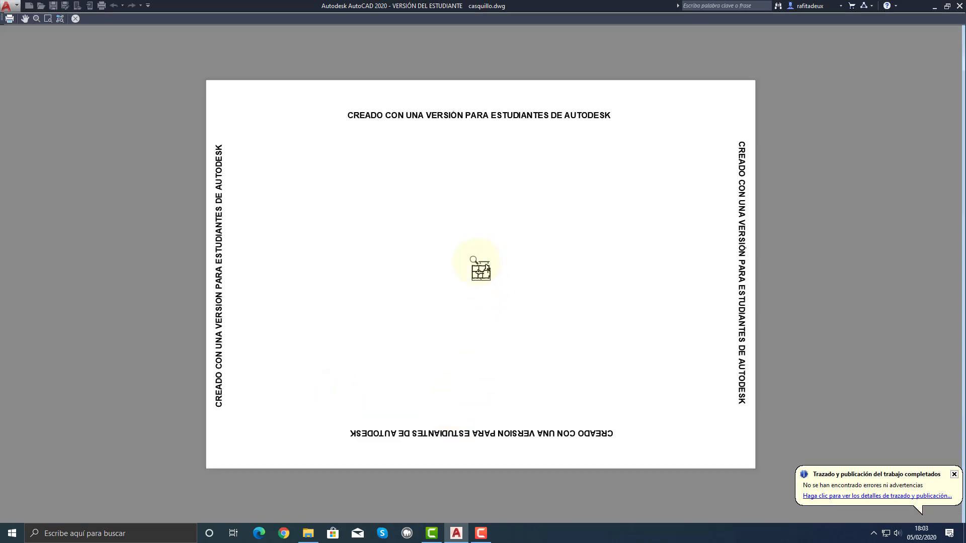
right_click(473, 261)
left_click(488, 268)
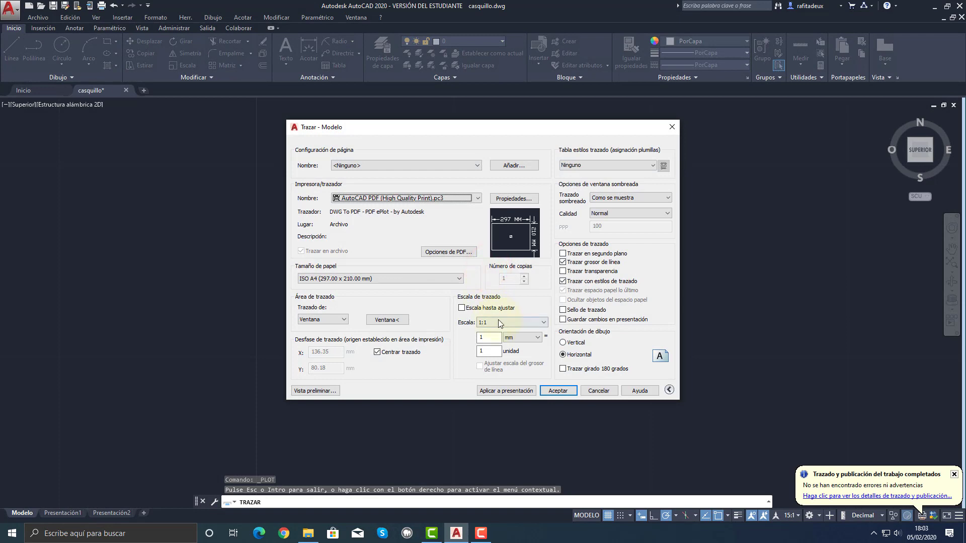
Set the plot scale to 10:1 and preview the floor plan, then leave the preview.
left_click(501, 323)
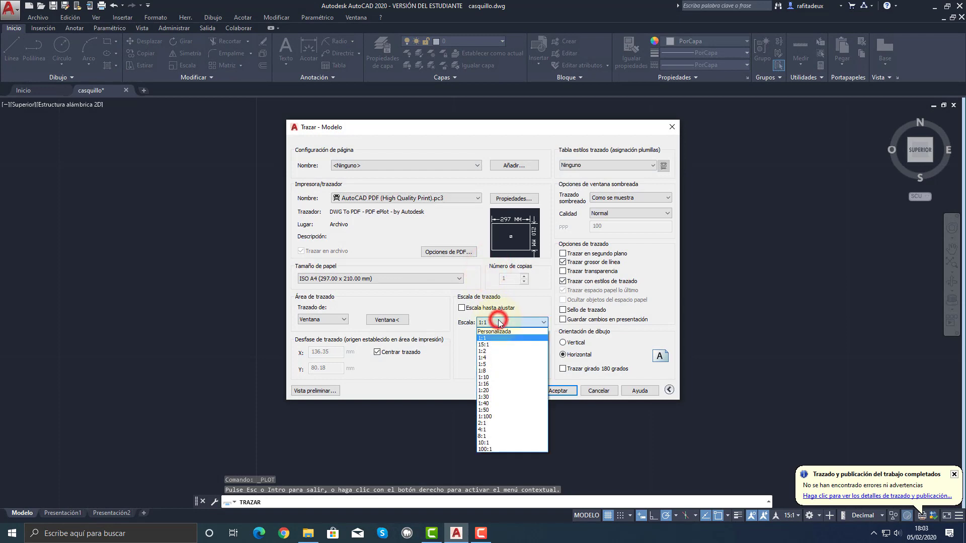
left_click(488, 444)
left_click(315, 391)
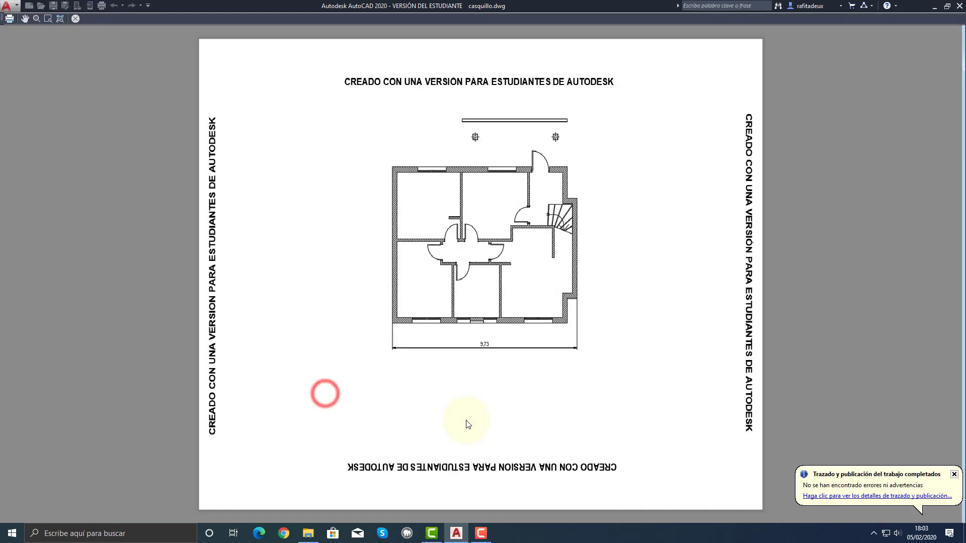
right_click(595, 268)
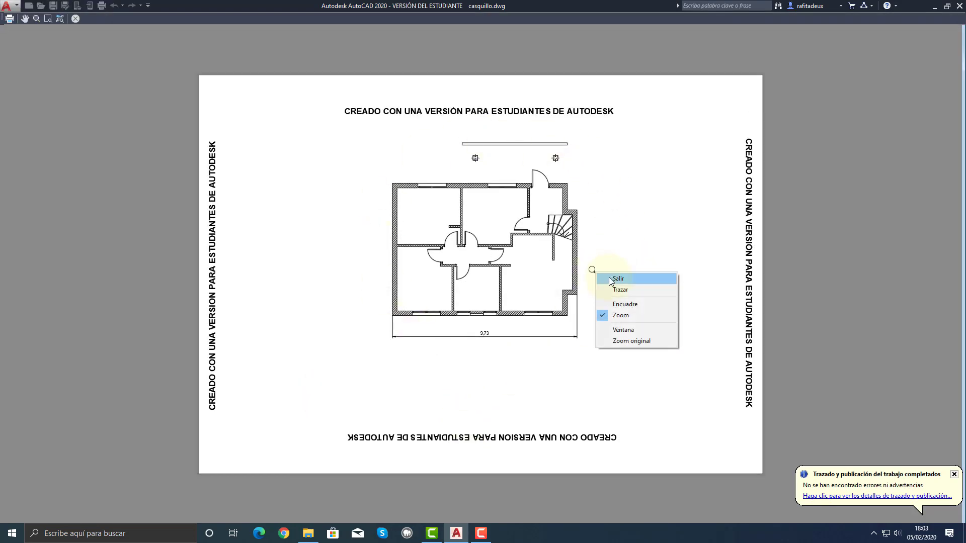
left_click(610, 278)
Set a custom plot scale of 20 mm to 1 unit and preview the floor plan, then leave the preview.
left_click(535, 321)
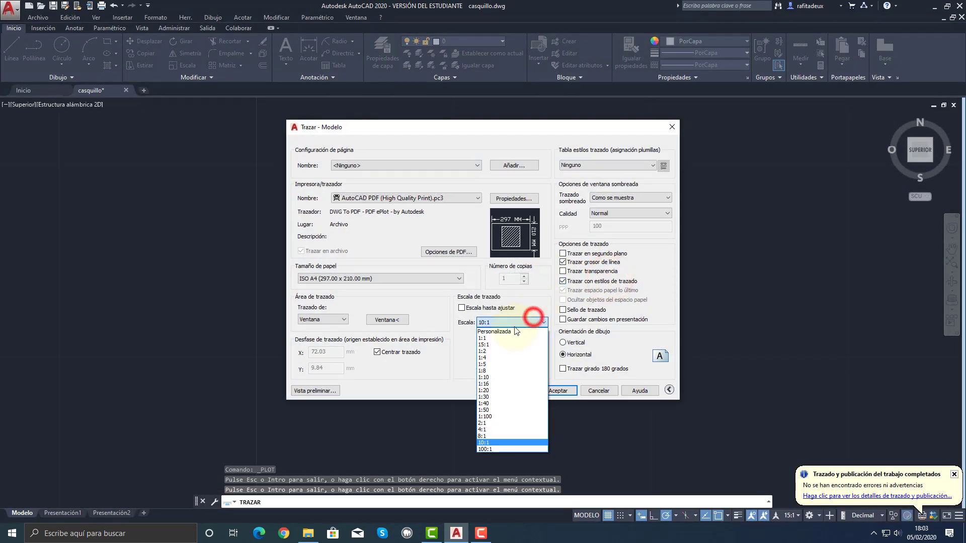
left_click(509, 332)
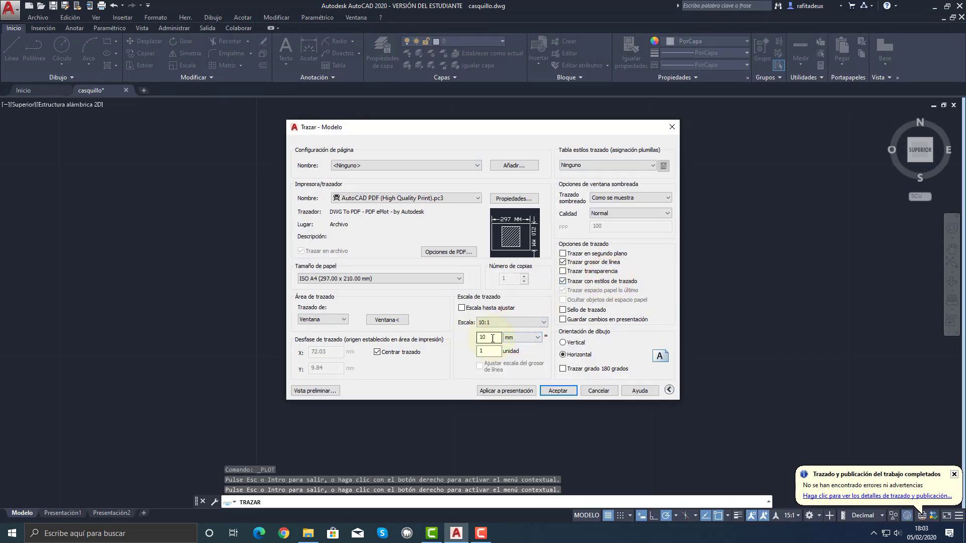
double_click(488, 338)
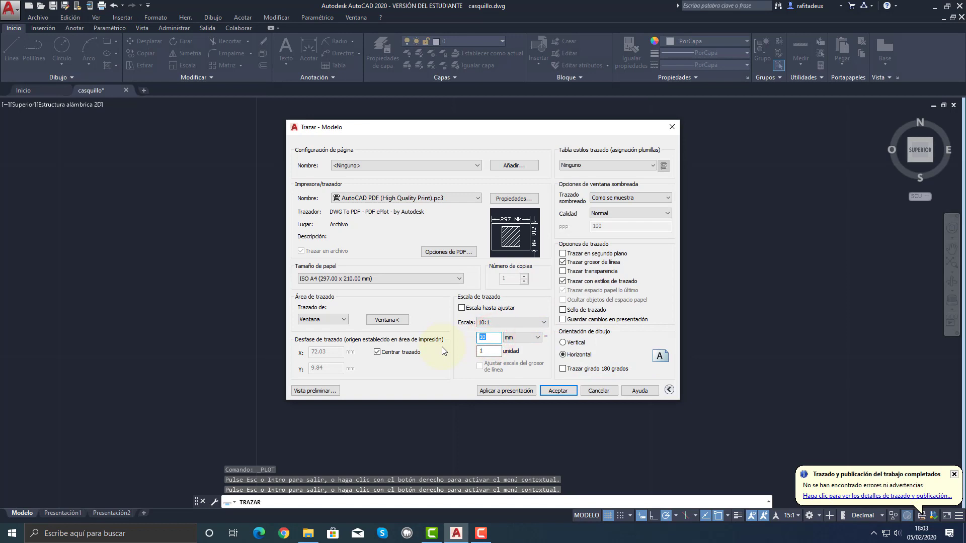
type("20")
left_click(316, 391)
left_click(543, 323)
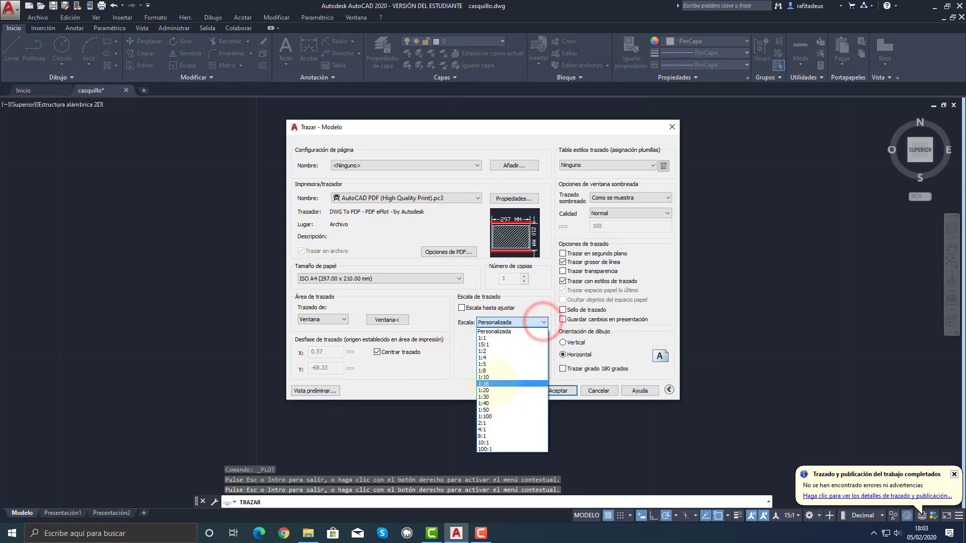
left_click(504, 248)
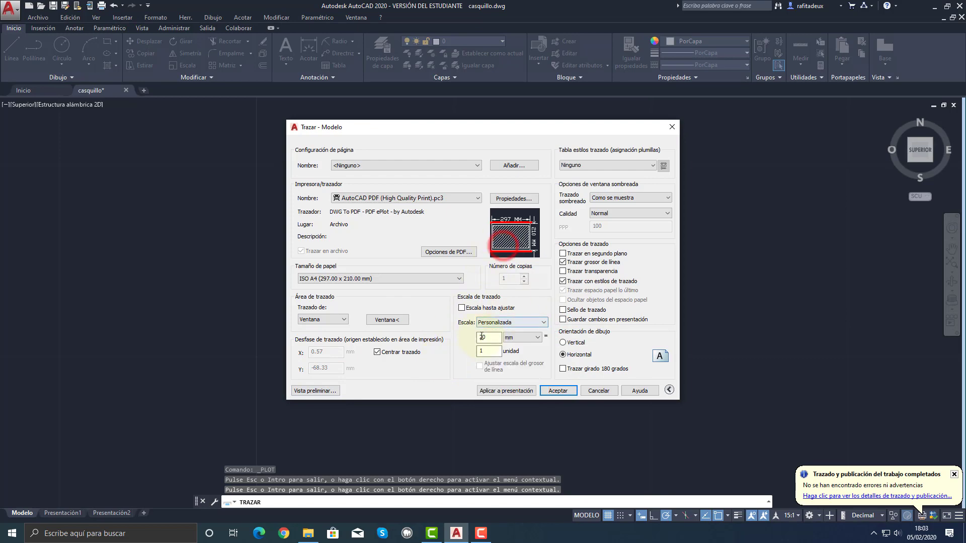
left_click(327, 394)
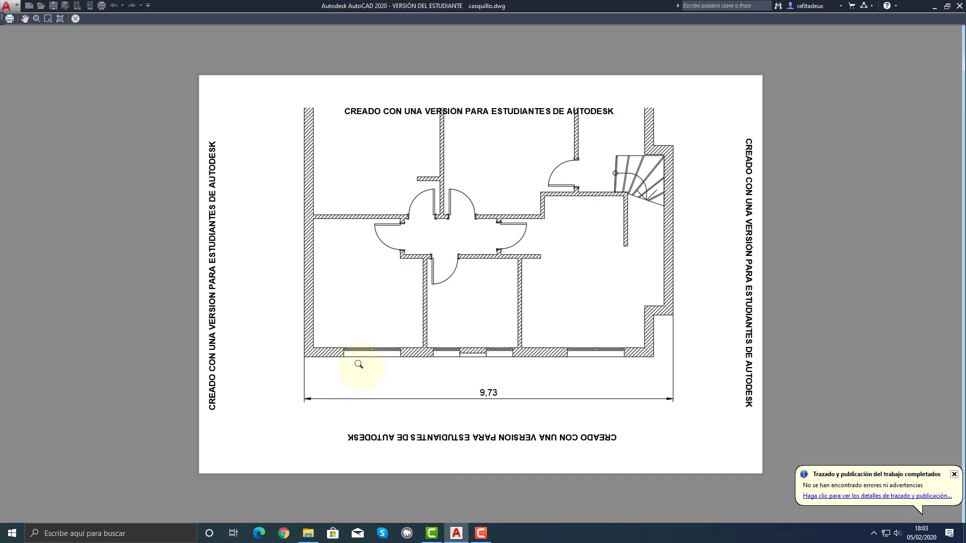
key("Escape")
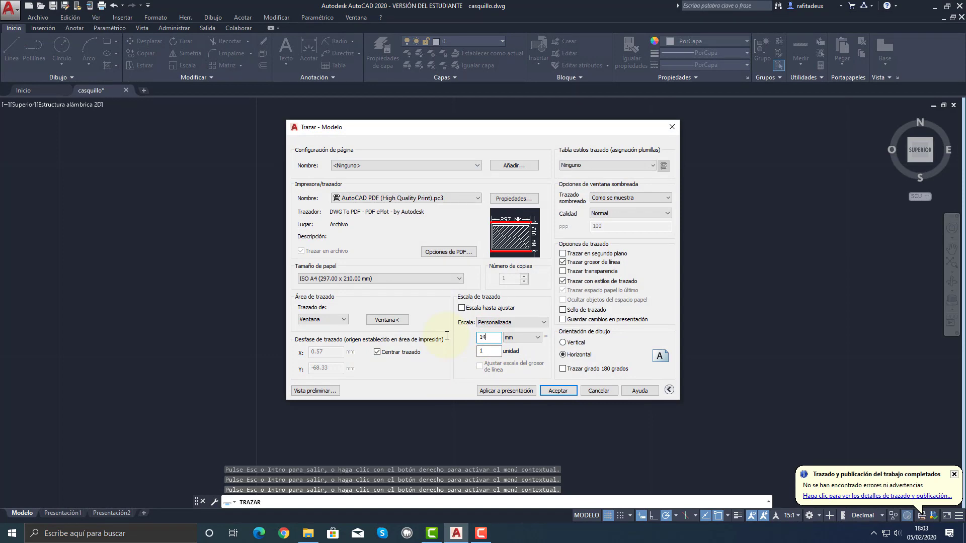
Preview the floor plan at a custom scale of 16 mm to 1 unit, then leave the preview and cancel the plot.
left_click(327, 391)
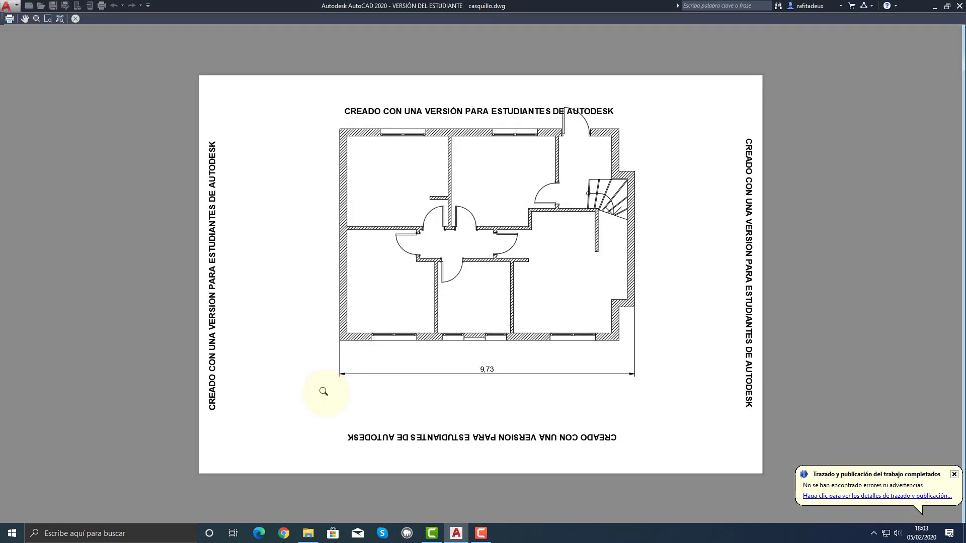
right_click(506, 285)
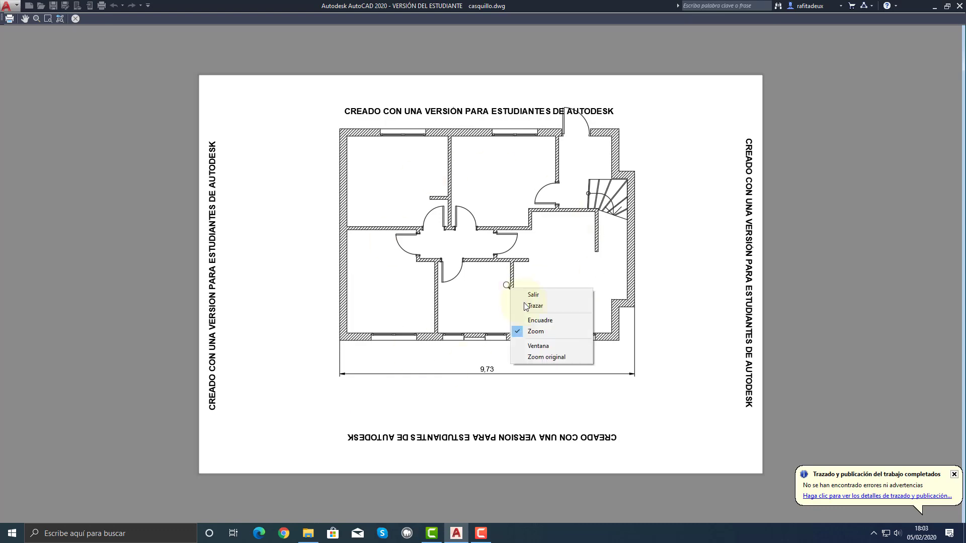
left_click(527, 302)
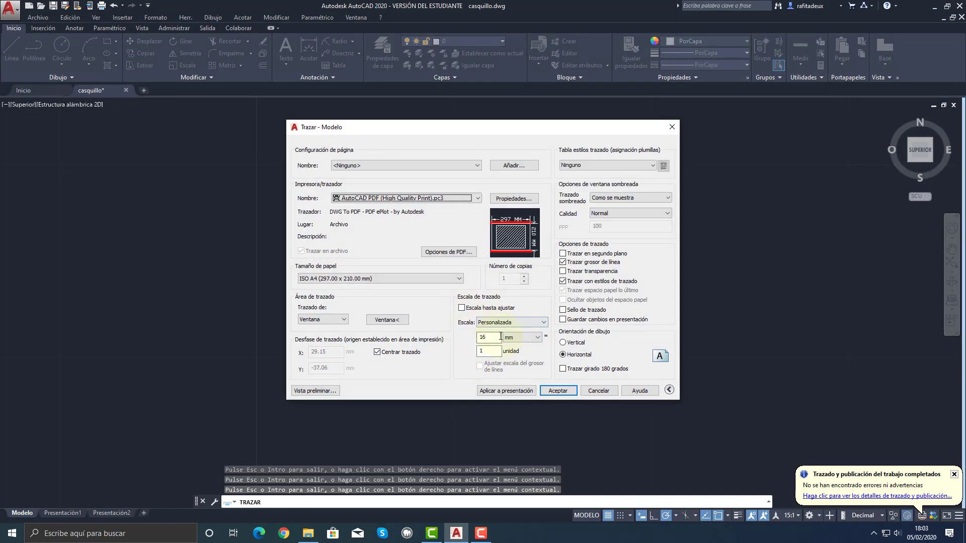
left_click(599, 391)
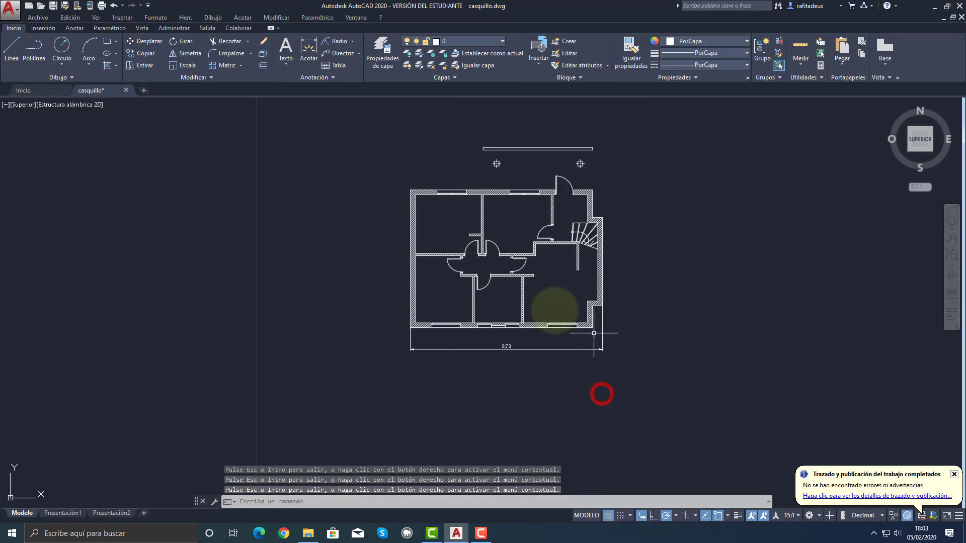
Add a custom annotation scale named 16:1 with 16 paper units equal to 1 drawing unit.
left_click(795, 515)
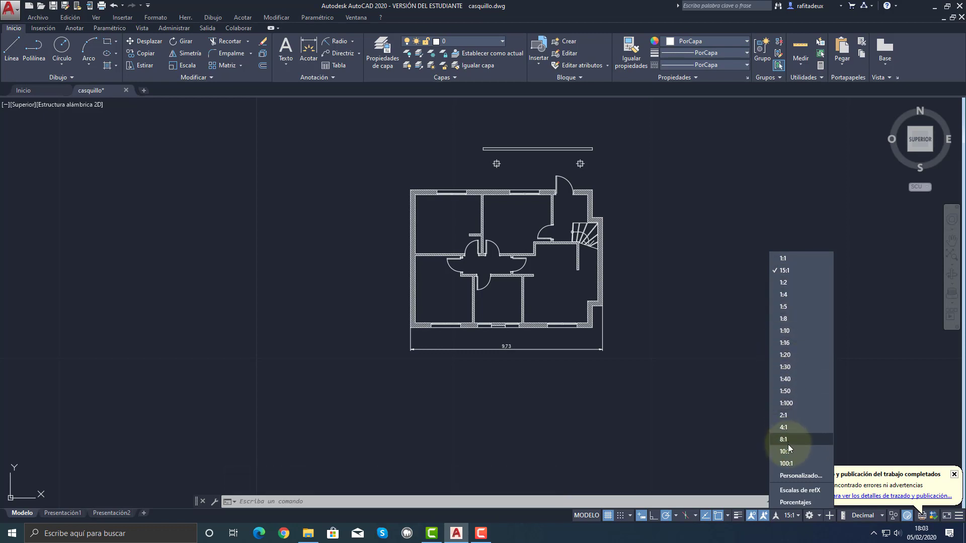
left_click(815, 475)
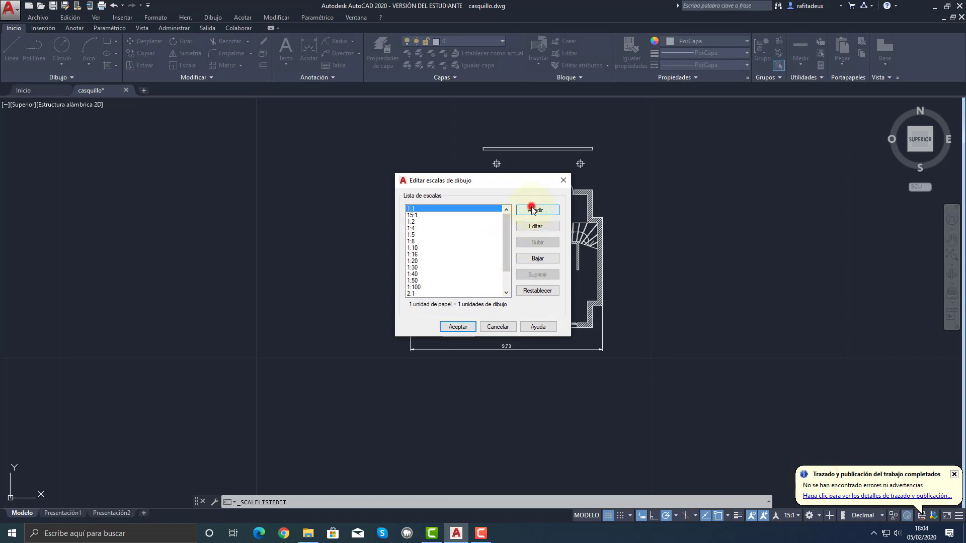
left_click(533, 209)
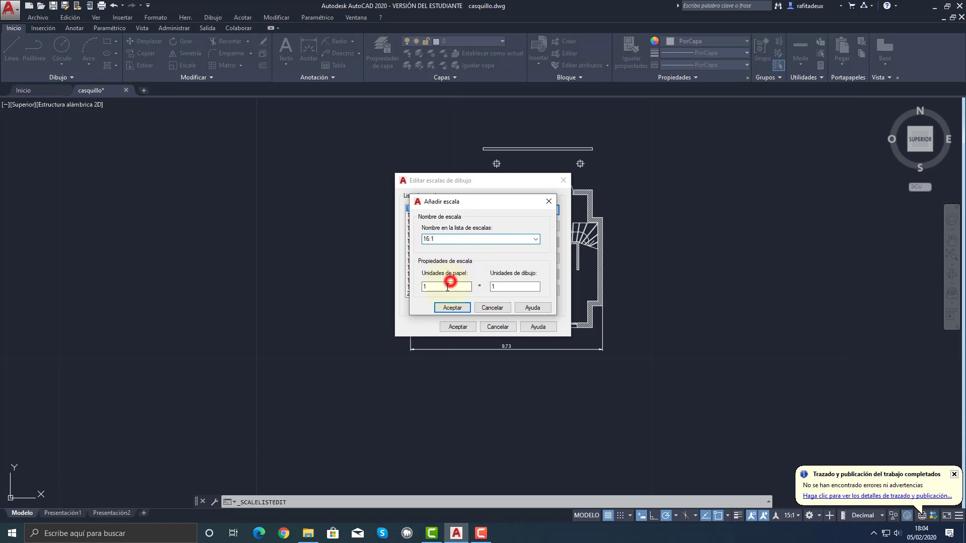
left_click_drag(437, 288, 396, 284)
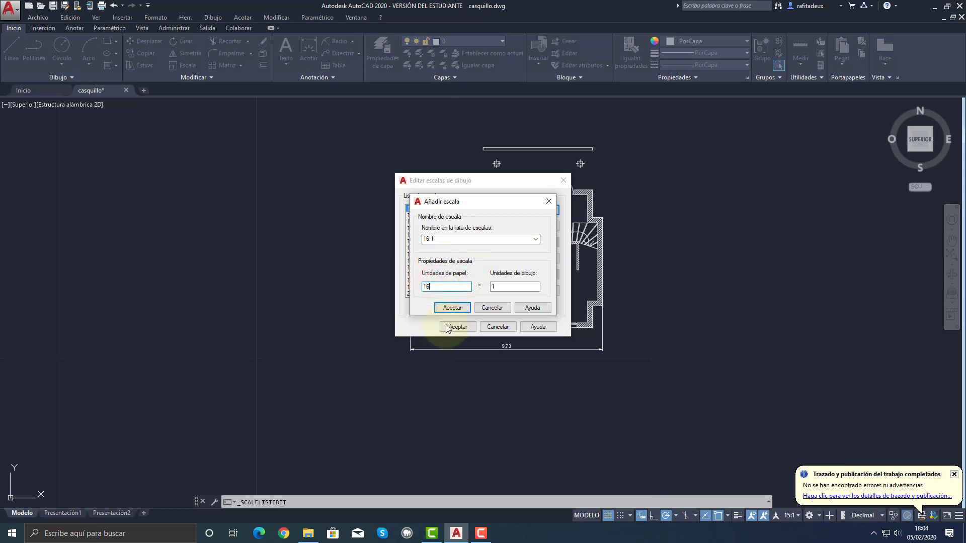
left_click(452, 308)
left_click(469, 327)
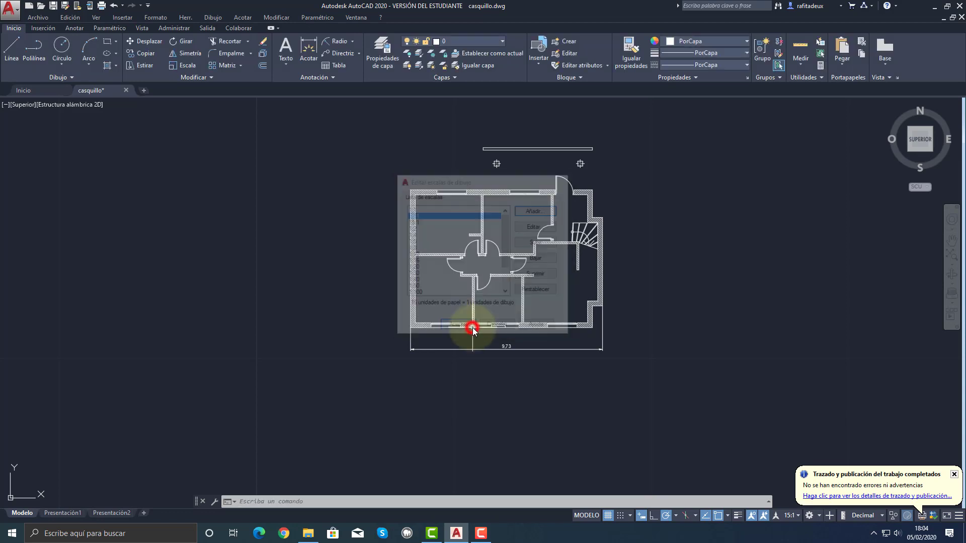
Set the annotation scale to 16:1 and move the floor plan's overall width dimension line closer to the lower wall.
left_click(801, 515)
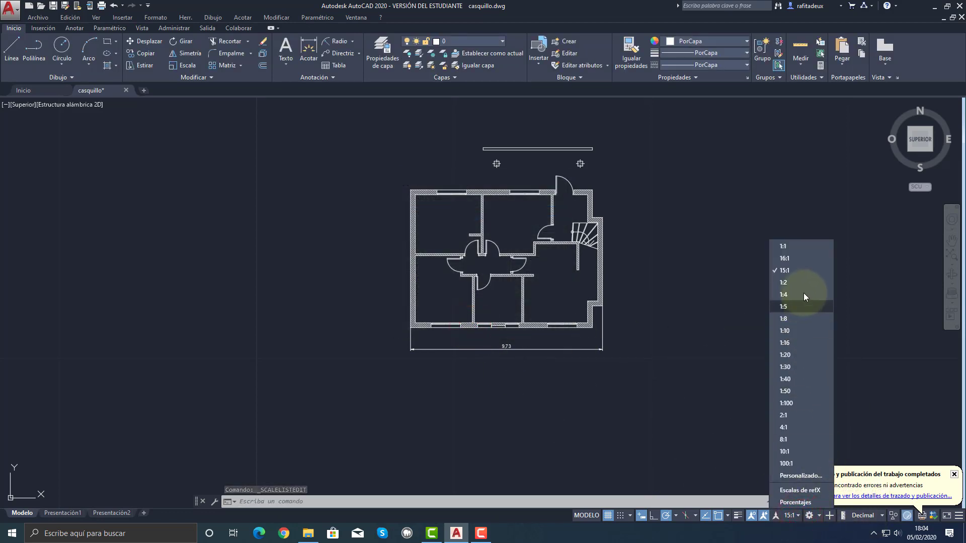
left_click(793, 259)
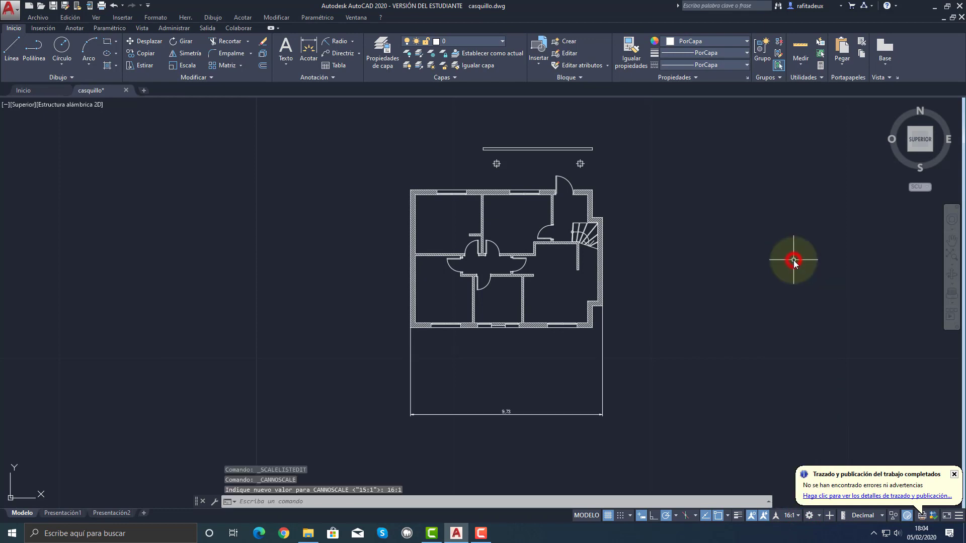
left_click(534, 413)
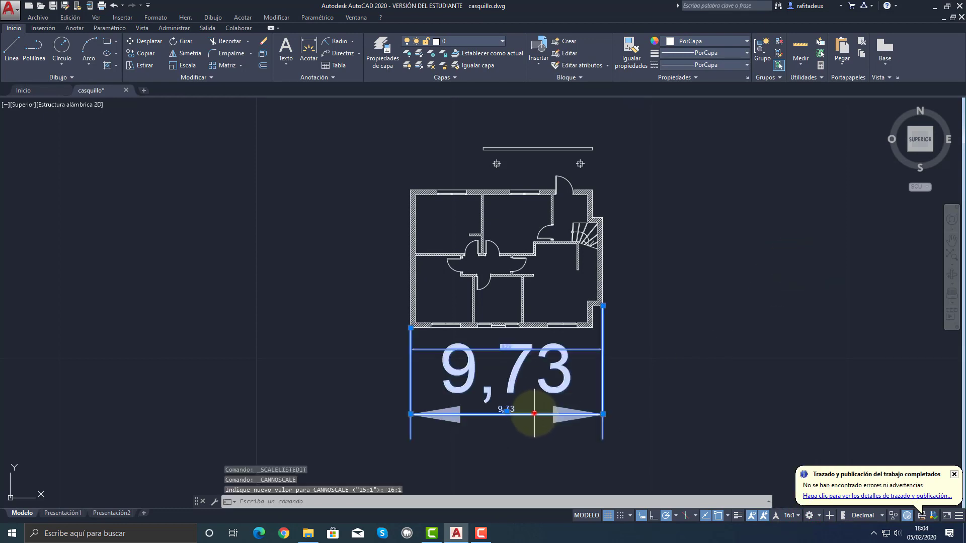
left_click(506, 411)
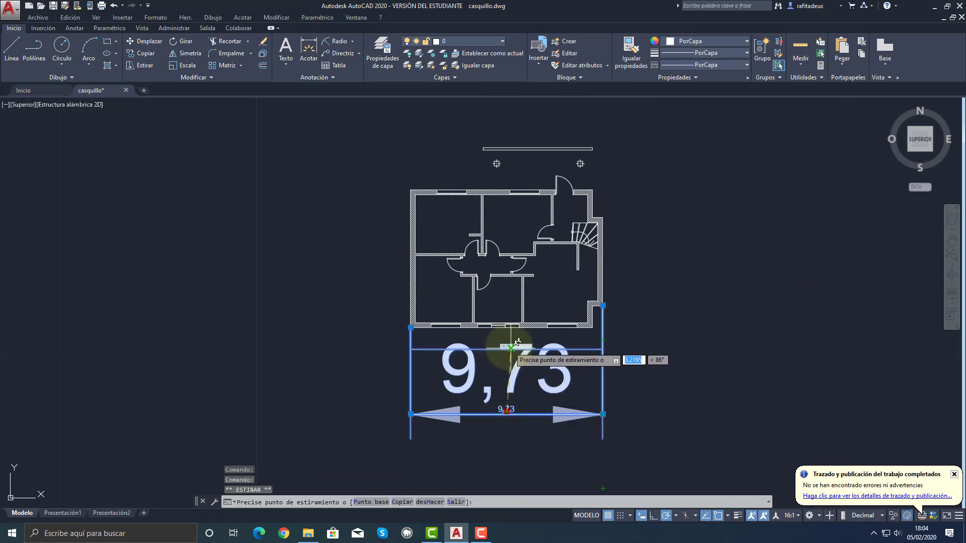
left_click(497, 341)
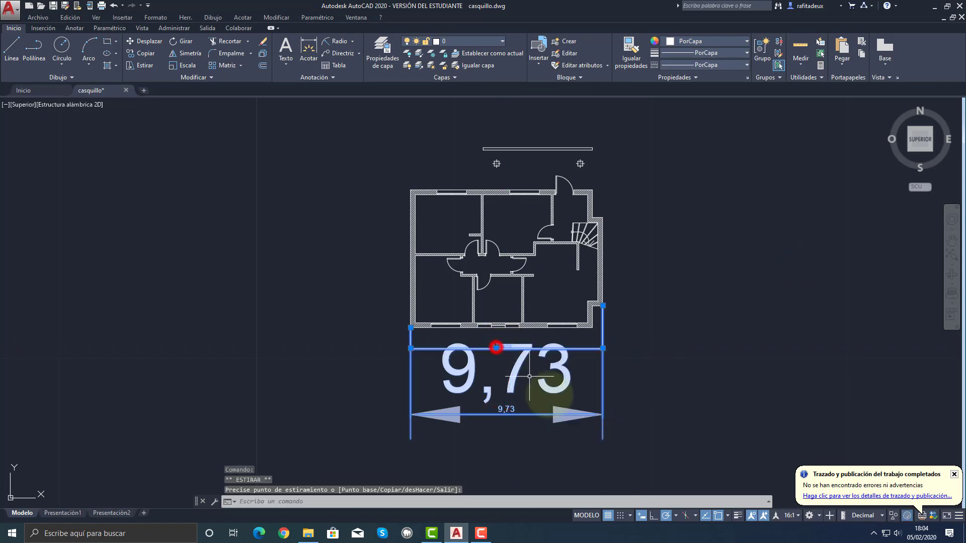
scroll(523, 368, "up", 2)
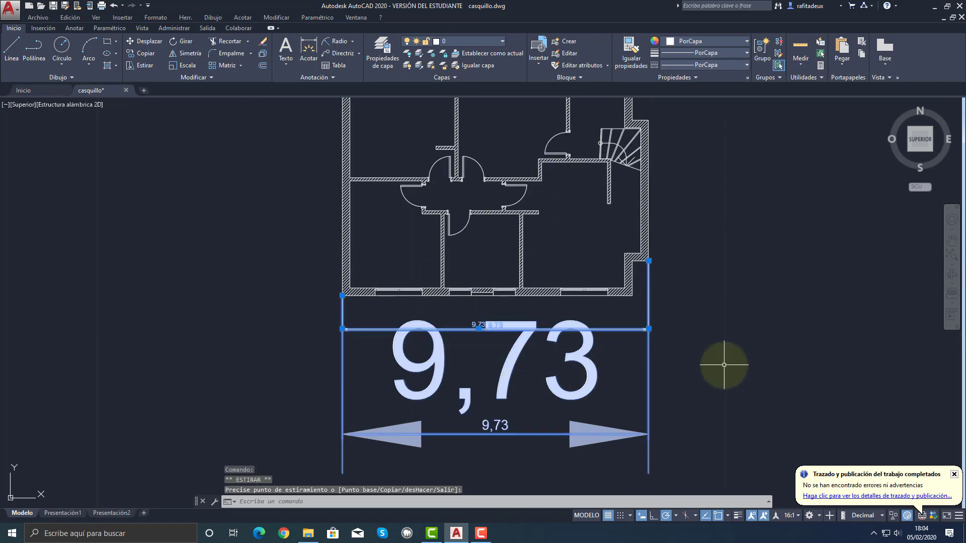
key("Escape")
key("Escape")
key("Escape")
scroll(672, 361, "down", 3)
middle_click_drag(663, 352, 600, 399)
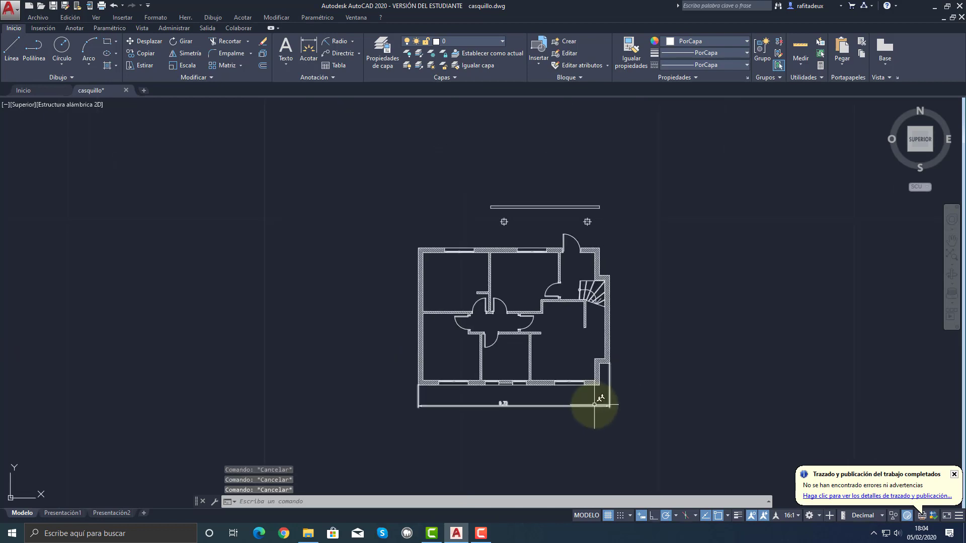
middle_click_drag(411, 298, 385, 276)
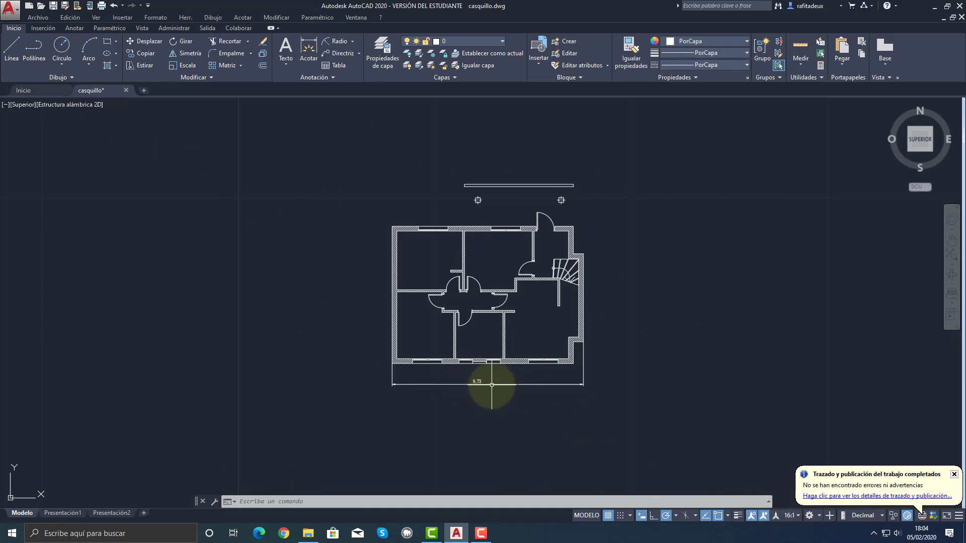
Preview the floor plan plot with the <Trazado previo> page setup at 16:1, then leave the preview and cancel the plot.
left_click(18, 14)
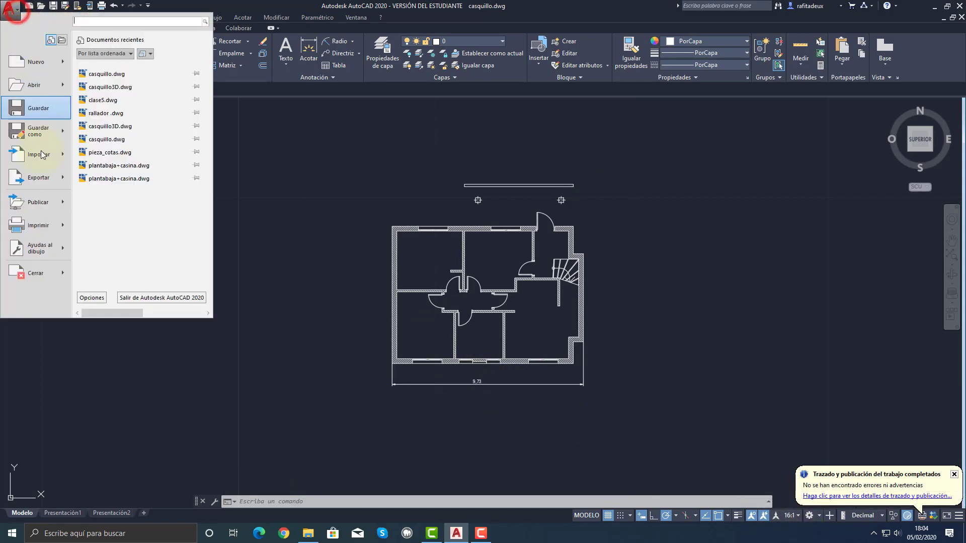
mouse_move(43, 234)
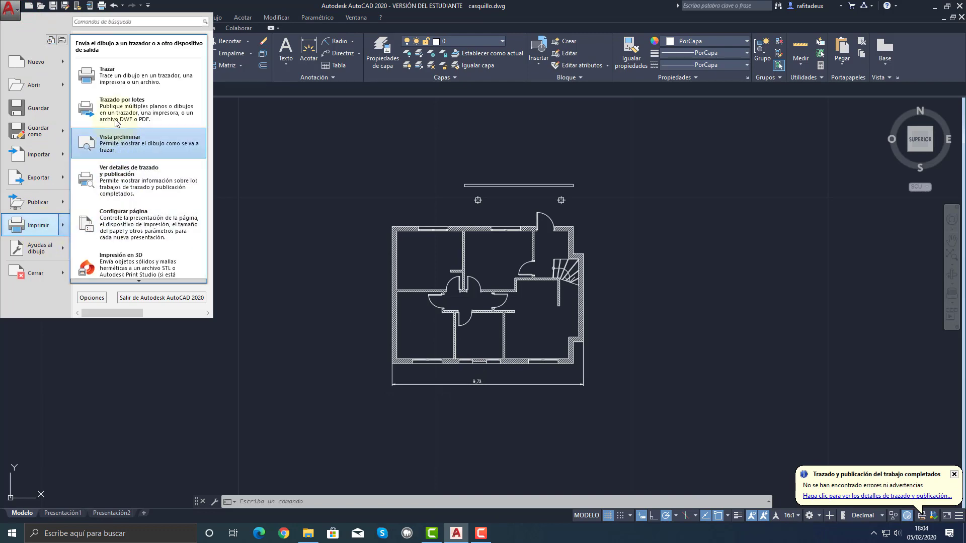
left_click(113, 83)
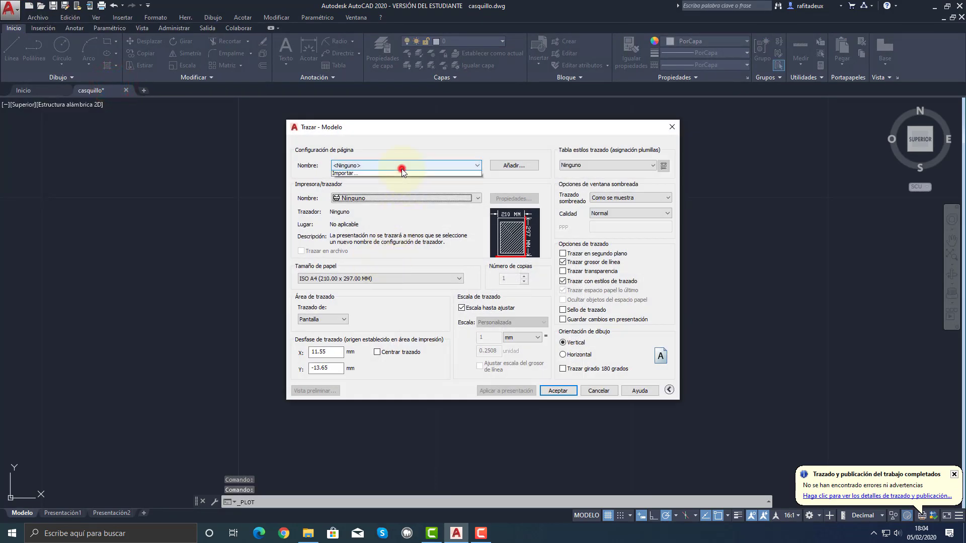
left_click(376, 181)
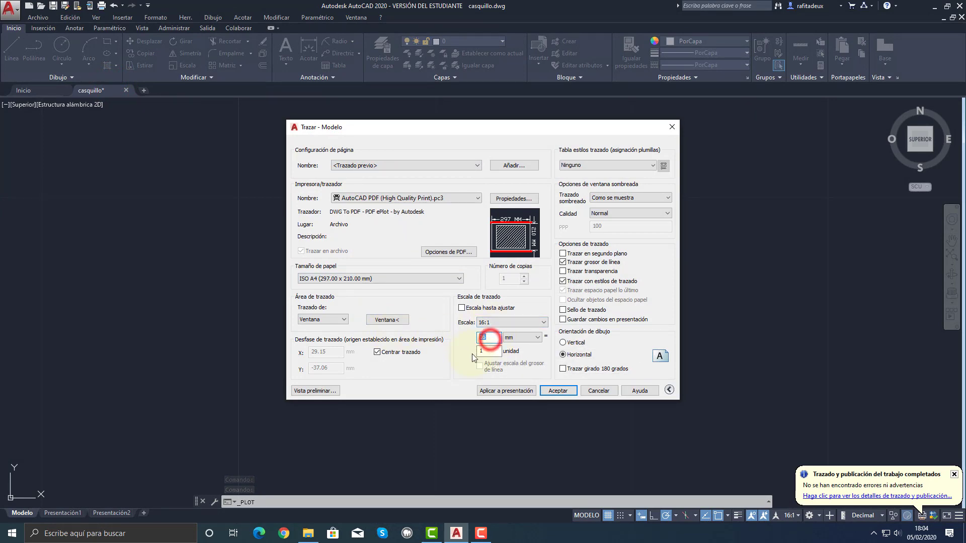
left_click(333, 392)
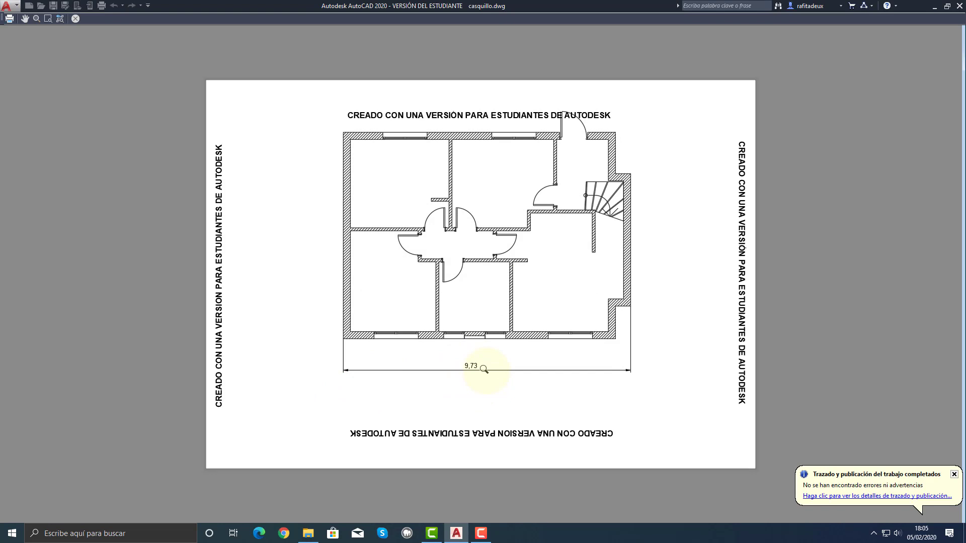
left_click(74, 19)
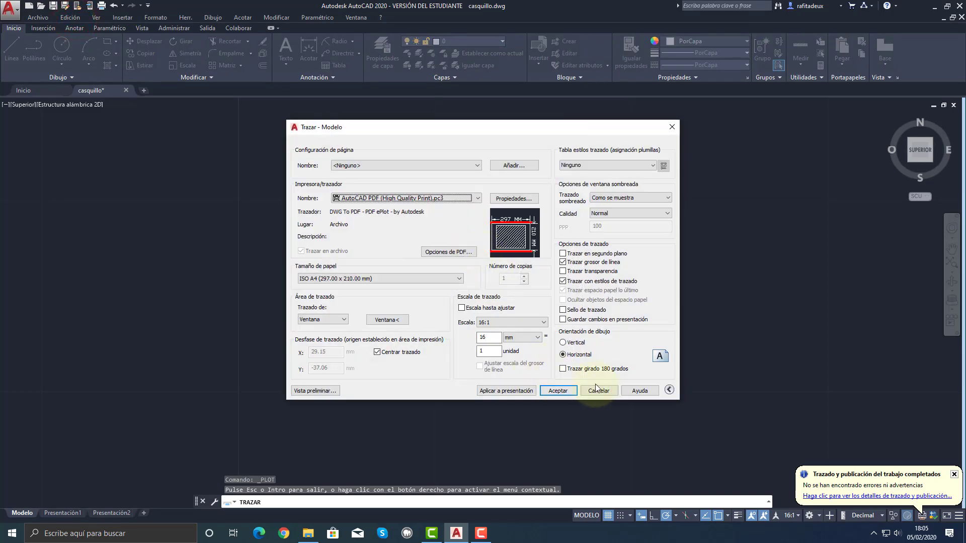
left_click(600, 392)
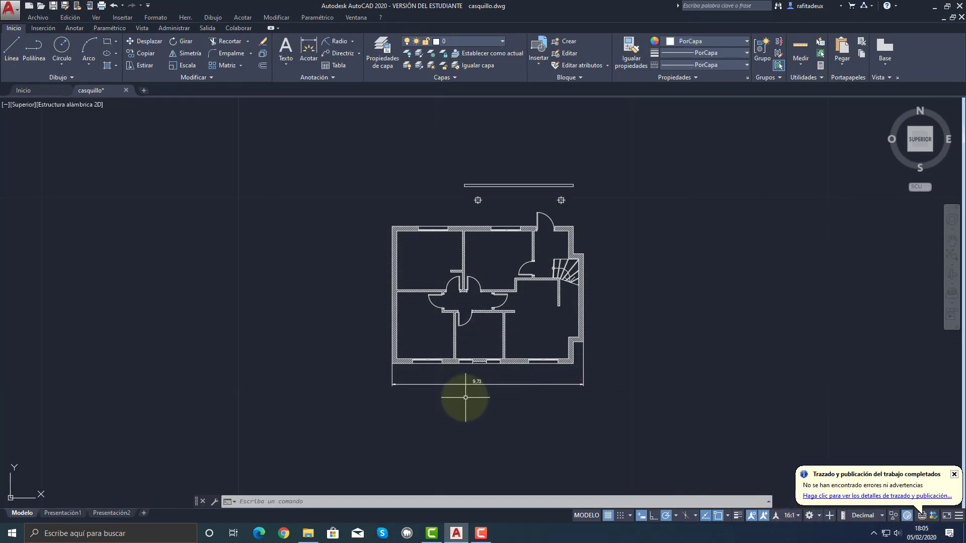
Examine the text size of the height and diameter dimensions on the bushing's section and top views.
middle_click_drag(306, 412, 558, 407)
middle_click_drag(422, 413, 680, 380)
middle_click_drag(451, 381, 572, 339)
scroll(445, 383, "down", 4)
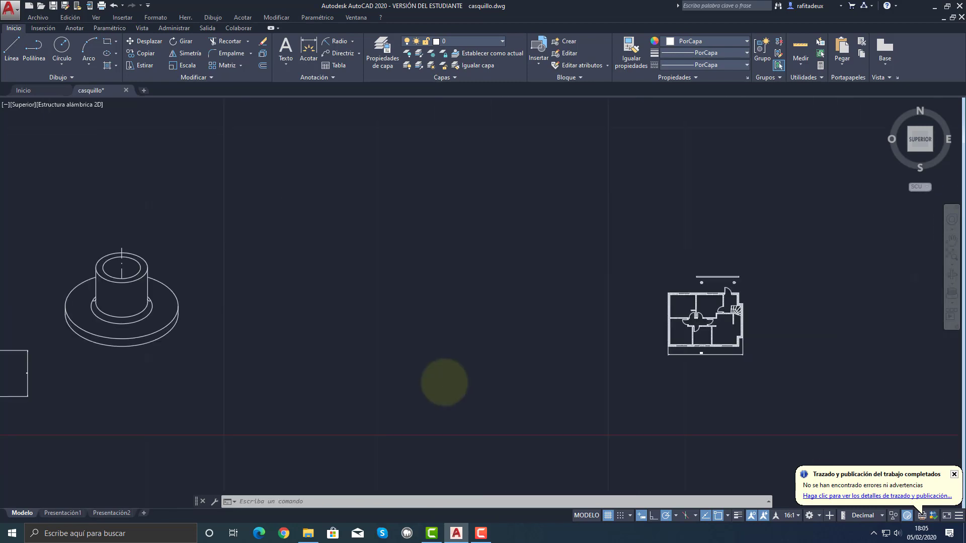
middle_click_drag(362, 388, 441, 382)
scroll(449, 388, "up", 8)
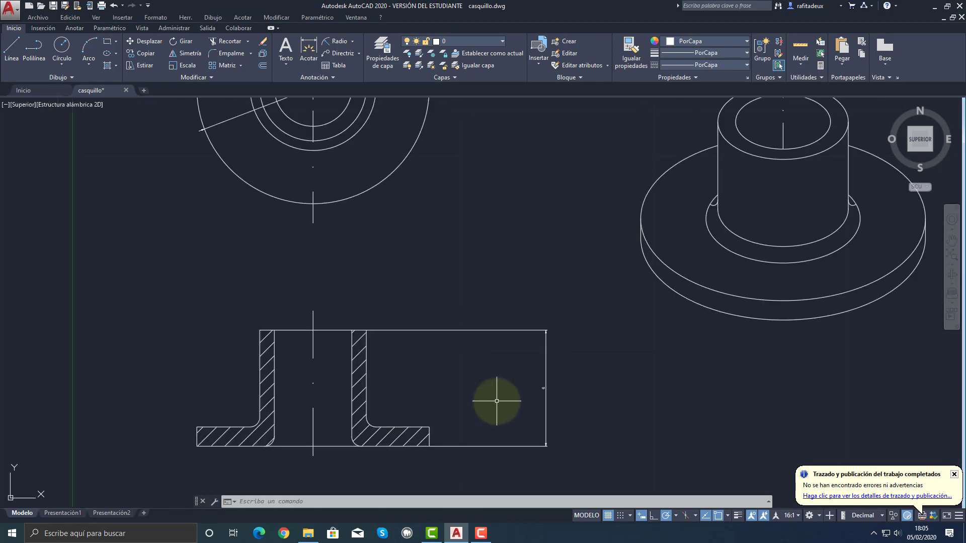
scroll(535, 385, "up", 2)
scroll(538, 372, "down", 2)
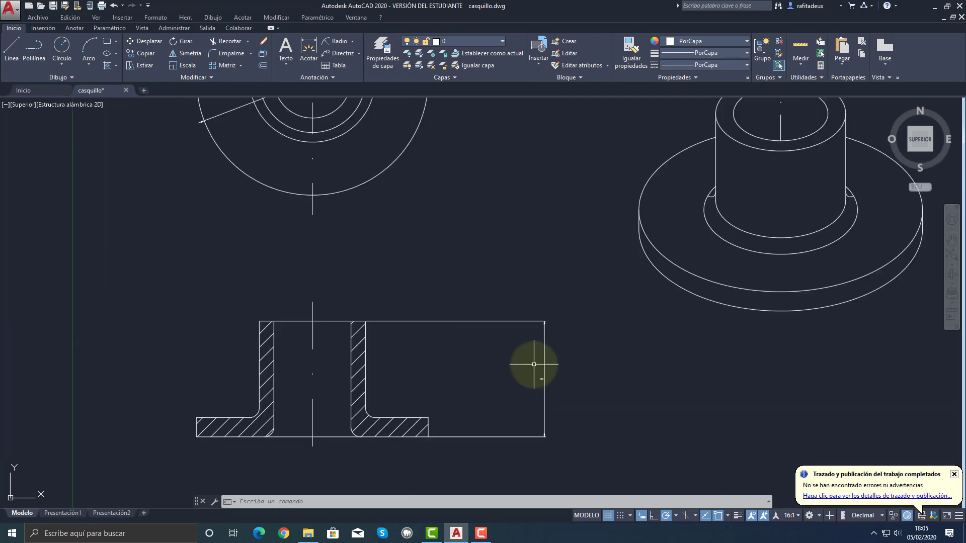
middle_click_drag(533, 314, 544, 470)
scroll(485, 205, "up", 2)
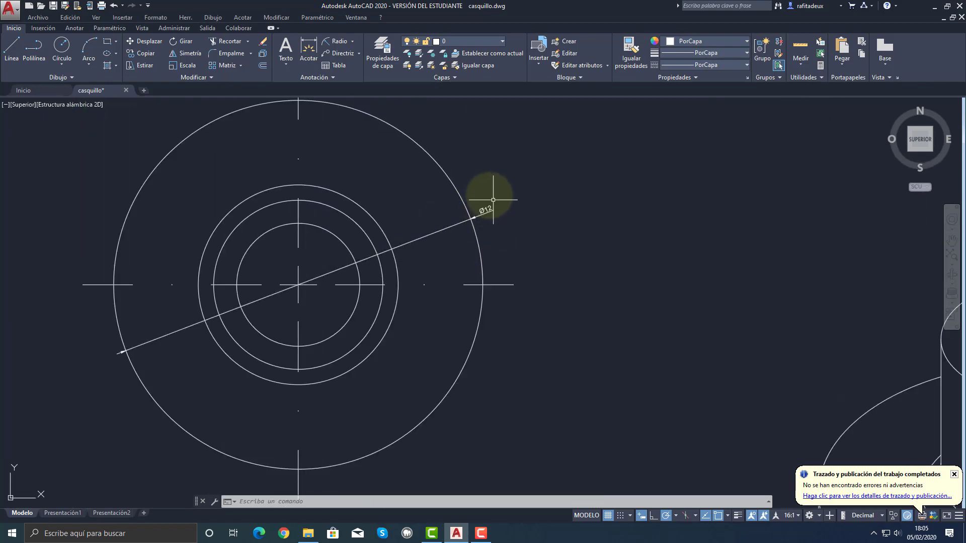
scroll(649, 309, "down", 5)
scroll(741, 328, "down", 2)
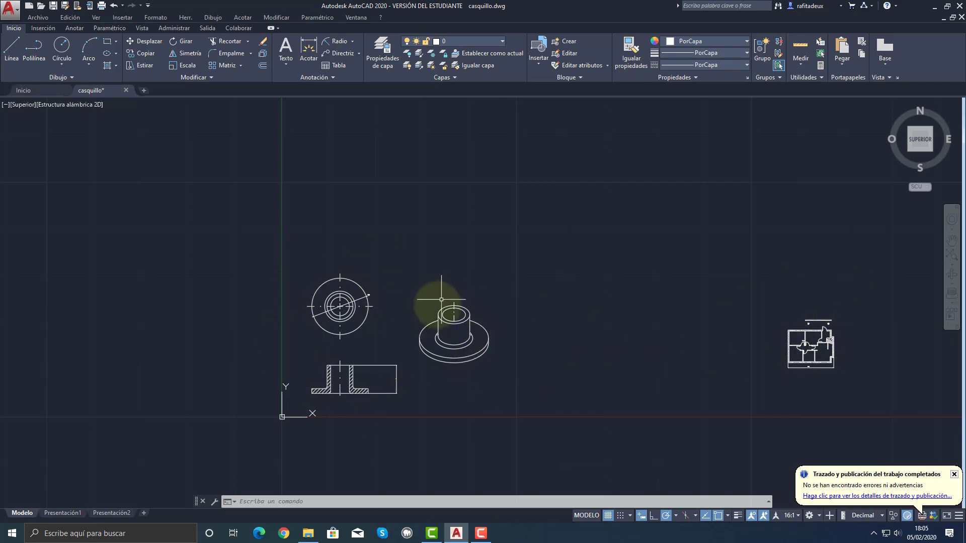
Compare the sizes of the bushing views, the floor plan and the large hatched drawing beside them in model space.
scroll(346, 342, "up", 4)
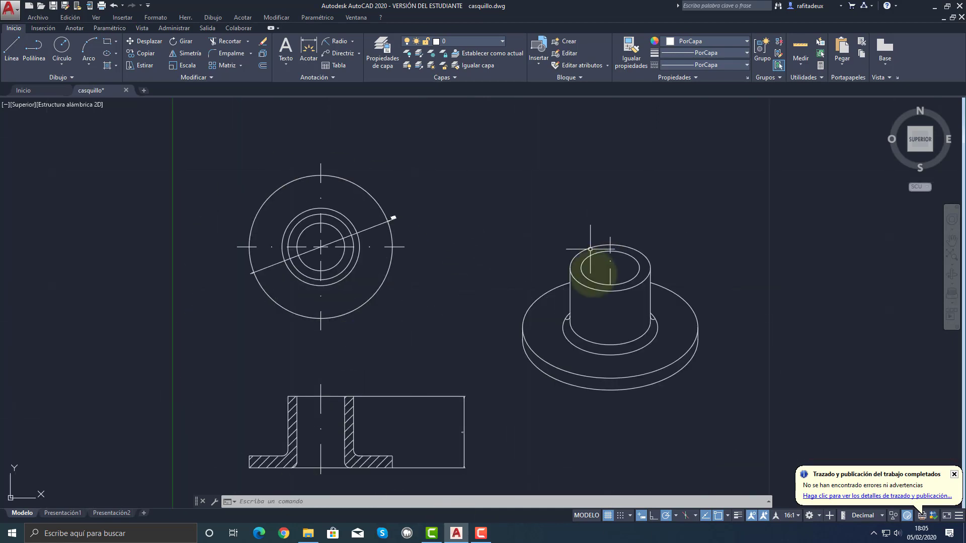
middle_click_drag(759, 339, 395, 339)
middle_click_drag(676, 357, 123, 358)
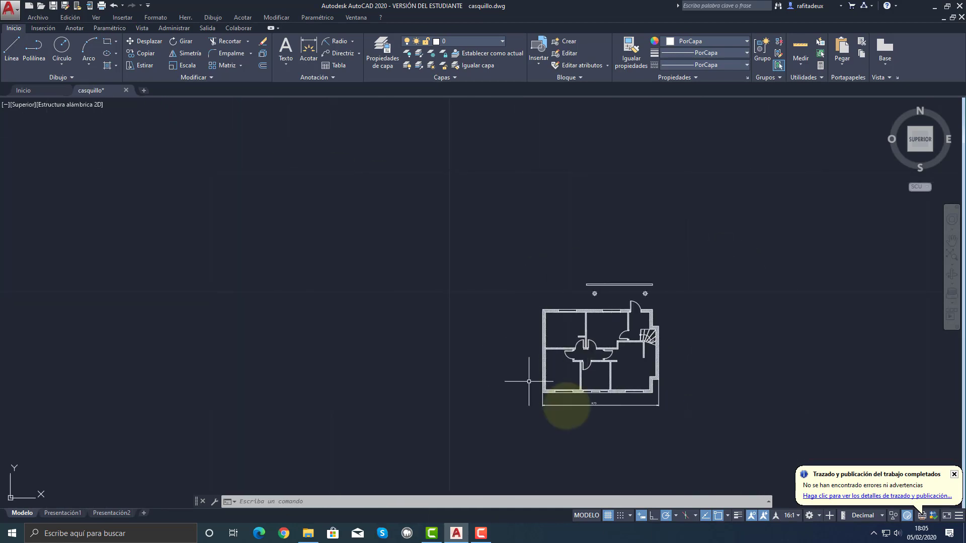
scroll(761, 321, "down", 4)
middle_click_drag(805, 328, 417, 329)
middle_click_drag(710, 338, 432, 359)
scroll(494, 356, "down", 6)
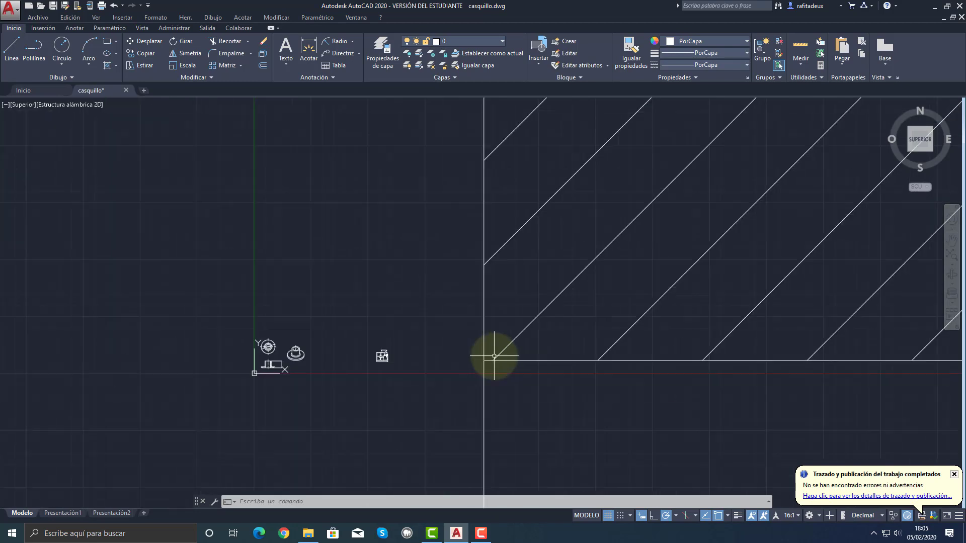
scroll(494, 356, "down", 4)
scroll(494, 351, "up", 5)
scroll(345, 351, "up", 4)
middle_click_drag(345, 351, 604, 329)
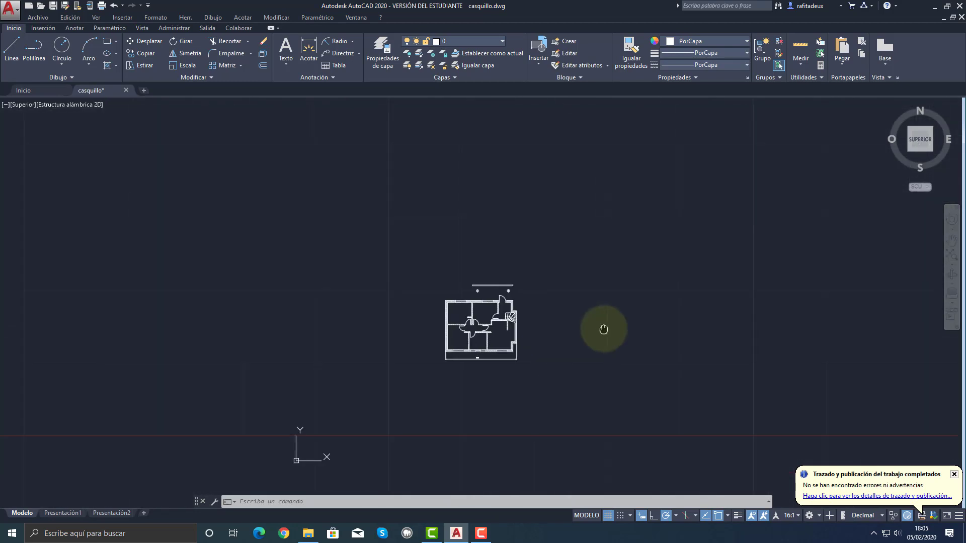
Examine the bushing's section height dimension against the floor plan's overall width dimension.
mouse_move(62, 512)
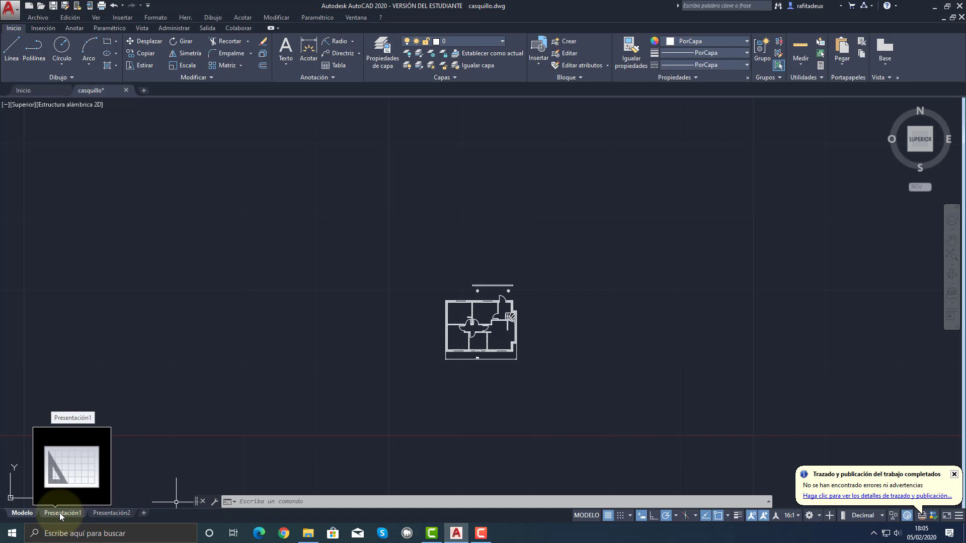
scroll(202, 326, "down", 1)
mouse_move(204, 329)
middle_mouse_down()
mouse_move(421, 360)
mouse_move(430, 344)
middle_mouse_up()
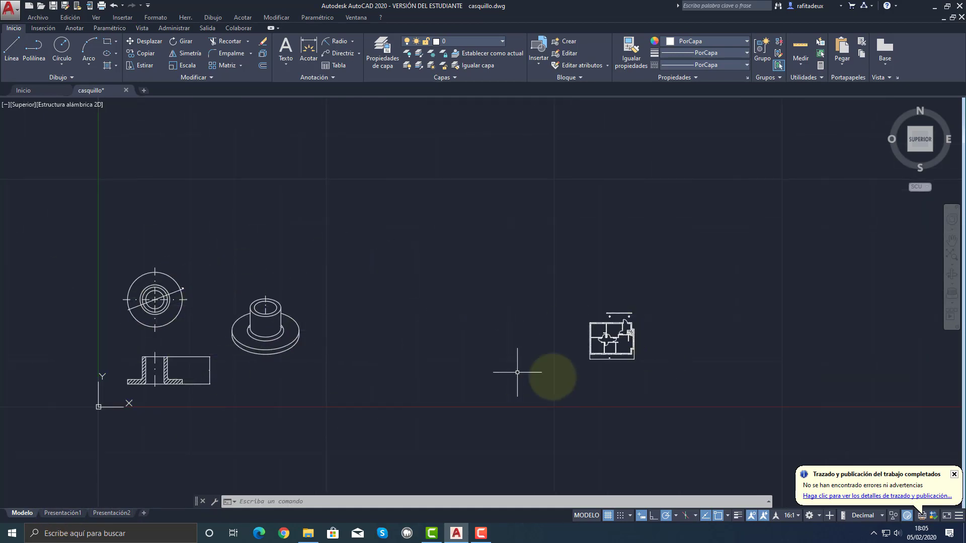
scroll(194, 367, "up", 4)
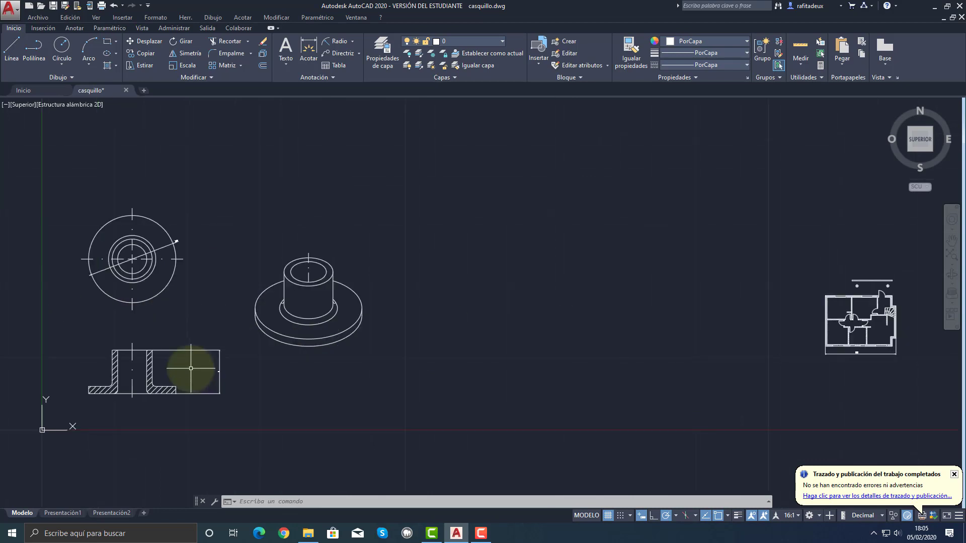
scroll(342, 365, "up", 1)
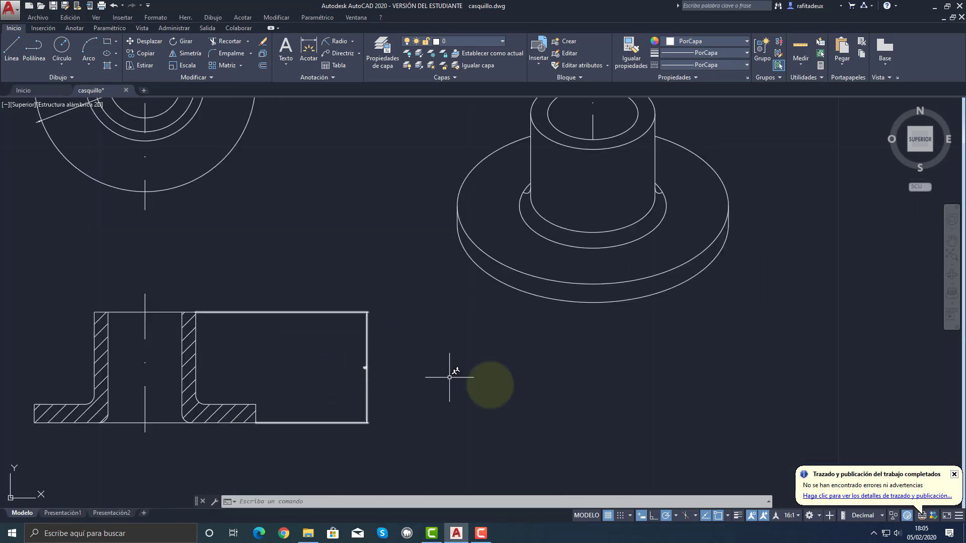
scroll(619, 327, "down", 3)
middle_click_drag(781, 331, 317, 339)
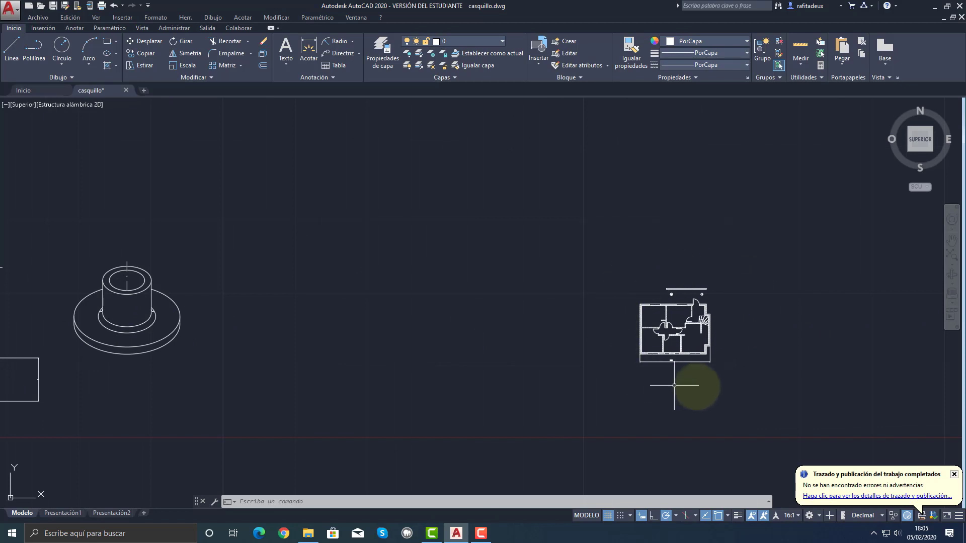
middle_click_drag(437, 367, 523, 371)
mouse_move(323, 392)
middle_mouse_down()
mouse_move(455, 401)
mouse_move(693, 391)
middle_mouse_up()
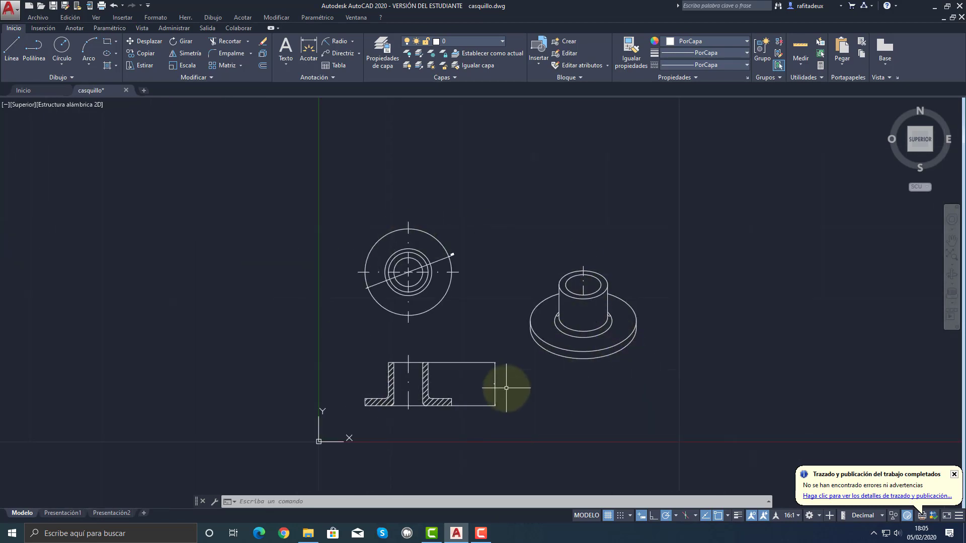
Review the annotative Une style in the dimension style manager and close it without changes.
scroll(493, 390, "up", 3)
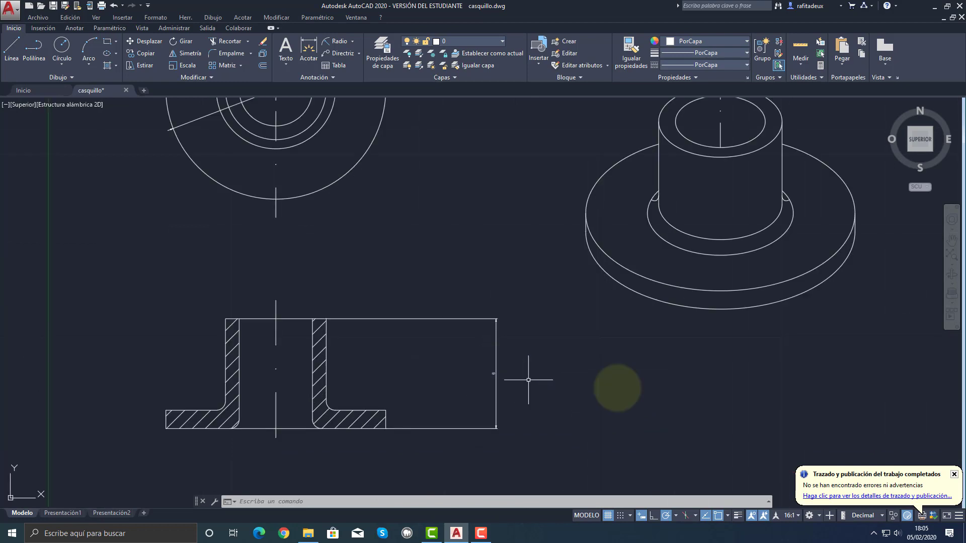
scroll(735, 379, "down", 7)
middle_click_drag(774, 368, 646, 359)
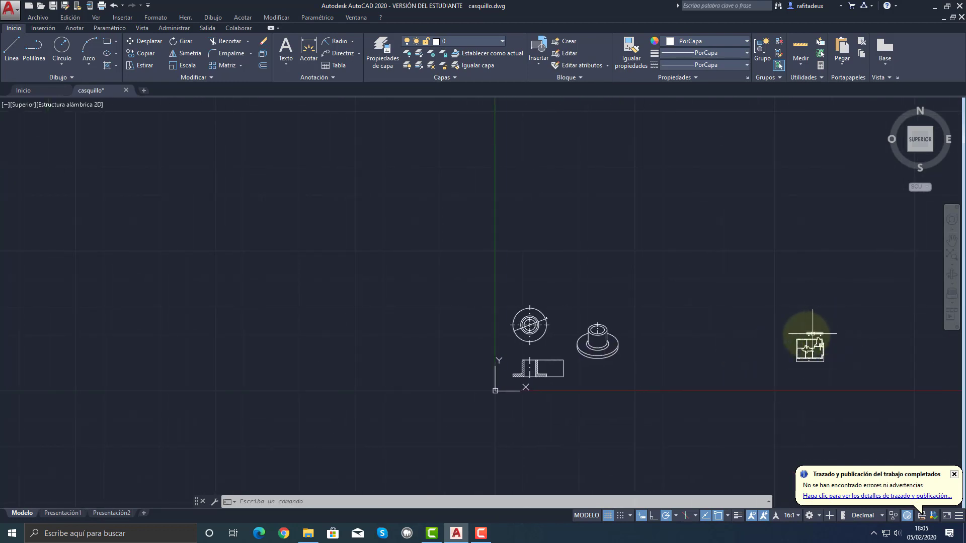
scroll(714, 339, "up", 2)
middle_click_drag(713, 339, 644, 309)
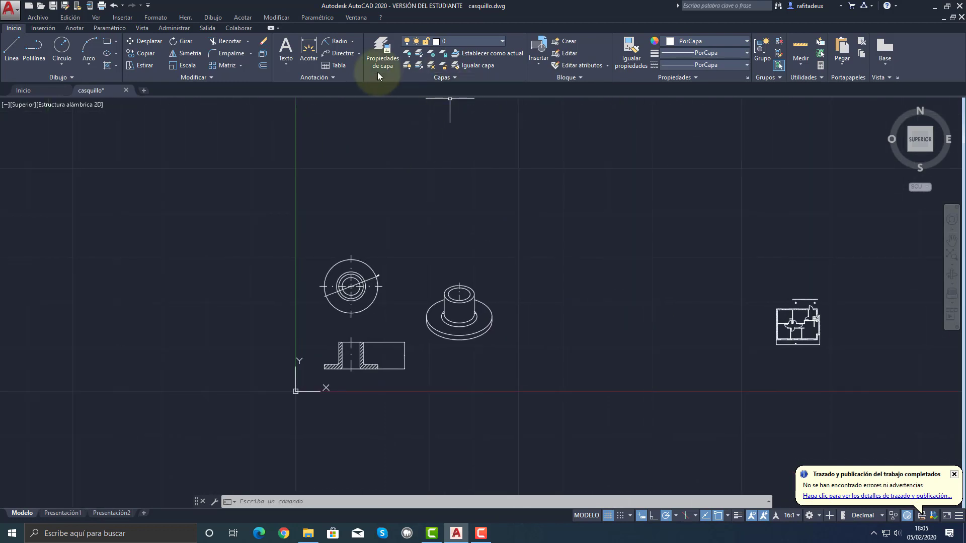
left_click(321, 79)
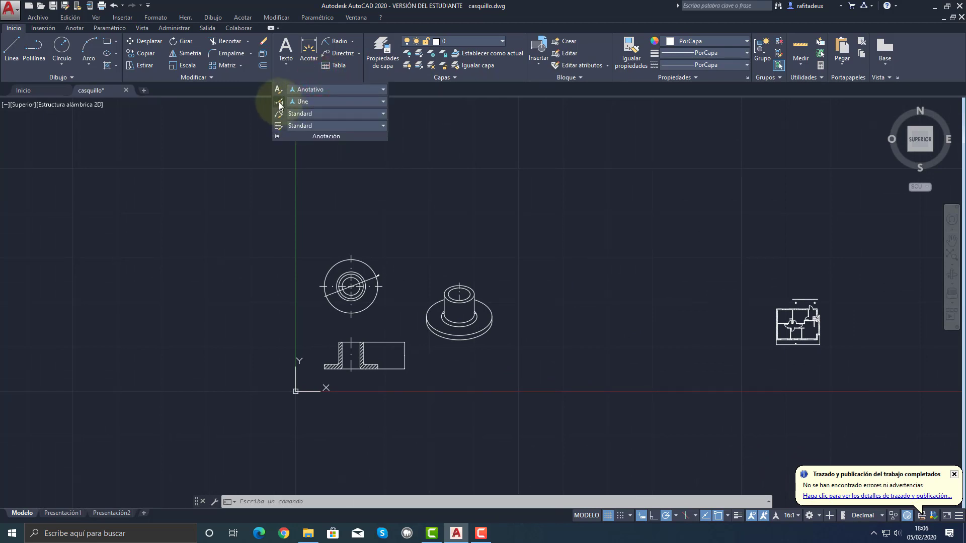
left_click(279, 103)
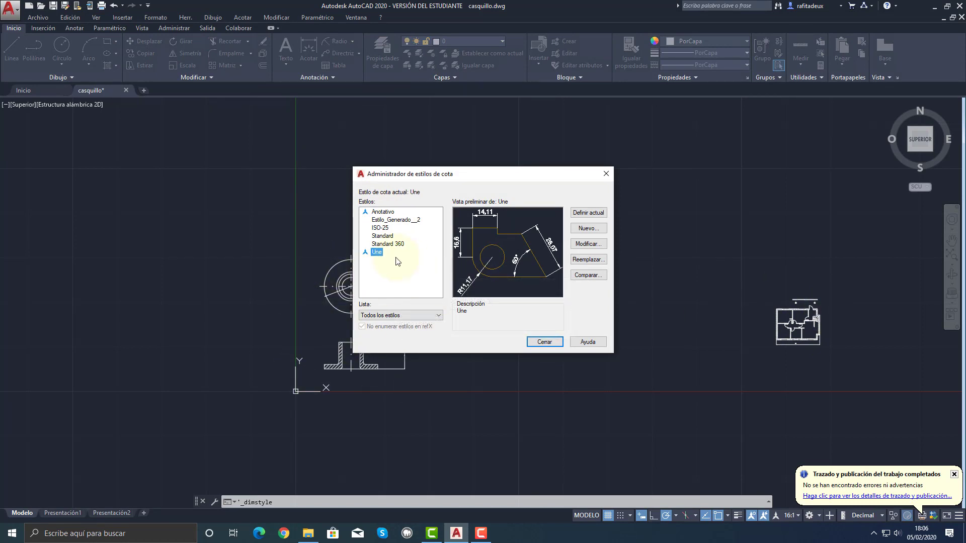
left_click(551, 344)
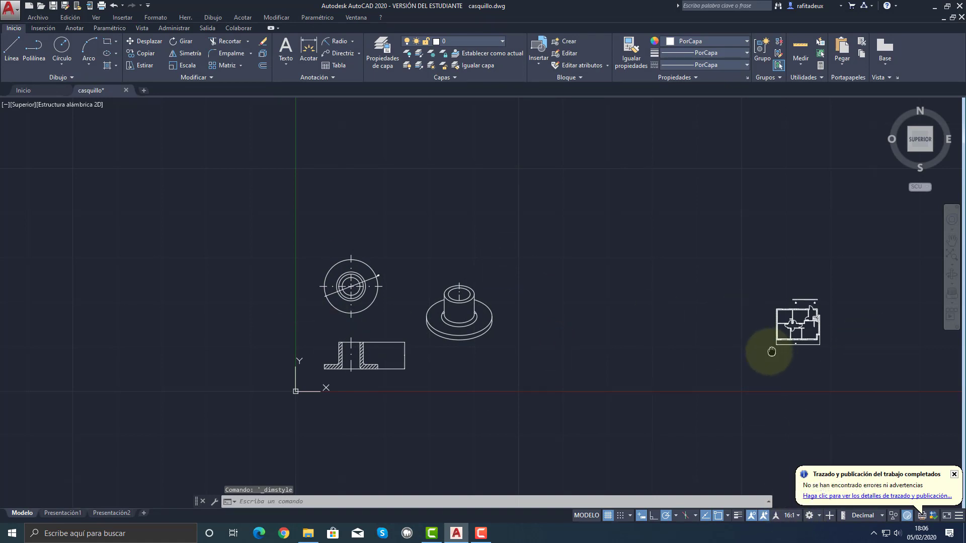
Examine the large hatched floor plan in model space beside the much smaller bushing views and reduced plan.
middle_click_drag(771, 352, 545, 350)
middle_click_drag(679, 351, 516, 351)
middle_click_drag(639, 358, 488, 357)
scroll(521, 358, "down", 3)
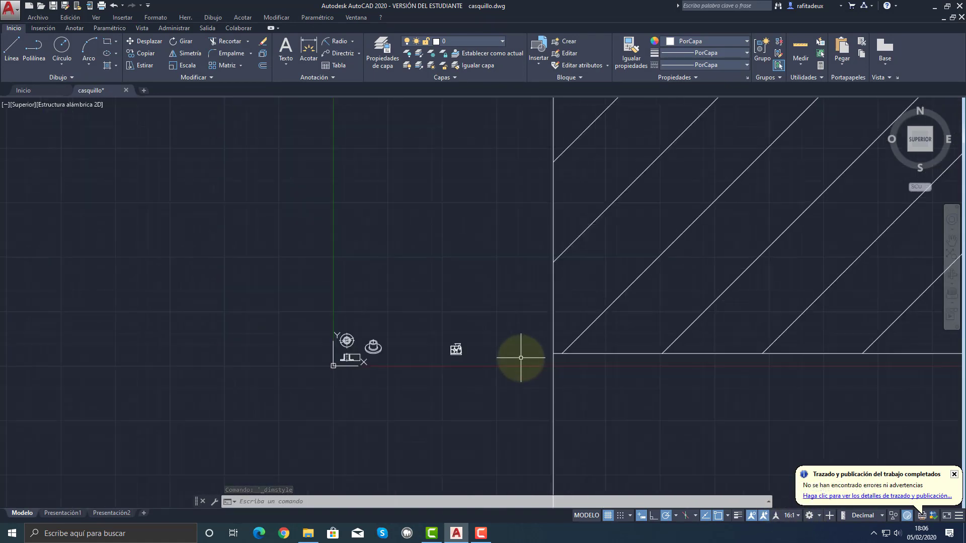
middle_click_drag(689, 358, 446, 358)
scroll(446, 351, "down", 10)
middle_click_drag(522, 345, 267, 404)
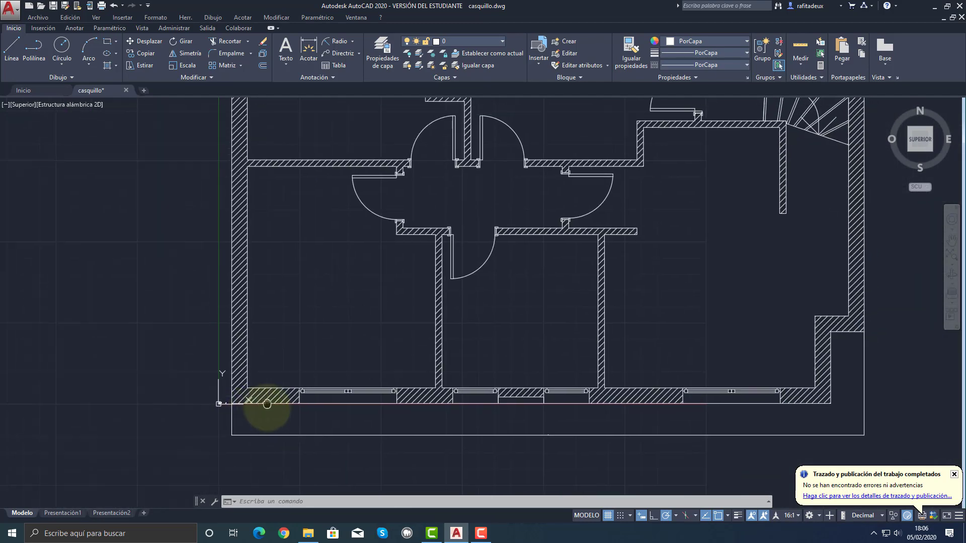
scroll(365, 388, "down", 2)
mouse_move(426, 360)
middle_mouse_down()
mouse_move(401, 406)
mouse_move(420, 411)
middle_mouse_up()
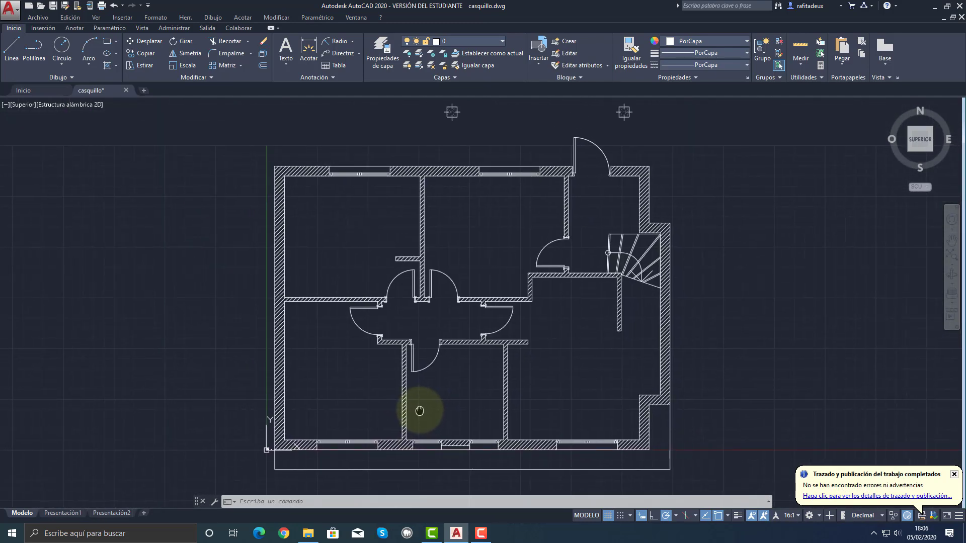
Start a plot of the model and set the plot area to a window around the large floor plan.
left_click(15, 8)
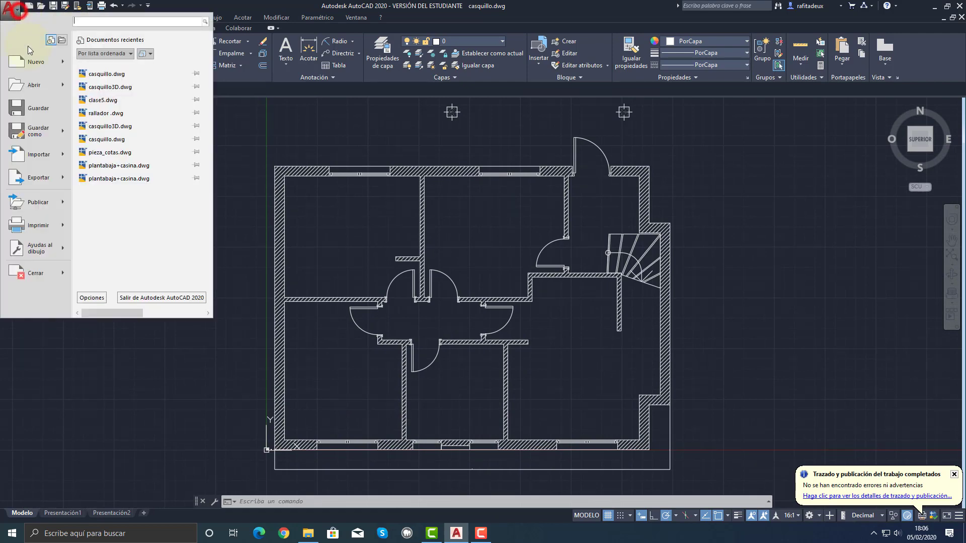
mouse_move(56, 235)
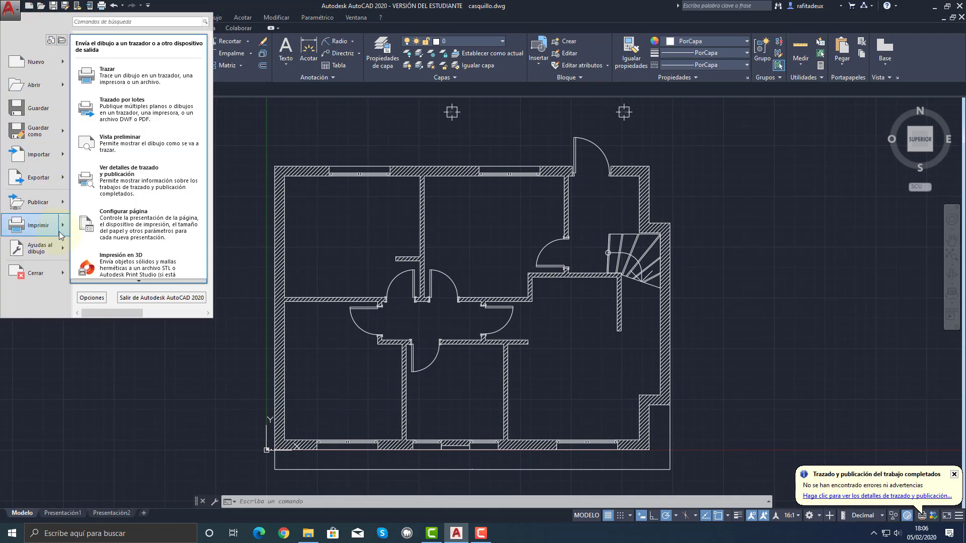
left_click(130, 77)
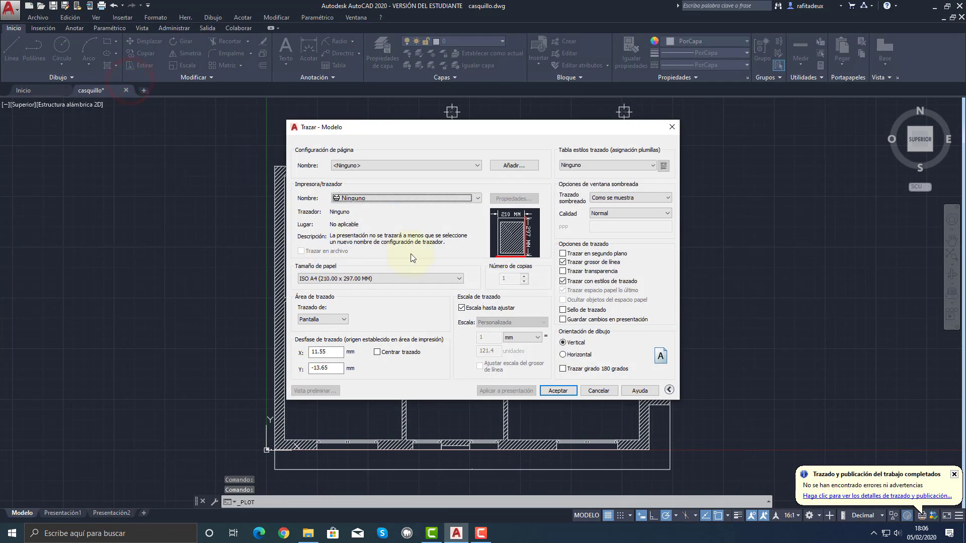
left_click(345, 320)
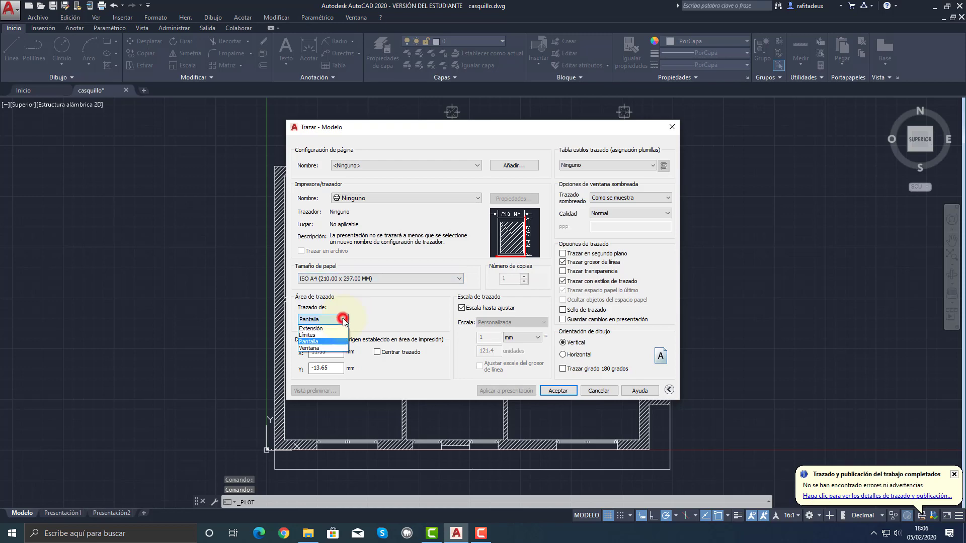
left_click(324, 348)
left_click(260, 101)
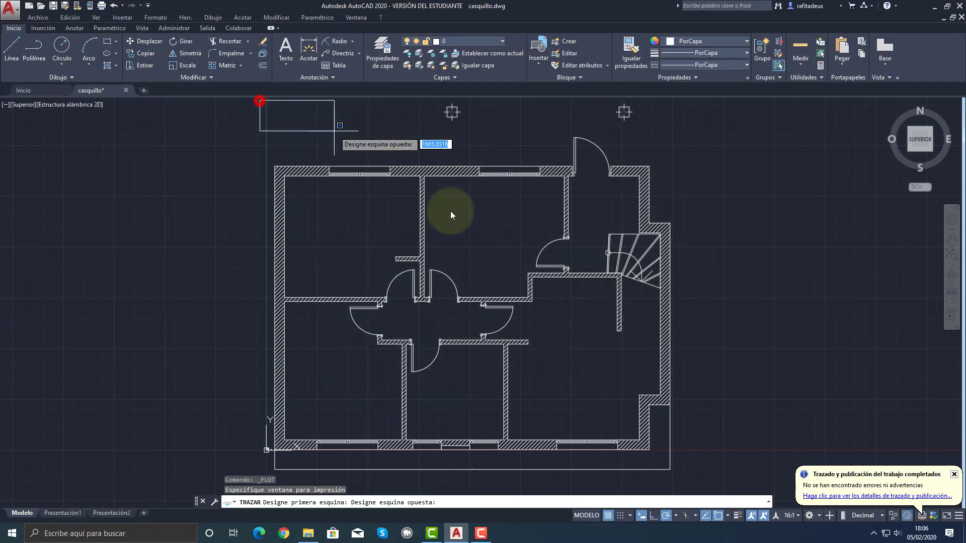
left_click(699, 481)
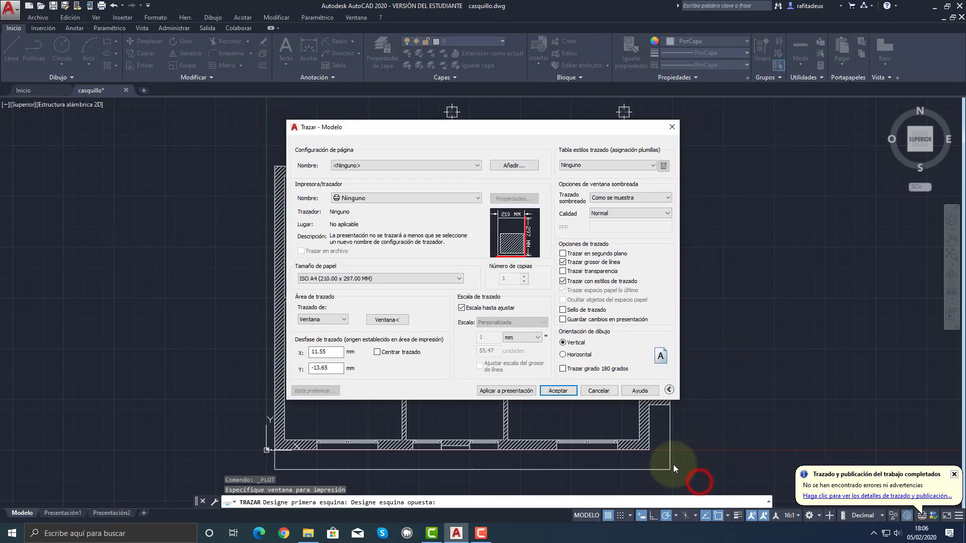
Apply the <Trazado previo> page setup and redefine the plot window around the whole large floor plan.
left_click(431, 166)
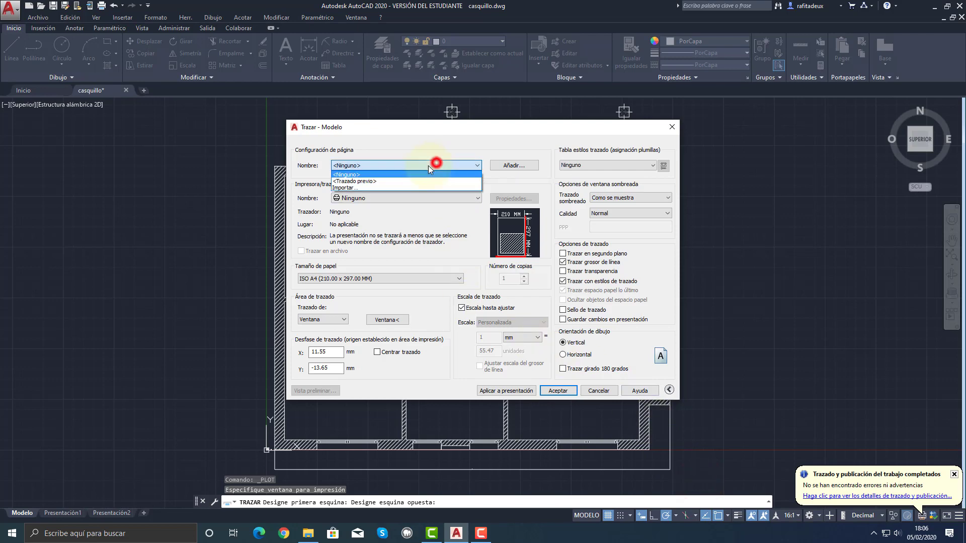
left_click(390, 182)
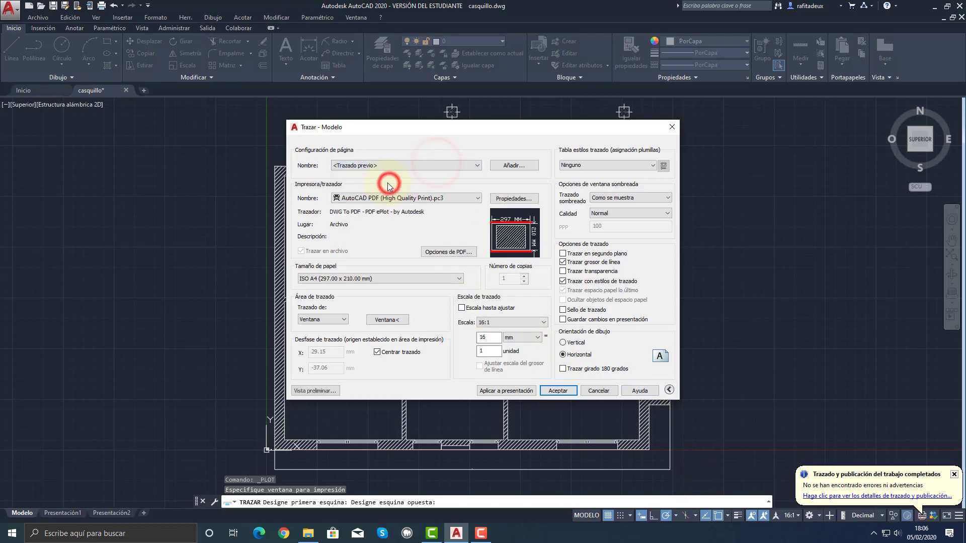
left_click(388, 321)
left_click(250, 99)
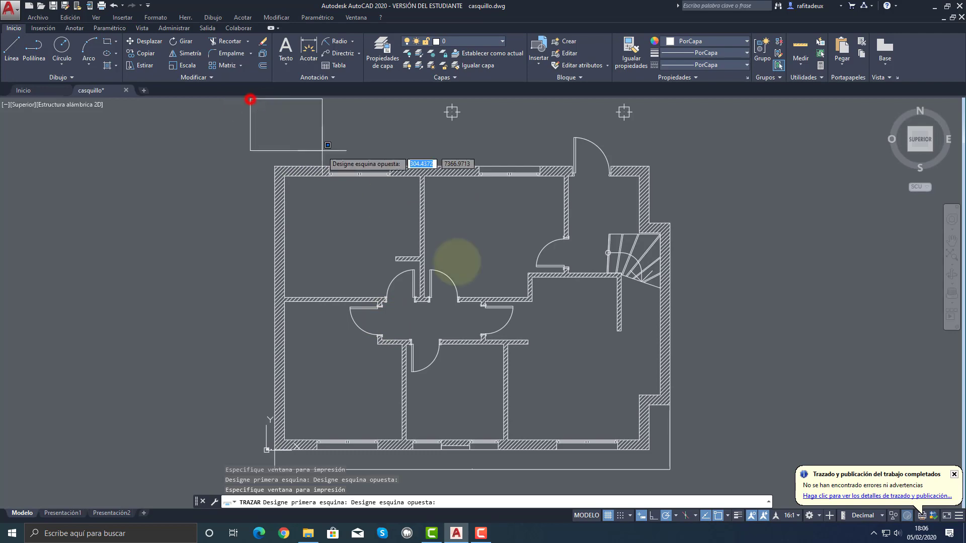
left_click(707, 486)
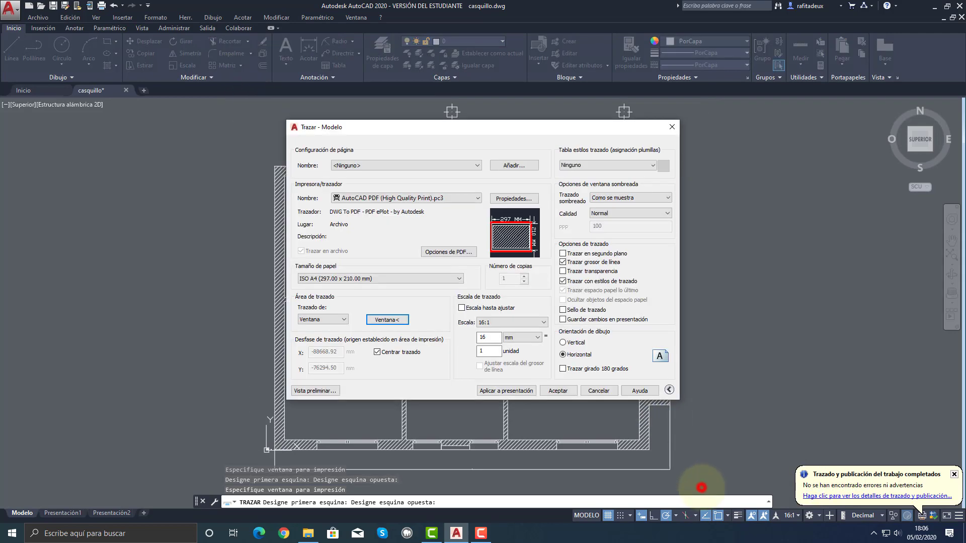
Preview the large floor plan's plot at 16:1 and return to the plot settings.
left_click(327, 387)
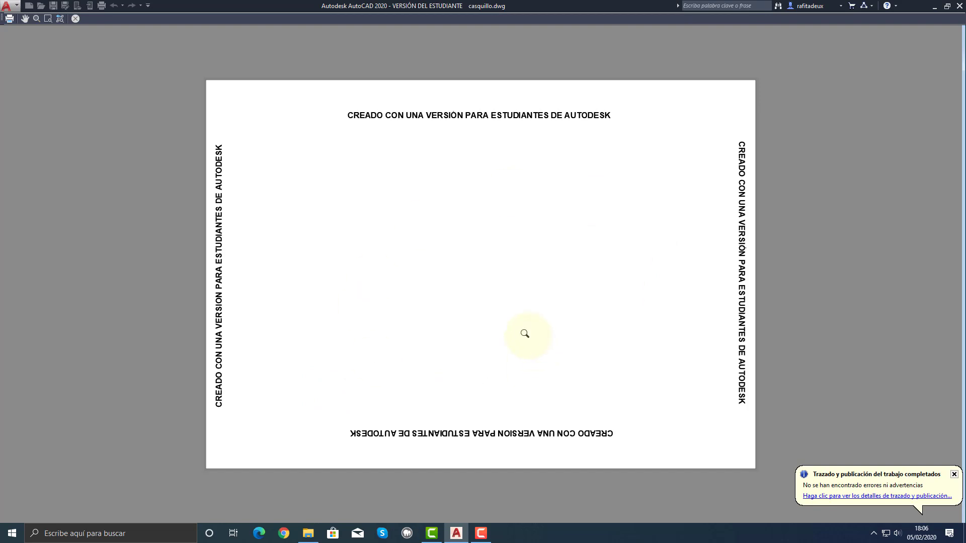
right_click(523, 333)
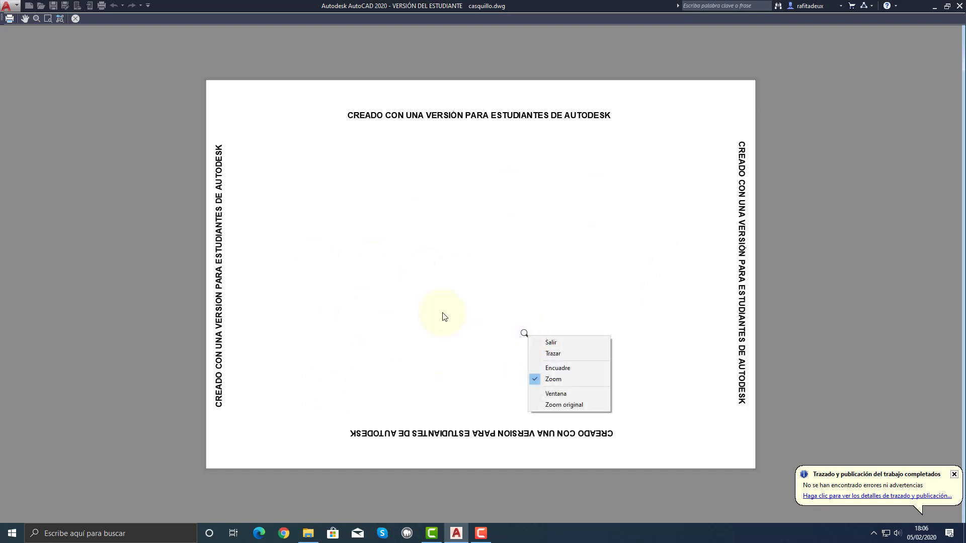
left_click(544, 342)
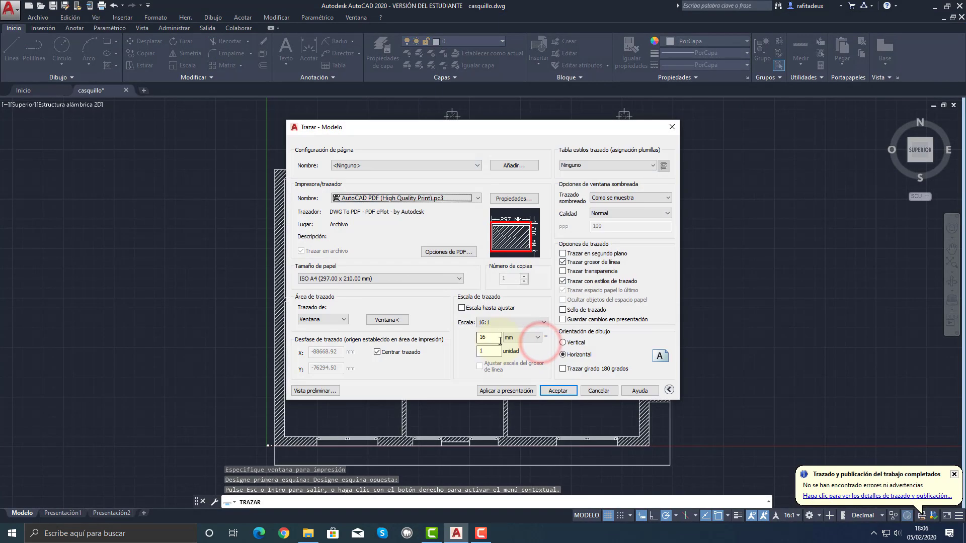
Try a plot scale of 1:50 for the large floor plan, preview it and return to the plot settings.
left_click(506, 322)
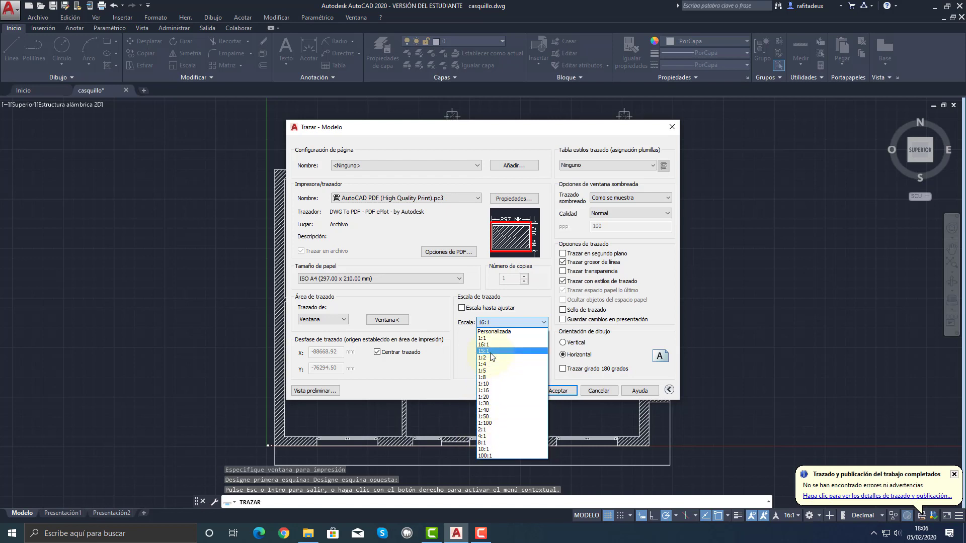
left_click(484, 417)
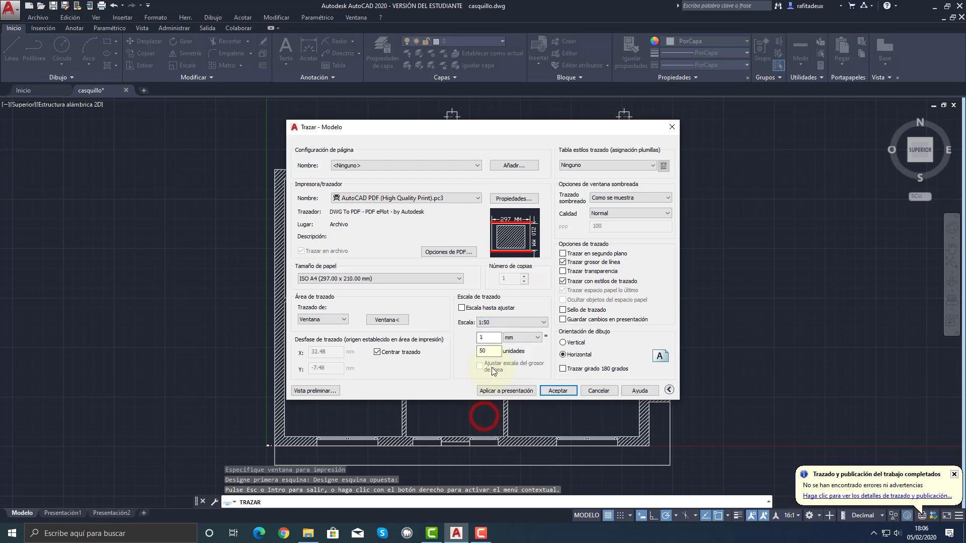
left_click(328, 392)
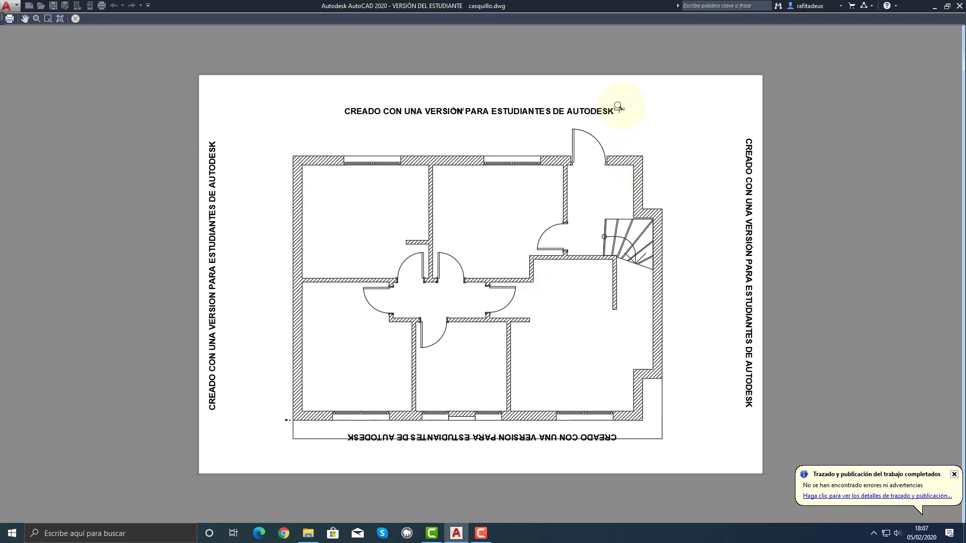
right_click(544, 245)
left_click(556, 255)
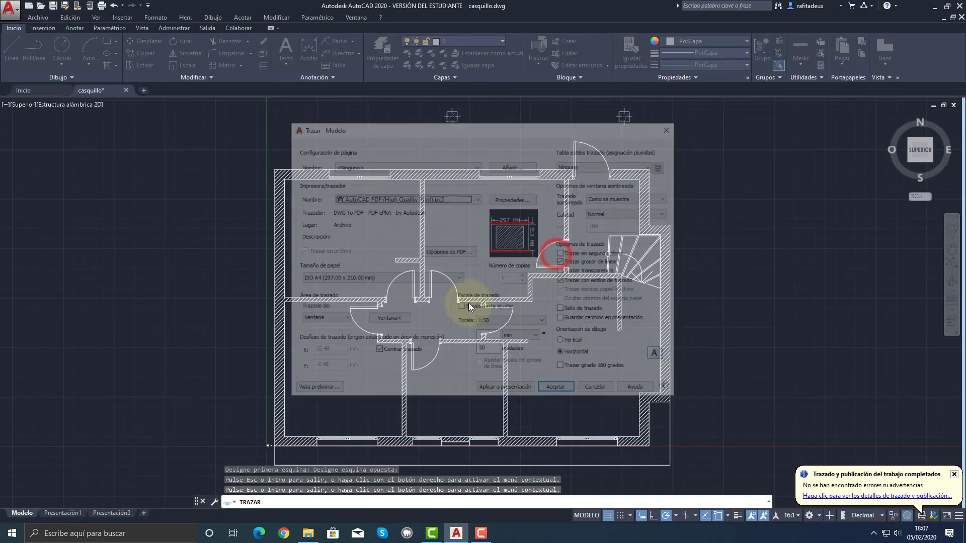
Try a plot scale of 1:40 for the large floor plan, preview it and return to the plot settings.
left_click(482, 322)
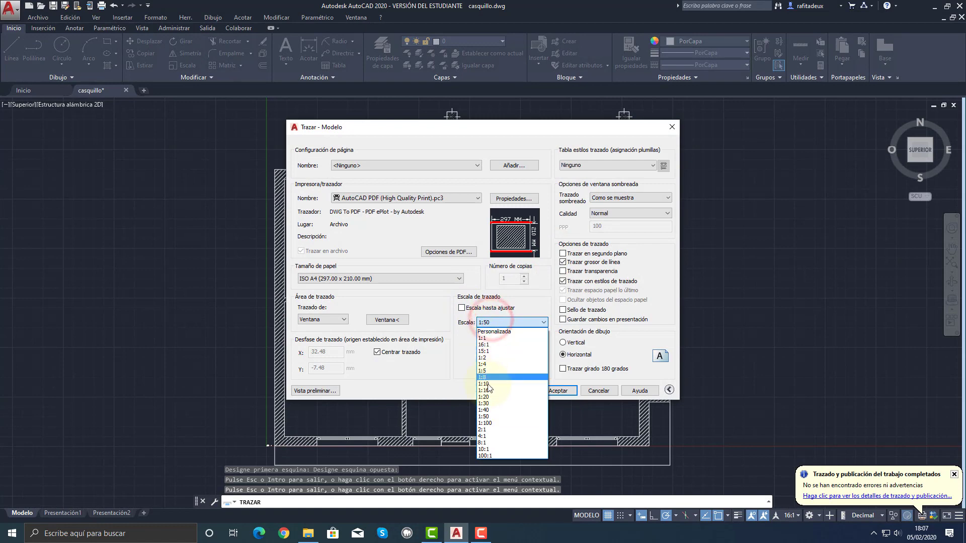
left_click(491, 410)
left_click(326, 391)
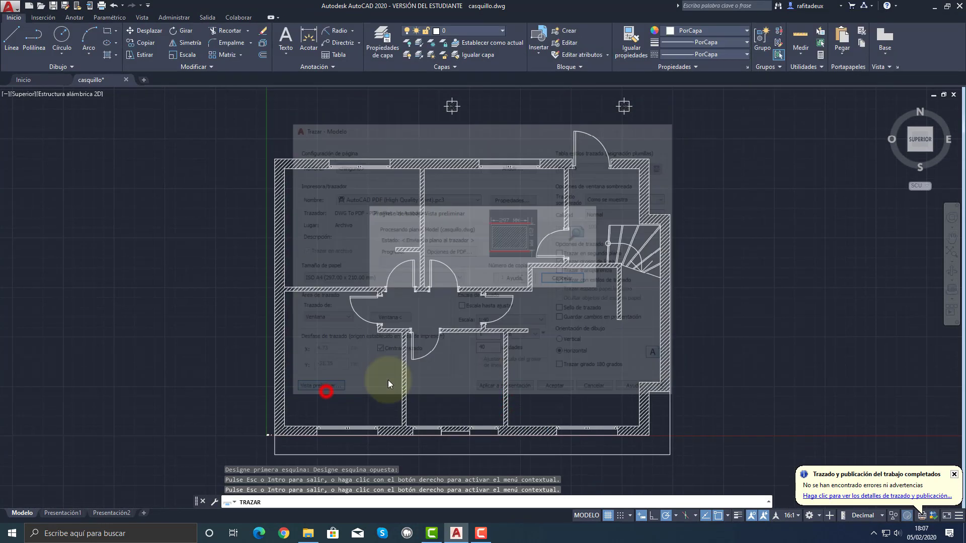
right_click(485, 339)
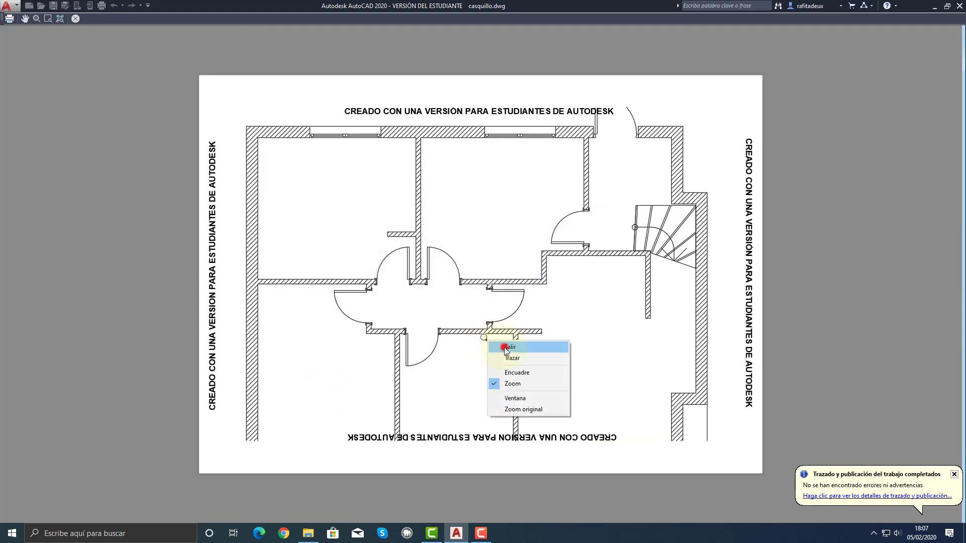
left_click(505, 347)
Try a plot scale of 1:100 for the large floor plan, preview it and return to the plot settings.
left_click(516, 322)
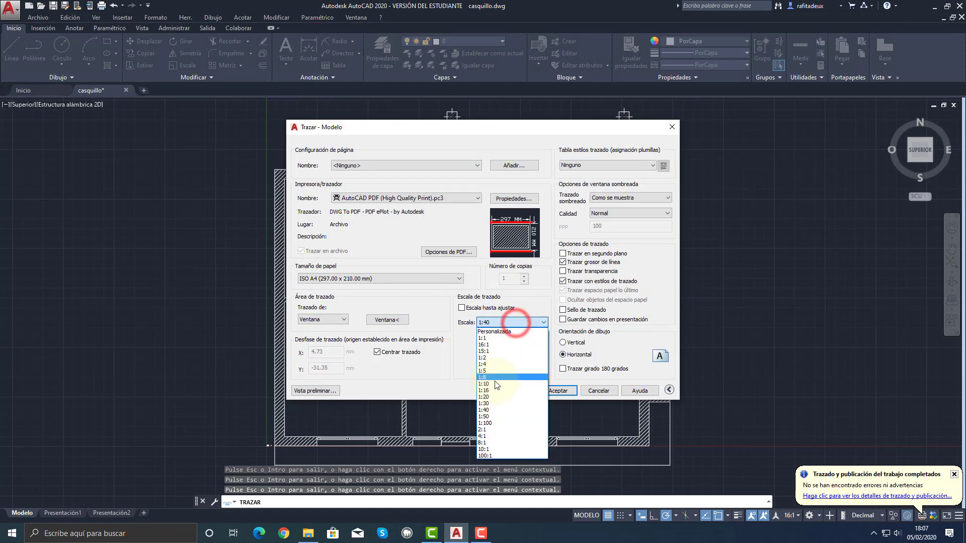
left_click(495, 423)
left_click(321, 393)
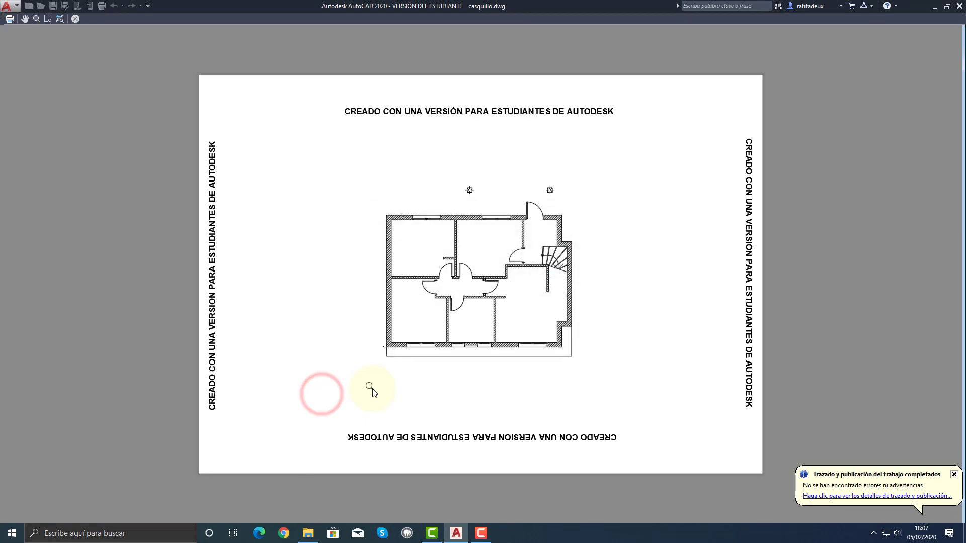
right_click(523, 321)
left_click(524, 323)
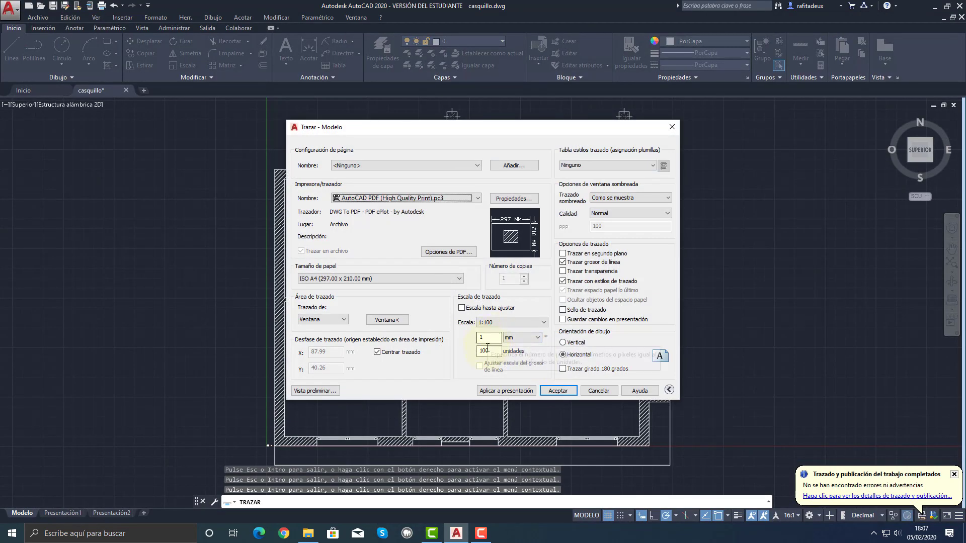
Set a custom plot scale of 1 mm to 60 units, preview the floor plan and return to the plot settings.
left_click_drag(491, 350, 464, 353)
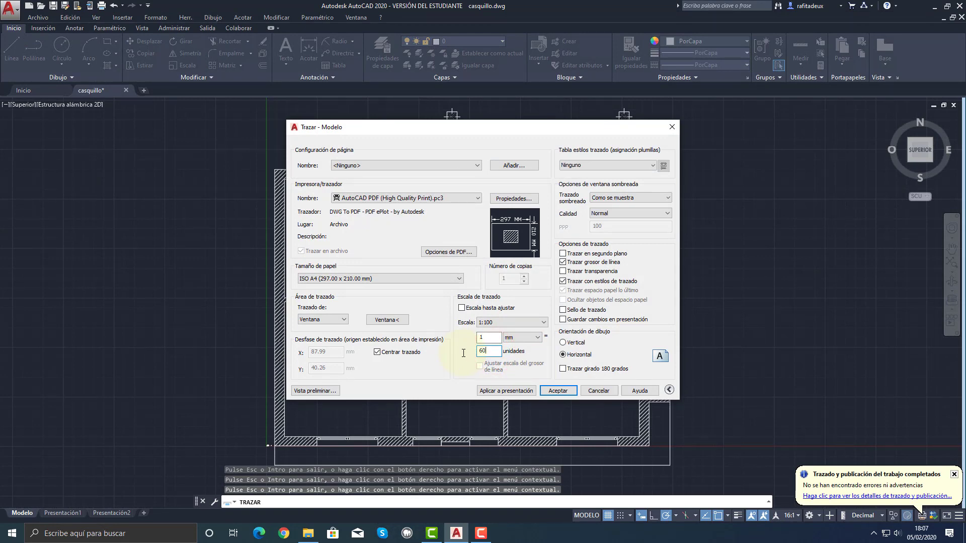
left_click(326, 390)
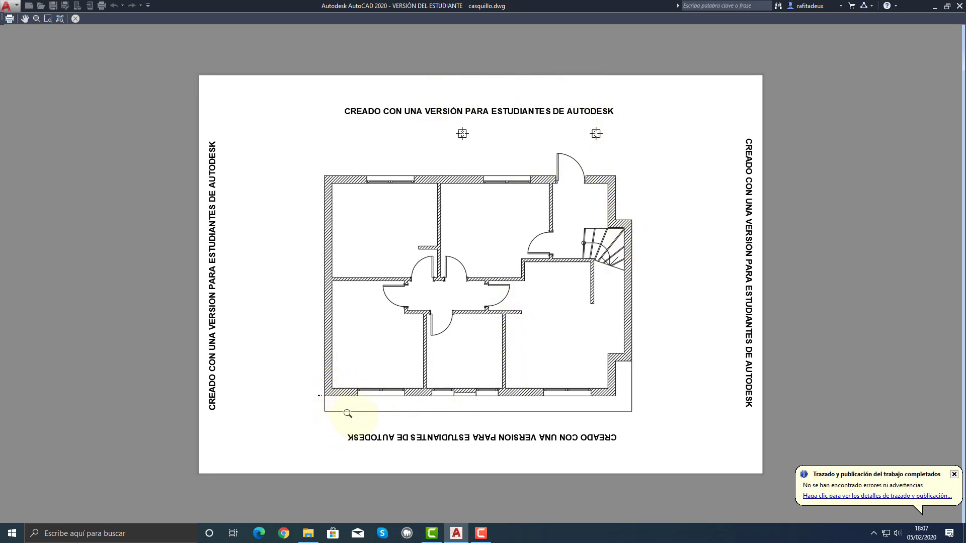
right_click(448, 317)
left_click(466, 325)
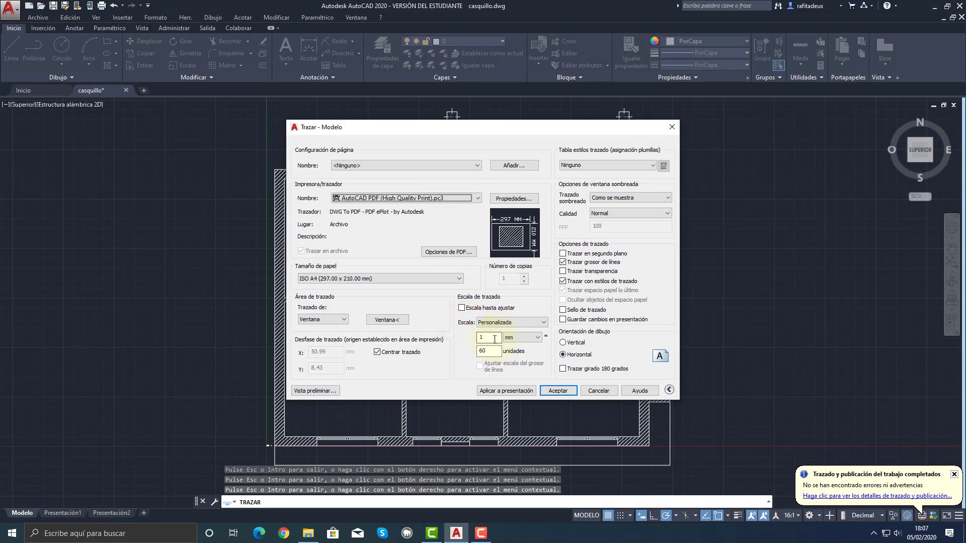
Close the plot settings and add a 1:60 scale to the drawing scale list, with 1 paper unit equal to 60 drawing units.
left_click(490, 351)
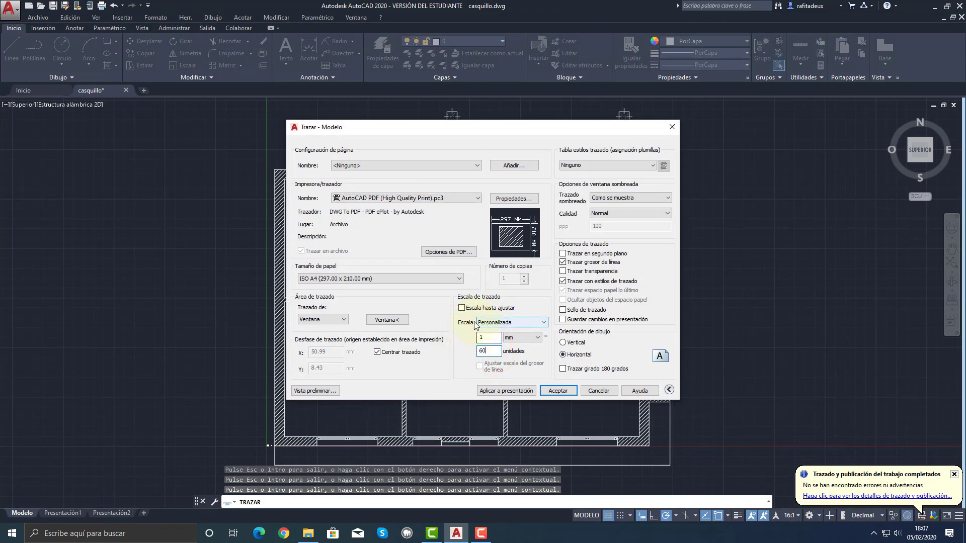
left_click(599, 394)
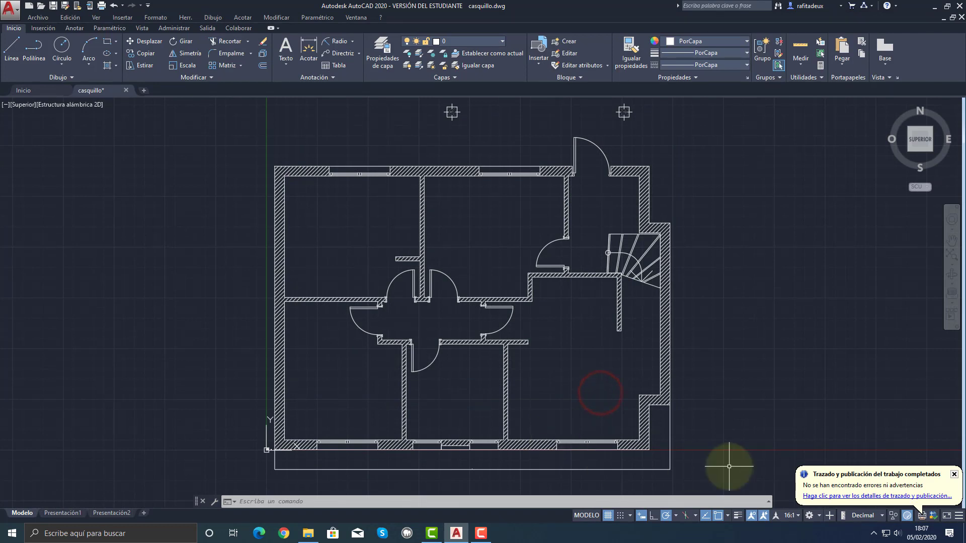
left_click(799, 517)
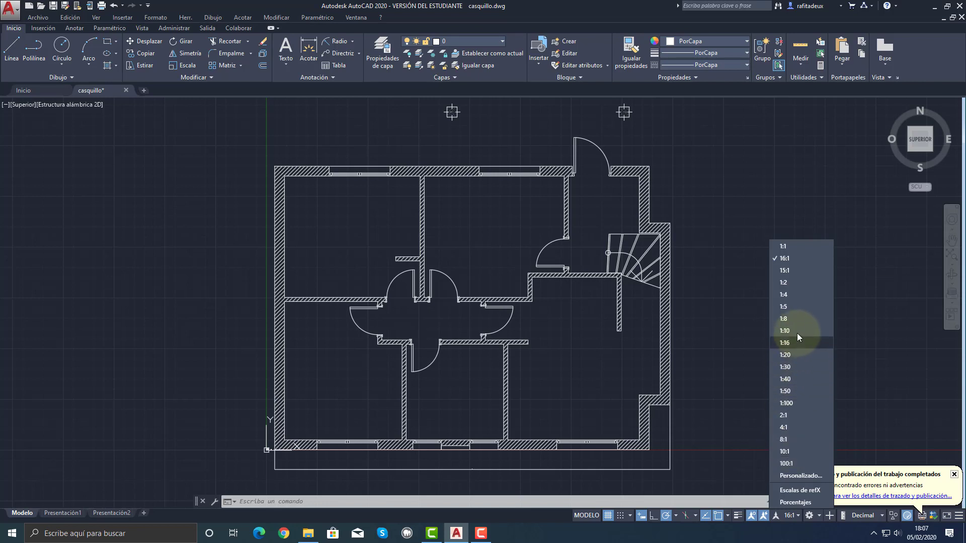
left_click(810, 475)
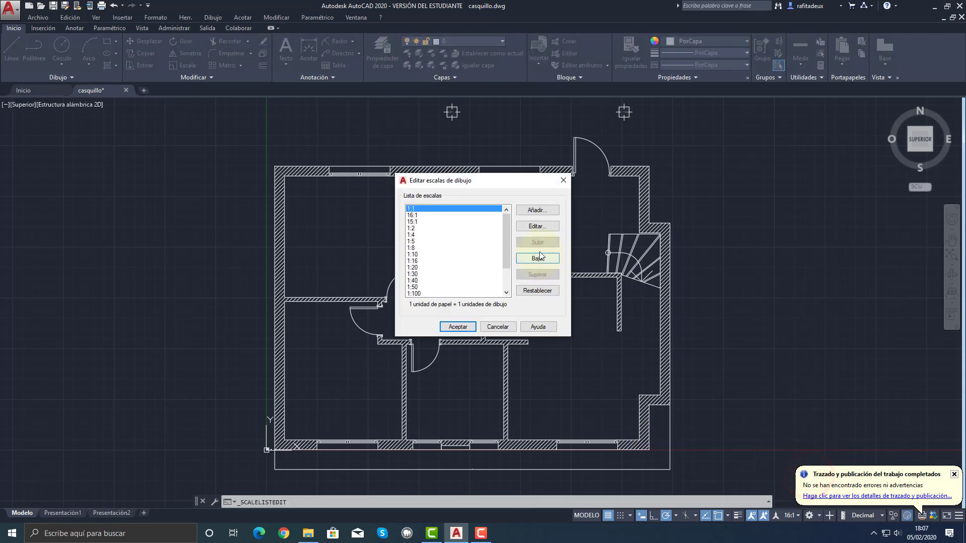
left_click(538, 211)
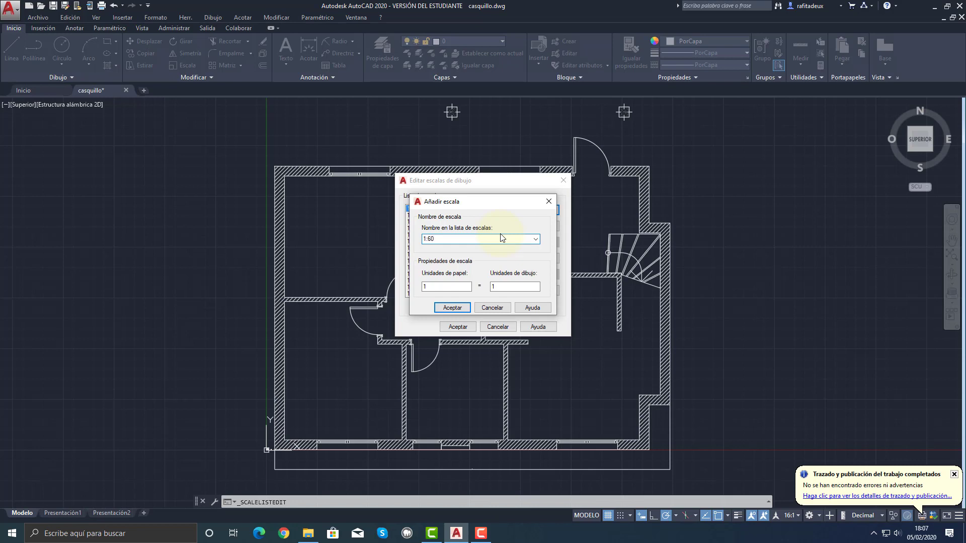
double_click(506, 285)
type("60")
left_click(456, 307)
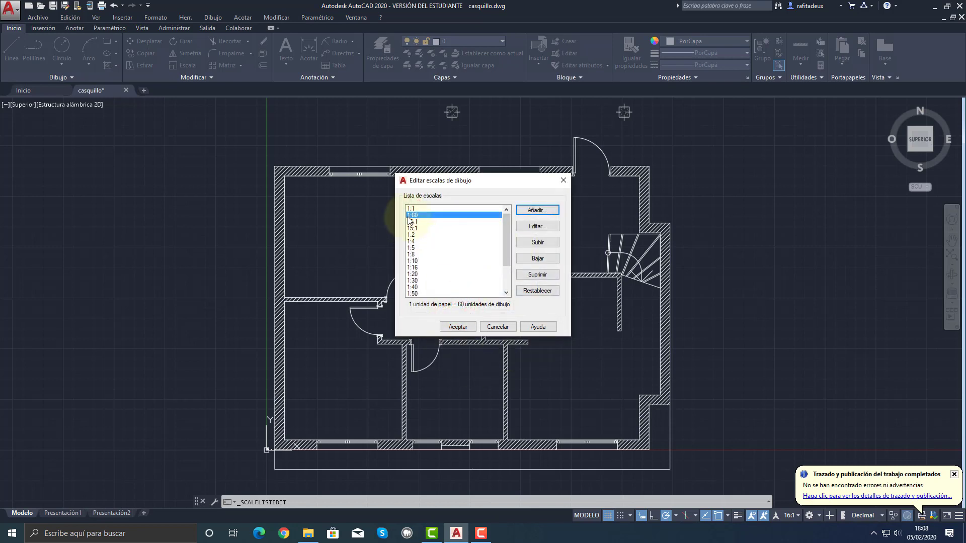
left_click(458, 327)
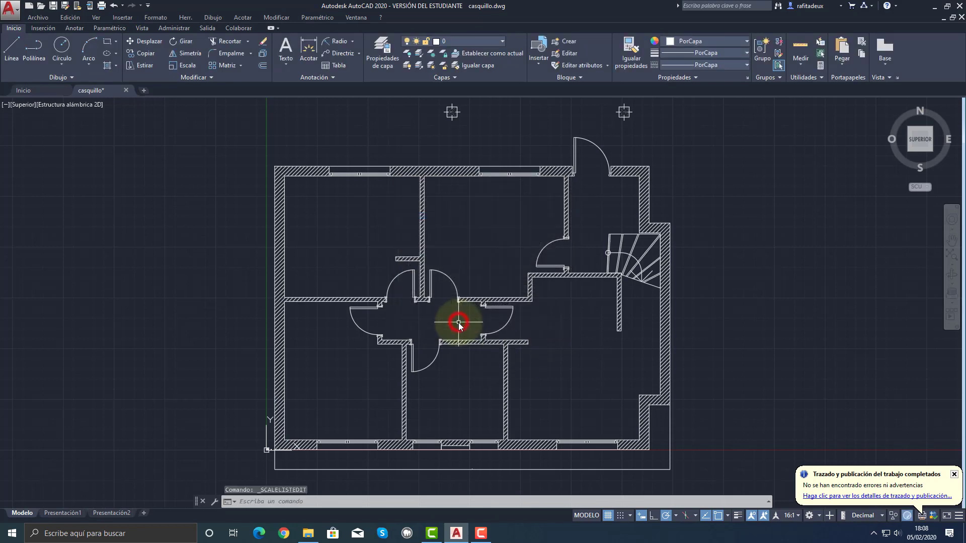
Set the annotation scale to 1:60 and check the text size of the horizontal dimension below the floor plan.
left_click(800, 516)
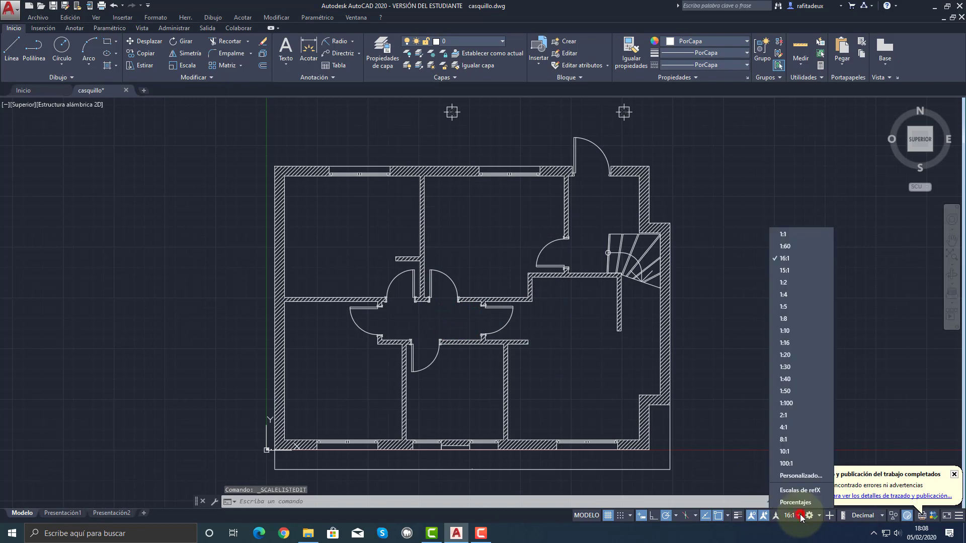
left_click(792, 247)
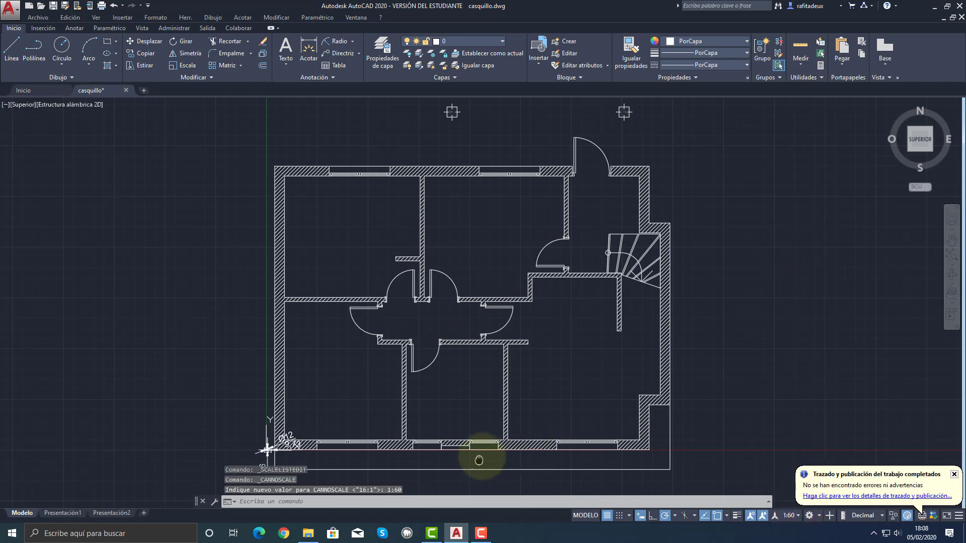
middle_click_drag(479, 460, 509, 367)
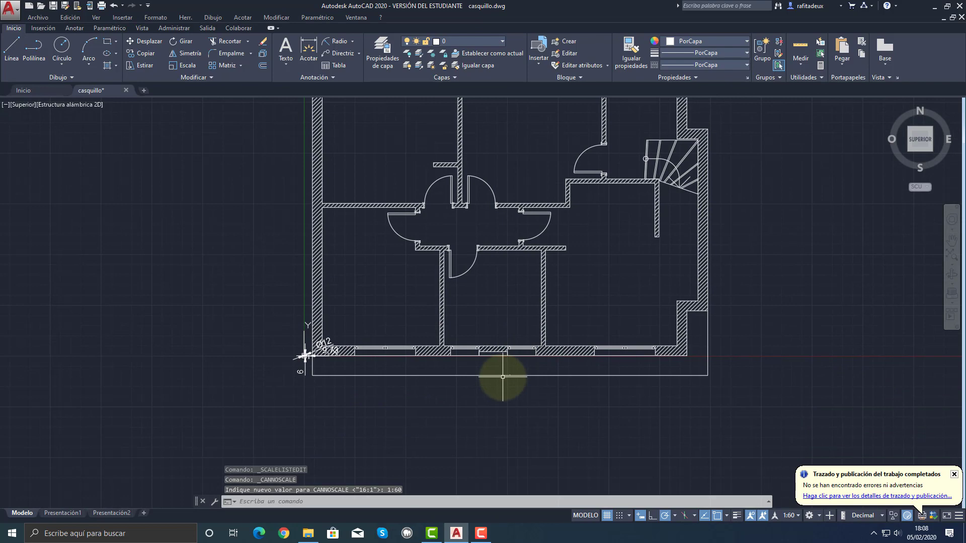
scroll(503, 377, "up", 8)
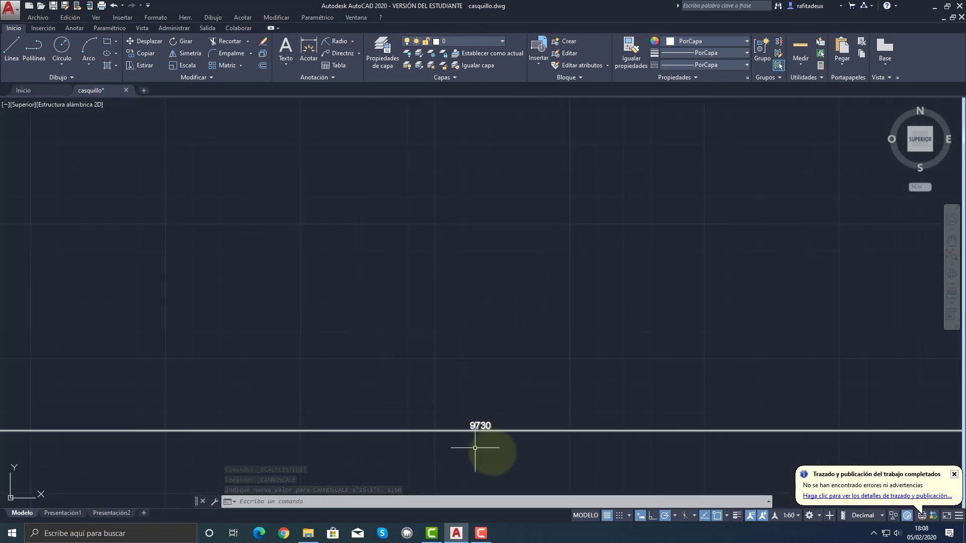
scroll(524, 384, "down", 8)
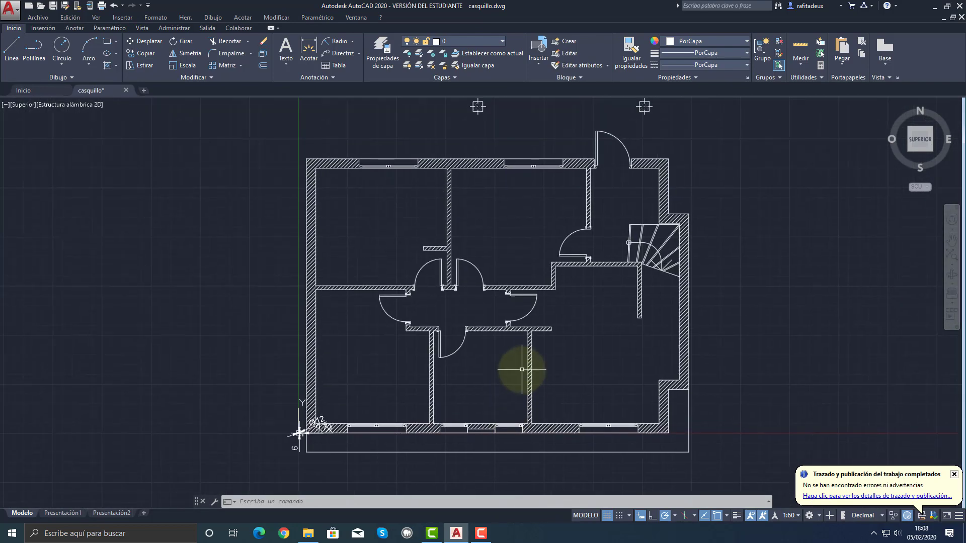
left_click(10, 9)
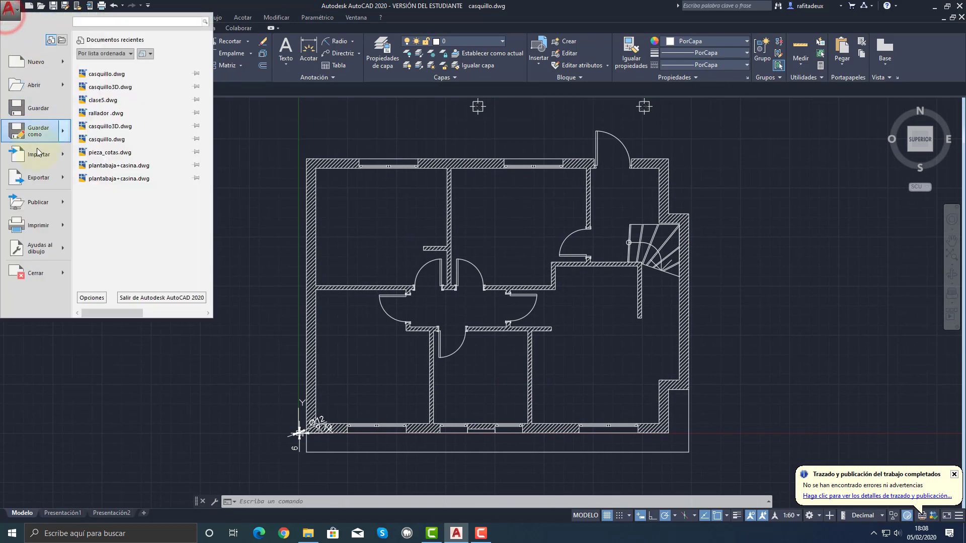
left_click(213, 374)
scroll(508, 455, "up", 6)
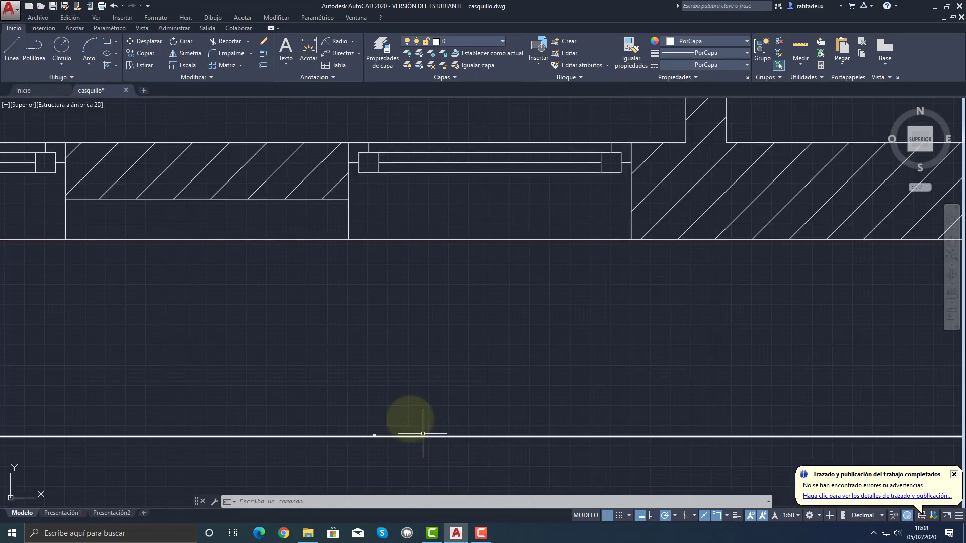
scroll(377, 431, "down", 6)
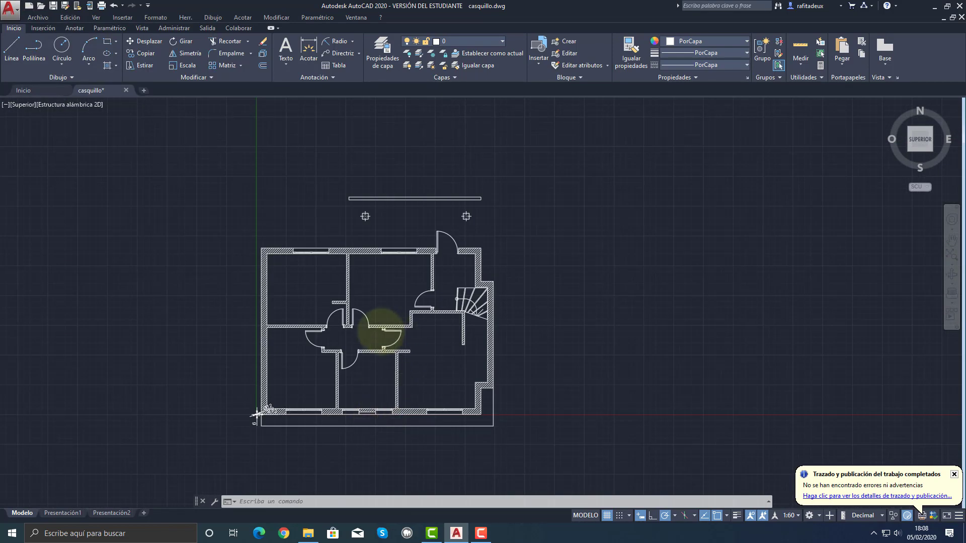
scroll(382, 331, "up", 2)
Load the previous plot's page setup, preview the floor plan at 1:60 and close the plot settings without plotting.
left_click(10, 9)
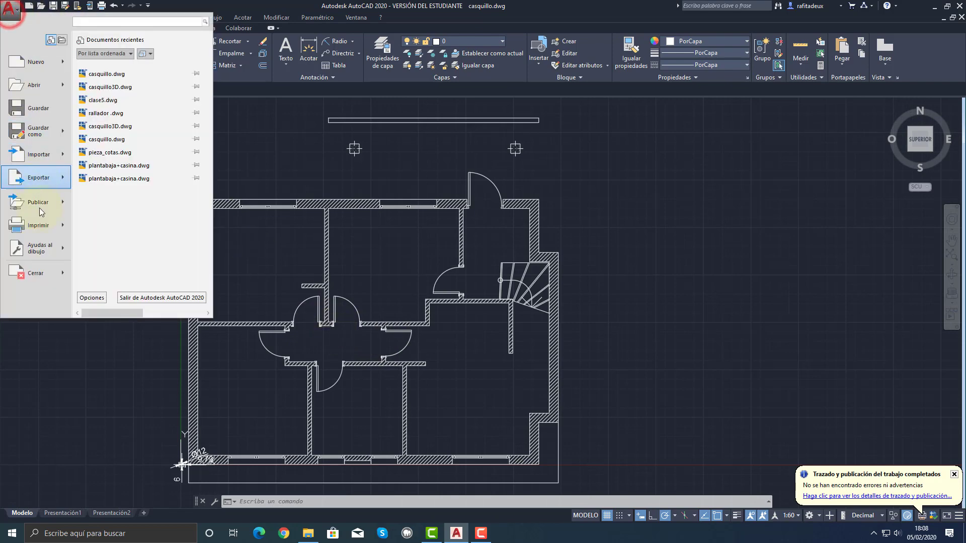
mouse_move(38, 225)
left_click(122, 77)
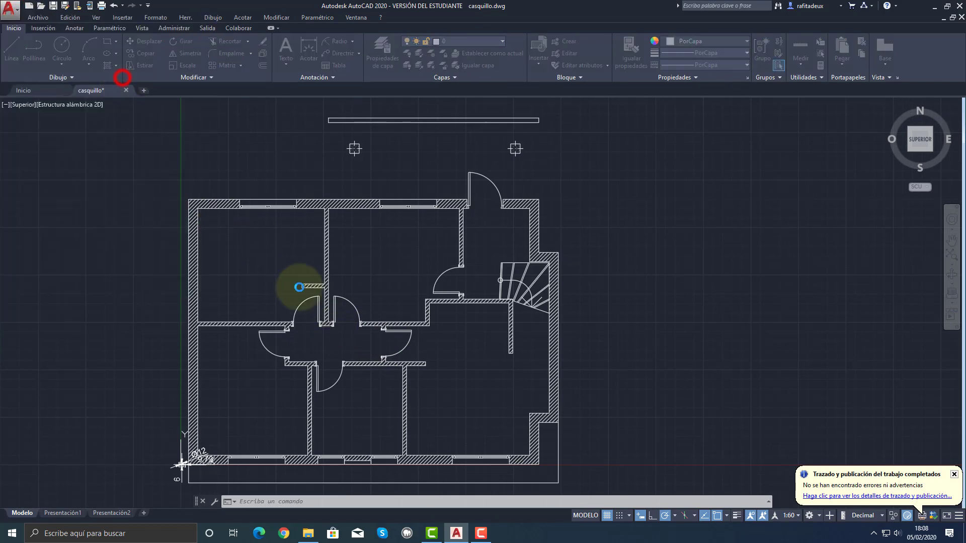
left_click(396, 165)
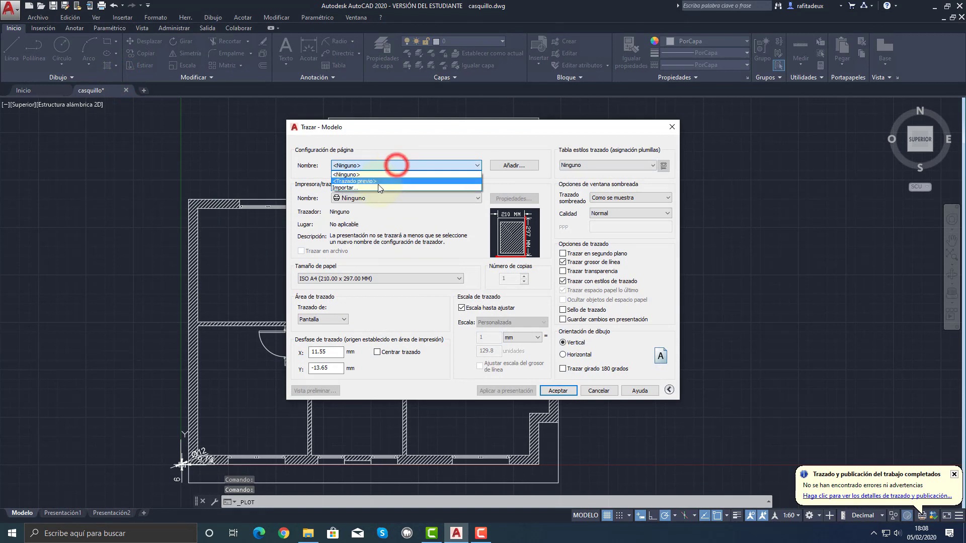
left_click(378, 180)
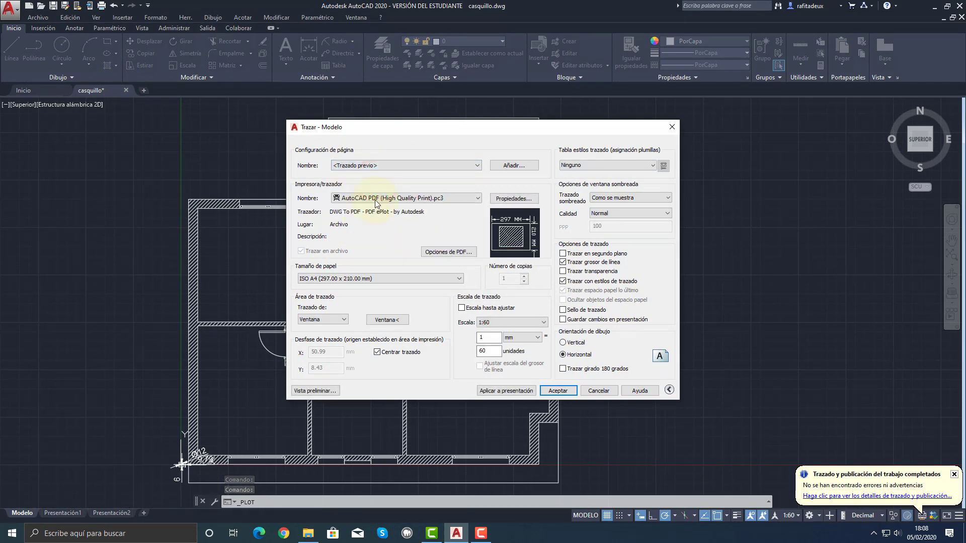
left_click(491, 350)
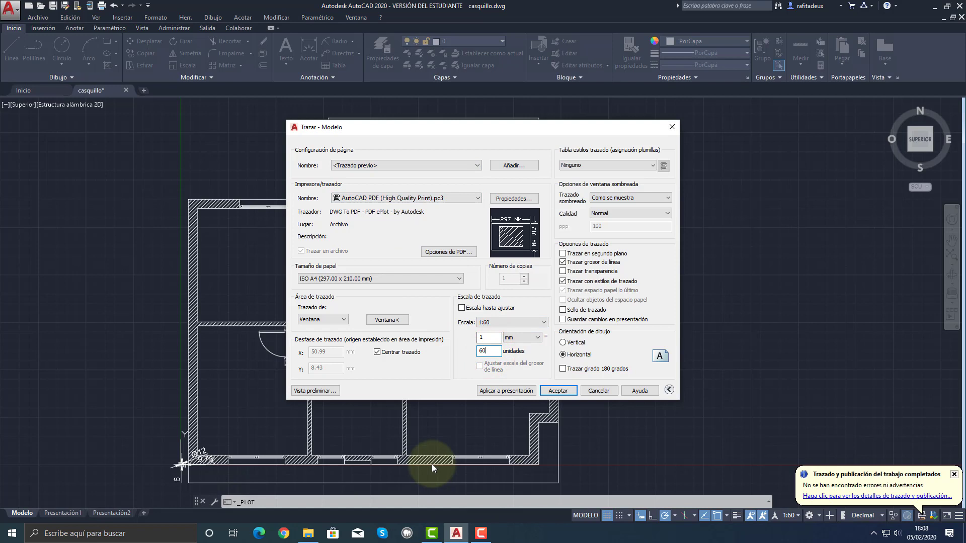
left_click(368, 162)
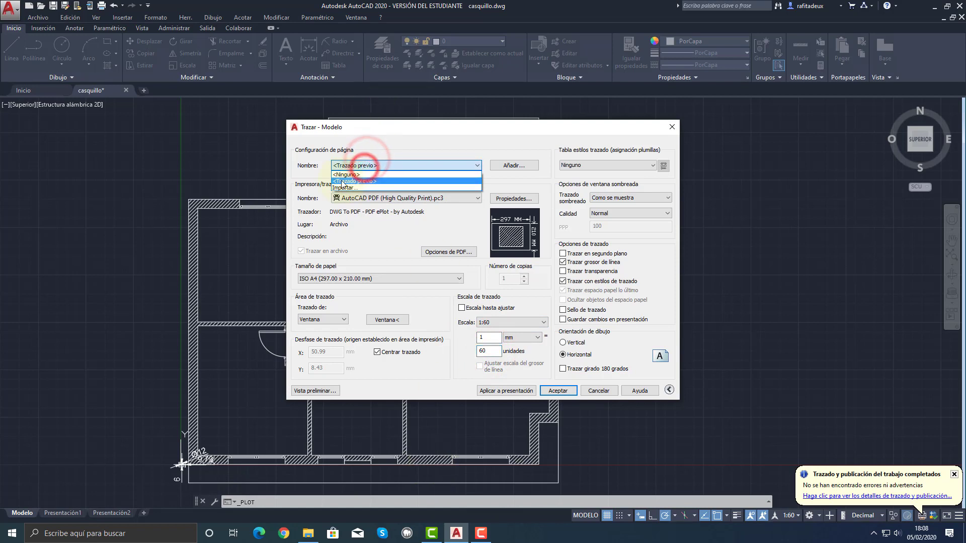
left_click(427, 134)
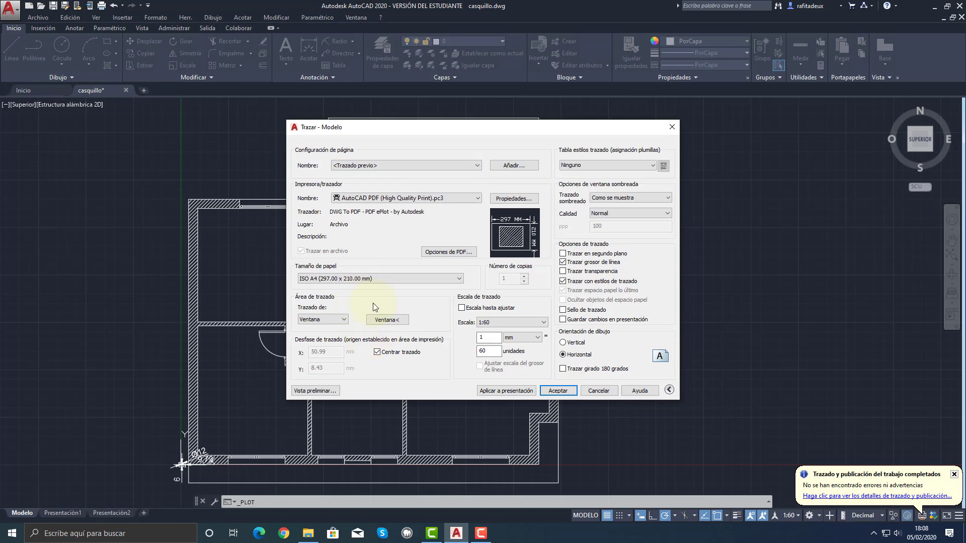
left_click(316, 391)
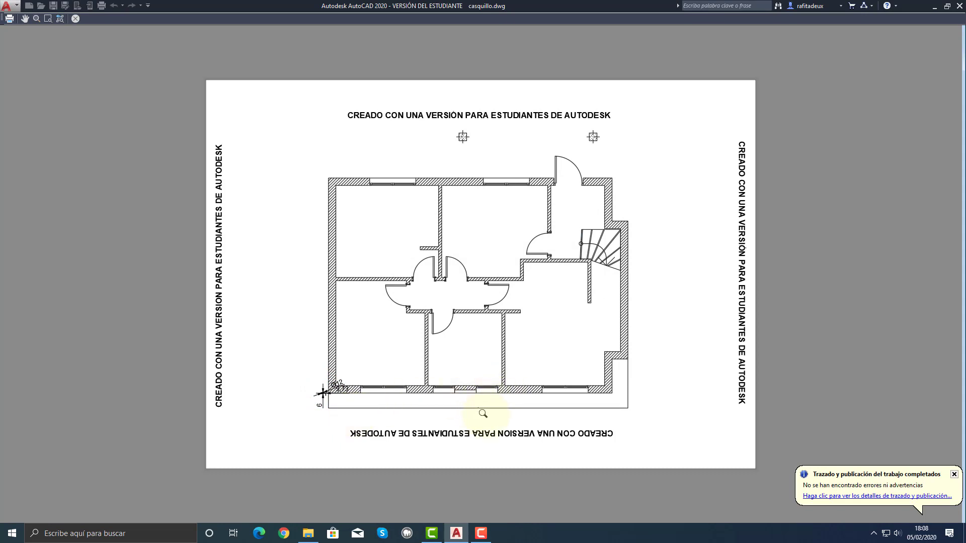
left_click(75, 19)
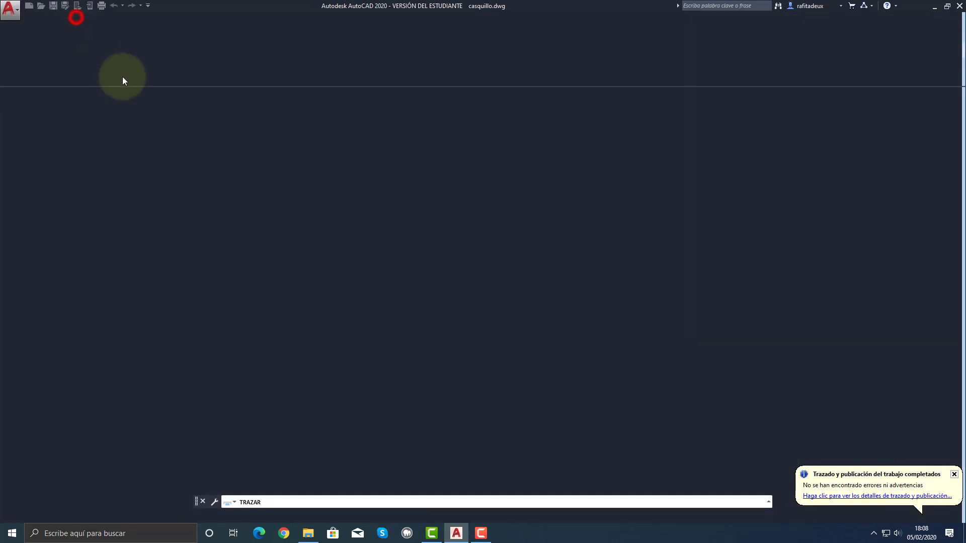
left_click(597, 391)
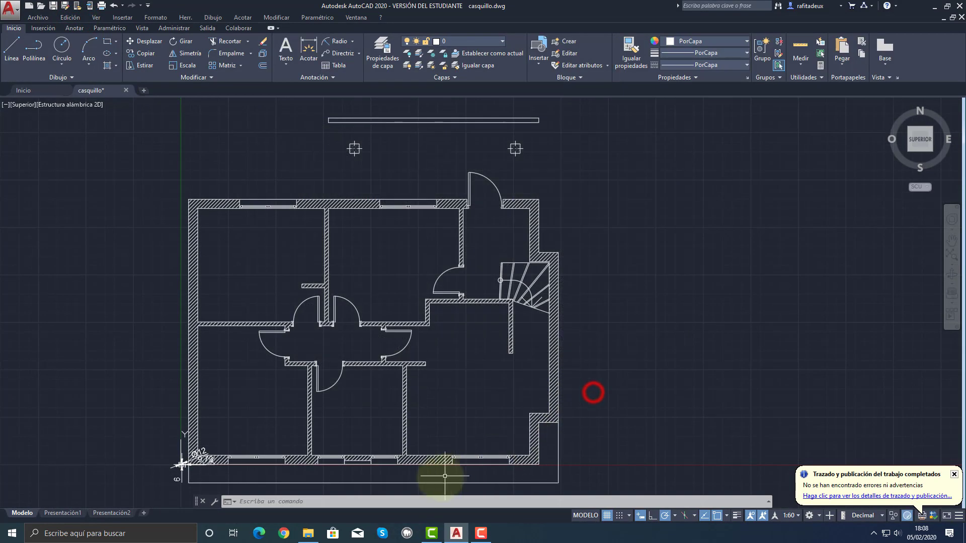
Assign the annotative Une dimension style to the horizontal dimension below the floor plan.
left_click(401, 484)
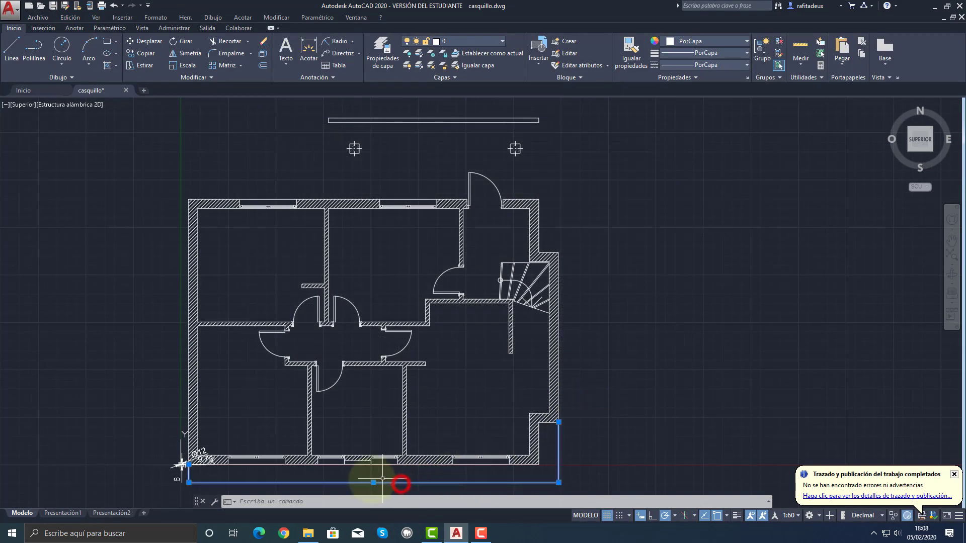
left_click(321, 80)
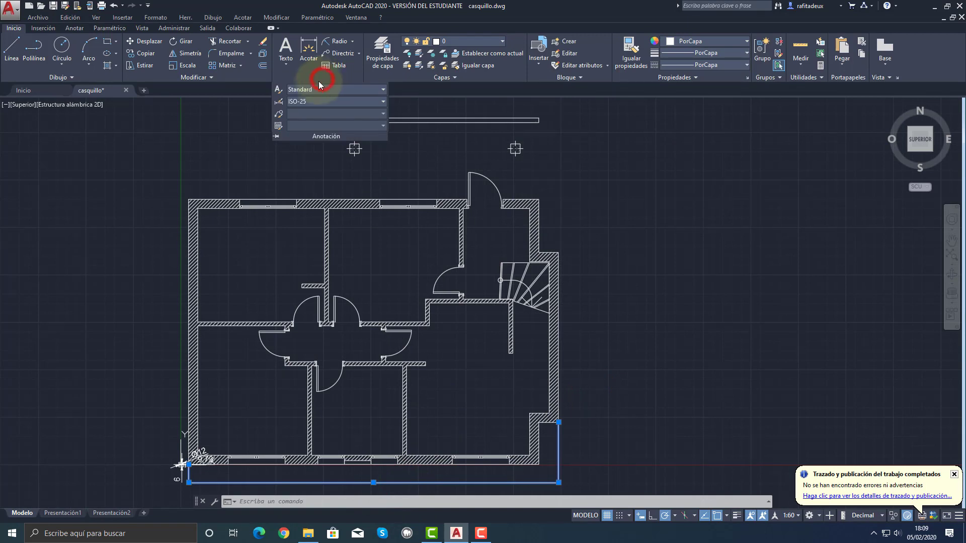
left_click(306, 101)
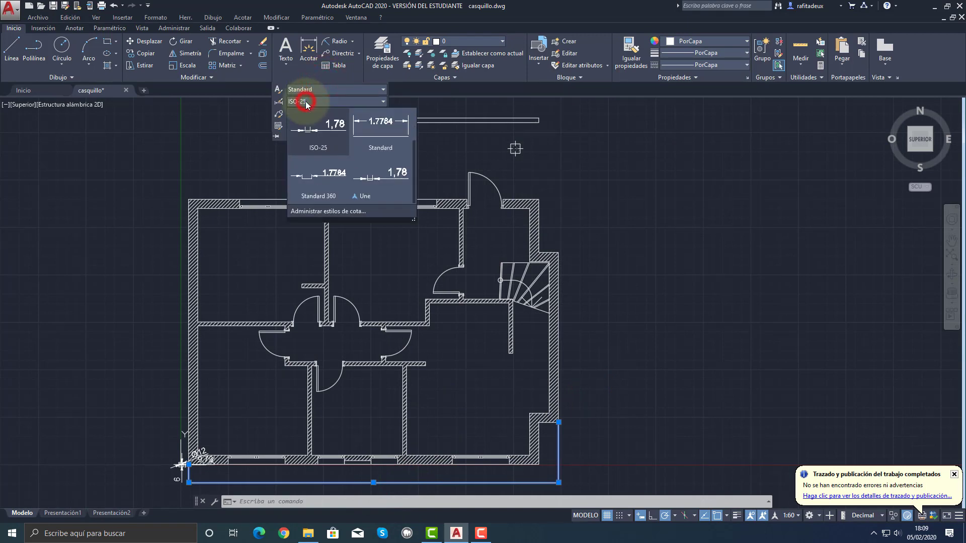
left_click(383, 190)
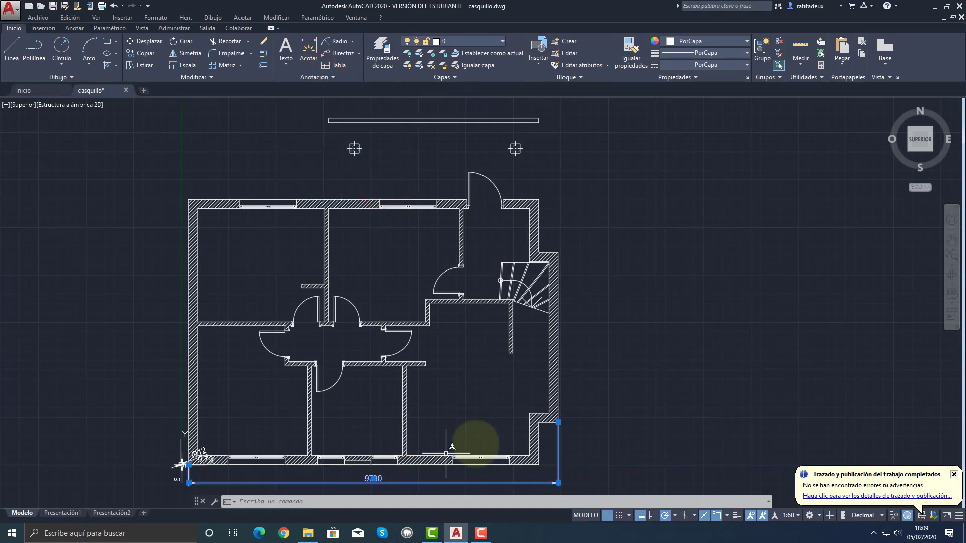
key("Escape")
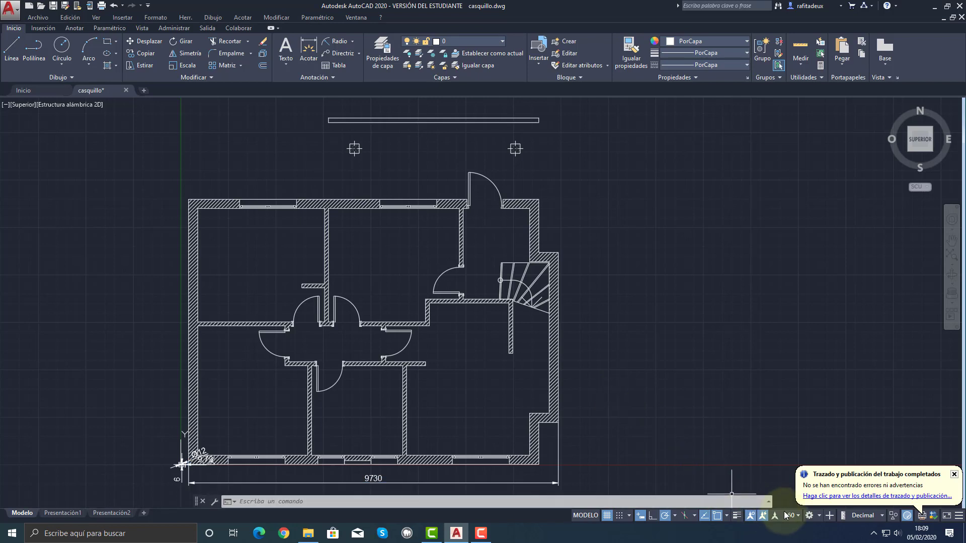
Switch the annotation scale to 1:1 and back to 1:60 to compare how the annotative dimensions display.
left_click(799, 518)
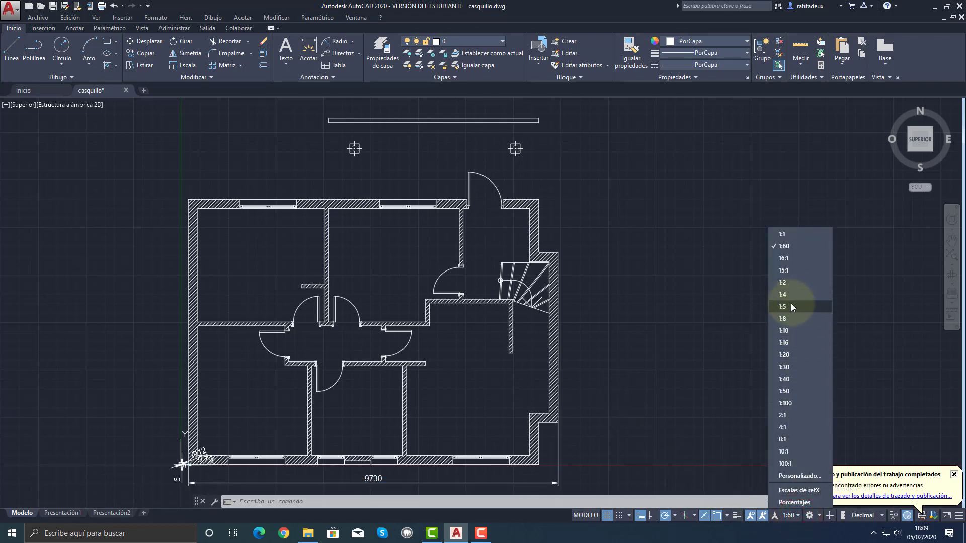
left_click(790, 234)
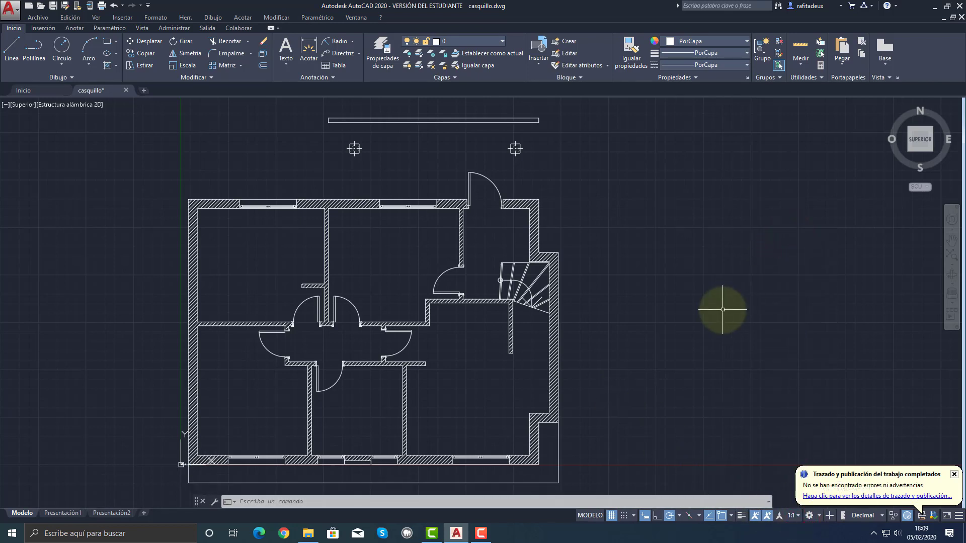
left_click(799, 518)
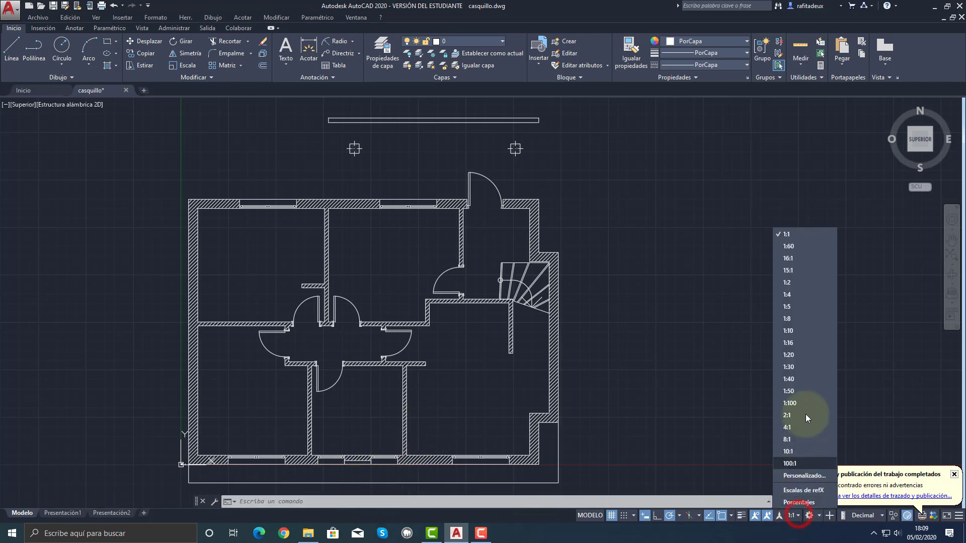
left_click(796, 248)
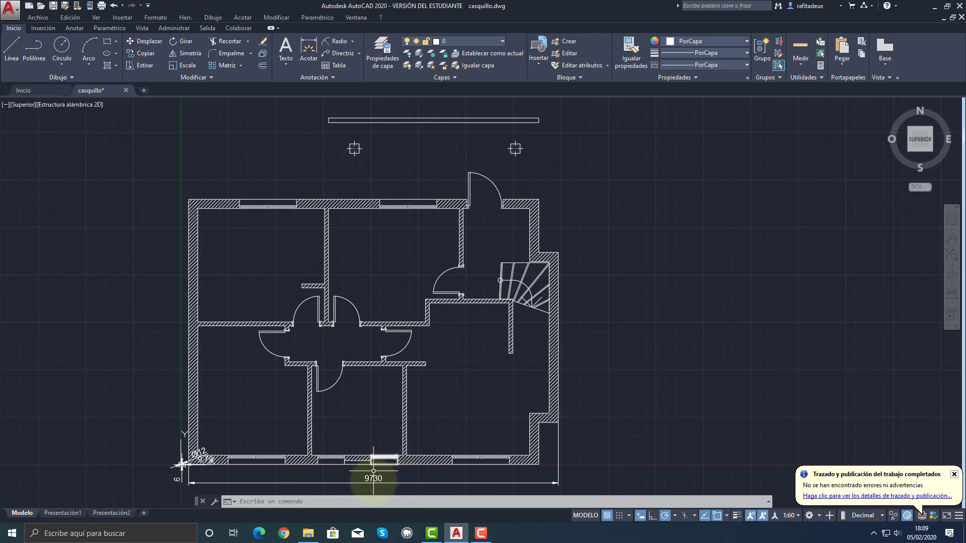
Preview the floor plan with the previous plot's page setup to check the annotative dimension text, and close the plot settings without plotting.
left_click(10, 9)
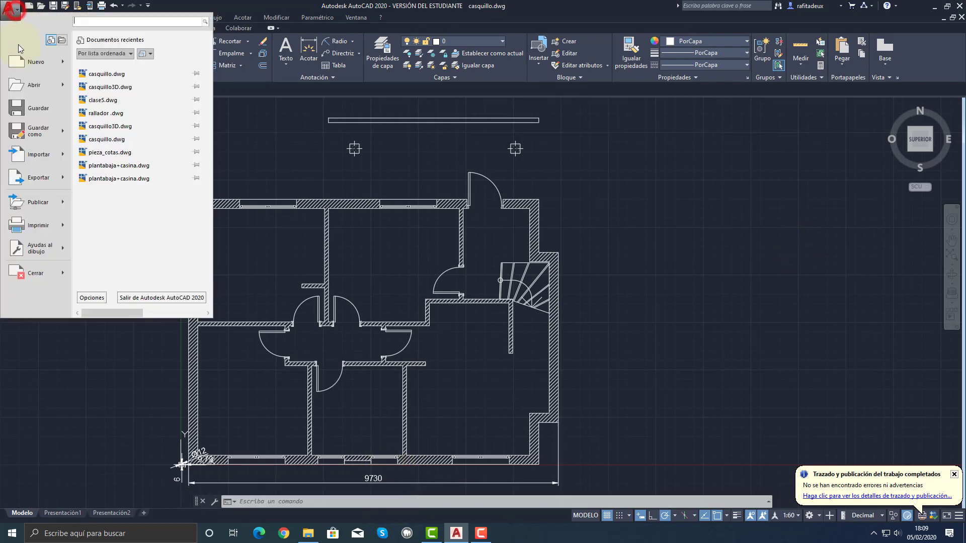
mouse_move(43, 226)
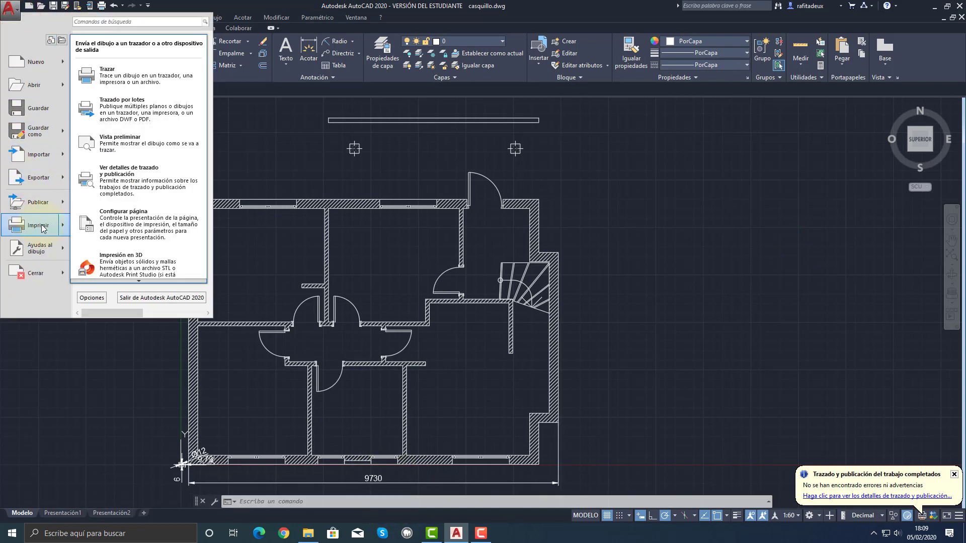
left_click(82, 78)
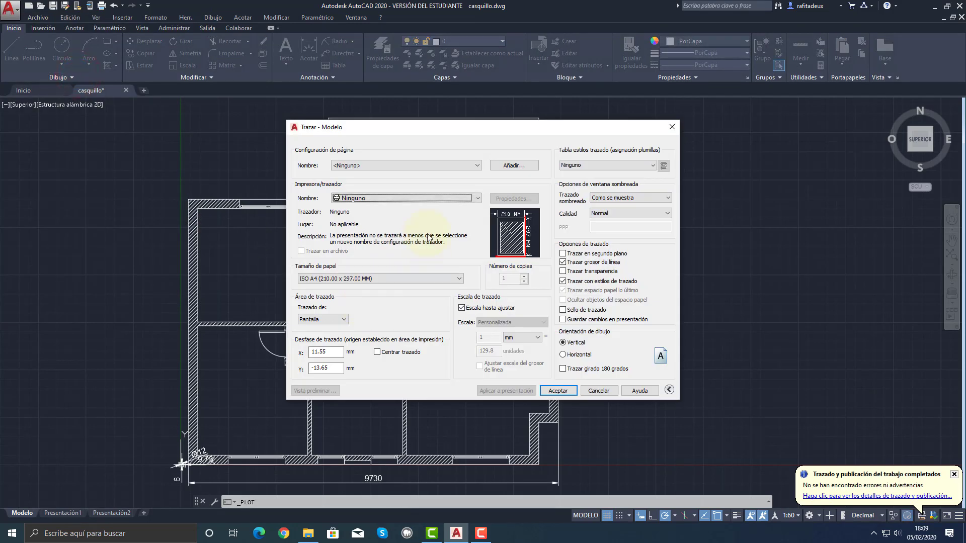
left_click(409, 165)
left_click(381, 180)
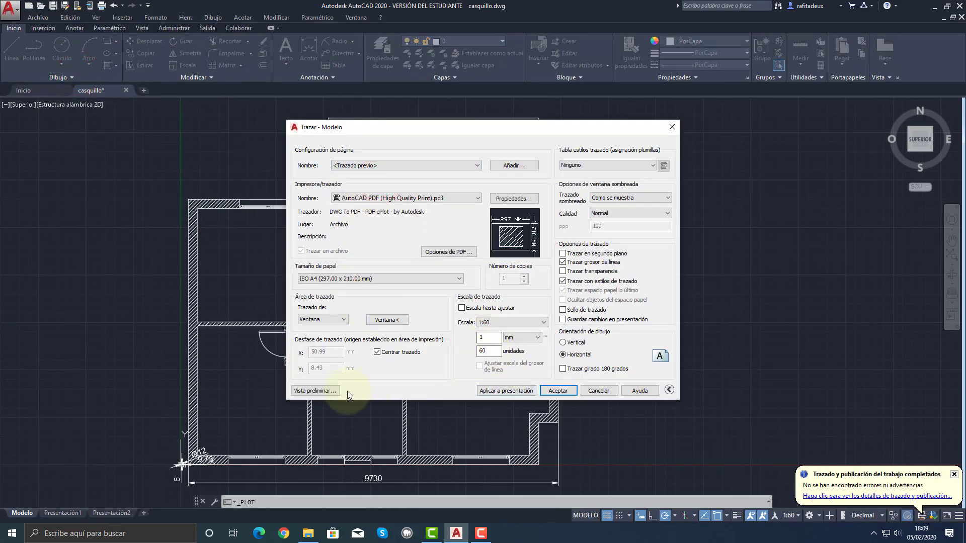
left_click(334, 391)
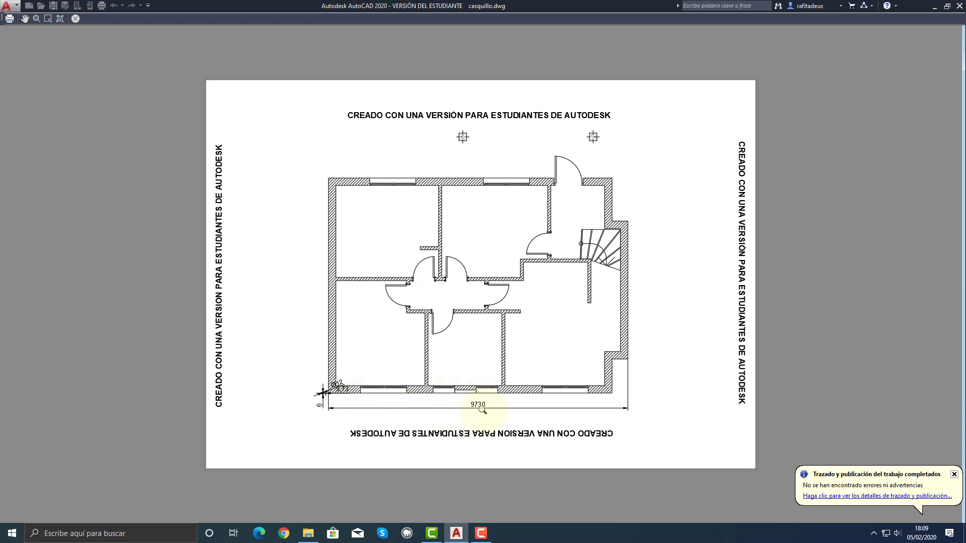
left_click(75, 18)
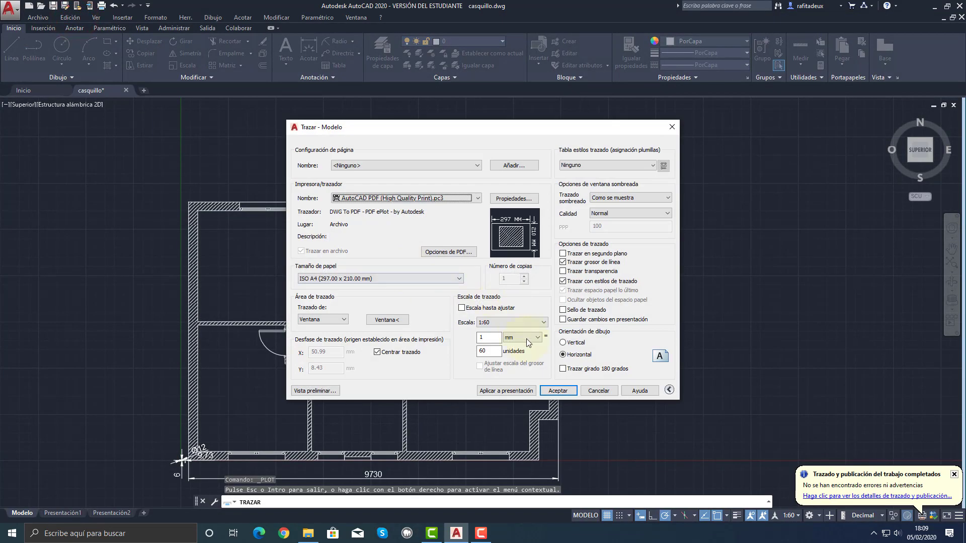
left_click(594, 391)
middle_click_drag(408, 433, 492, 363)
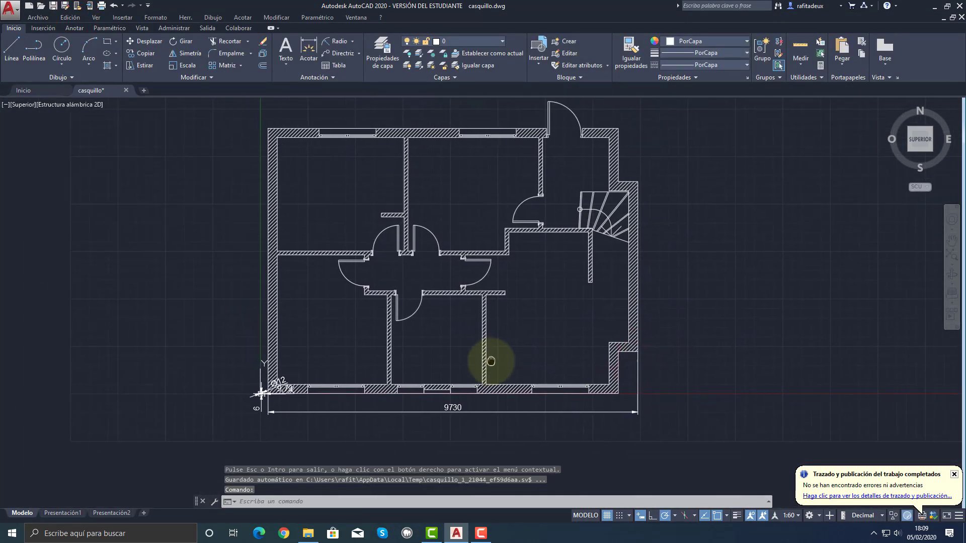
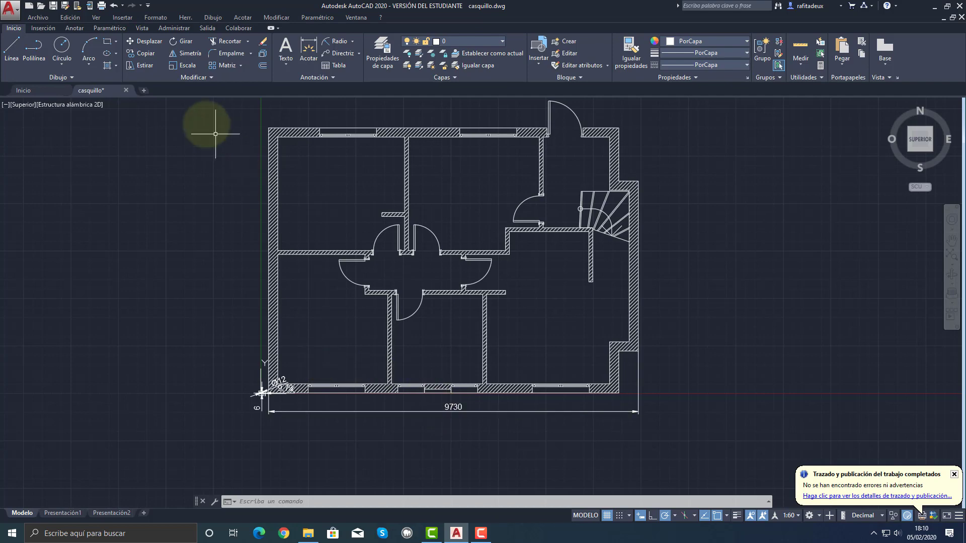
Load the previous plot's page setup and set the paper size to ISO A1 (841.00 x 594.00 mm).
left_click(11, 10)
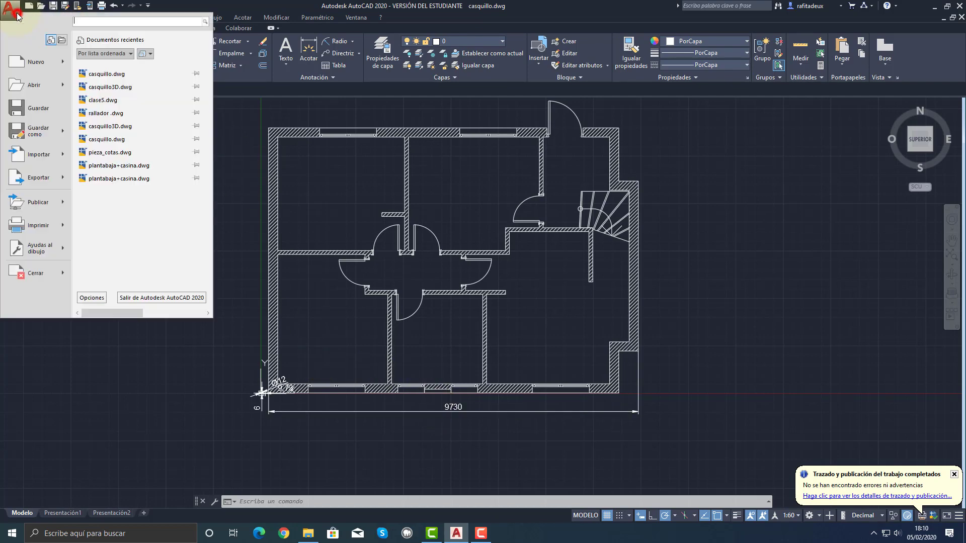
left_click(65, 226)
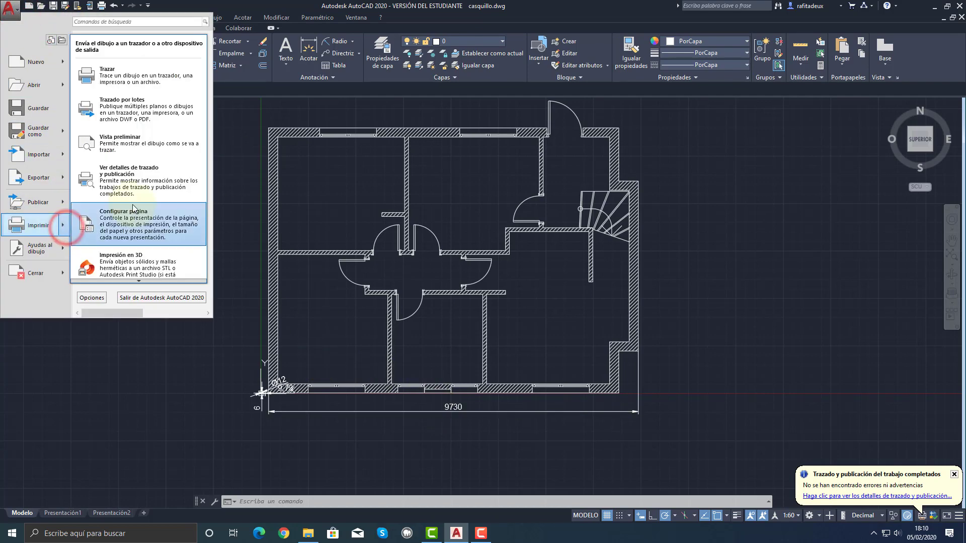
left_click(153, 80)
left_click(422, 164)
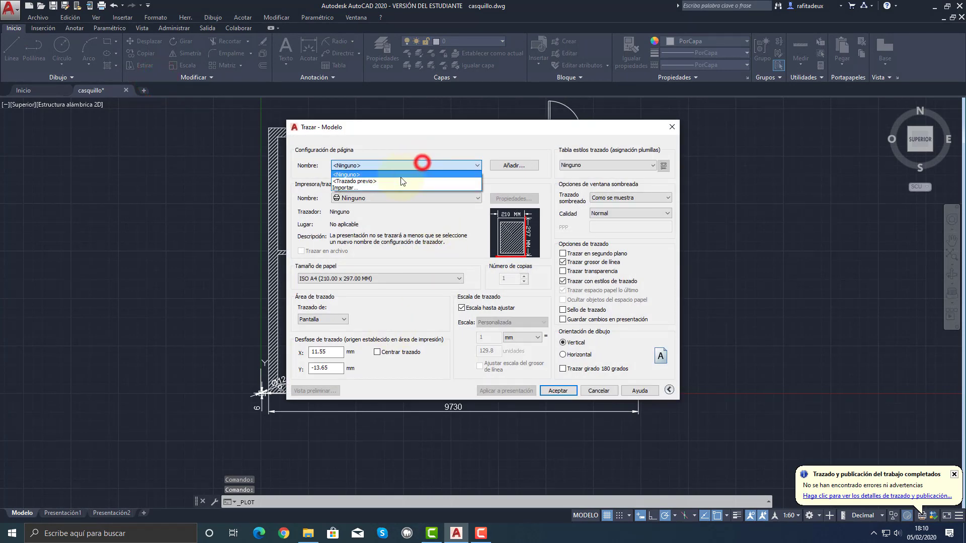
left_click(390, 181)
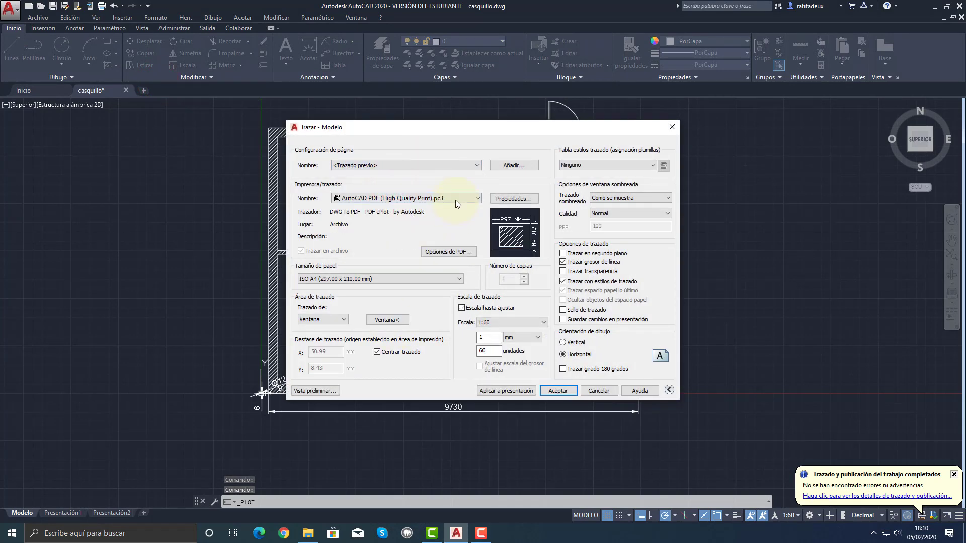
left_click(353, 278)
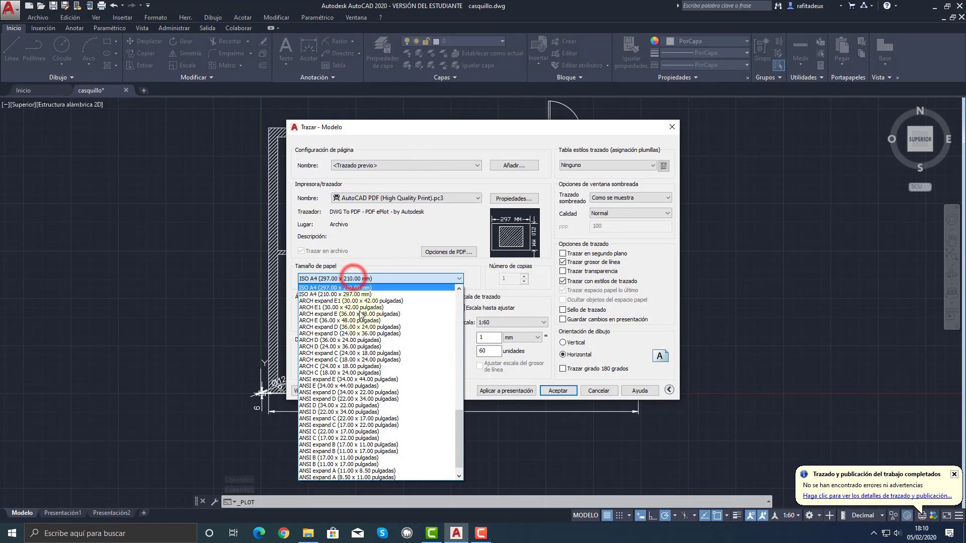
scroll(362, 361, "up", 5)
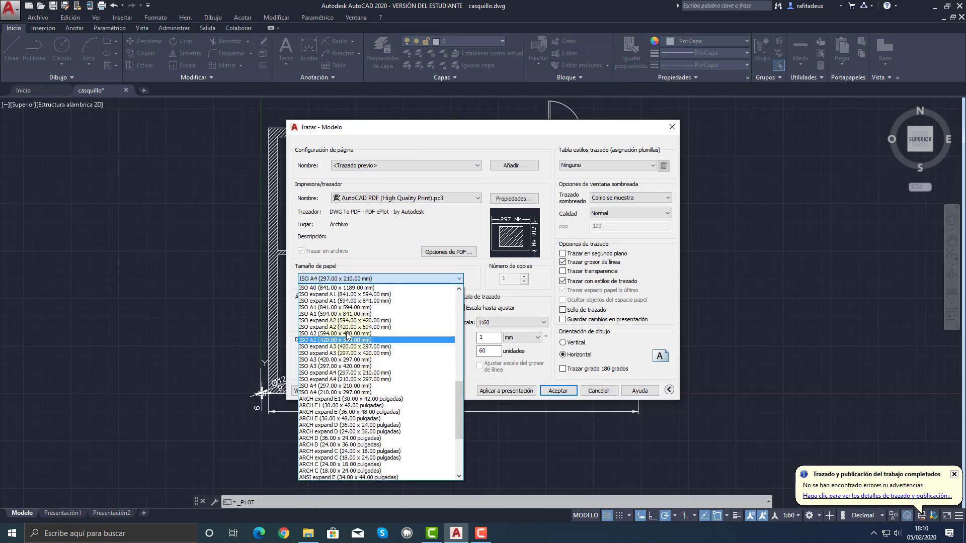
left_click(331, 308)
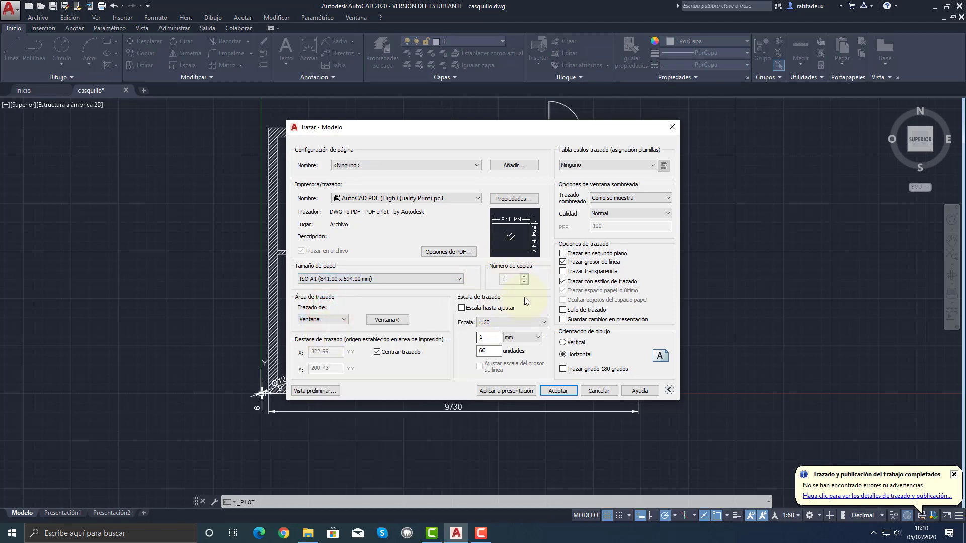
Preview the floor plan on the A1 sheet at 1:60 and return to the plot settings.
left_click(315, 391)
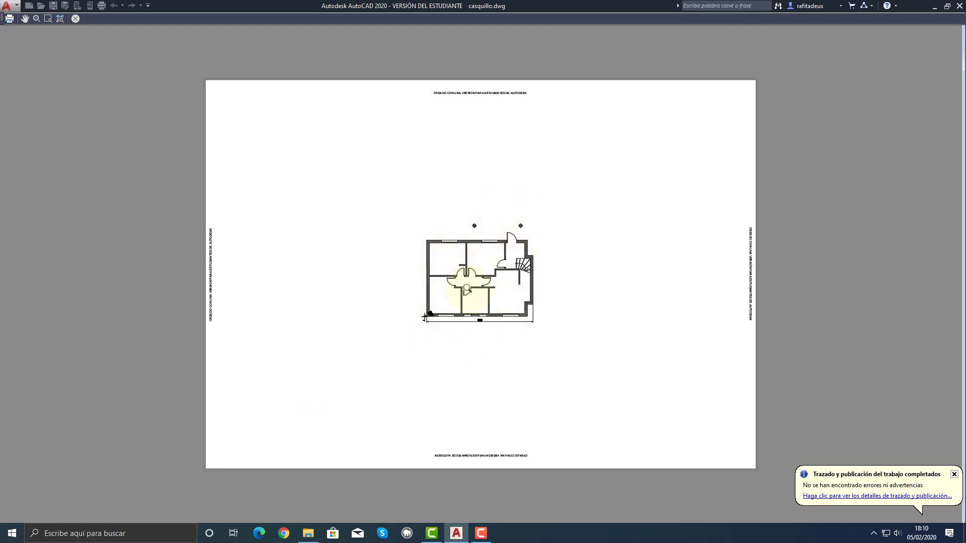
right_click(467, 288)
left_click(478, 295)
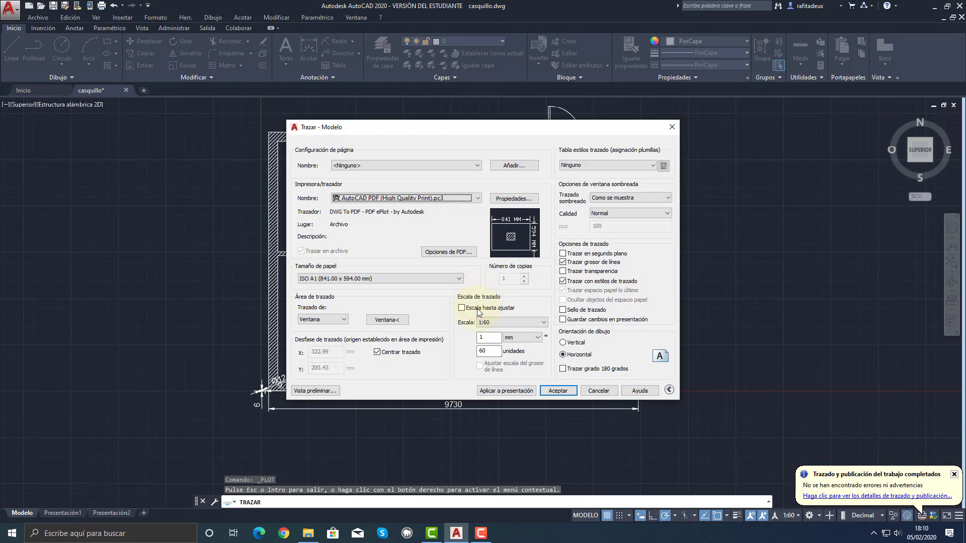
Set the plot scale to 1:30 and preview how the floor plan fills the A1 sheet.
left_click(491, 322)
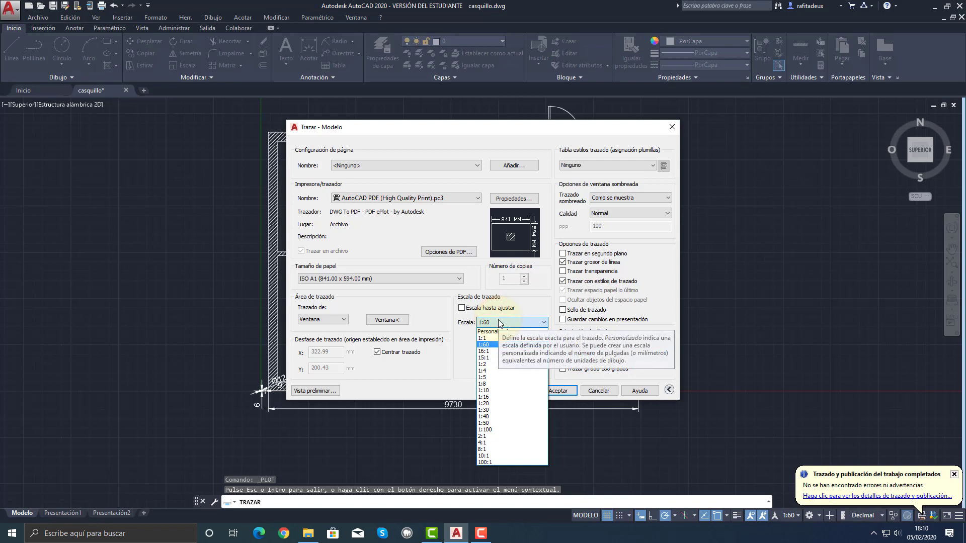
left_click(494, 411)
left_click(322, 391)
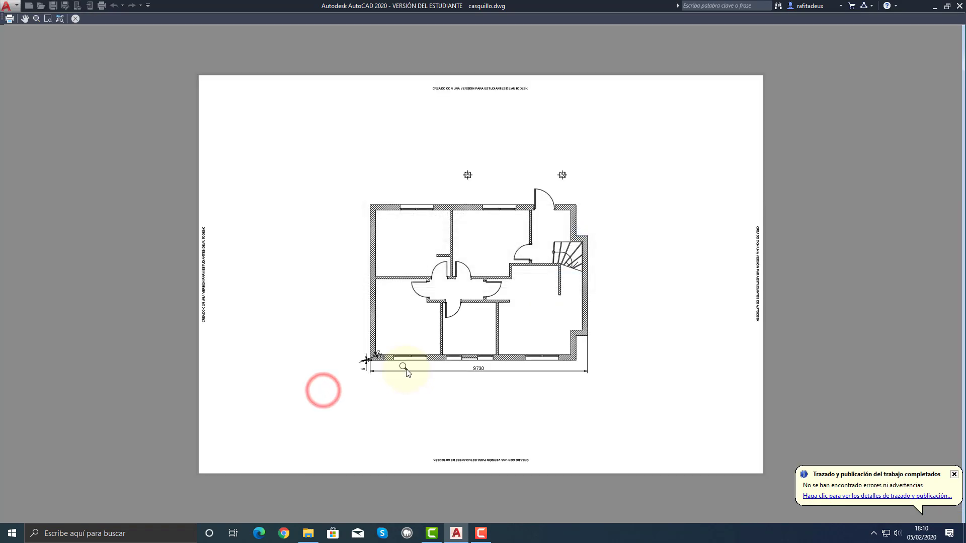
right_click(431, 327)
left_click(447, 332)
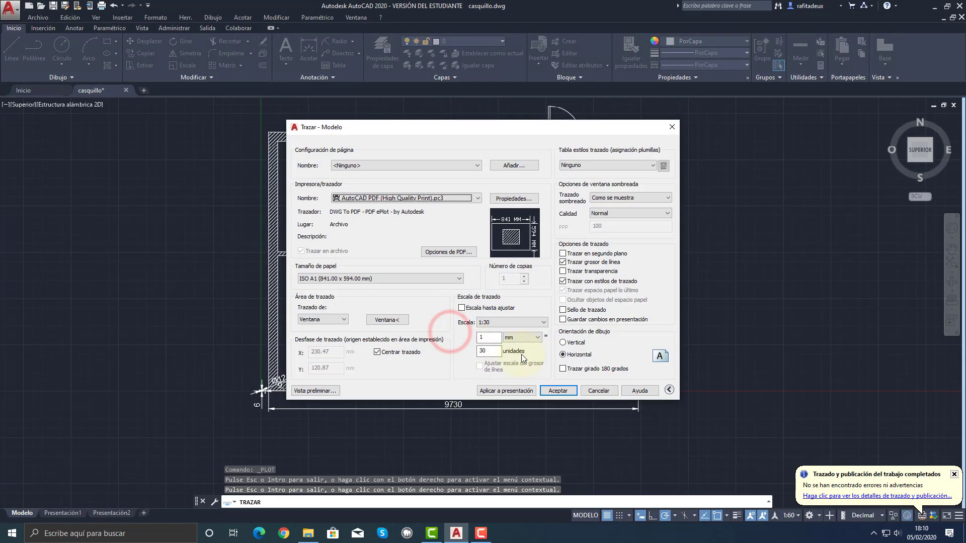
Set the plot scale to 1:10 and preview how the floor plan fits the A1 sheet.
left_click(521, 322)
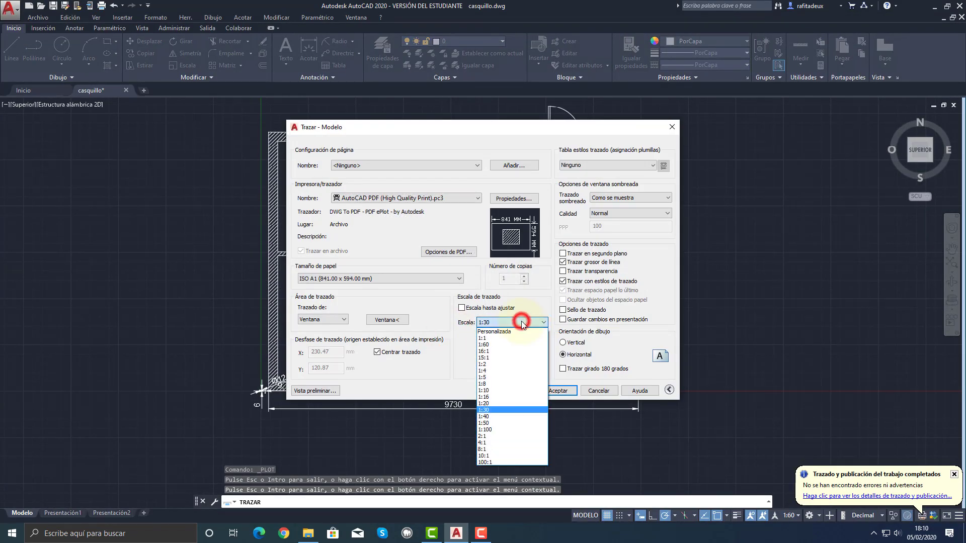
left_click(486, 390)
left_click(322, 391)
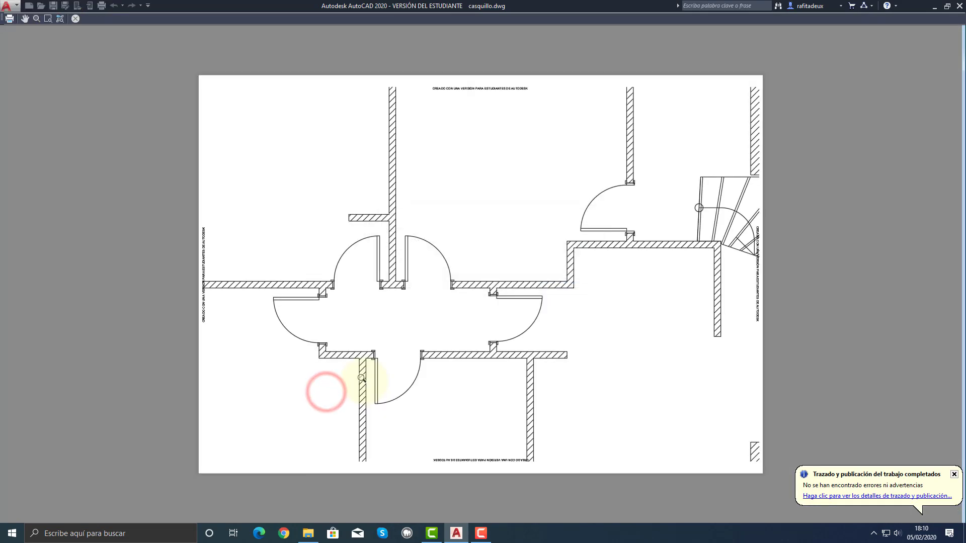
right_click(404, 331)
left_click(425, 345)
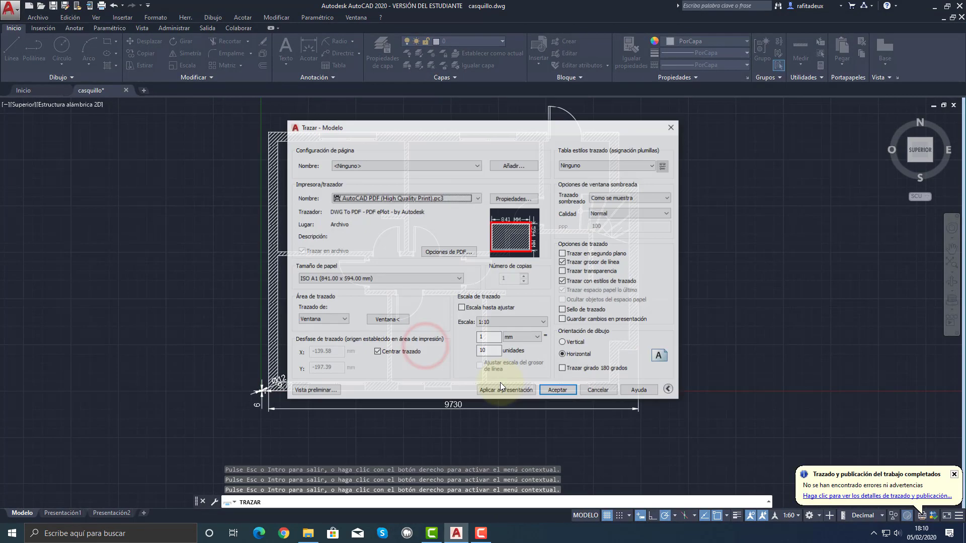
Set the plot scale to 1:20, preview the floor plan on the A1 sheet and close the plot settings without plotting.
left_click(518, 322)
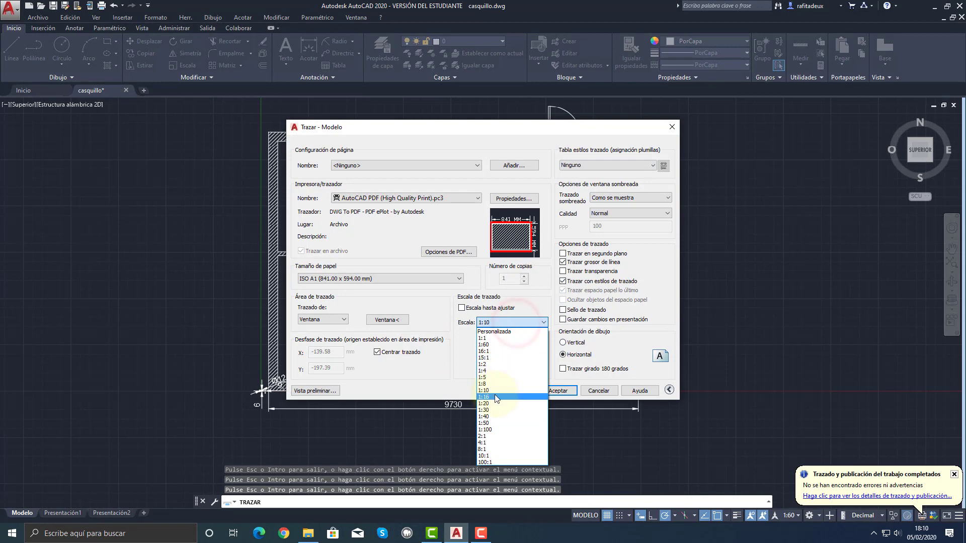
left_click(491, 403)
left_click(316, 390)
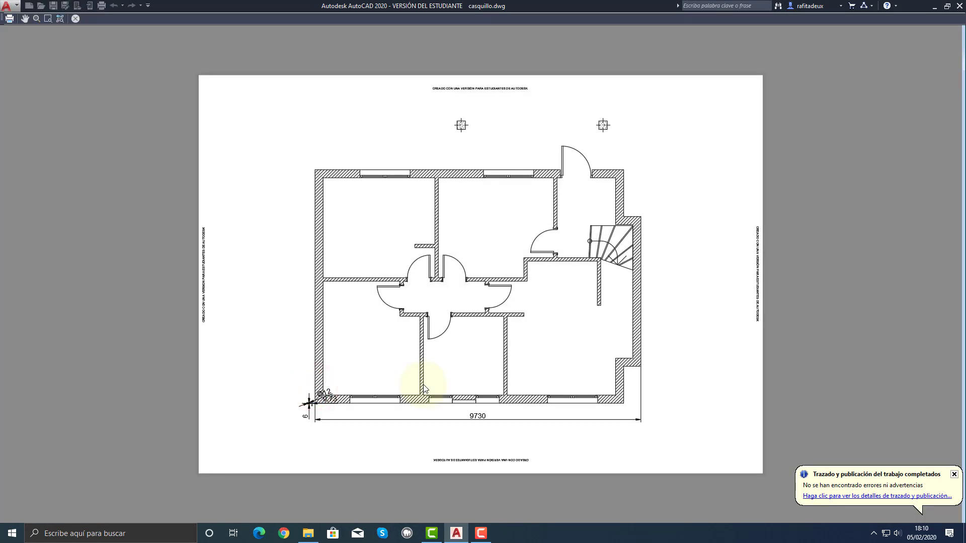
right_click(422, 362)
left_click(434, 371)
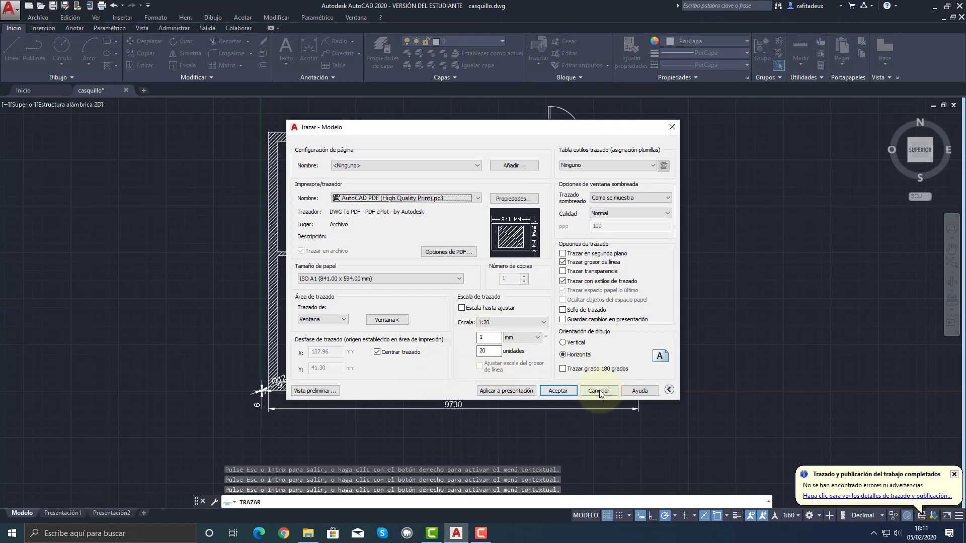
left_click(598, 390)
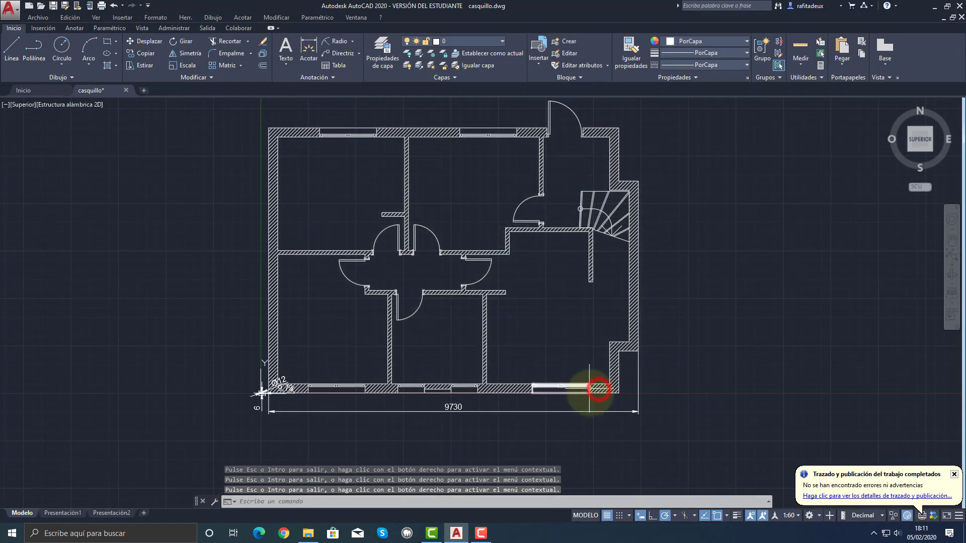
Set the drawing's annotation scale to 1:20 to match the plot scale.
left_click(799, 516)
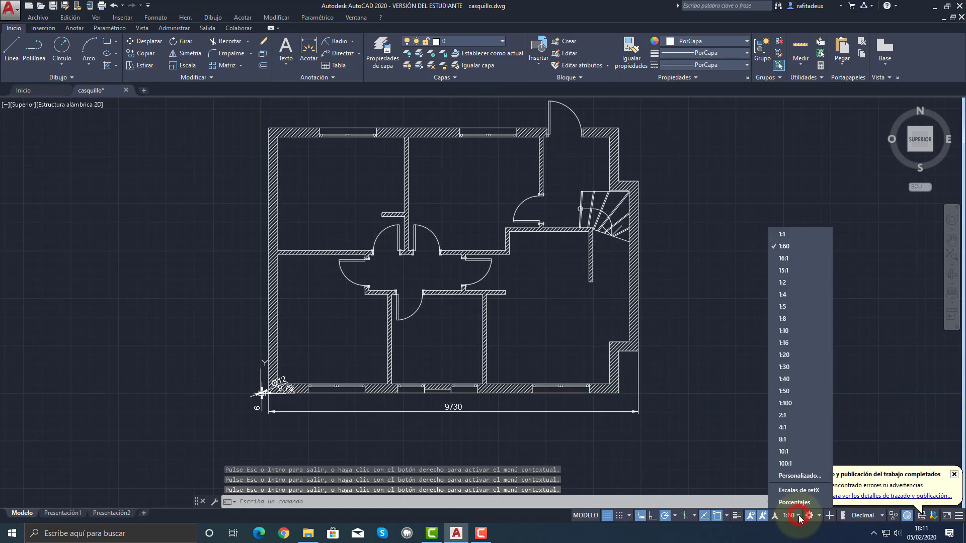
left_click(783, 355)
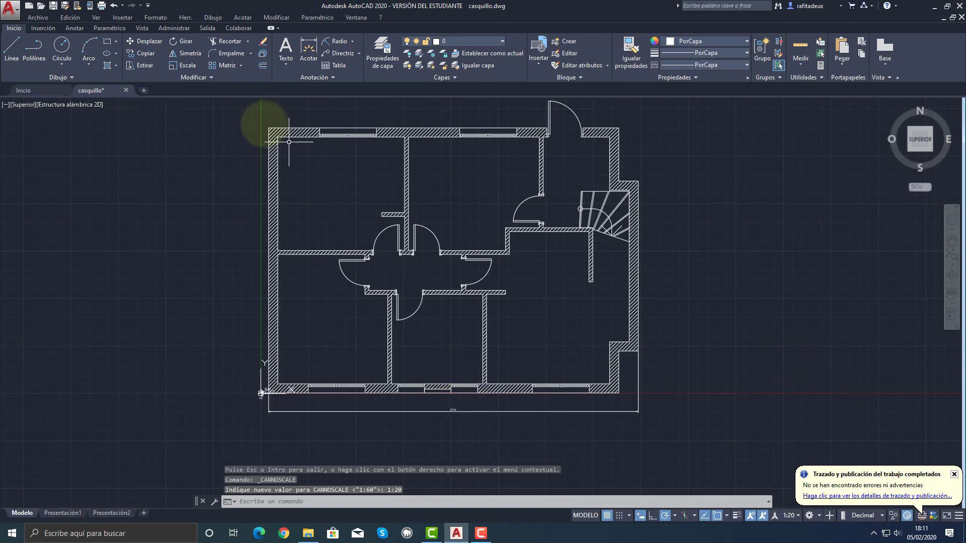
Reuse the previous plot settings, with the A1 sheet and 1:20 scale, and preview the floor plan.
left_click(18, 13)
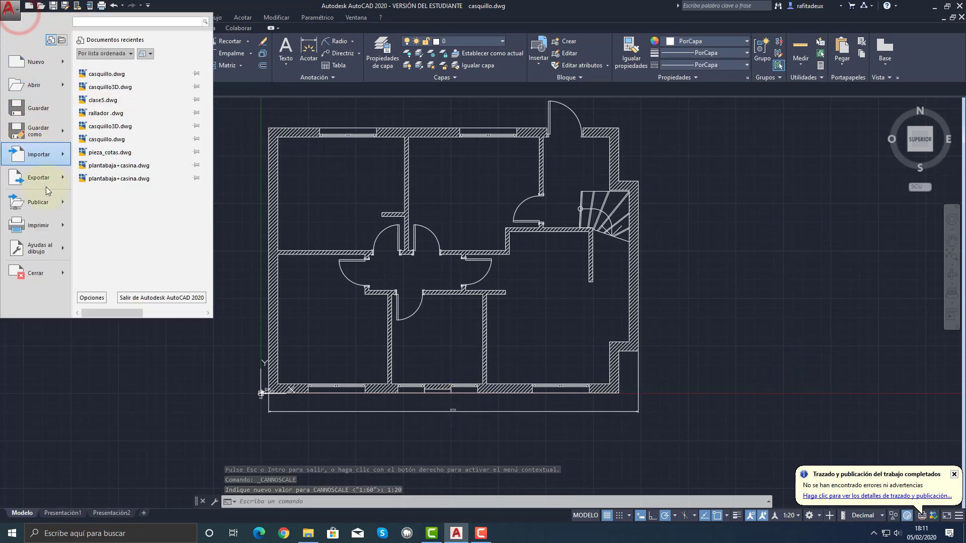
mouse_move(48, 227)
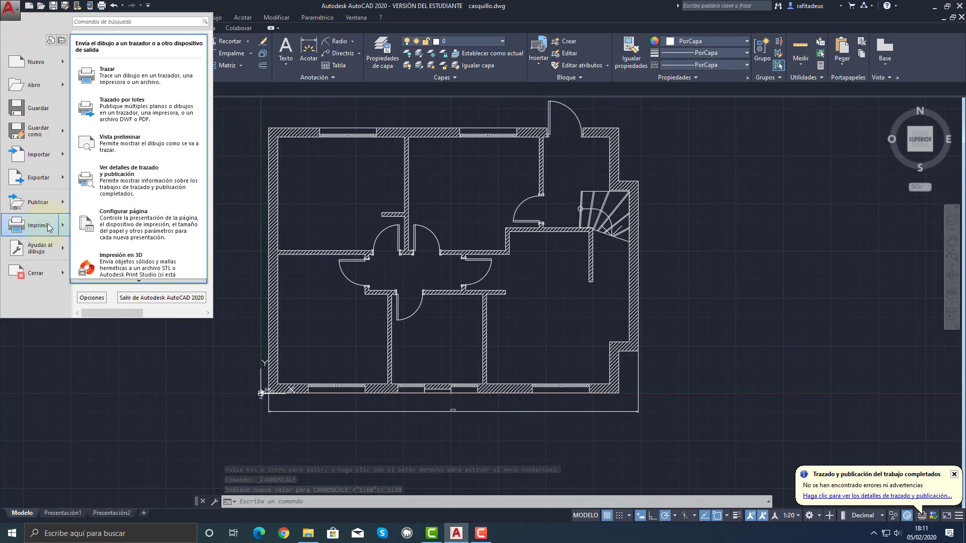
left_click(150, 80)
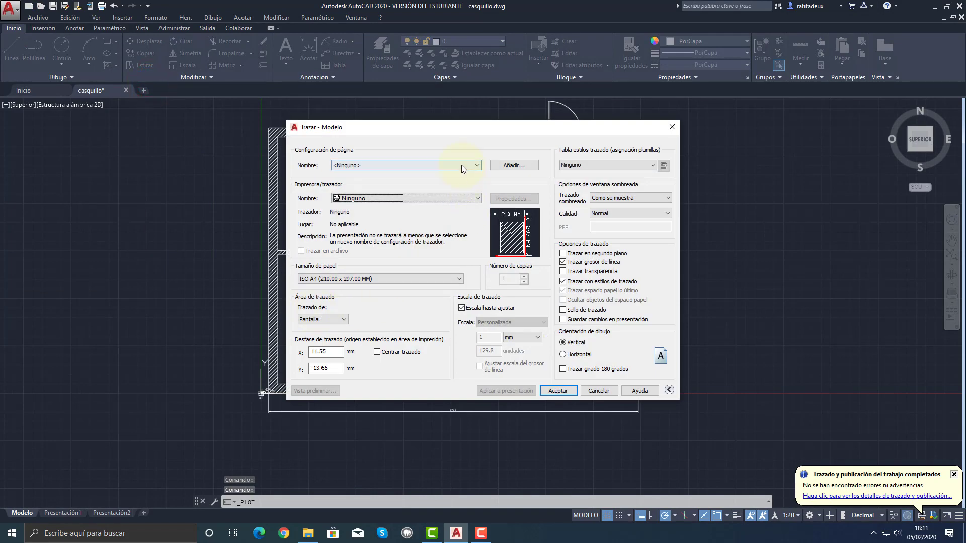
left_click(461, 165)
left_click(416, 179)
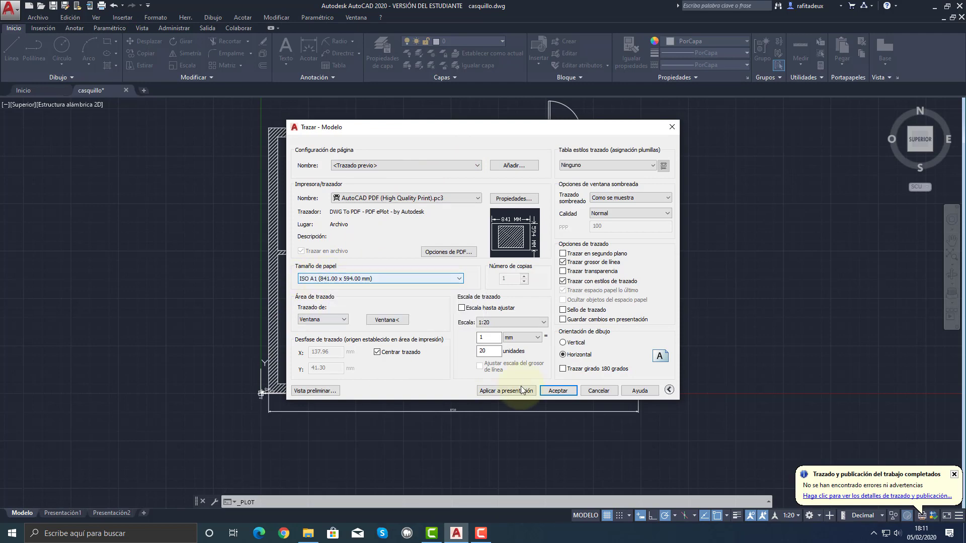
left_click(334, 391)
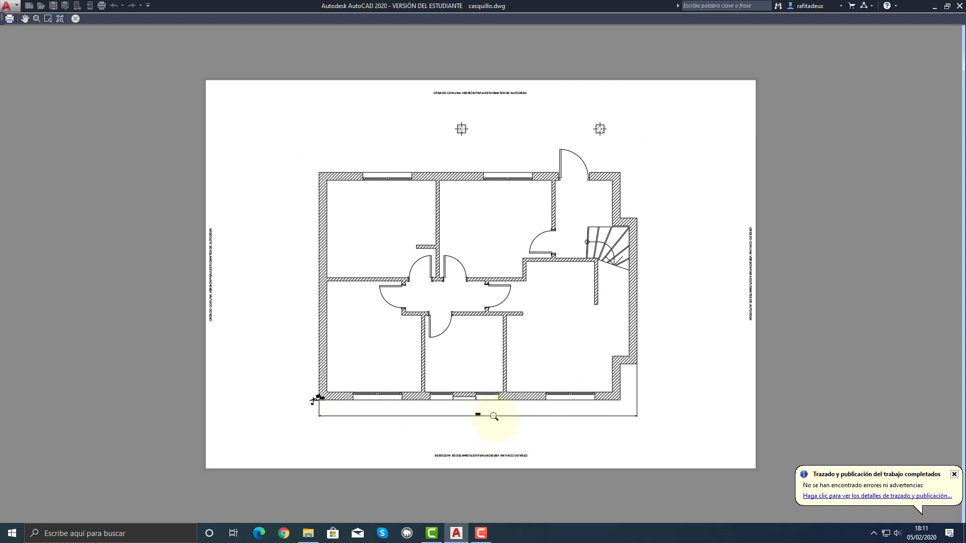
Plot the floor plan to PDF as casa.pdf, replacing the existing file.
left_click(9, 19)
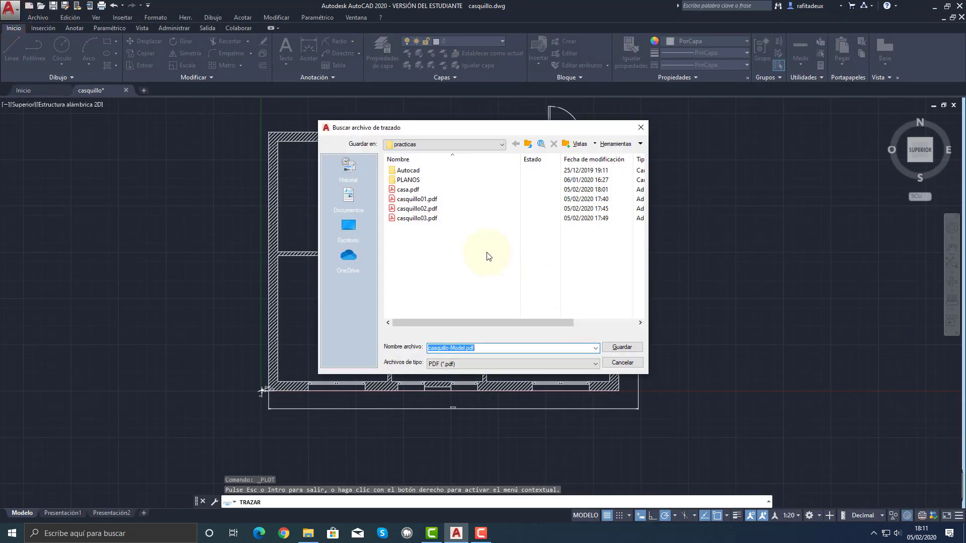
left_click(408, 189)
left_click(629, 348)
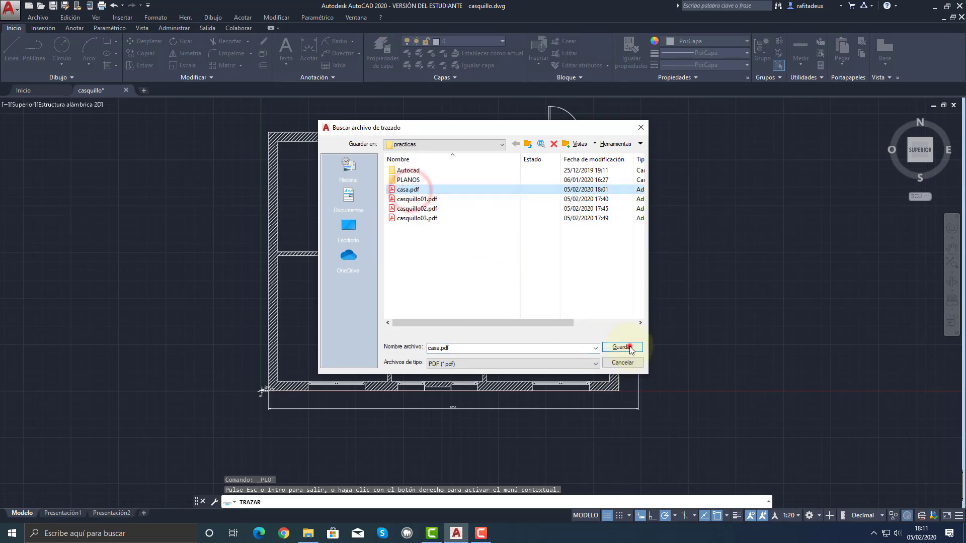
left_click(528, 272)
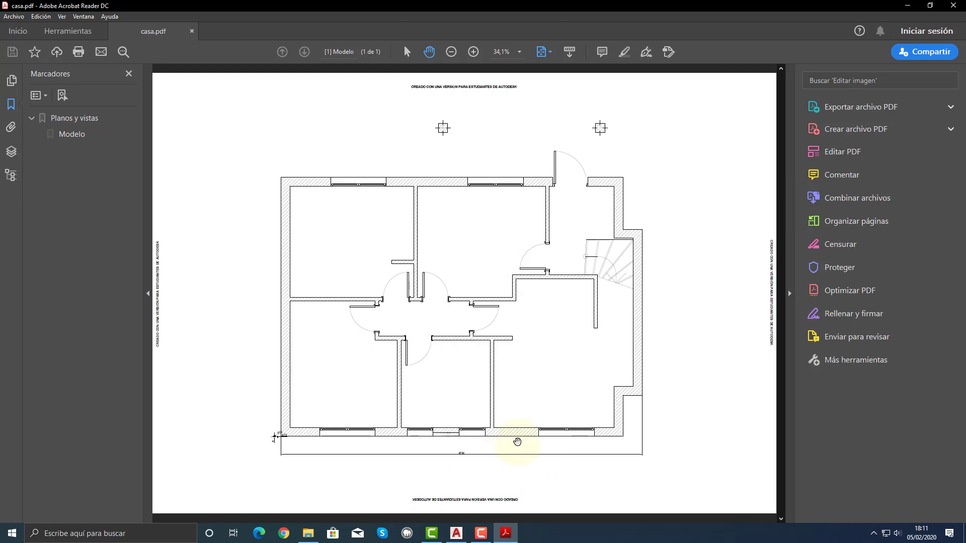
View casa.pdf at 100% and examine the size of the overall dimension's text and arrows below the floor plan.
left_click(519, 52)
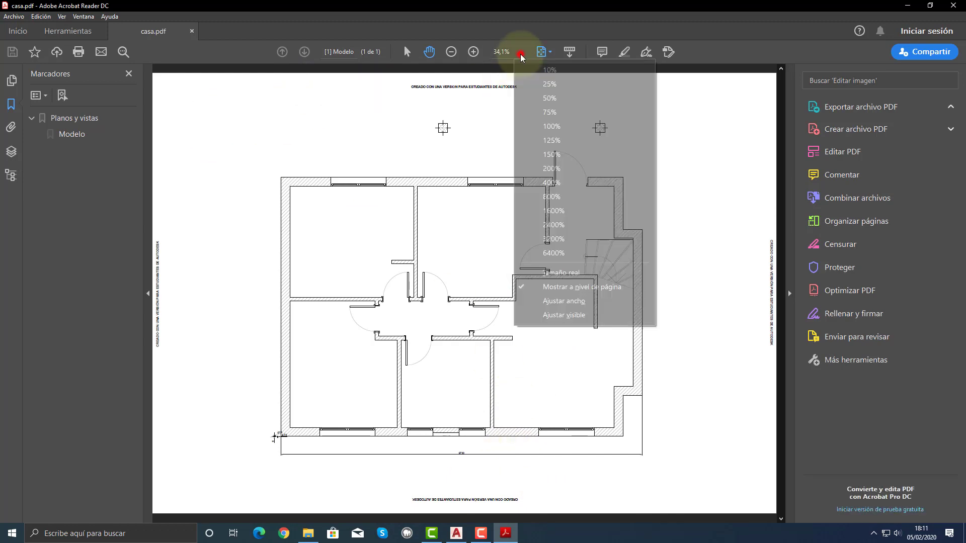
left_click(551, 126)
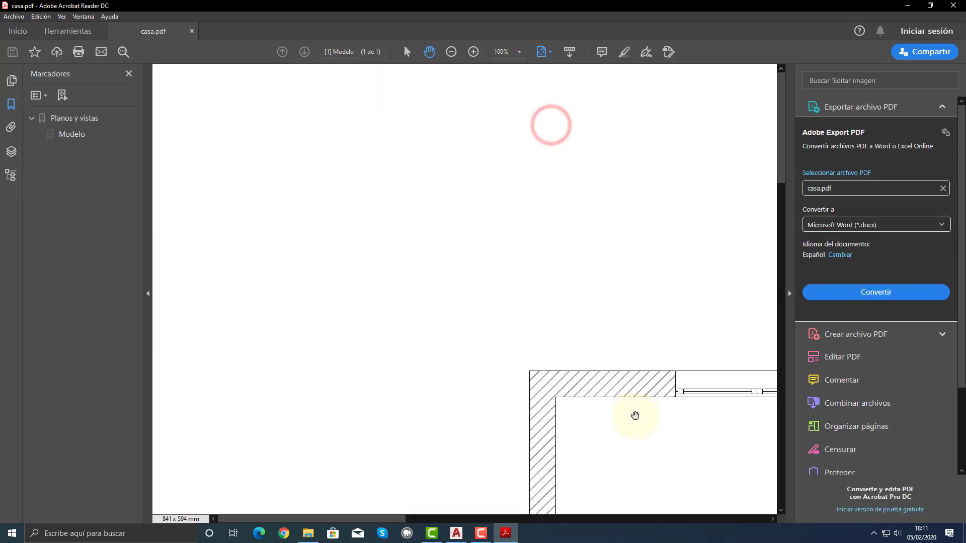
left_click_drag(635, 417, 416, 222)
left_click_drag(598, 379, 438, 196)
left_click_drag(603, 397, 493, 190)
left_click_drag(564, 377, 537, 343)
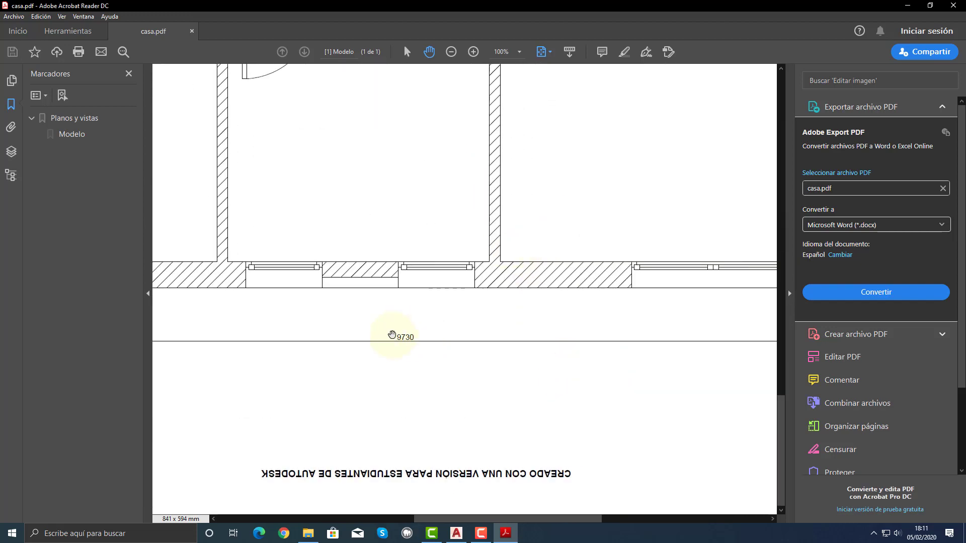
left_click_drag(614, 359, 331, 359)
left_click(557, 358)
left_click_drag(471, 314, 740, 342)
left_click_drag(414, 306, 501, 302)
left_click_drag(401, 286, 492, 300)
left_click_drag(682, 309, 484, 308)
left_click_drag(606, 319, 535, 319)
left_click_drag(591, 323, 473, 385)
left_click_drag(495, 234, 522, 392)
left_click_drag(525, 255, 526, 427)
left_click_drag(527, 367, 511, 188)
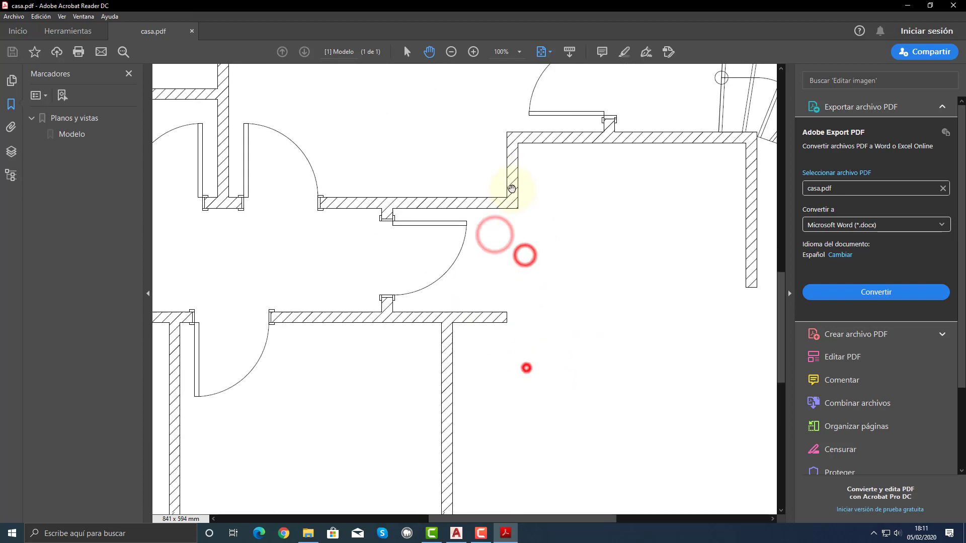
left_click_drag(524, 409, 503, 356)
Compare the full A1 page with its 100% view, examine the rooms and dimensions across the plan, and close the PDF.
left_click(454, 52)
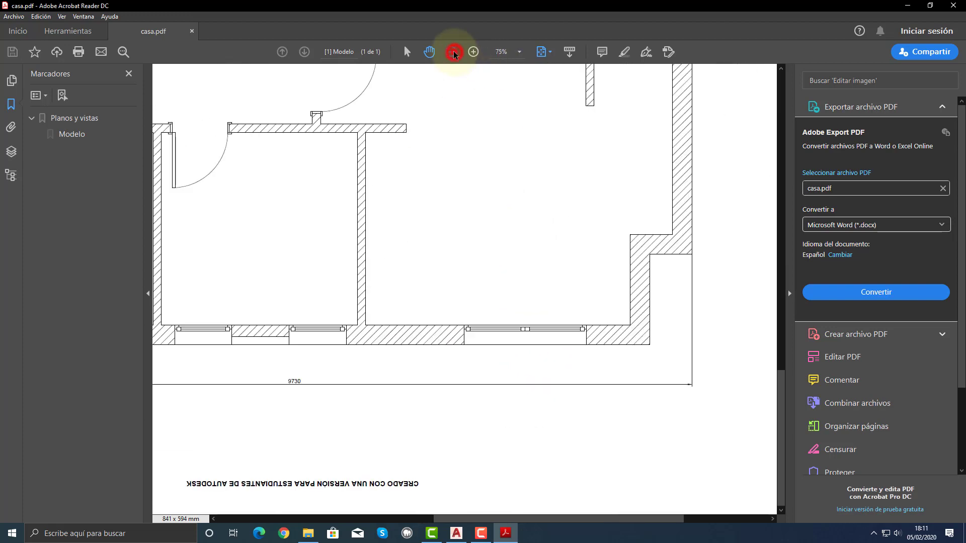
left_click(453, 52)
left_click(454, 52)
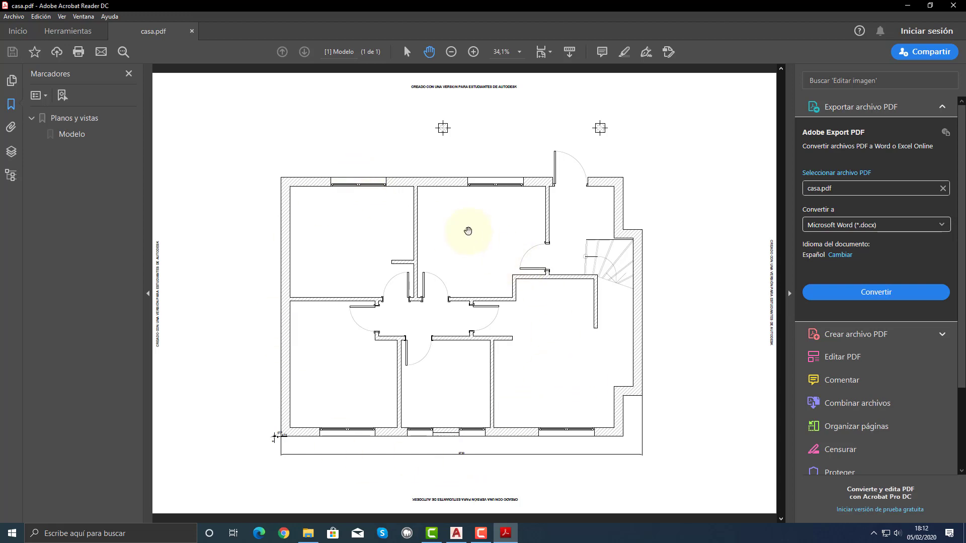
left_click(474, 52)
left_click(474, 52)
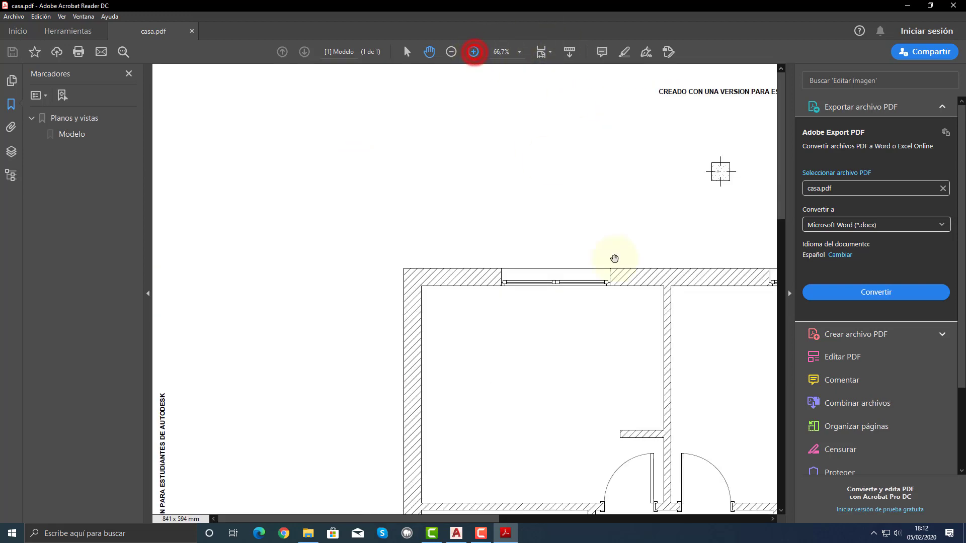
left_click_drag(674, 345, 495, 149)
left_click(472, 51)
left_click_drag(606, 312, 523, 158)
left_click(477, 52)
left_click_drag(572, 371, 578, 269)
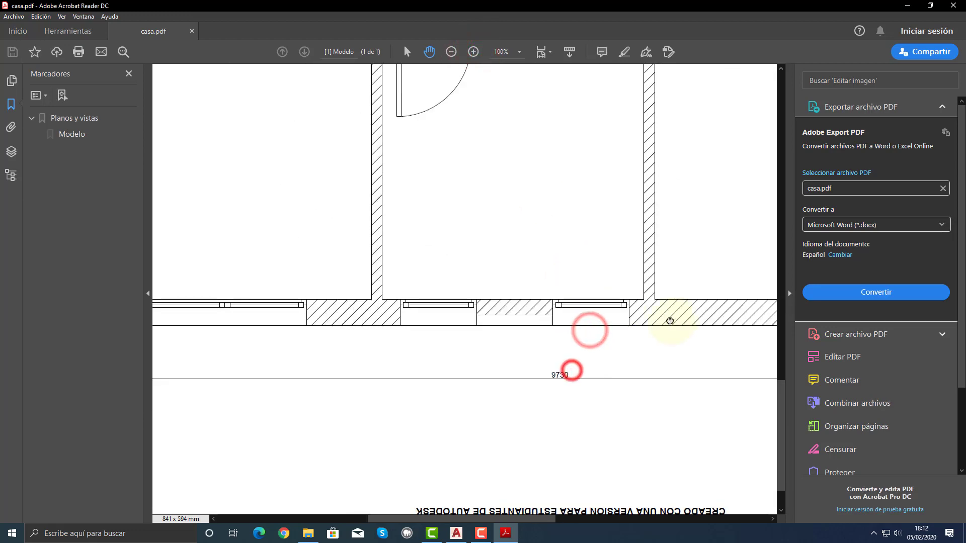
left_click_drag(671, 321, 585, 367)
left_click_drag(628, 328, 282, 375)
left_click_drag(619, 371, 638, 453)
left_click_drag(588, 261, 561, 406)
left_click_drag(518, 263, 603, 401)
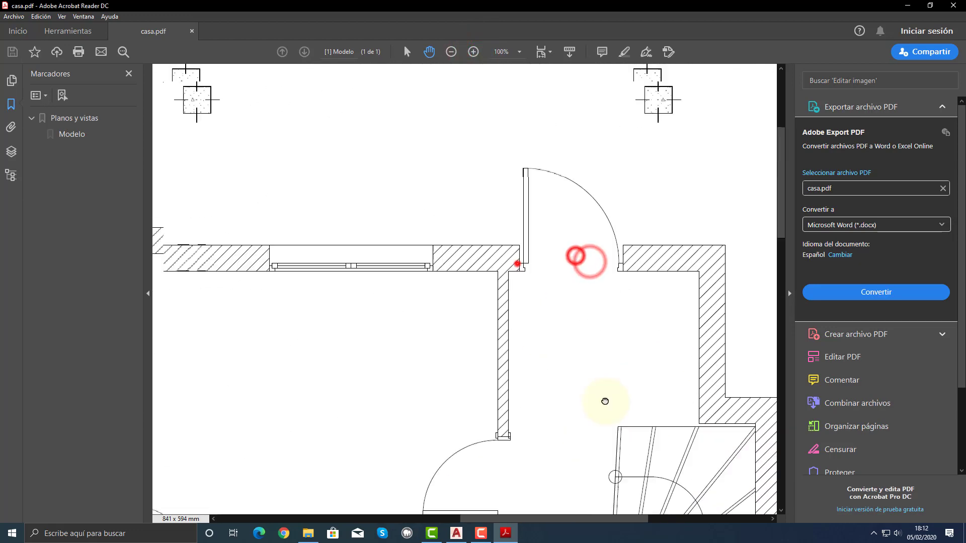
left_click_drag(464, 381, 739, 408)
left_click_drag(431, 363, 587, 310)
left_click_drag(351, 395, 538, 374)
left_click_drag(436, 377, 487, 274)
left_click_drag(520, 441, 465, 310)
left_click_drag(524, 394, 466, 246)
left_click_drag(554, 433, 494, 316)
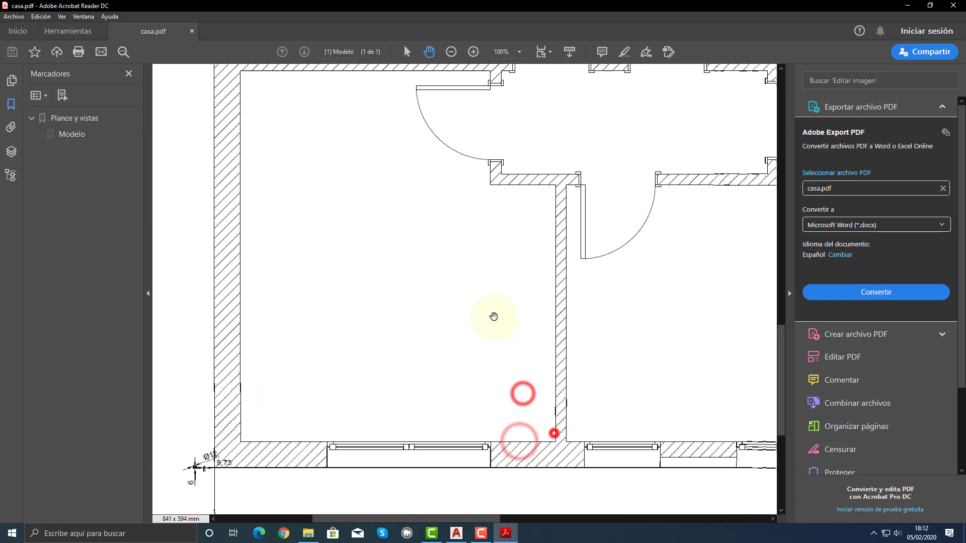
left_click(951, 5)
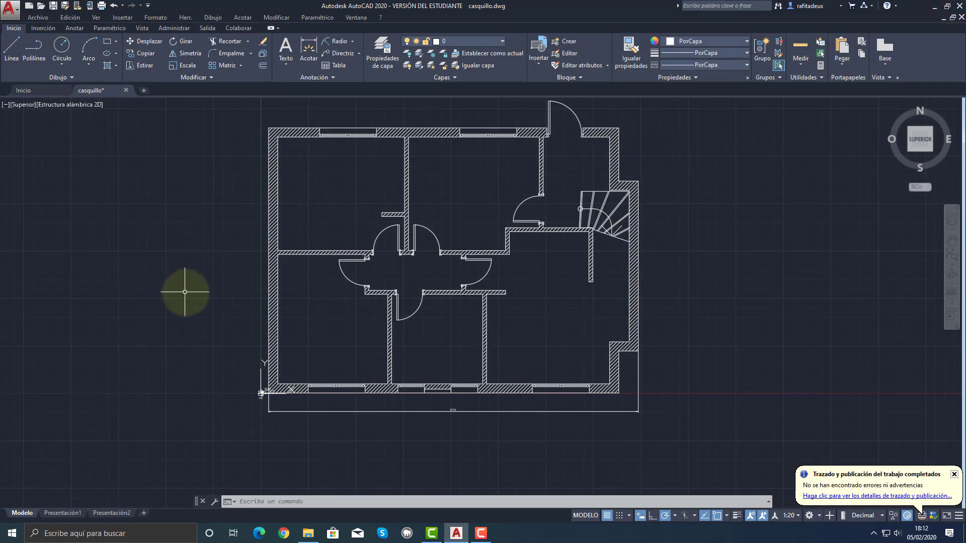
Return to the bushing views near the origin and set the annotation scale to 4:1.
middle_click_drag(184, 292, 272, 298)
middle_click_drag(216, 309, 317, 308)
scroll(448, 395, "up", 10)
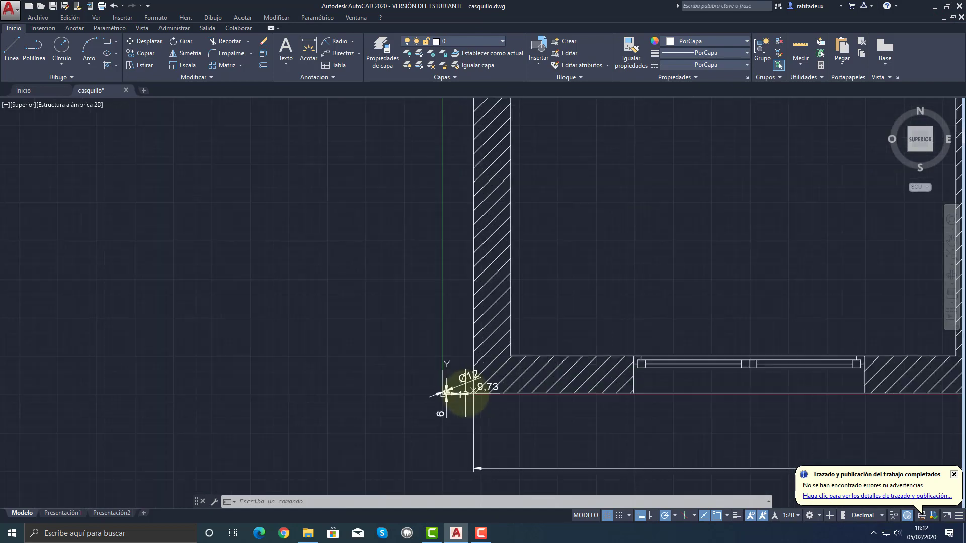
scroll(455, 395, "down", 10)
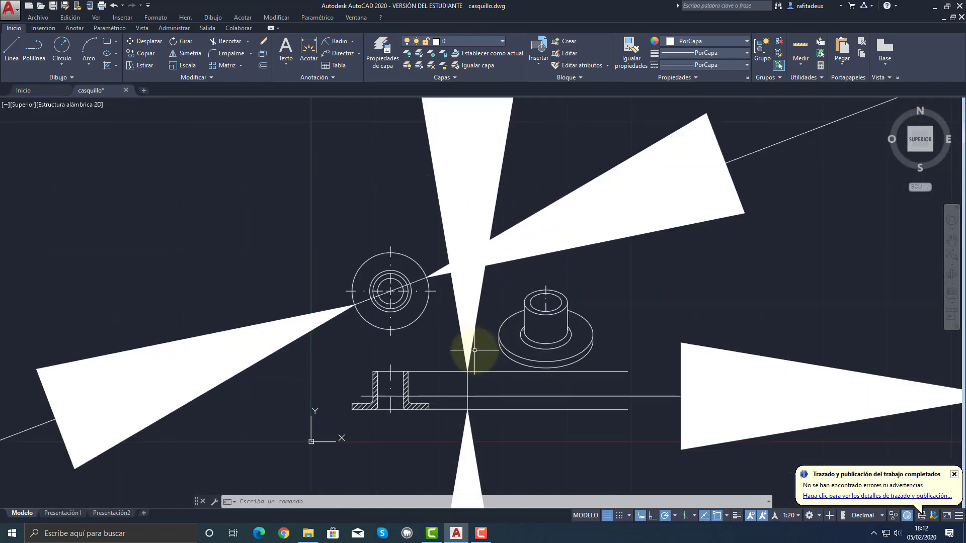
scroll(468, 345, "up", 2)
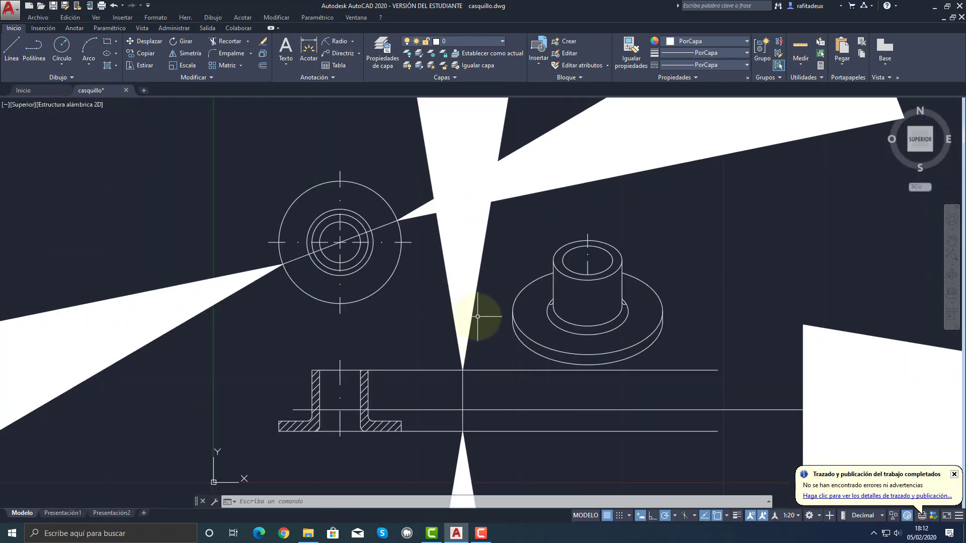
scroll(485, 315, "down", 5)
scroll(520, 347, "up", 2)
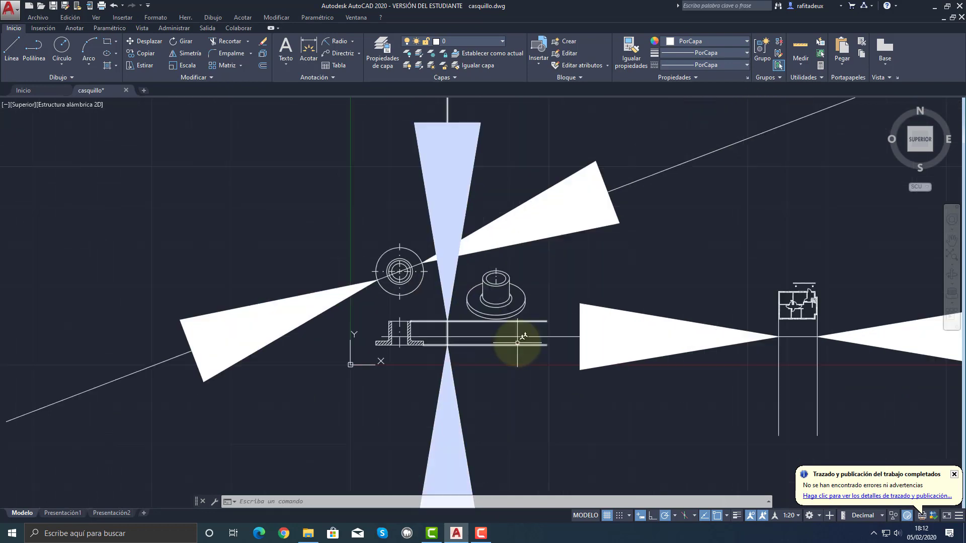
left_click(795, 517)
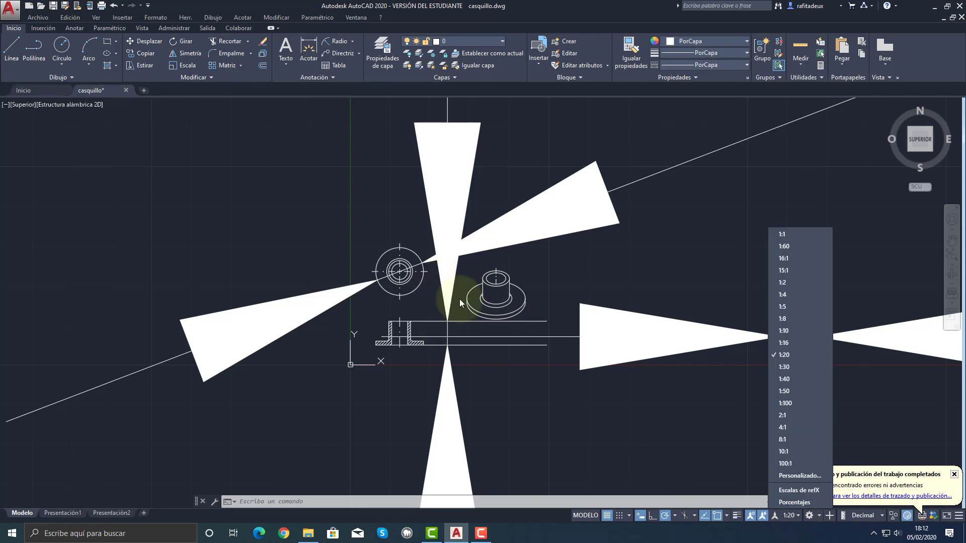
left_click(788, 427)
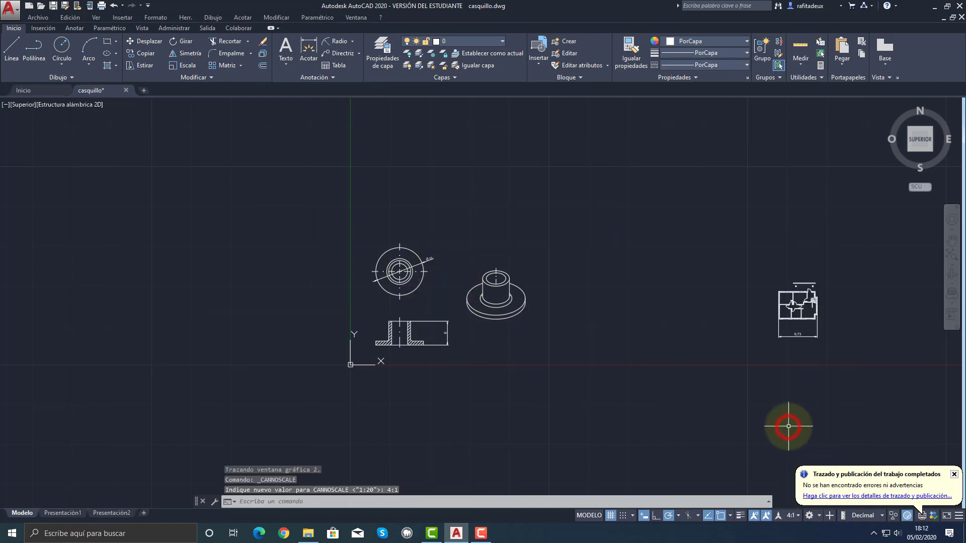
scroll(424, 303, "up", 3)
scroll(425, 303, "up", 2)
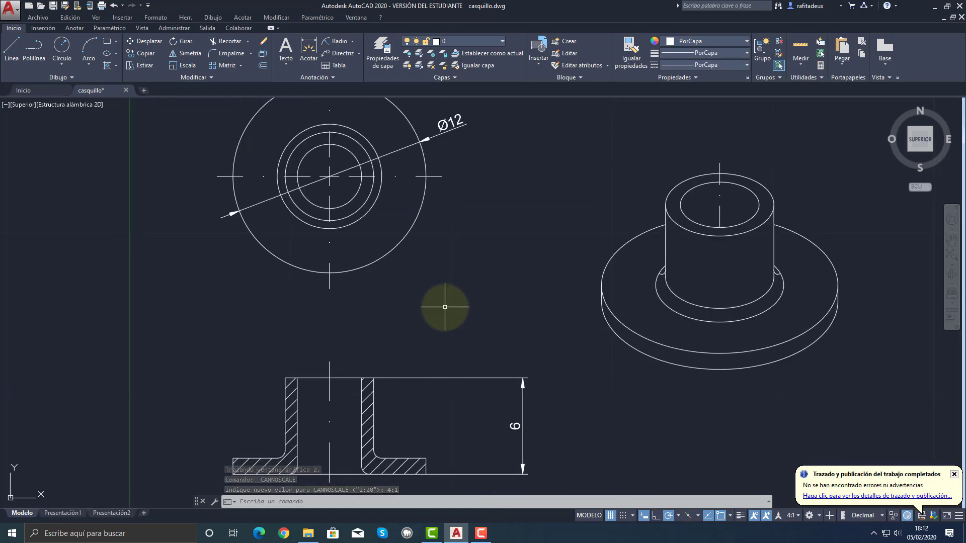
scroll(433, 312, "down", 5)
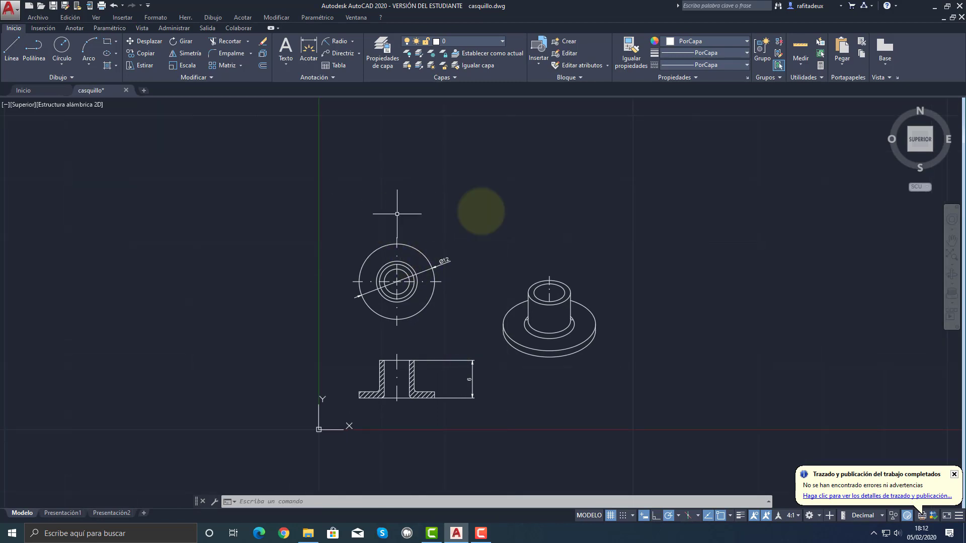
Add the multiline text "esto tenia una escala de cota de 4/1 1/4" above the bushing's circular view, widened to fit one line.
left_click(285, 47)
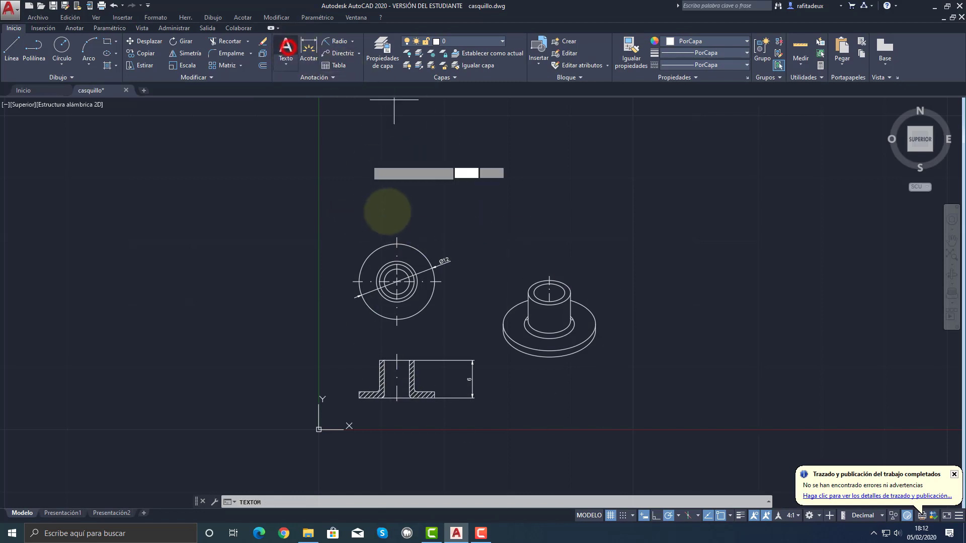
left_click(359, 206)
left_click(389, 218)
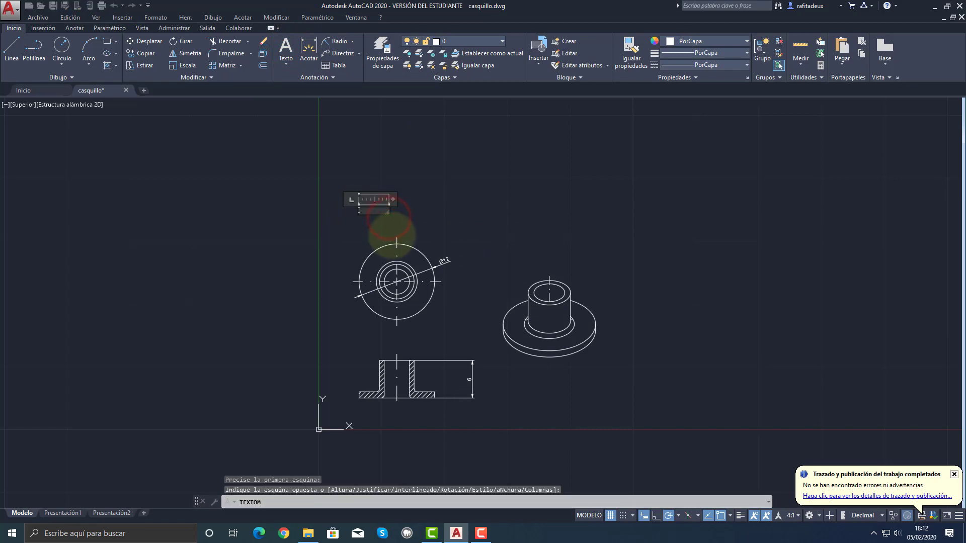
type("wa")
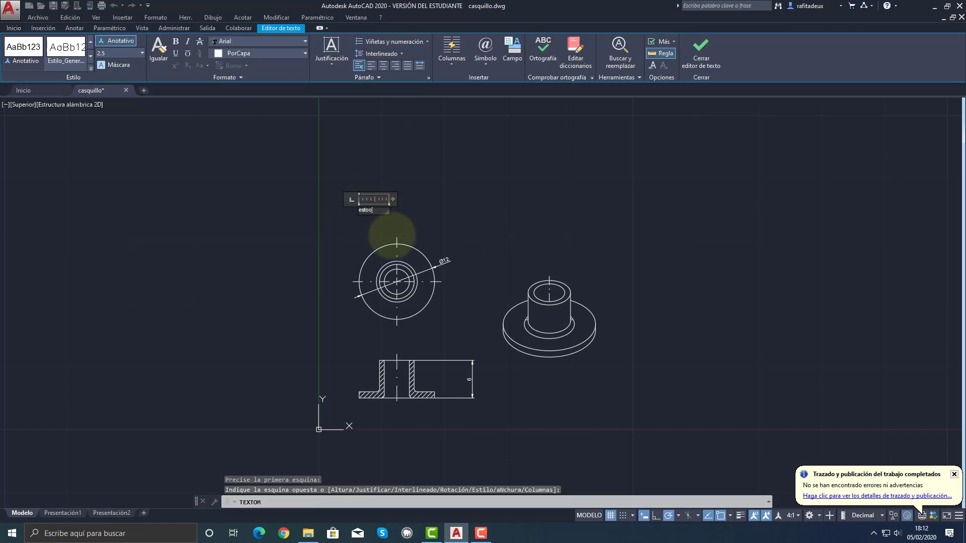
type("to tenia una escala de cota de 4:1")
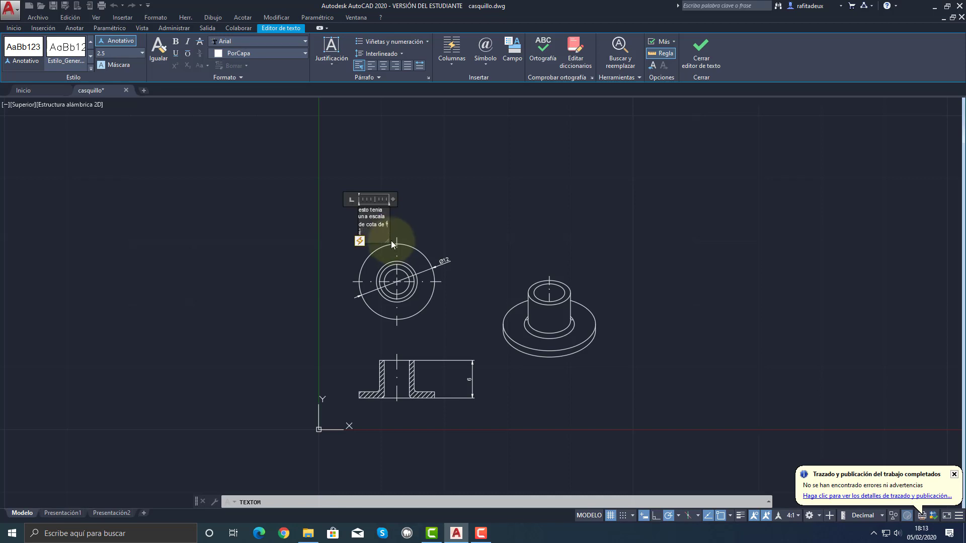
left_click_drag(391, 241, 494, 234)
left_click(473, 273)
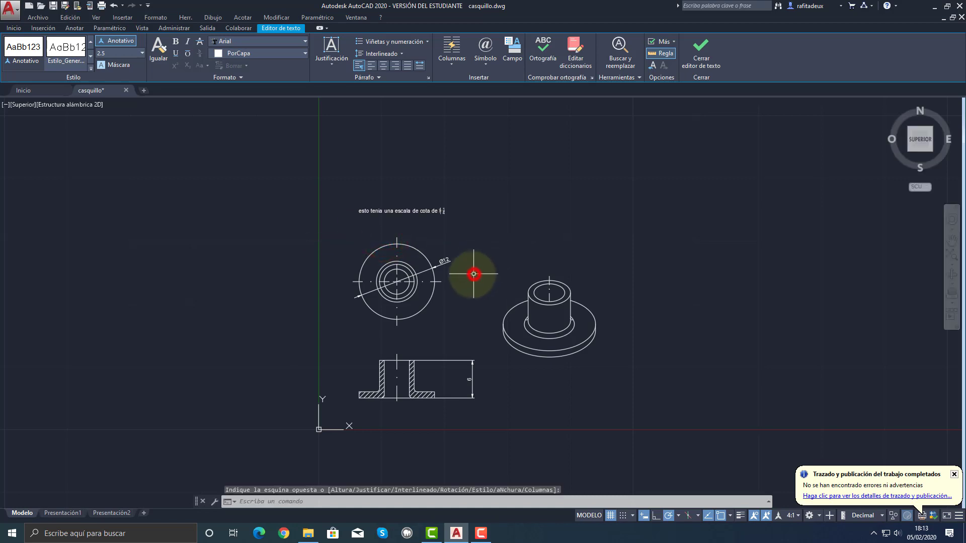
Examine the annotative note above the bushing's circular view against the diameter dimension, selecting it briefly and clearing the selection.
scroll(431, 204, "up", 6)
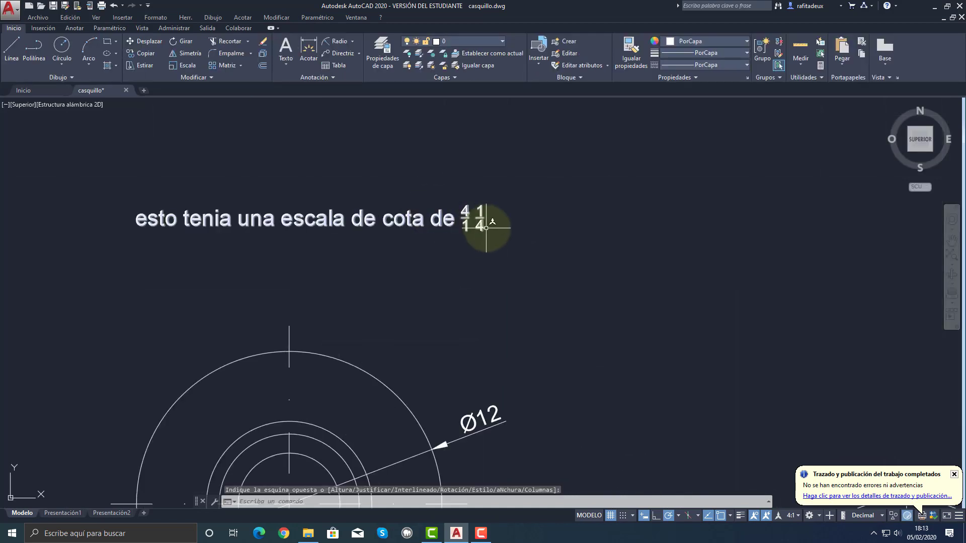
middle_click_drag(405, 311, 393, 268)
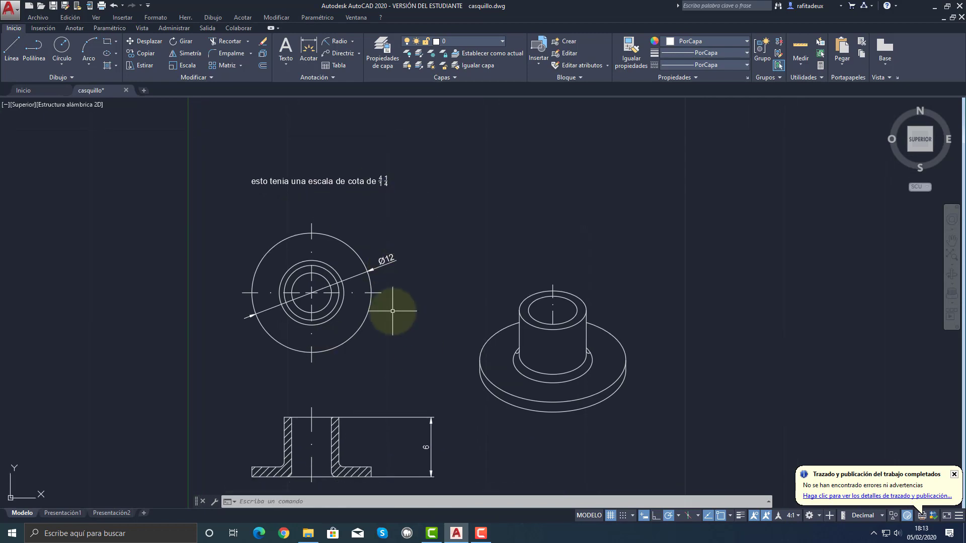
left_click(243, 168)
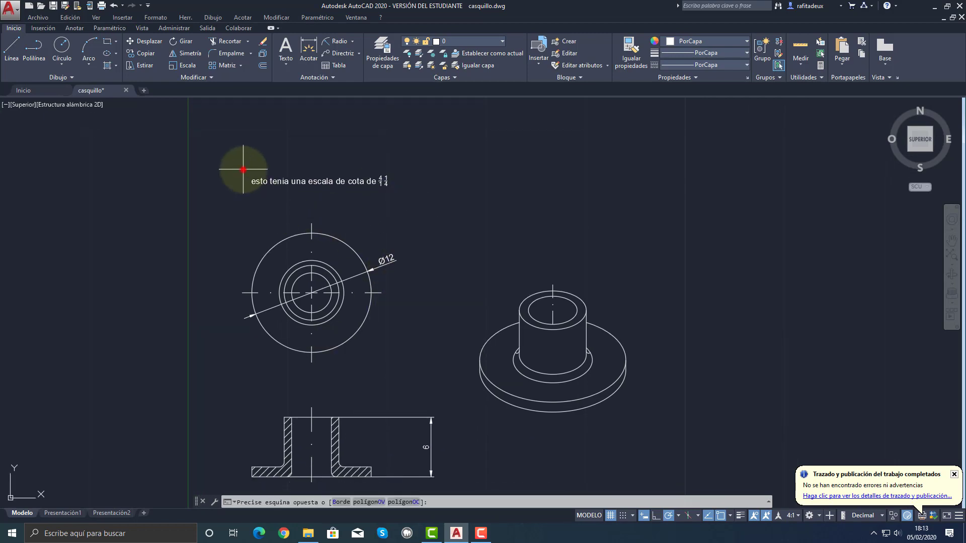
left_click(411, 205)
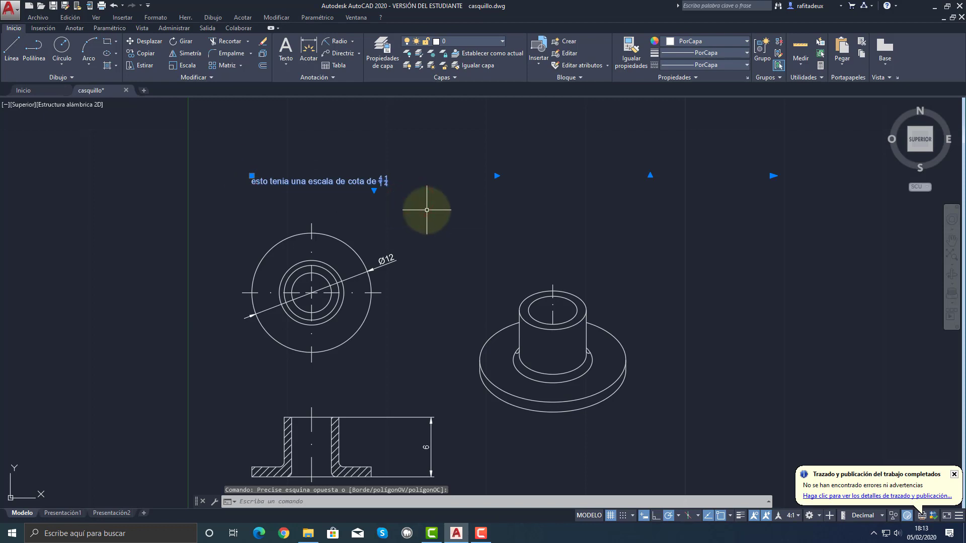
key("Escape")
key("Escape")
scroll(432, 215, "down", 5)
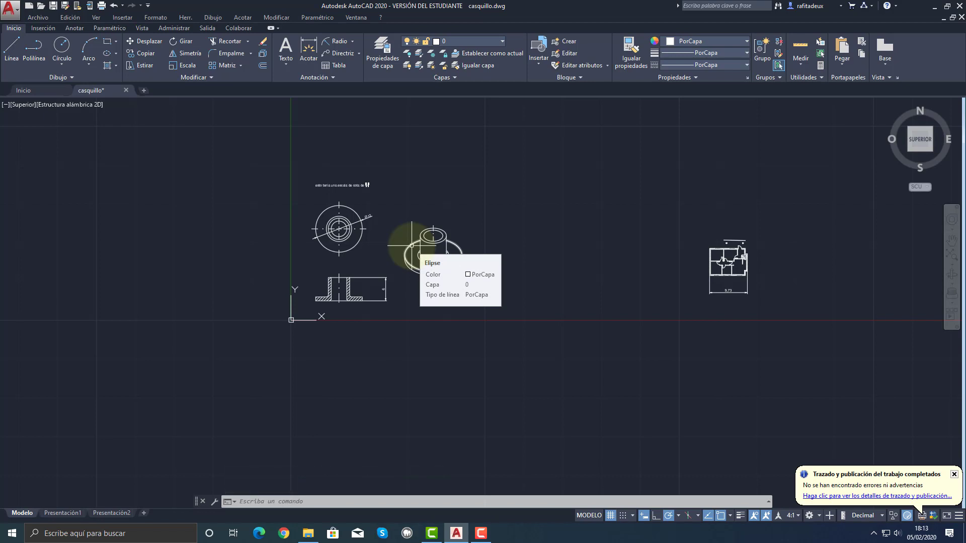
Open the Une dimension style for modification and review its line, arrow, text, fit, unit and tolerance settings.
left_click(332, 79)
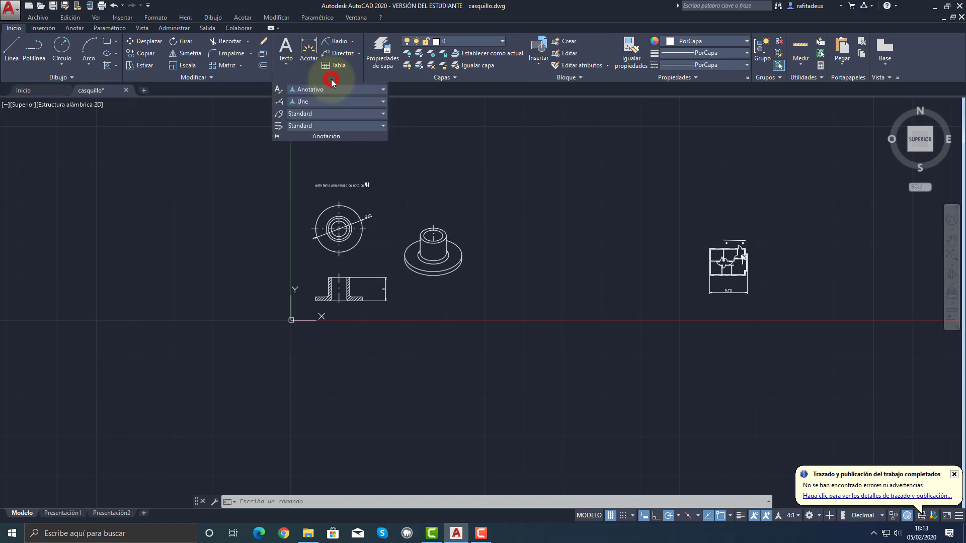
left_click(279, 102)
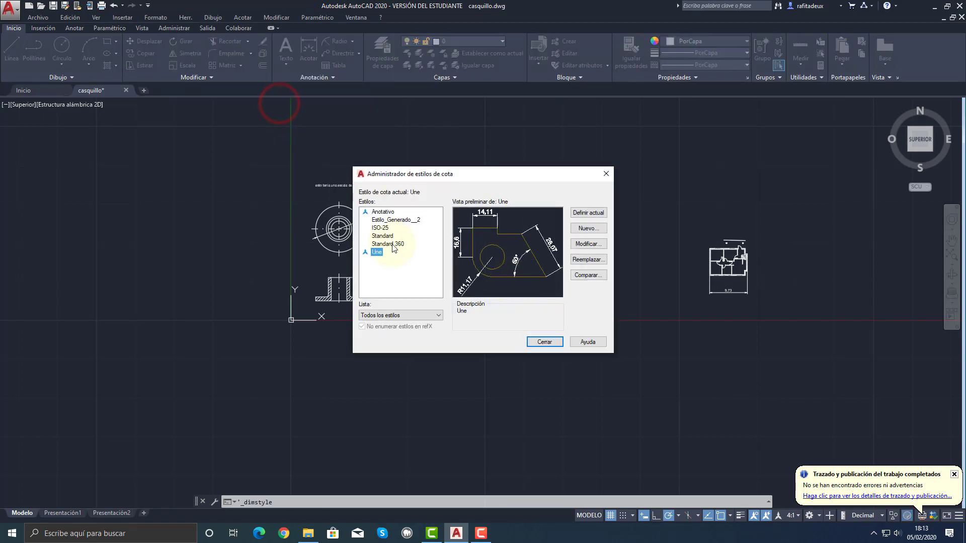
left_click(581, 245)
left_click(576, 210)
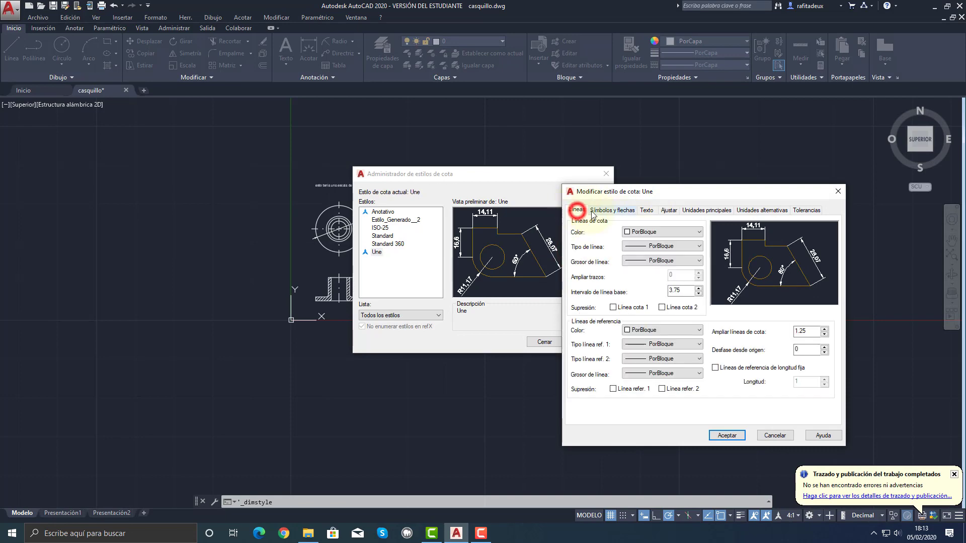
left_click(606, 209)
left_click(645, 210)
left_click(669, 210)
left_click(704, 210)
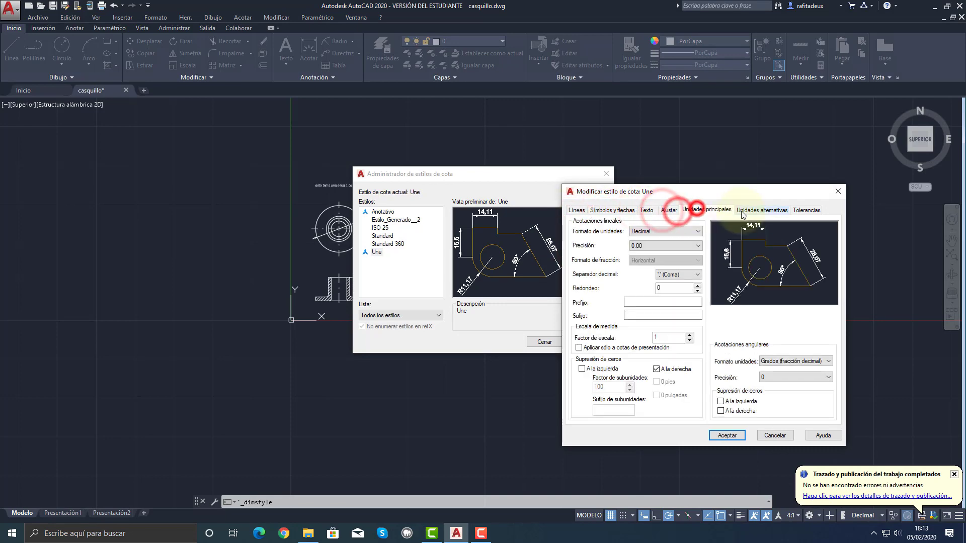
left_click(741, 209)
left_click(796, 213)
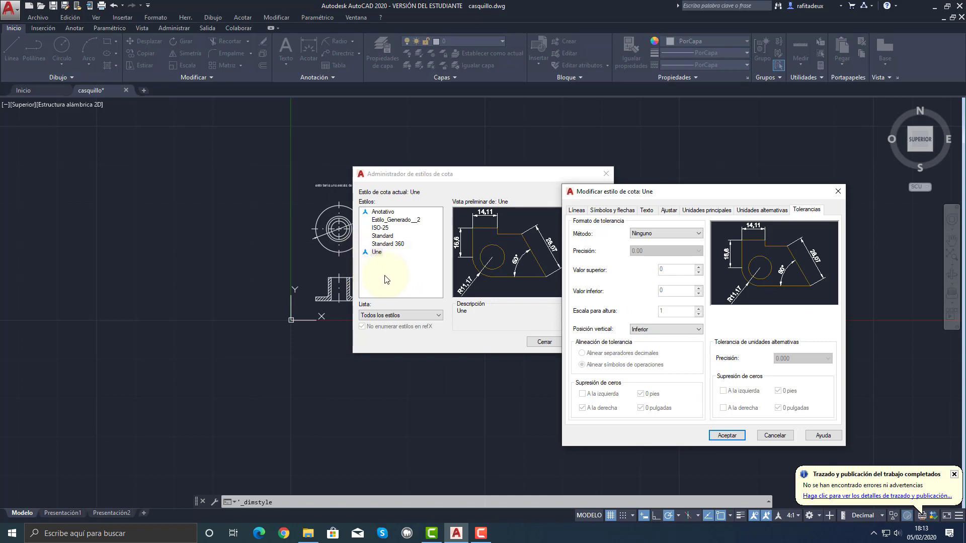
Go back through the Une style's settings to the line options and examine the extension beyond the dimension lines.
left_click(718, 214)
left_click(670, 214)
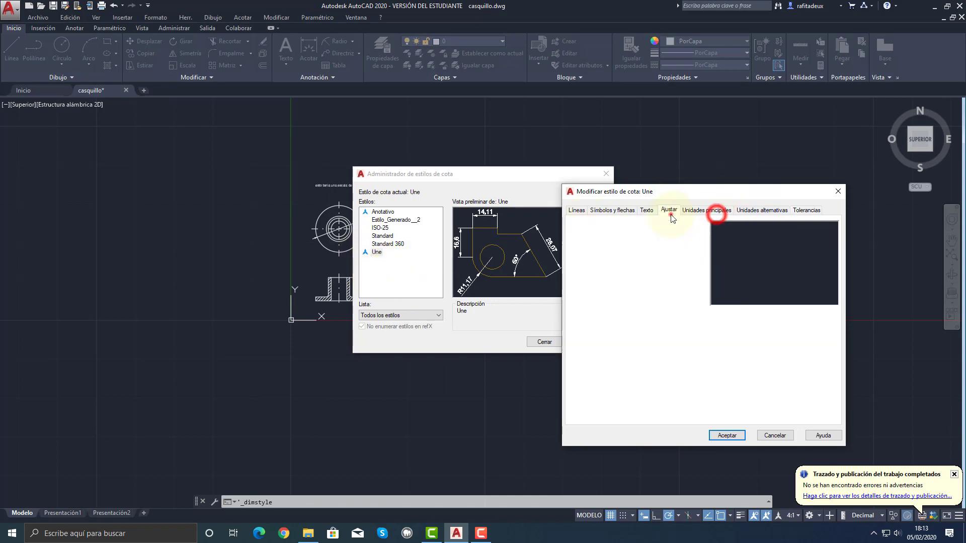
left_click(642, 212)
left_click(619, 213)
left_click(578, 210)
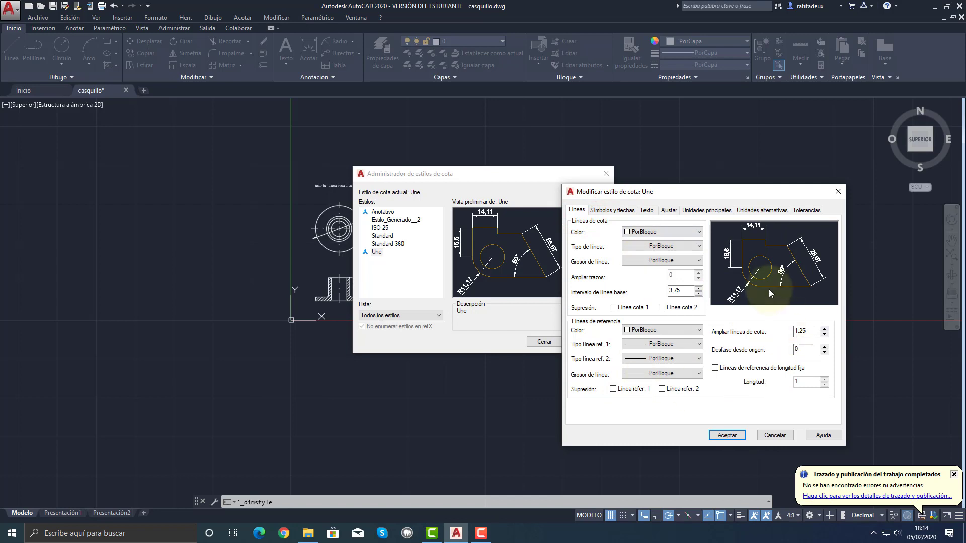
double_click(807, 331)
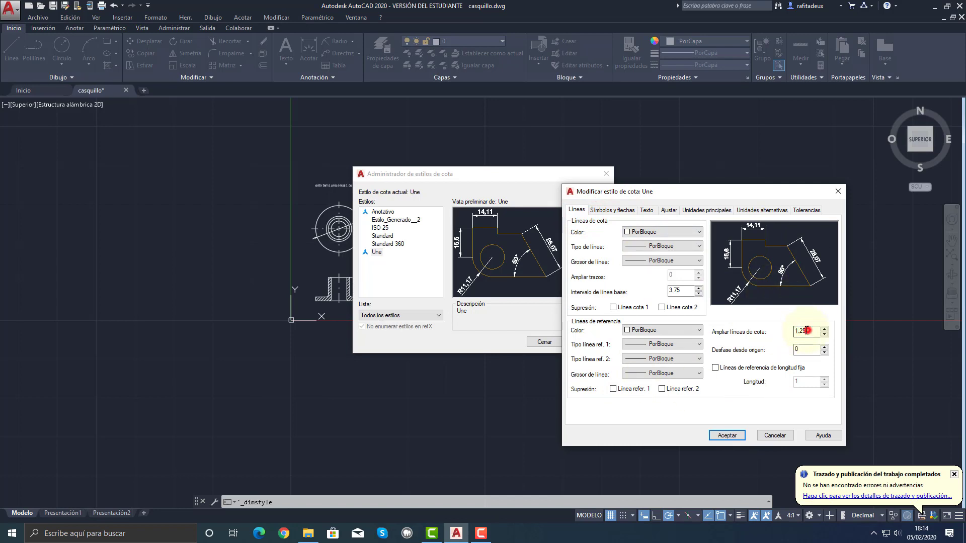
Review the Une style's arrow, text, fit, alternate unit, tolerance and primary unit settings, and close the style manager without changes.
left_click(621, 209)
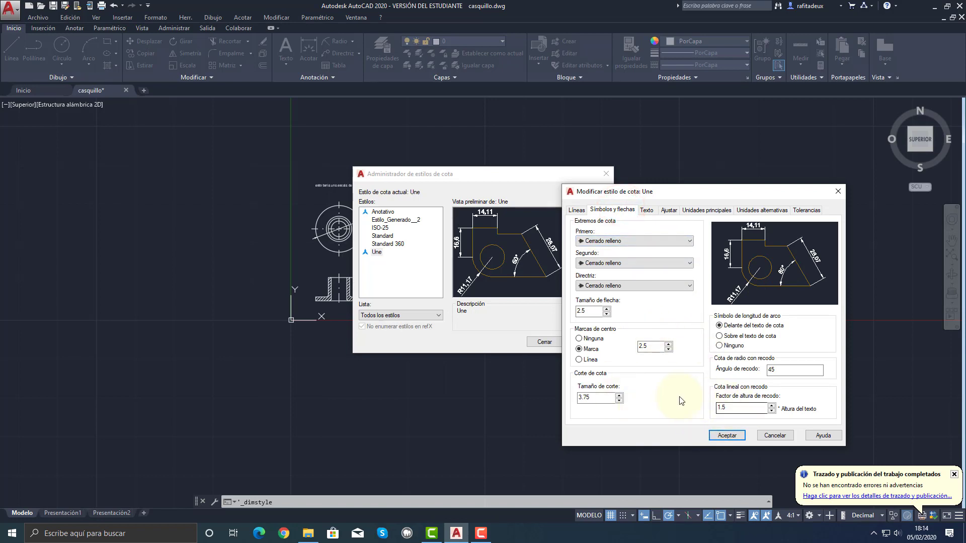
left_click(648, 212)
left_click(671, 212)
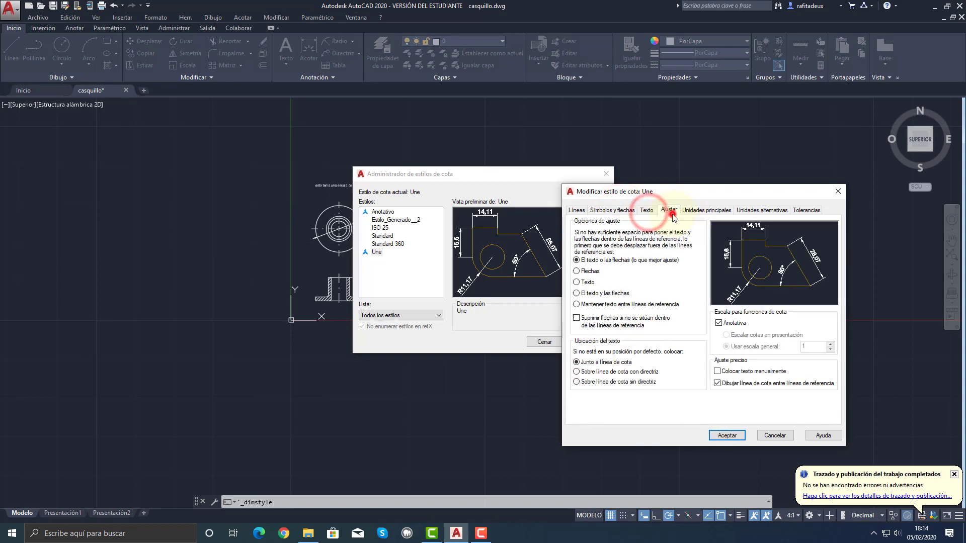
left_click(709, 211)
left_click(741, 212)
left_click(805, 210)
left_click(760, 210)
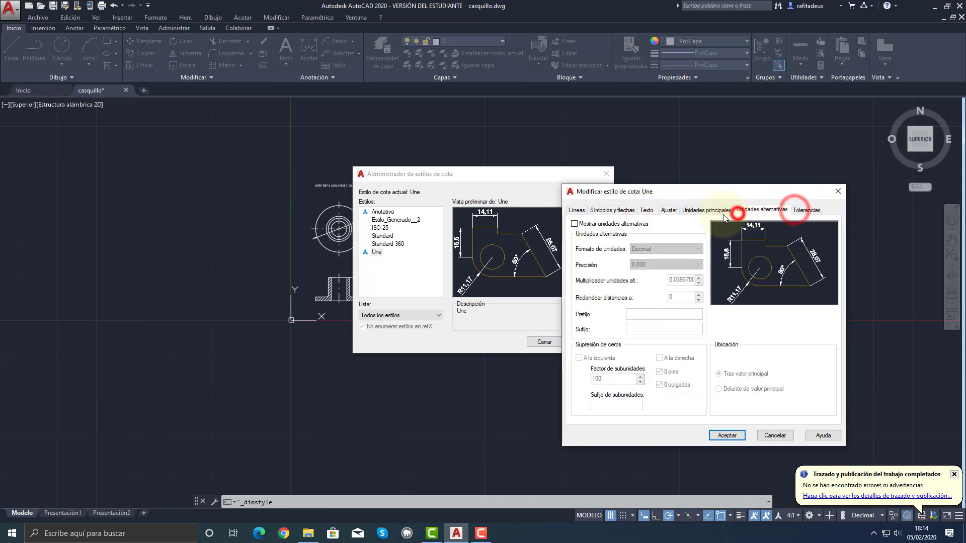
left_click(718, 211)
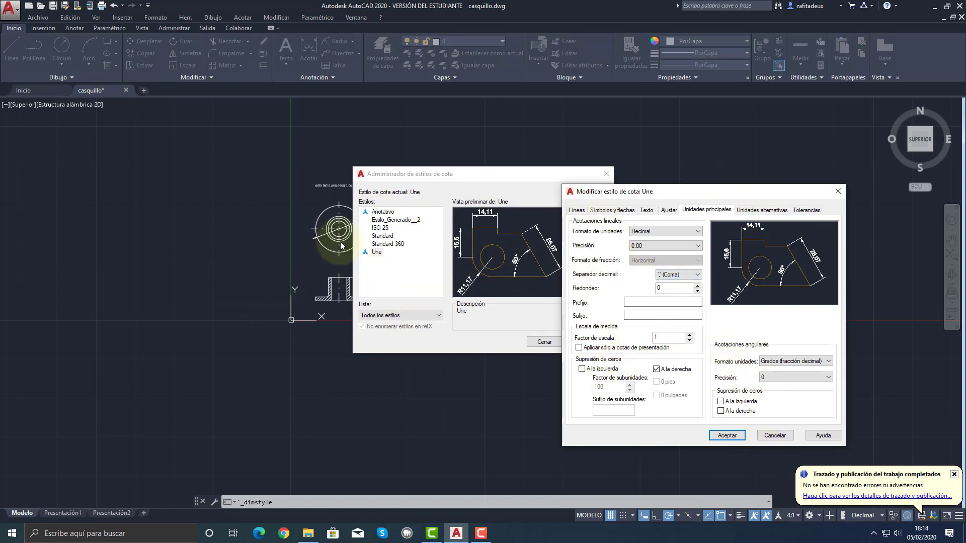
left_click(773, 436)
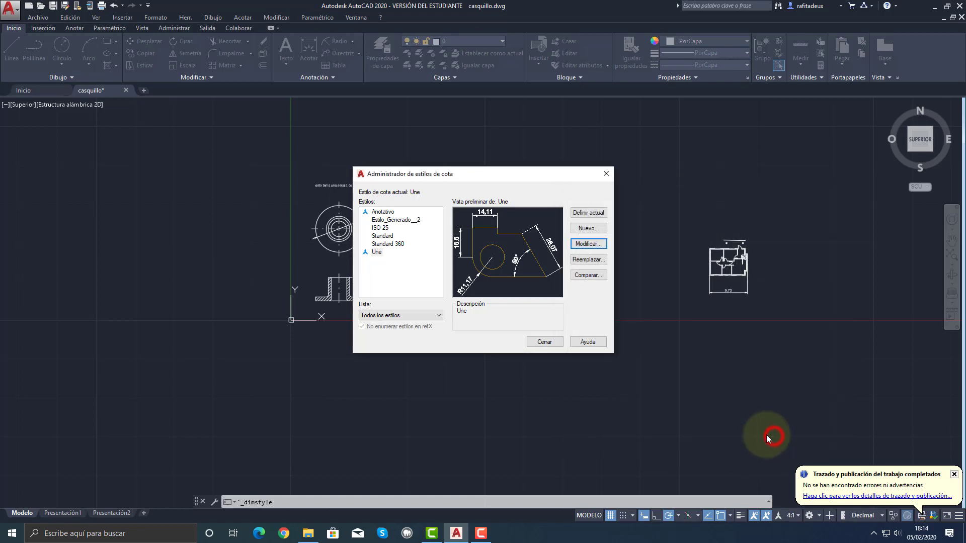
left_click(546, 346)
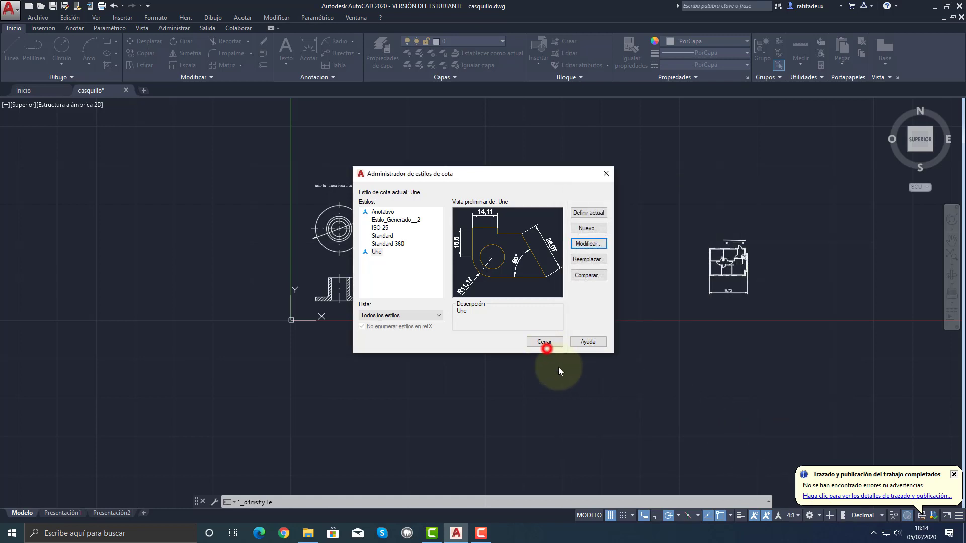